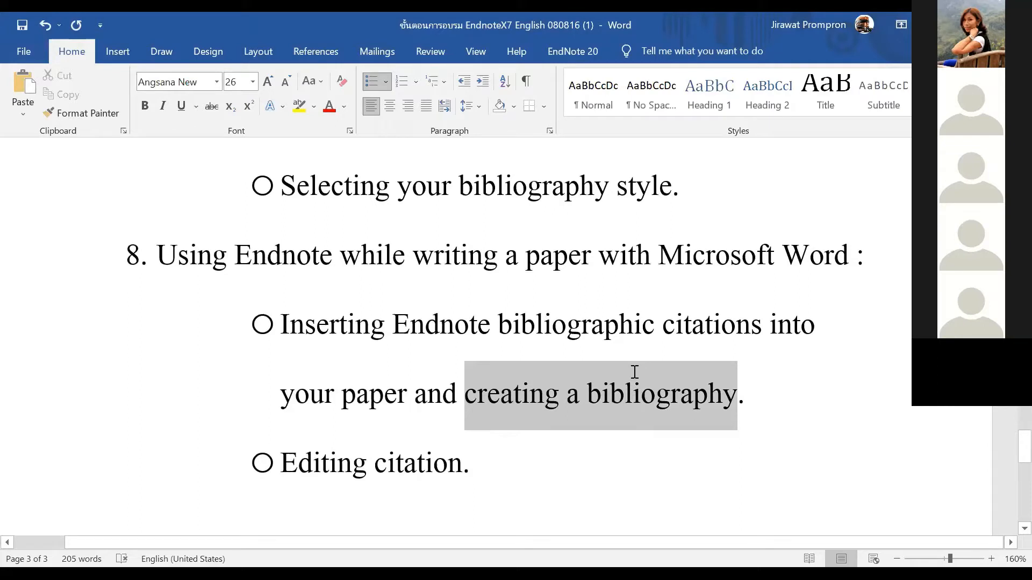
Bring the Chapter 1 document on canine SOD1 mutations to the front in Word
key(alt+Tab)
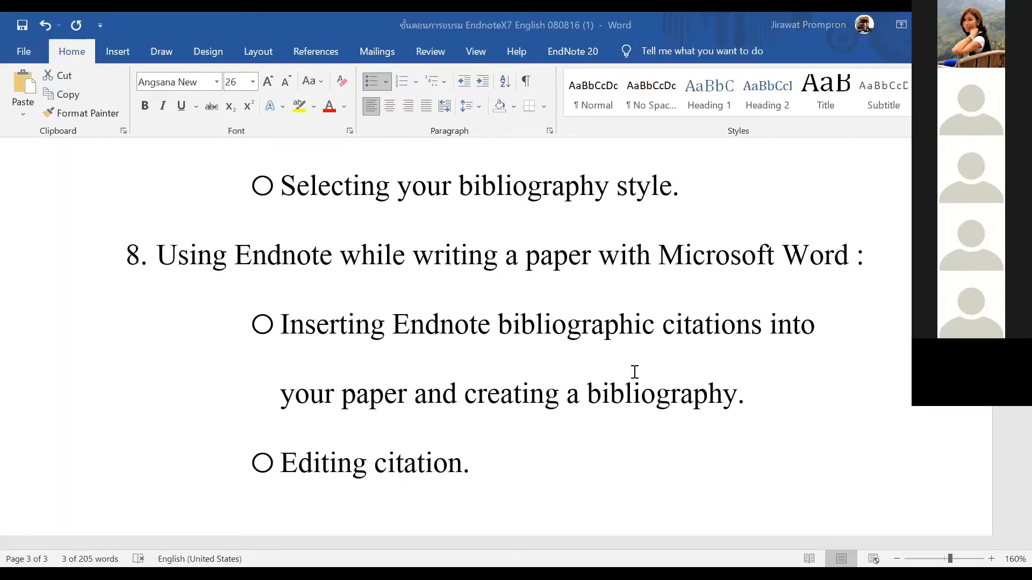
click(592, 462)
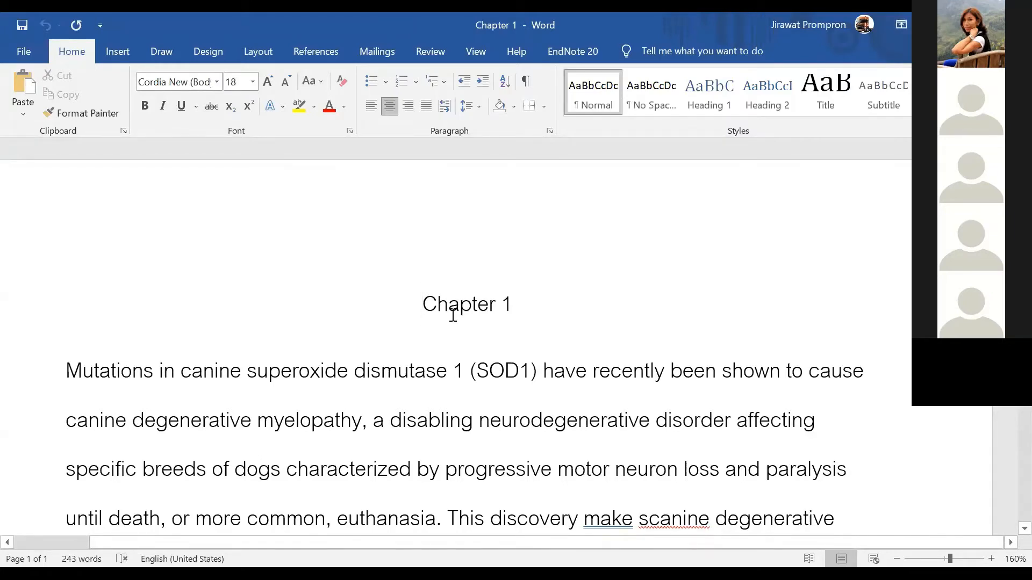
scroll(447, 309, down, 4)
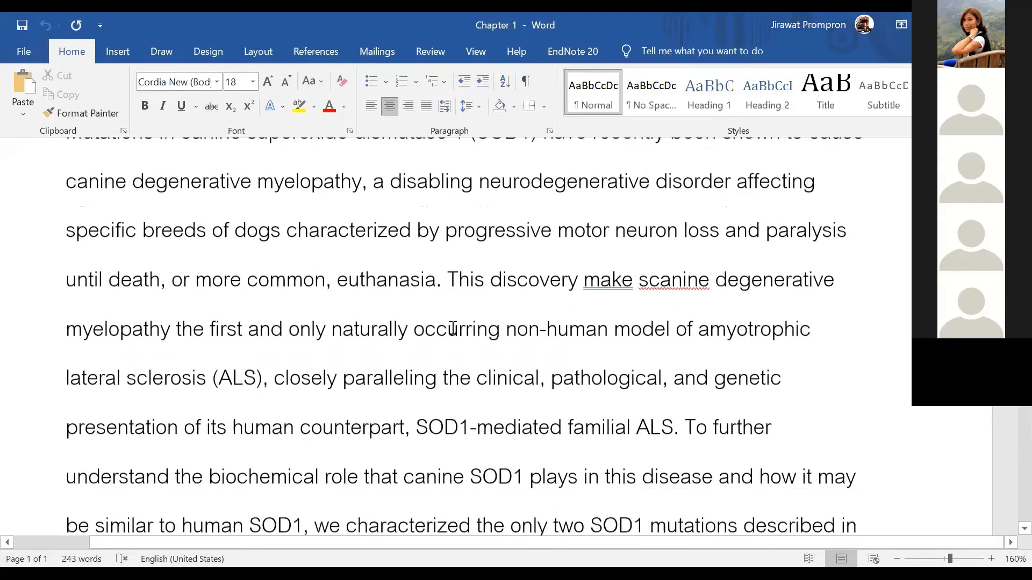
scroll(334, 302, up, 3)
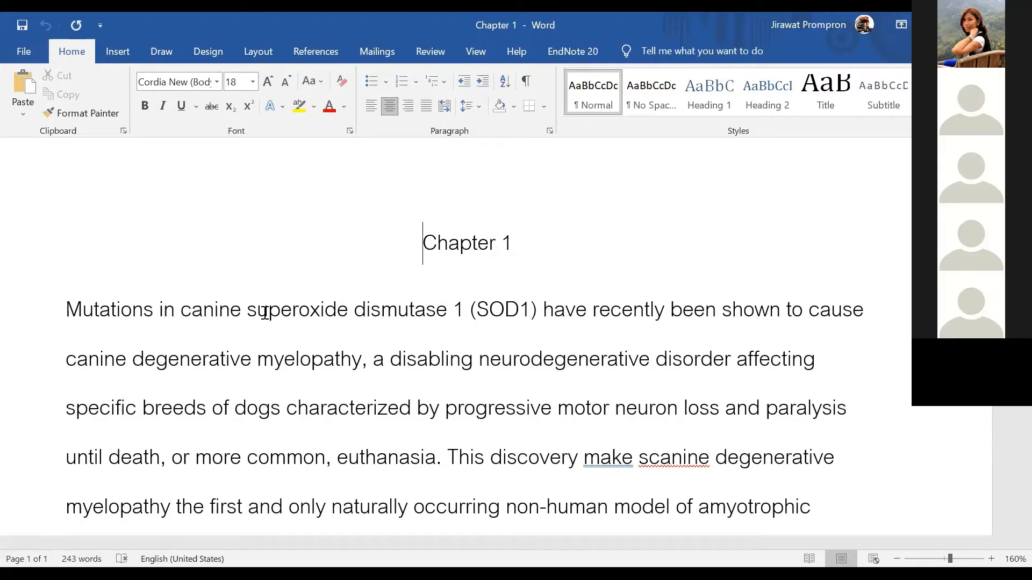
click(246, 311)
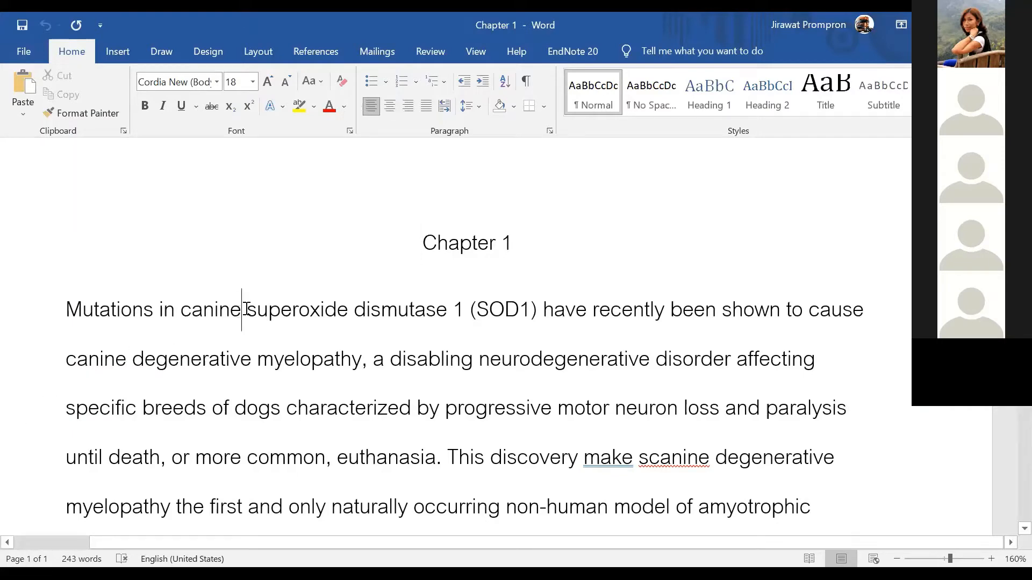
scroll(256, 343, down, 10)
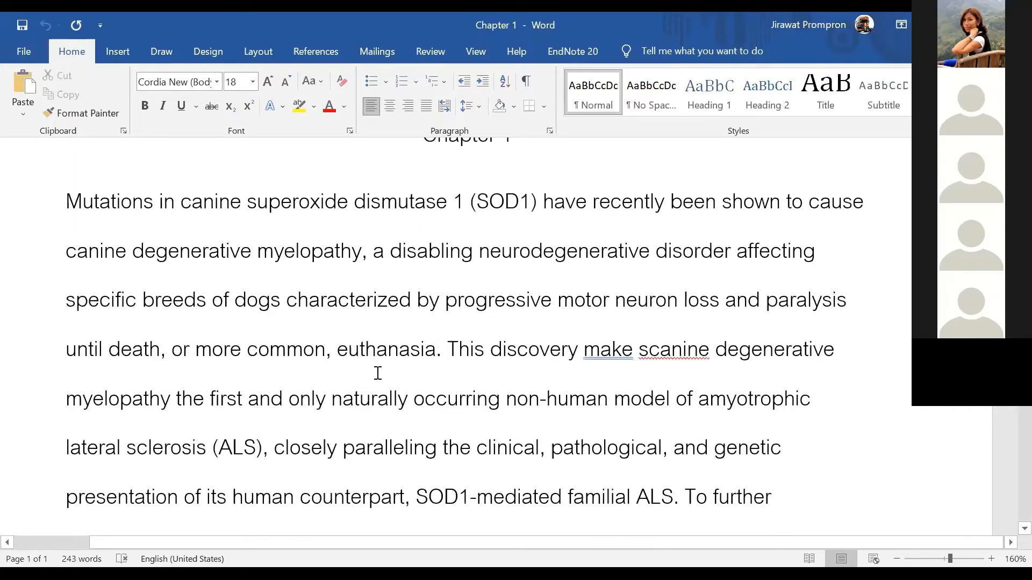
scroll(407, 495, down, 1)
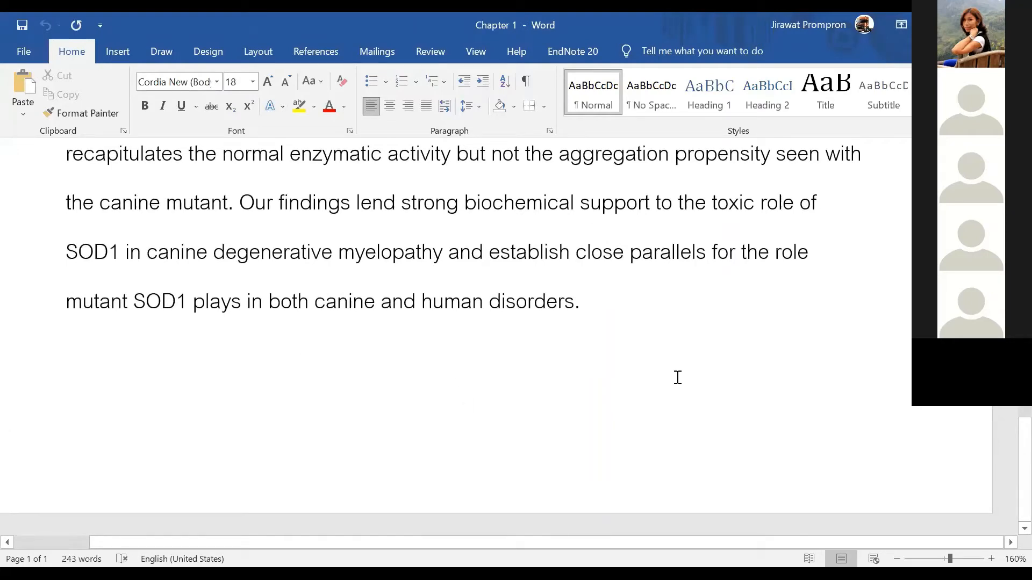
scroll(699, 371, up, 5)
scroll(710, 371, up, 7)
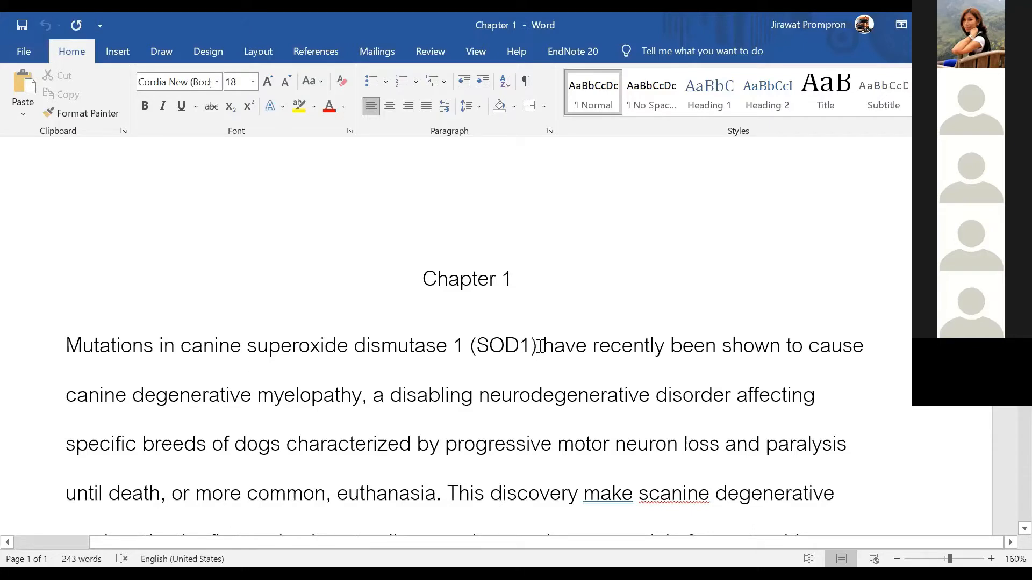
Color 'superoxide dismutase 1 (SOD1)' red and place the cursor right after (SOD1)
drag(541, 346, 476, 349)
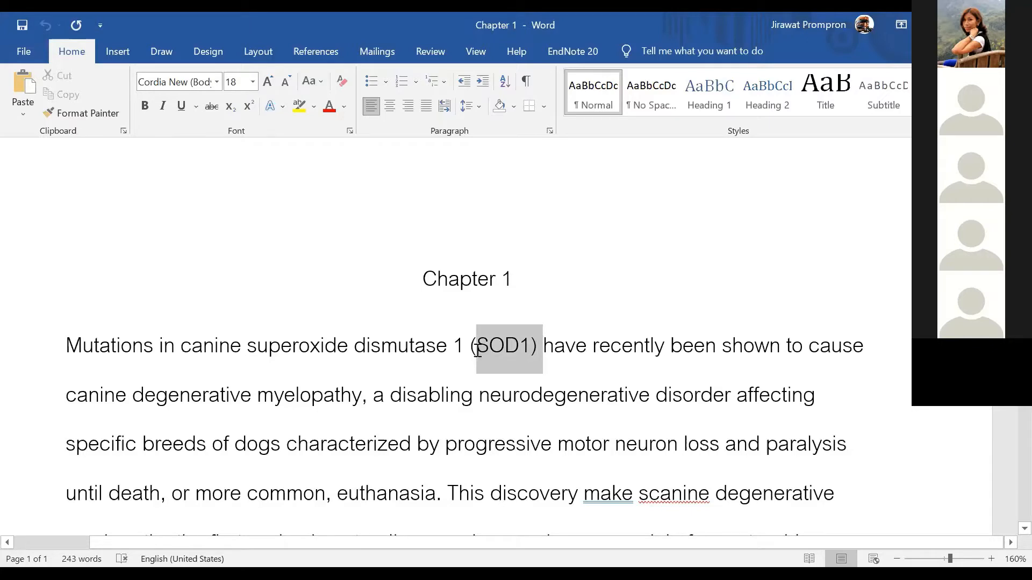
click(428, 395)
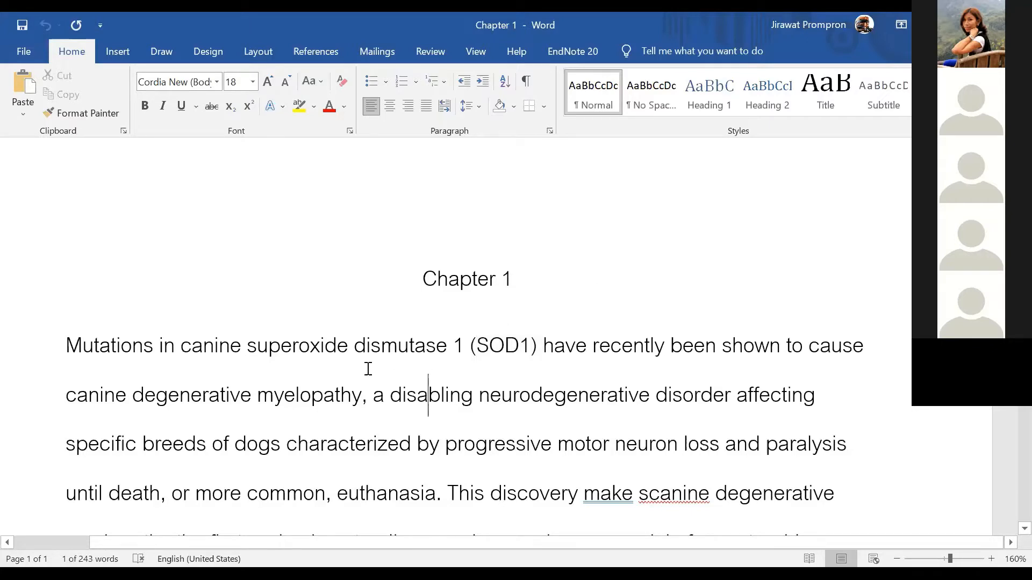
drag(247, 348, 535, 350)
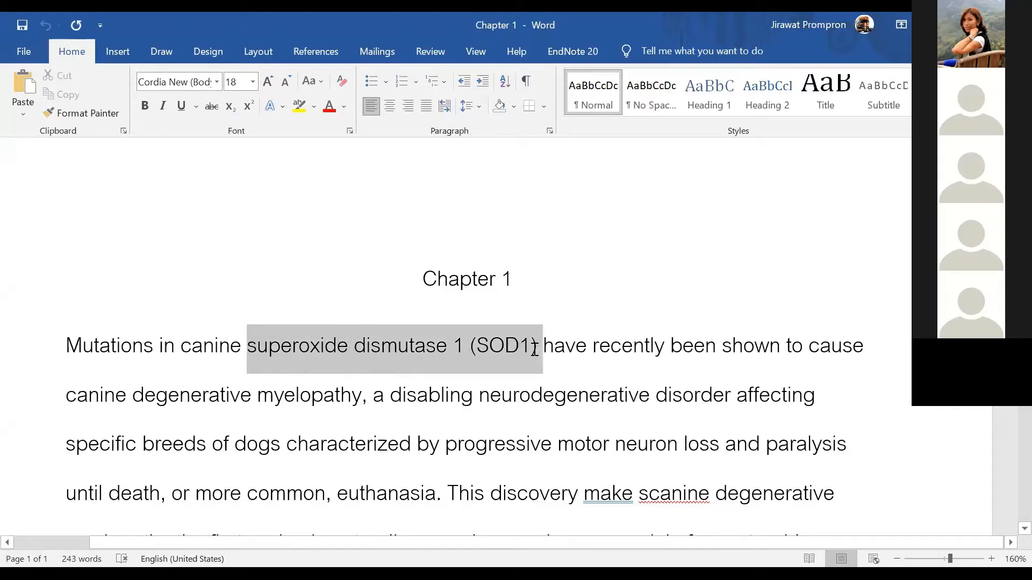
click(330, 108)
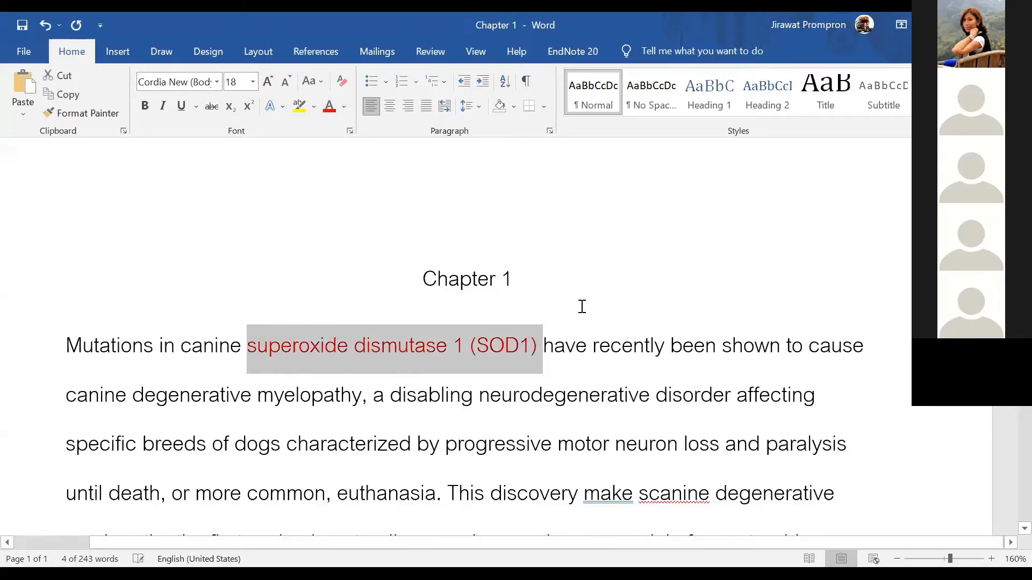
click(580, 306)
click(540, 347)
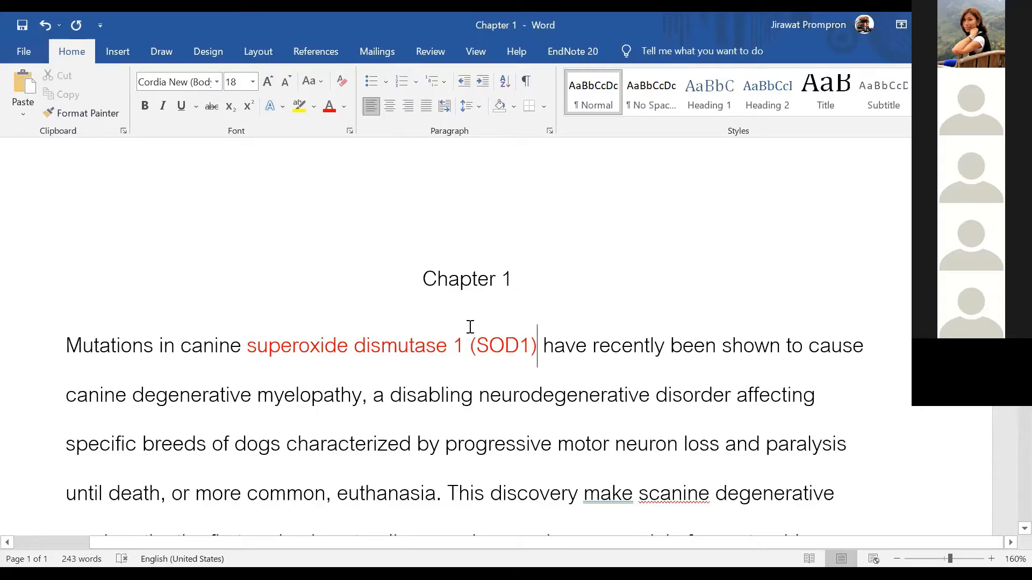
scroll(457, 339, up, 1)
scroll(446, 343, down, 2)
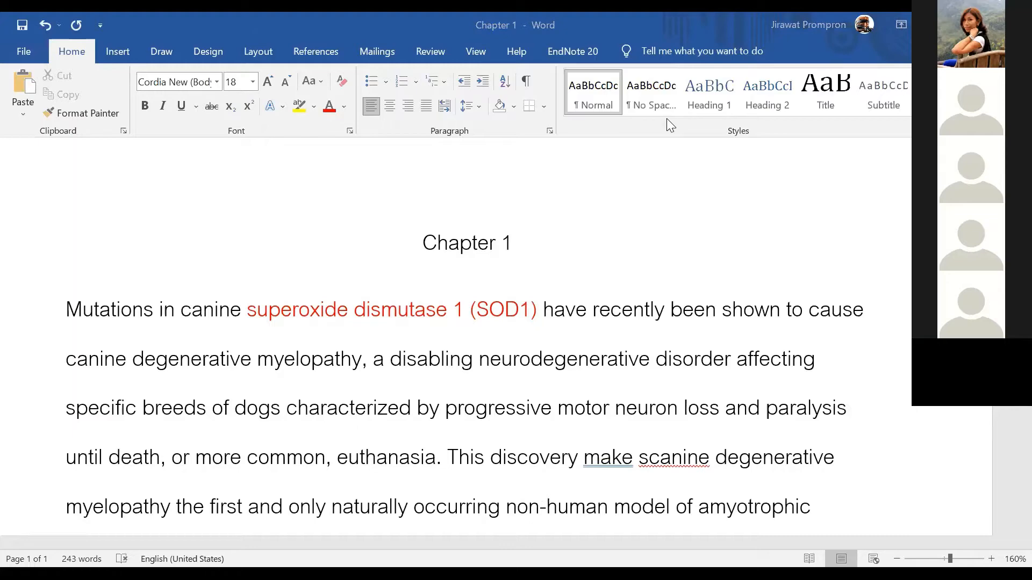
Insert the 2018 Amarilla reference from EndNote's Chapter 1 group as '(Amarilla et al., 2018)' after (SOD1)
key(alt+Tab)
scroll(130, 291, down, 5)
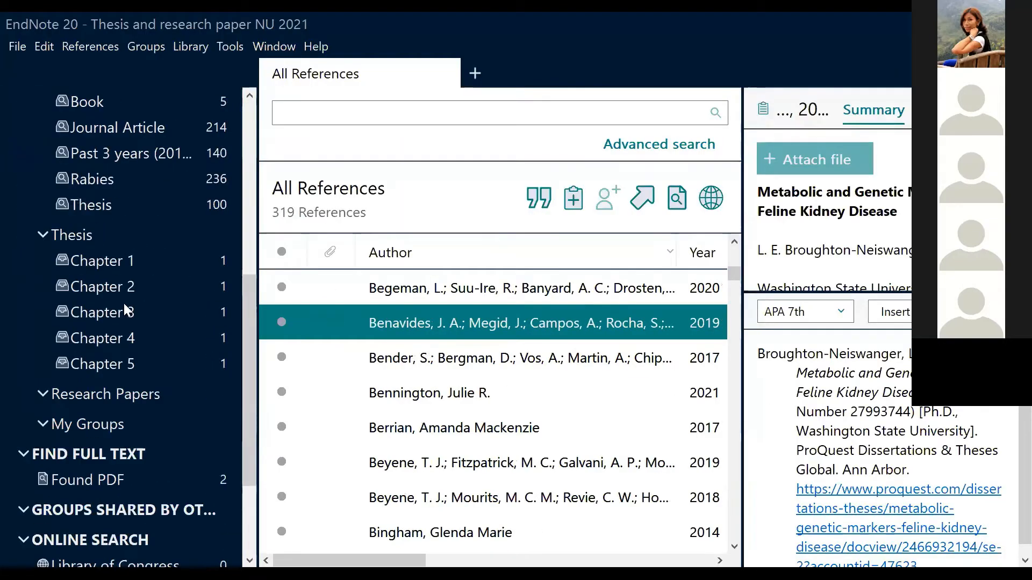
click(107, 260)
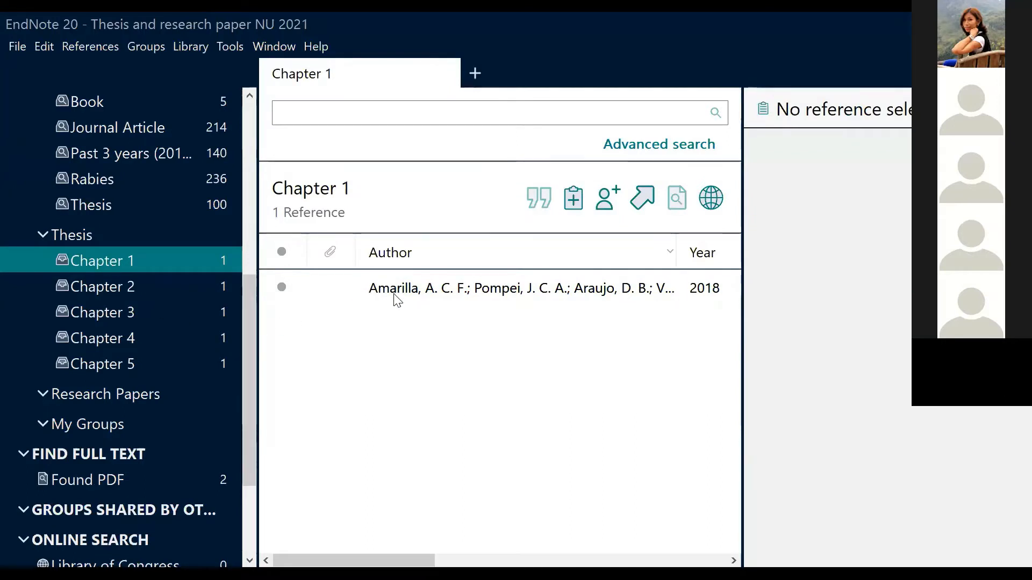
click(376, 301)
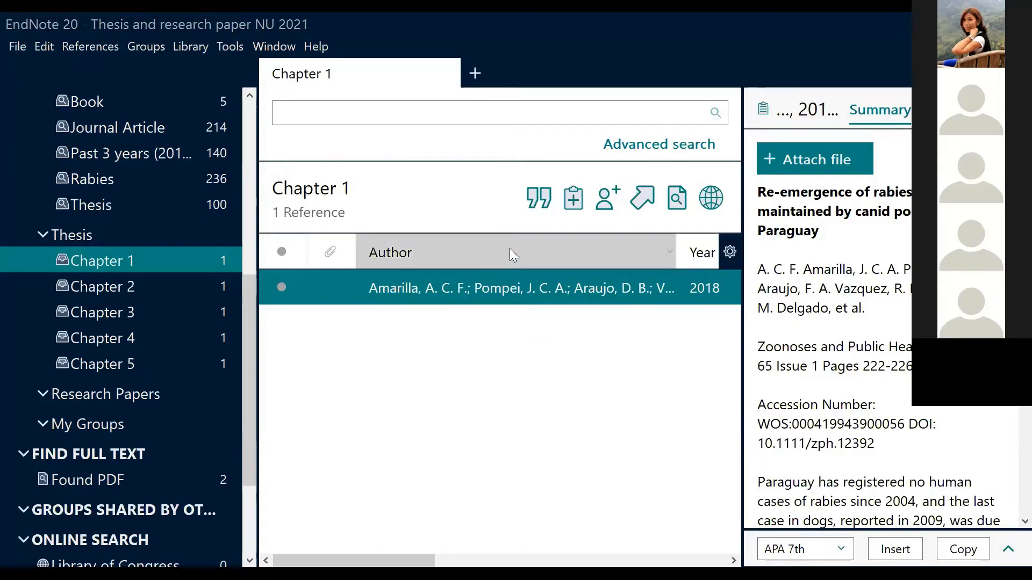
click(534, 198)
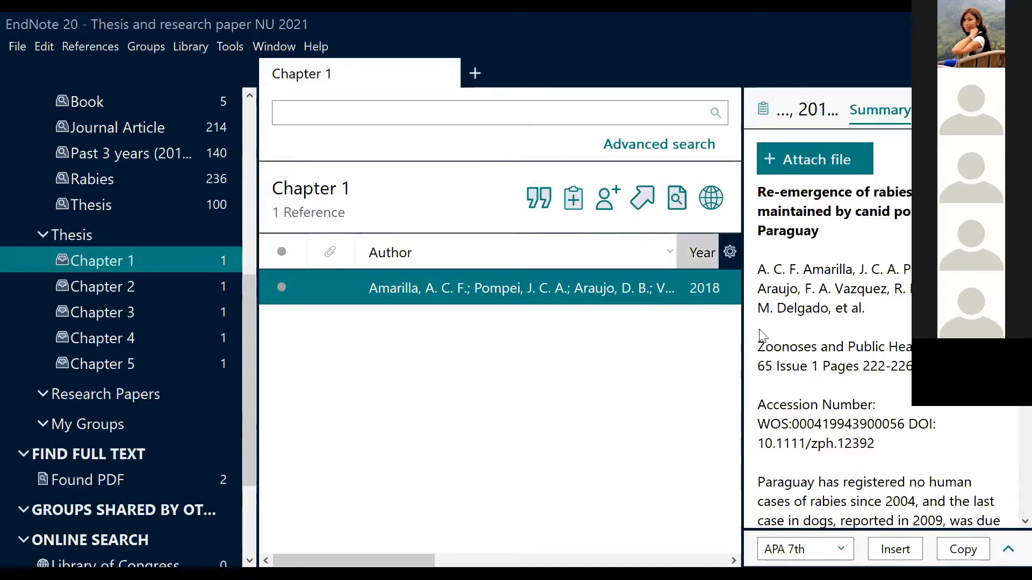
click(1008, 548)
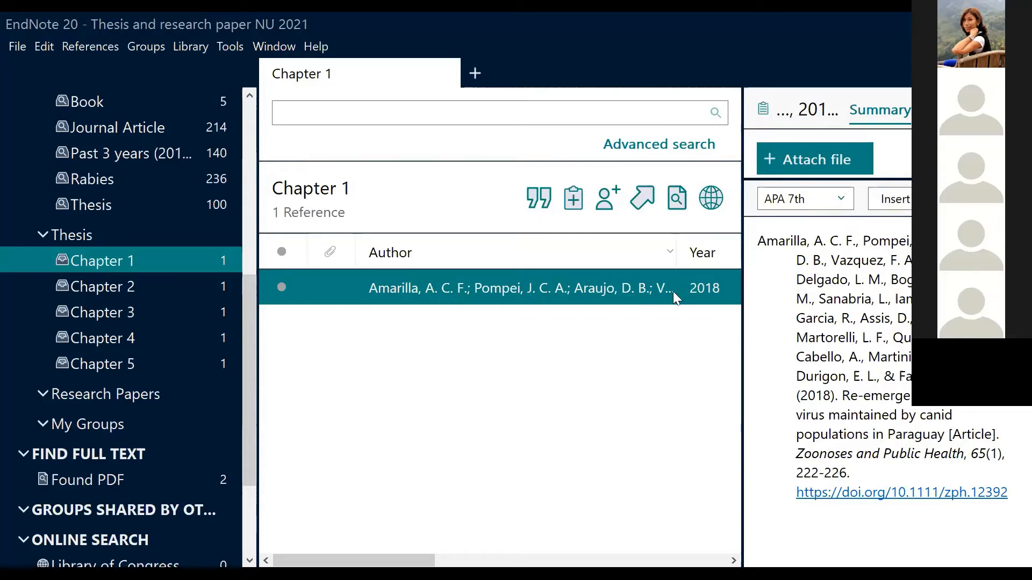
click(897, 197)
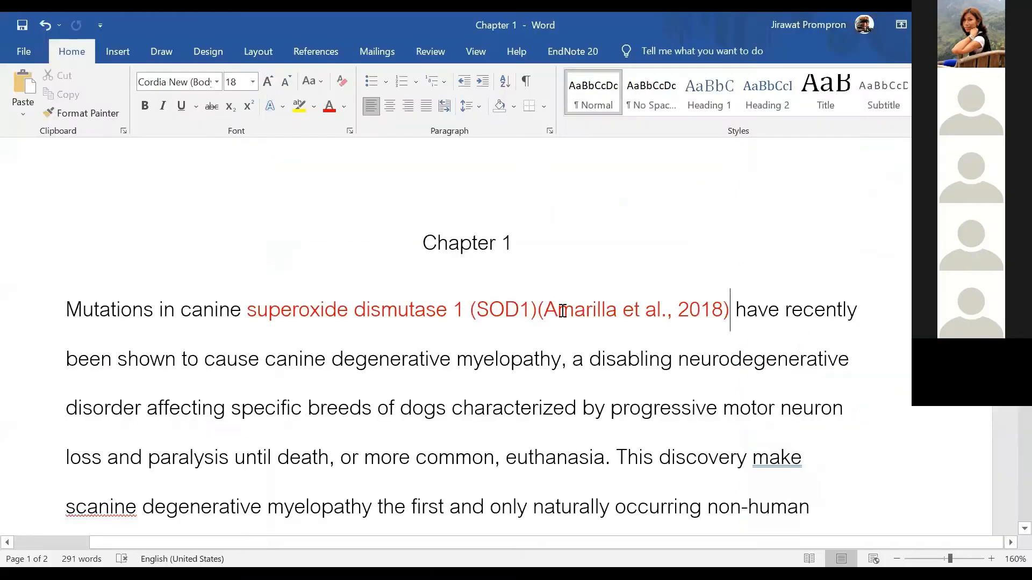
click(560, 311)
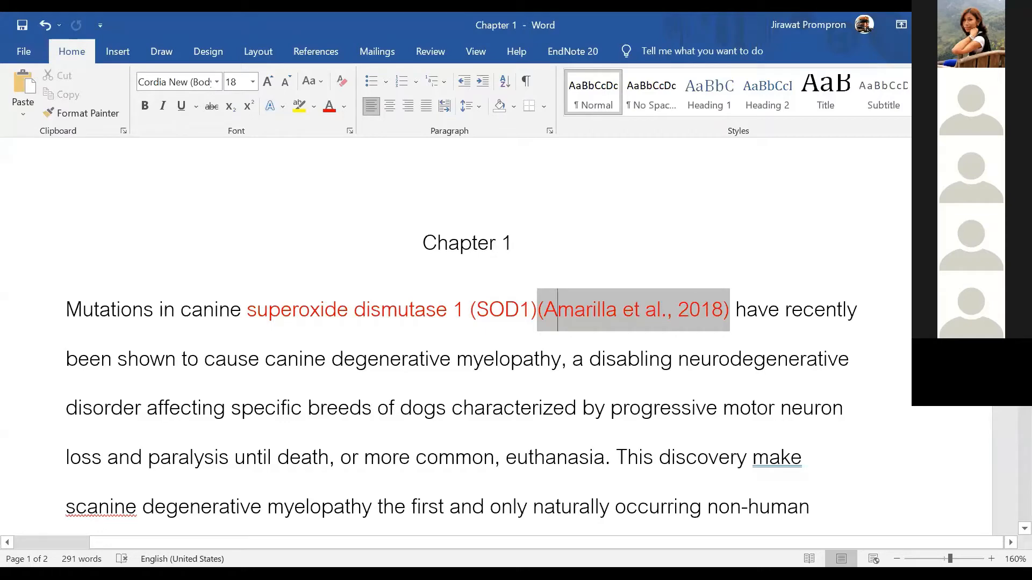
scroll(483, 333, down, 15)
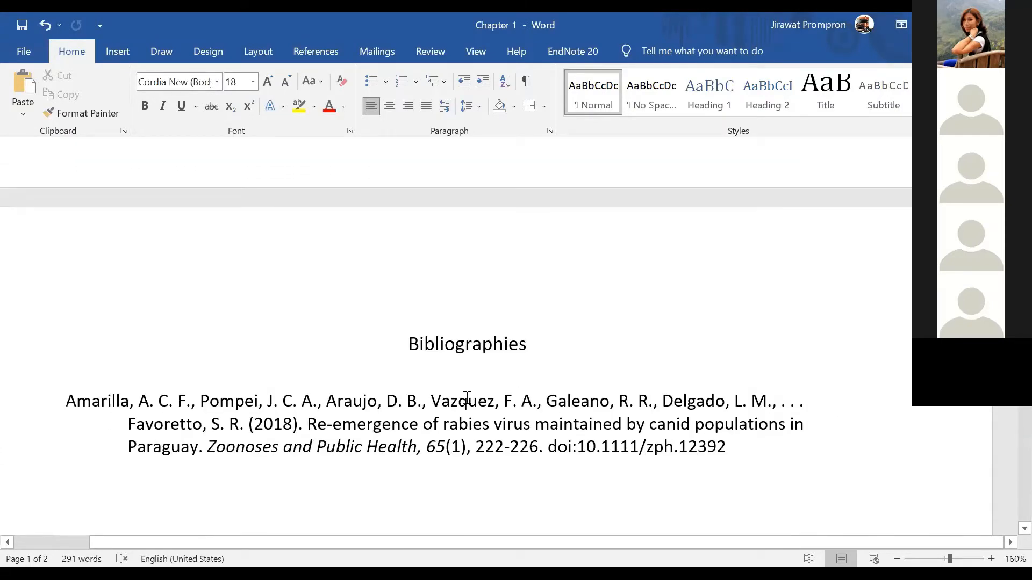
scroll(467, 398, down, 2)
click(139, 340)
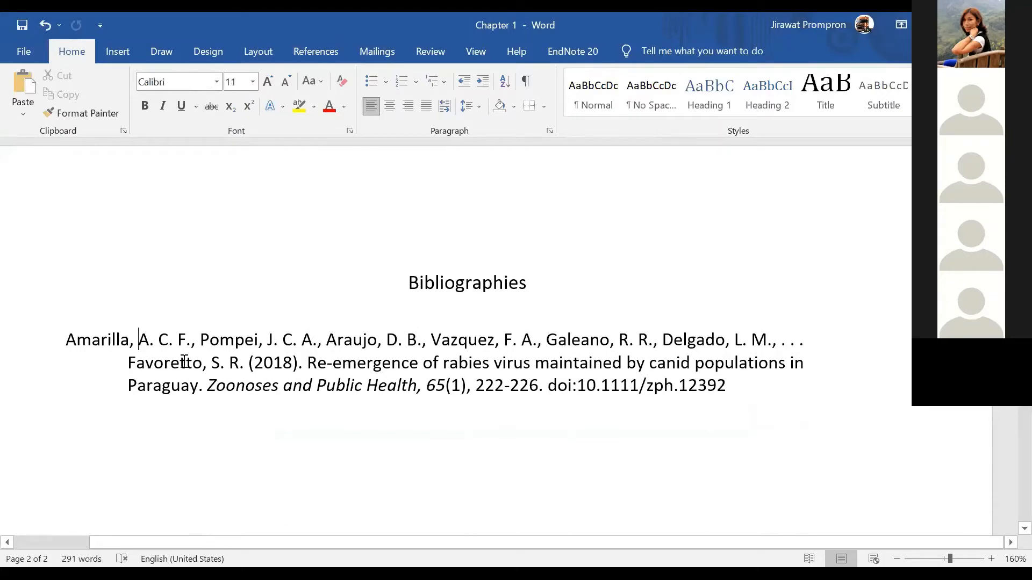
click(547, 492)
scroll(534, 455, up, 3)
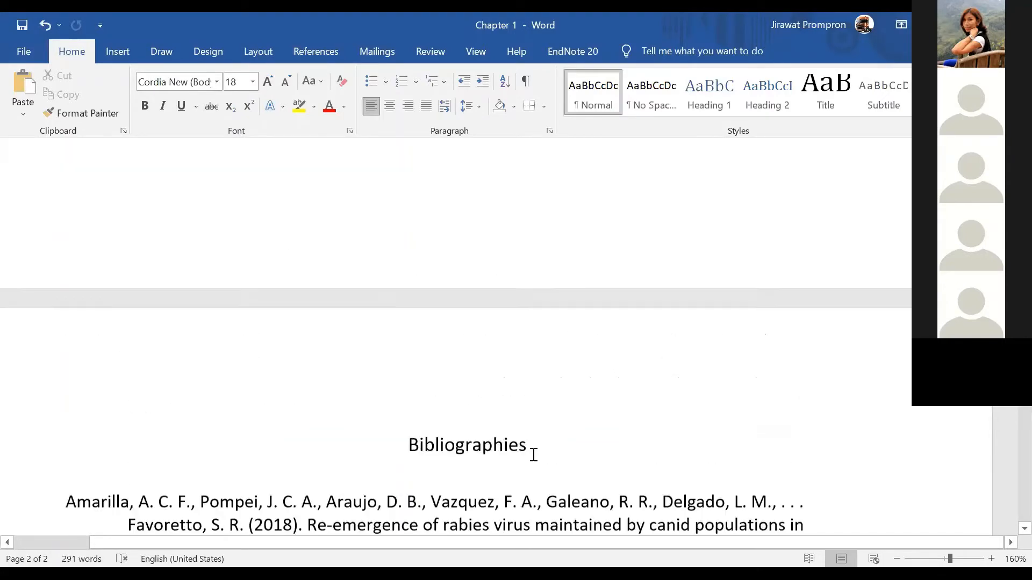
scroll(533, 455, up, 15)
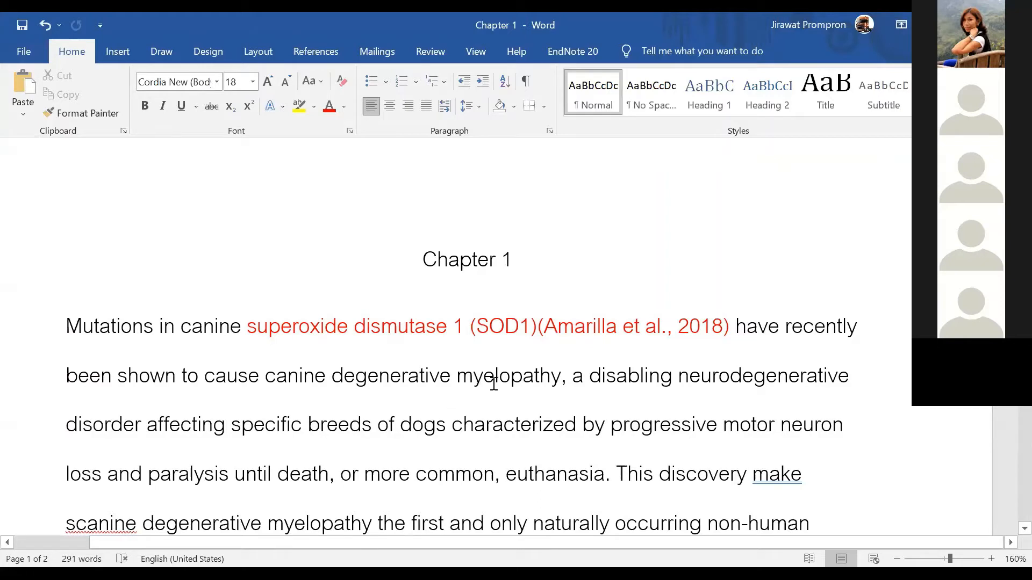
Turn the word 'myelopathy' red, then return to the EndNote library
drag(457, 376, 562, 380)
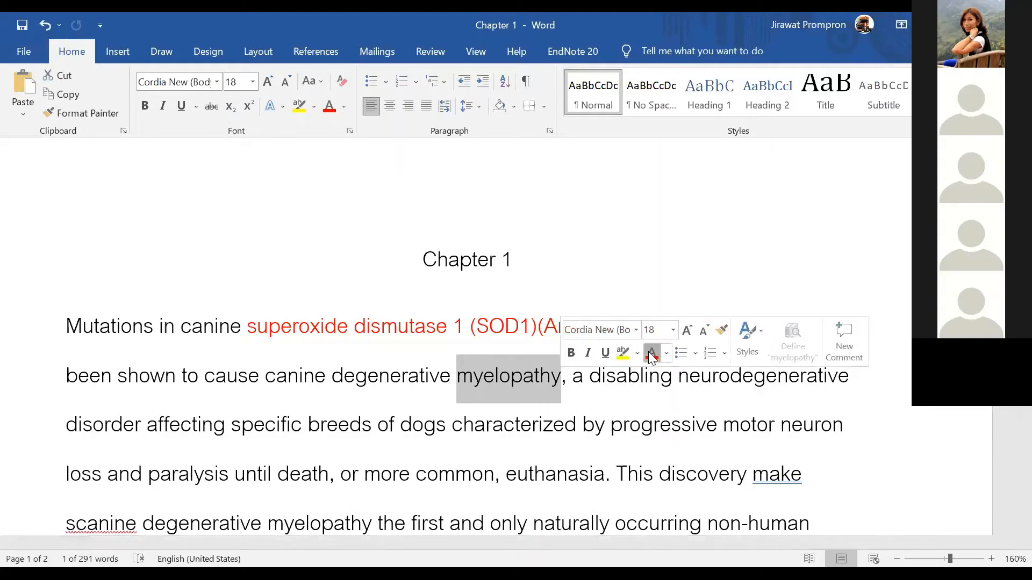
click(652, 356)
click(589, 378)
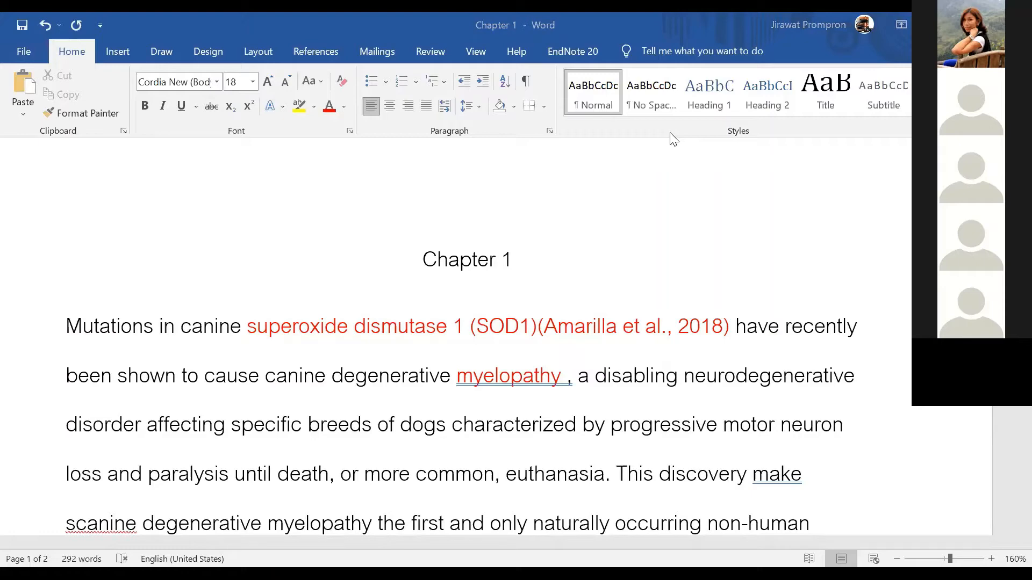
key(alt+Tab)
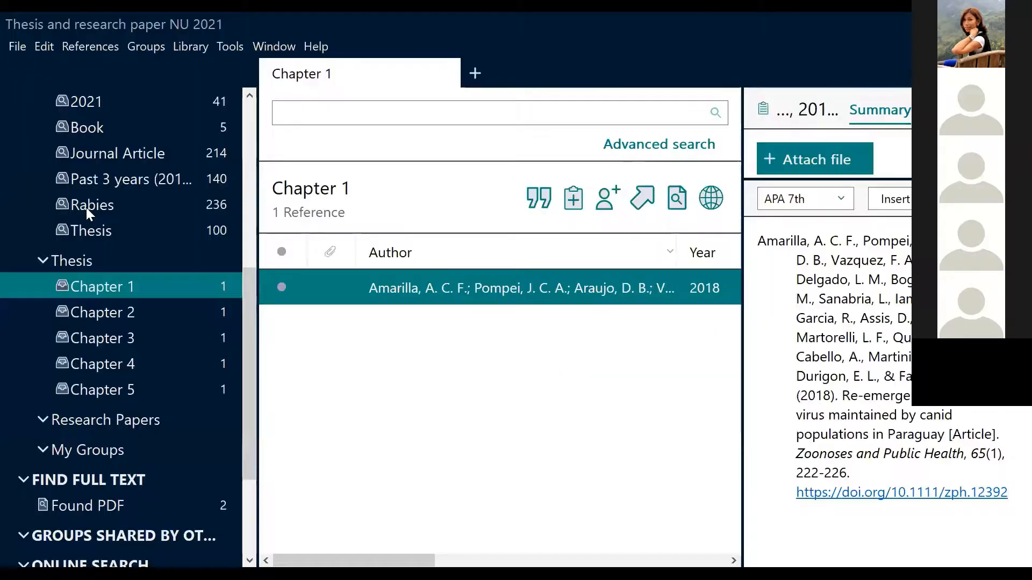
Insert '(Arega et al., 2020)' from the Rabies group after 'myelopathy'
click(88, 208)
click(415, 456)
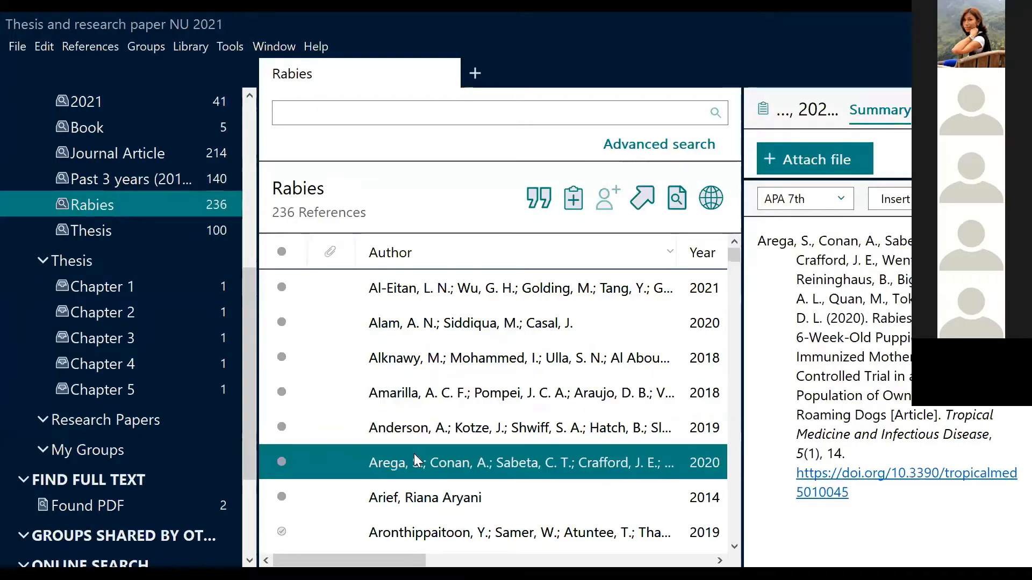
click(885, 204)
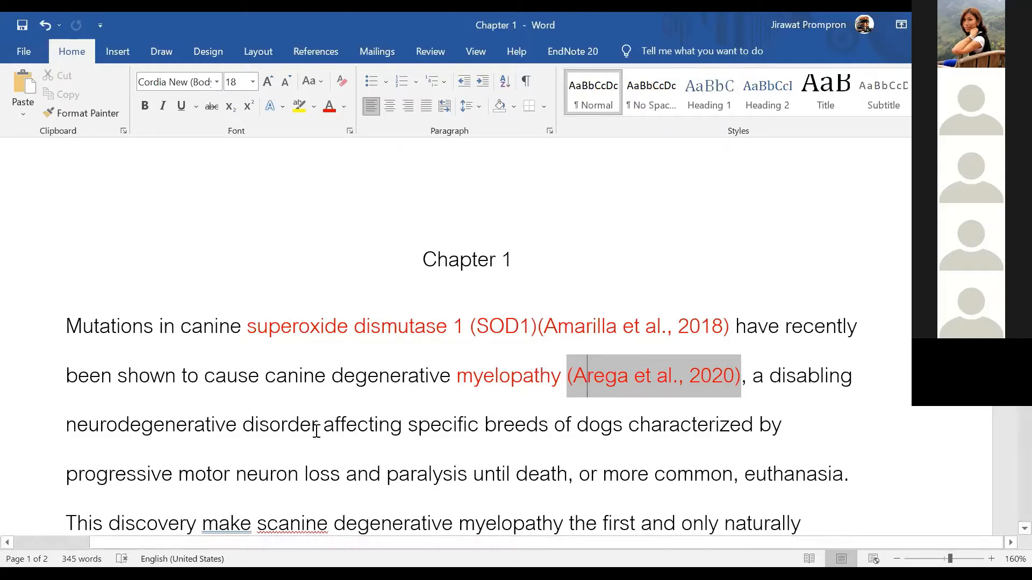
Turn 'disorder' red, then select the Baquero reference in EndNote's Rabies group
drag(317, 425, 246, 423)
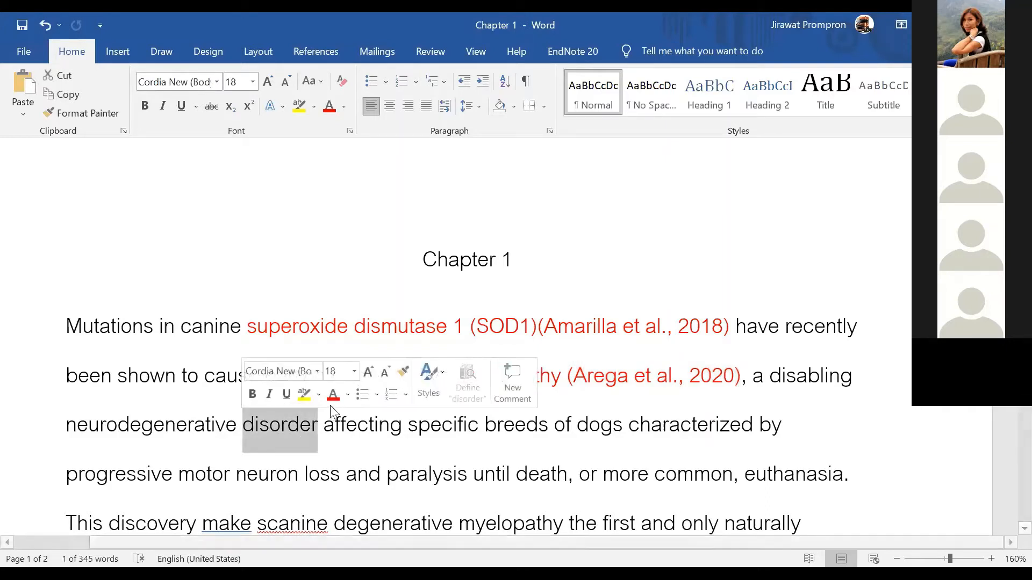
click(333, 394)
click(320, 434)
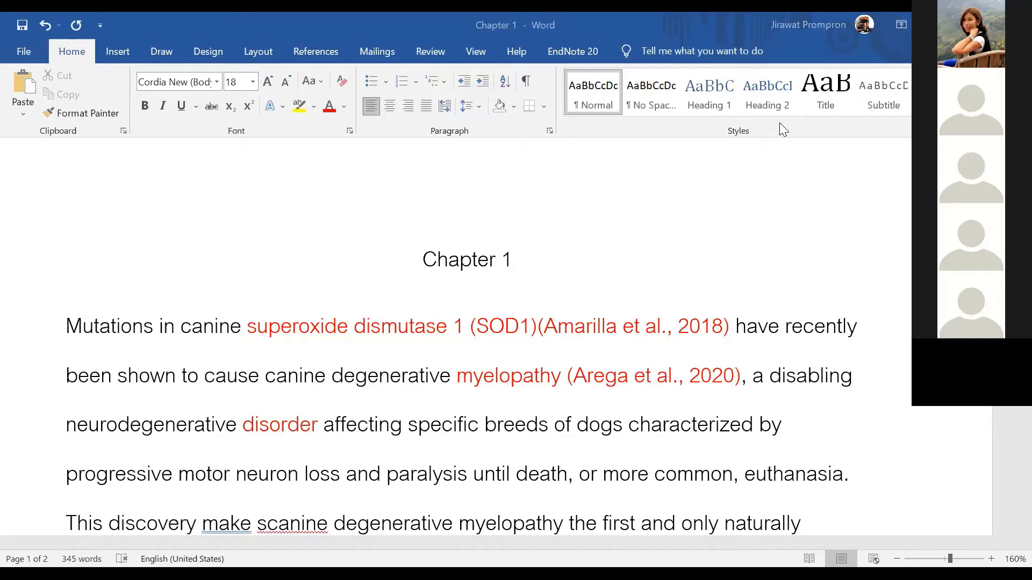
key(alt+Tab)
click(411, 395)
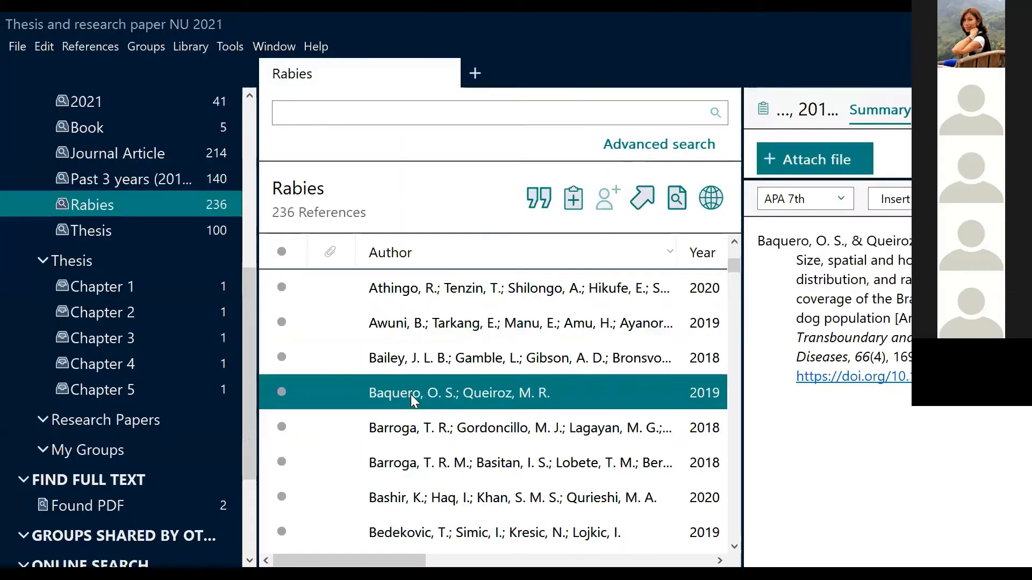
Add Barroga 2018 and Bedekovic 2019 to the Baquero pick and cite all three after 'disorder'
ctrl+click(422, 463)
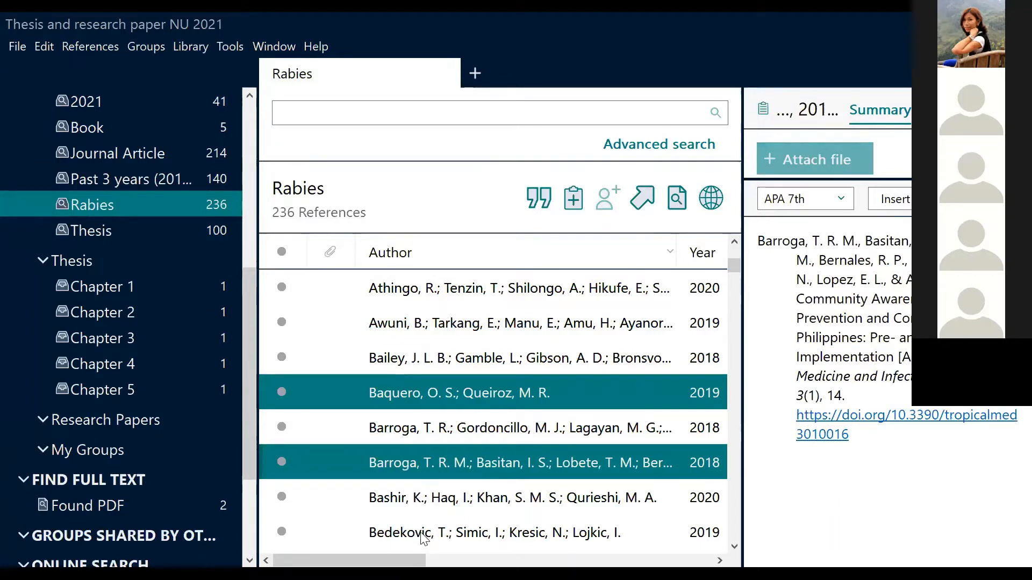
ctrl+click(425, 524)
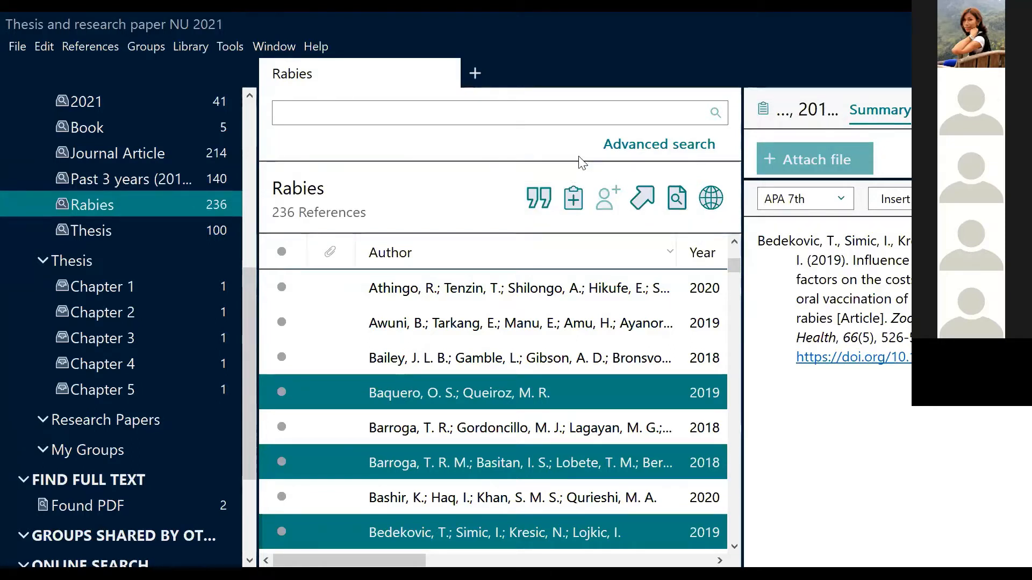
click(546, 195)
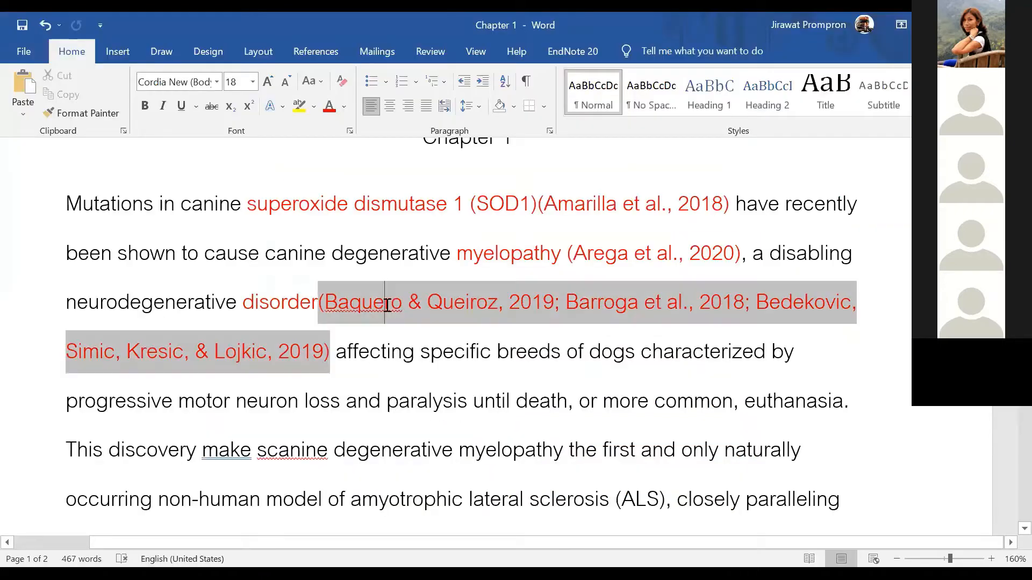
scroll(833, 422, down, 15)
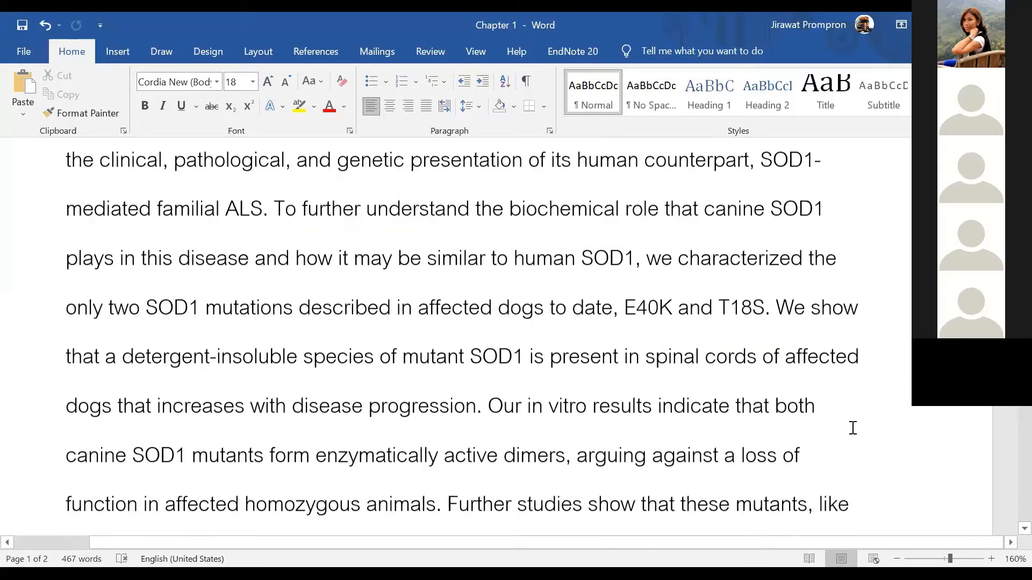
scroll(849, 436, down, 10)
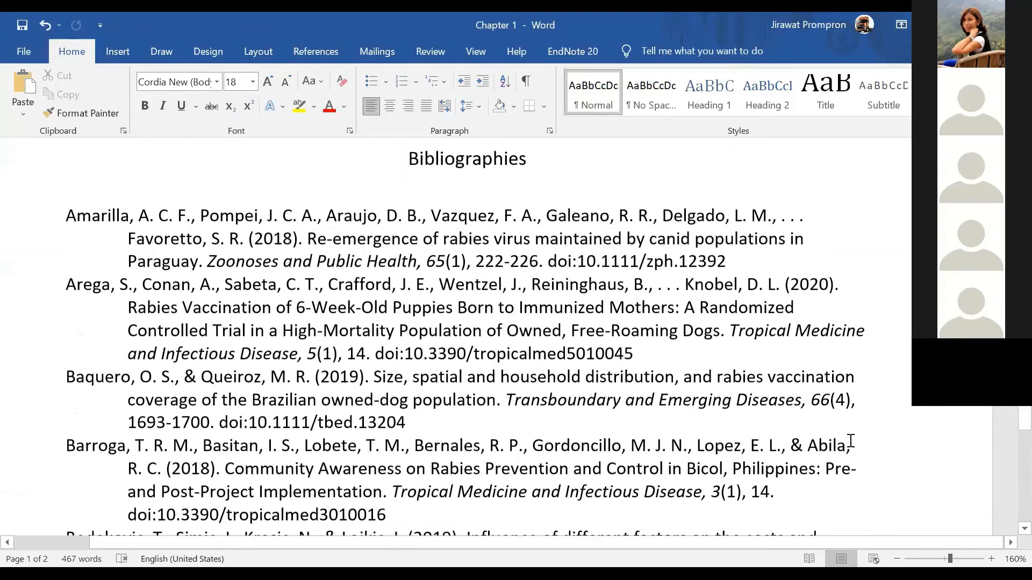
scroll(708, 486, up, 10)
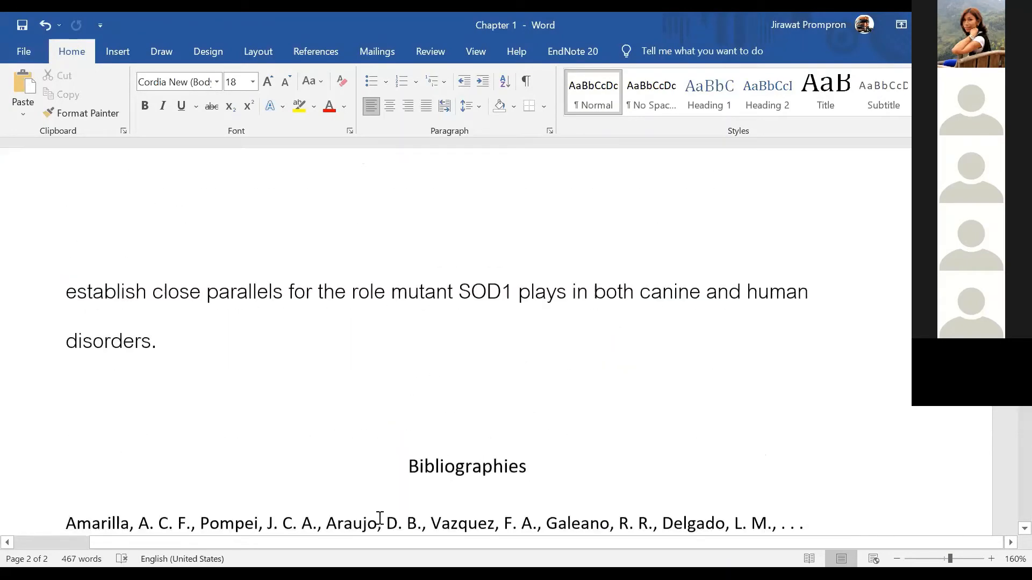
scroll(491, 402, down, 10)
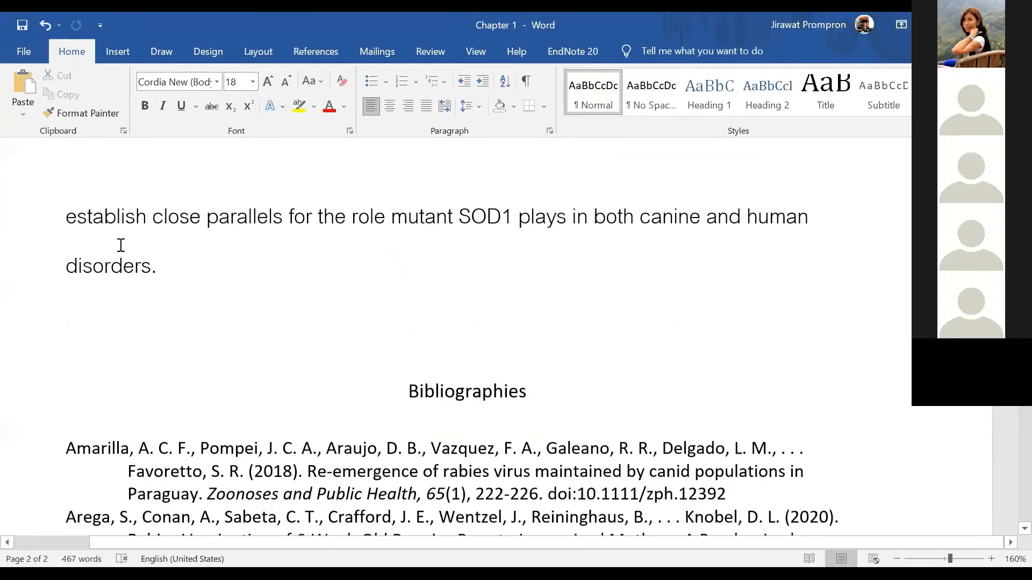
scroll(585, 245, down, 3)
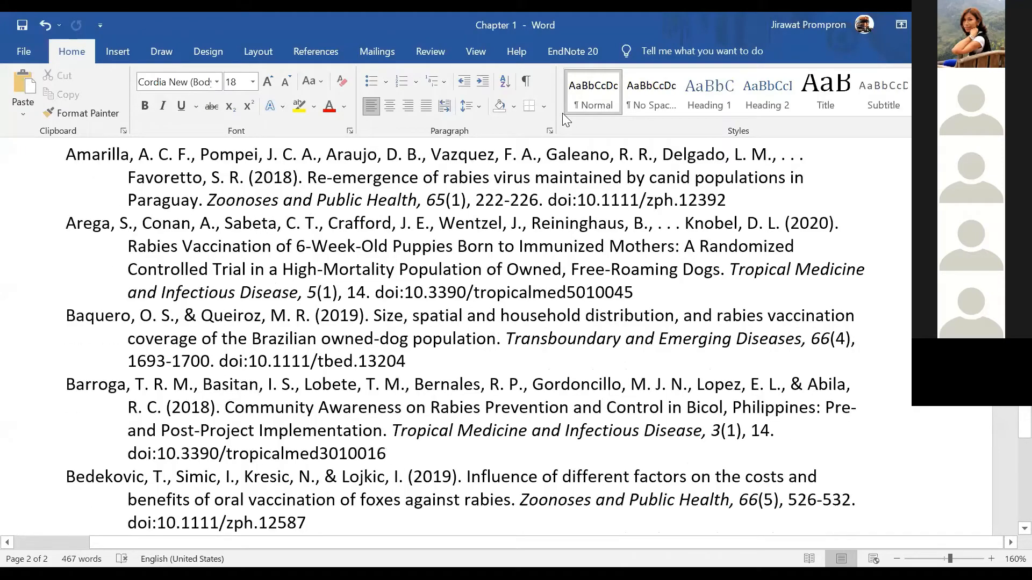
scroll(563, 114, up, 3)
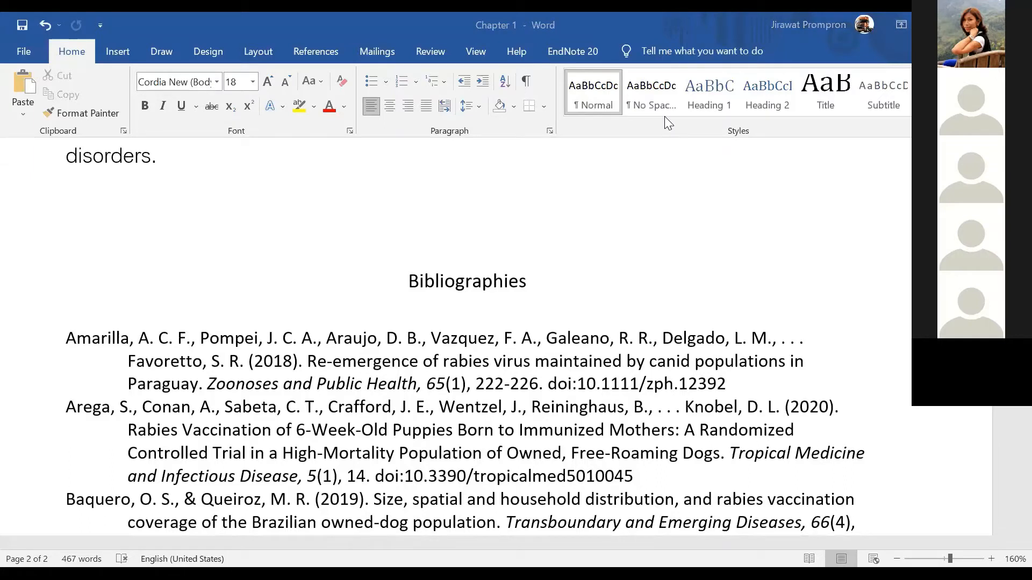
Switch the EndNote citation style in Word to APA 7th
click(521, 50)
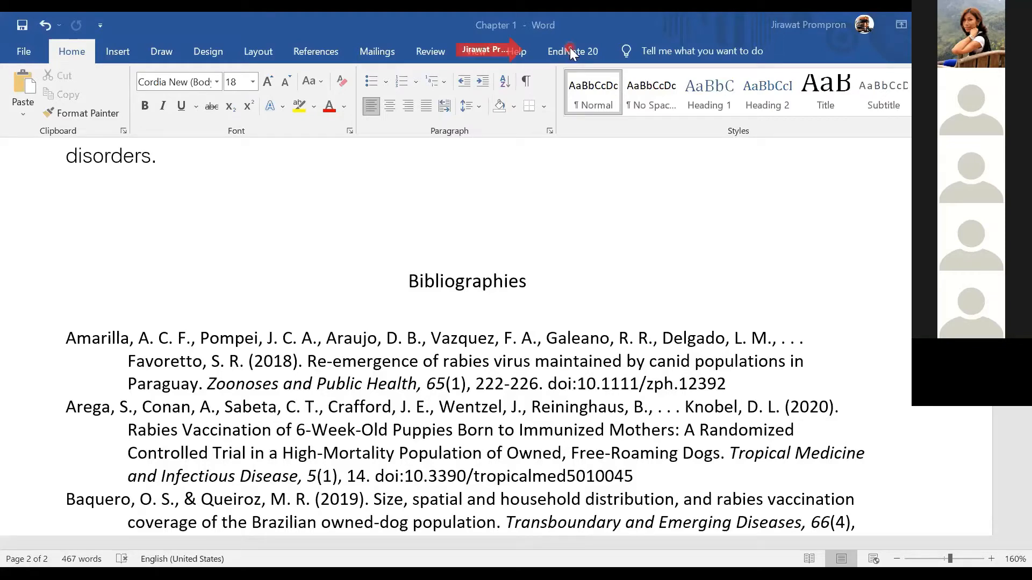
click(569, 51)
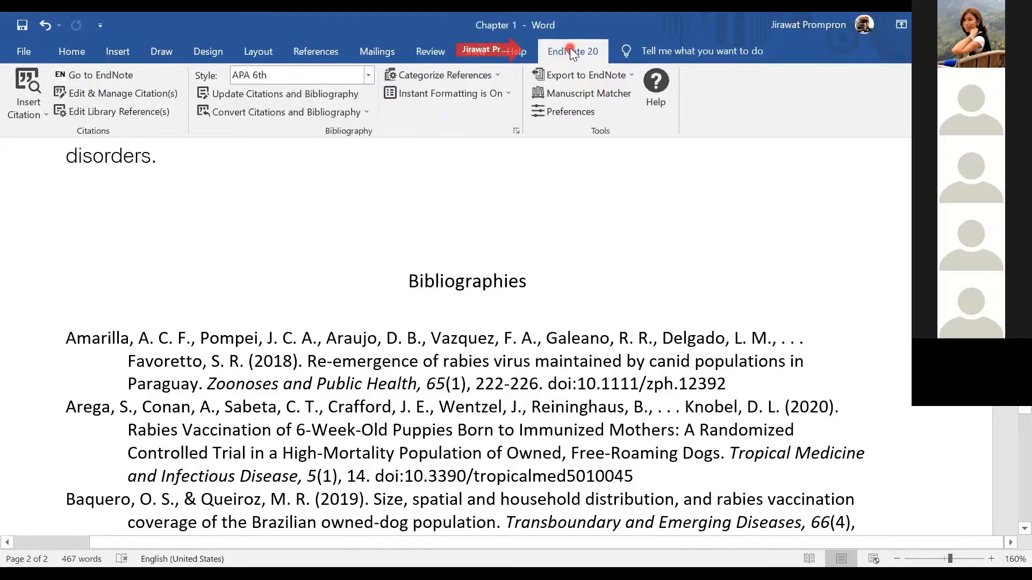
click(264, 76)
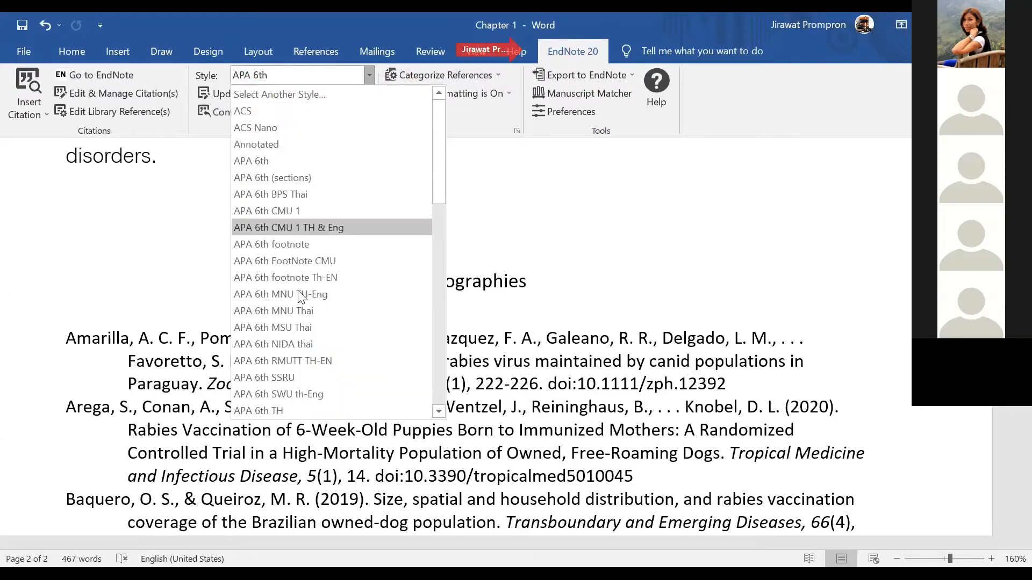
scroll(302, 317, down, 1)
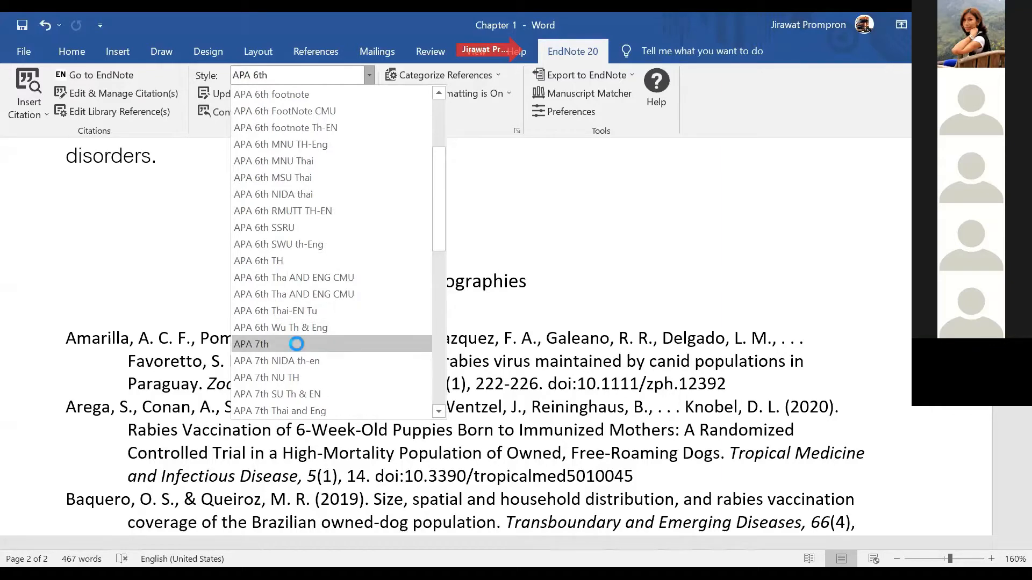
click(299, 350)
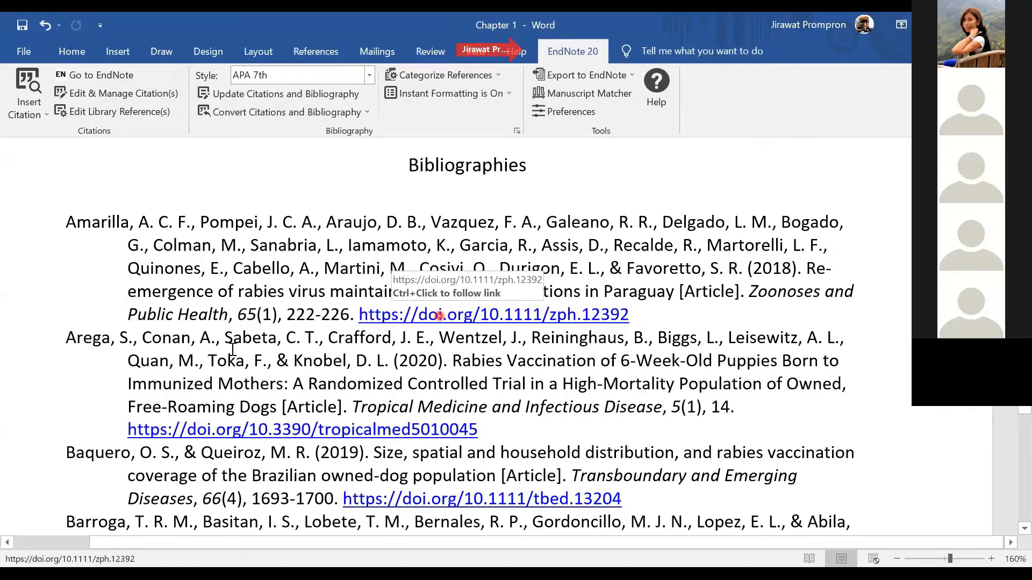
scroll(230, 350, down, 1)
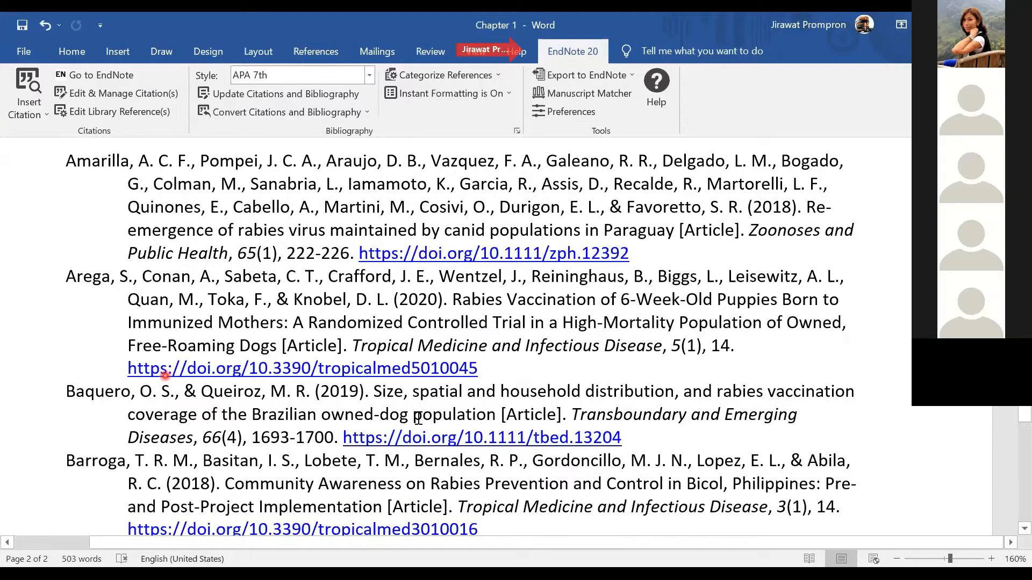
Revert the citations and bibliography to APA 6th style
click(361, 76)
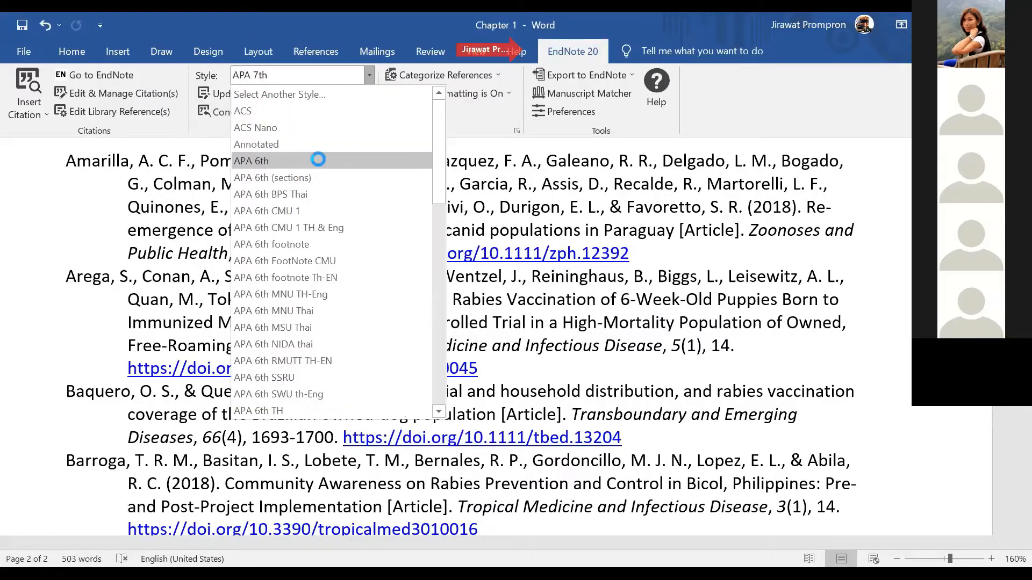
click(318, 159)
click(549, 323)
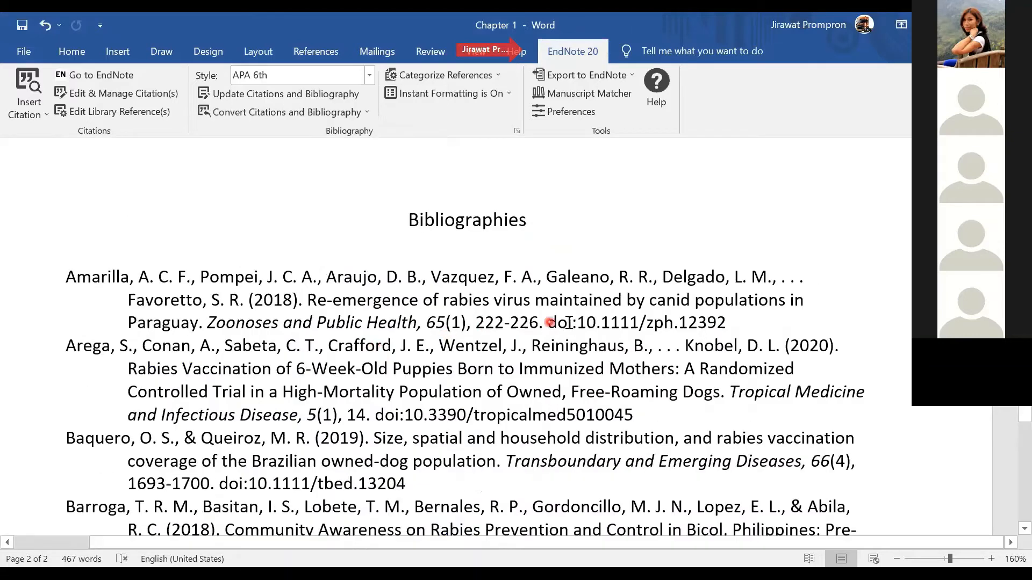
scroll(532, 356, up, 3)
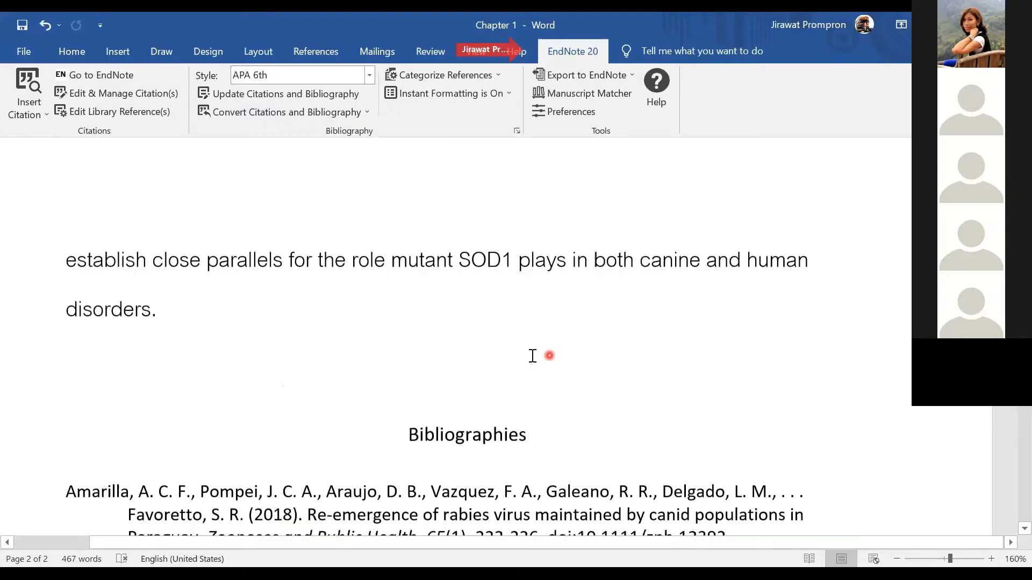
Put the cursor at the end of the Chapter 1 heading and switch back to EndNote
scroll(532, 356, up, 15)
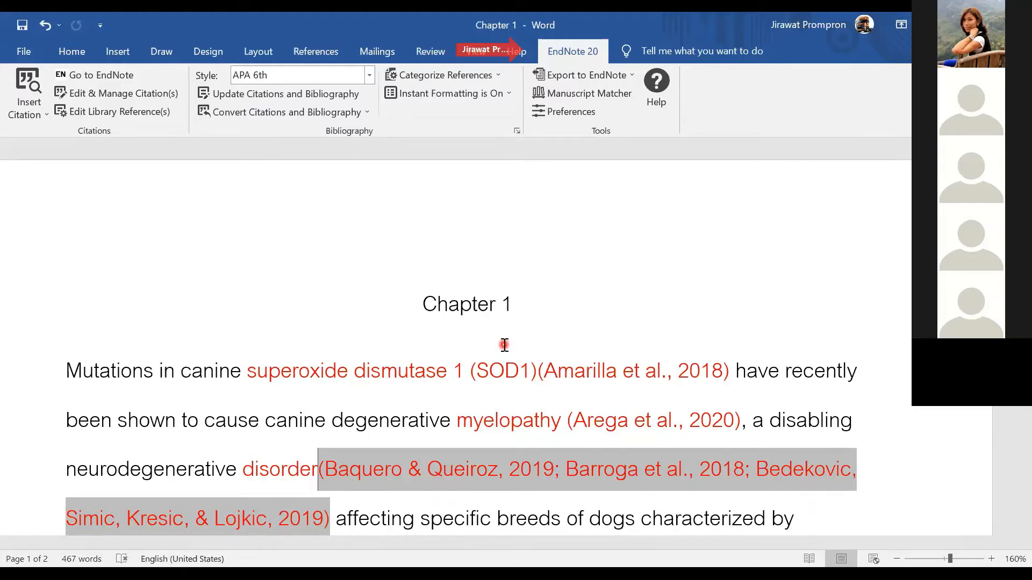
click(675, 295)
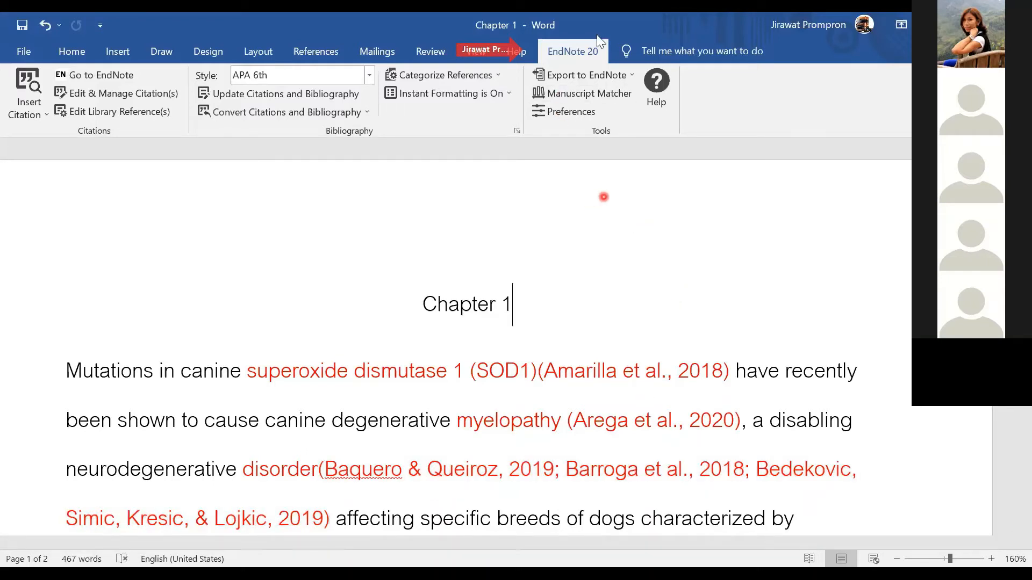
click(677, 119)
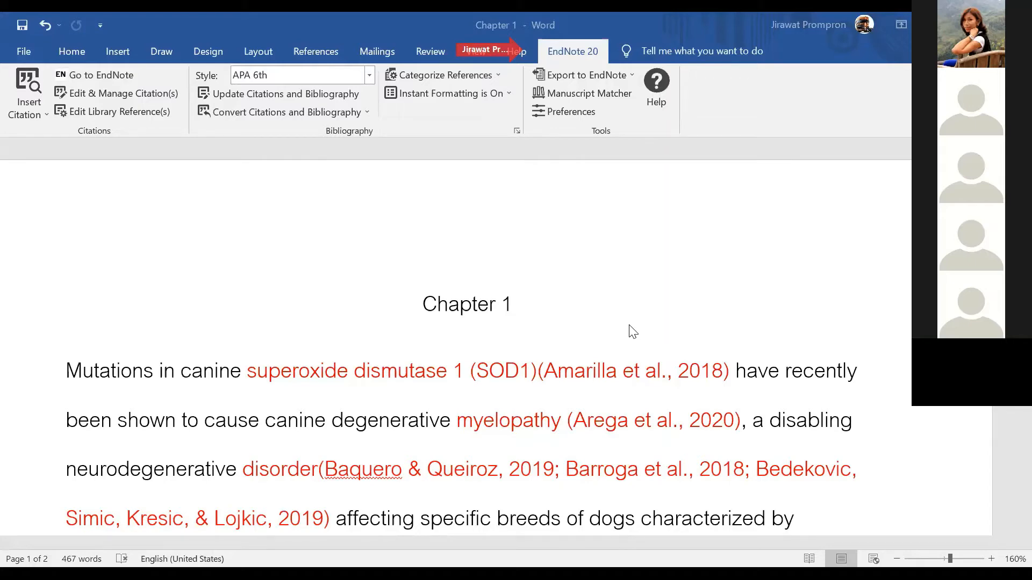
key(alt+Tab)
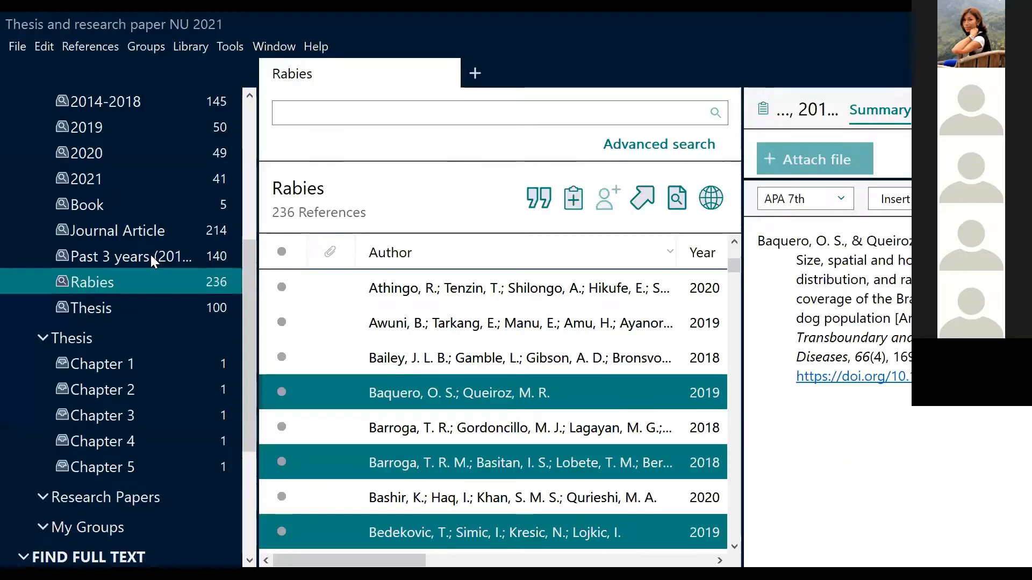
In the Past 3 years group, select Cain 2020, Cantaert, Chaitra, Diallo and Dougas, then return to Word
click(152, 256)
scroll(436, 384, down, 3)
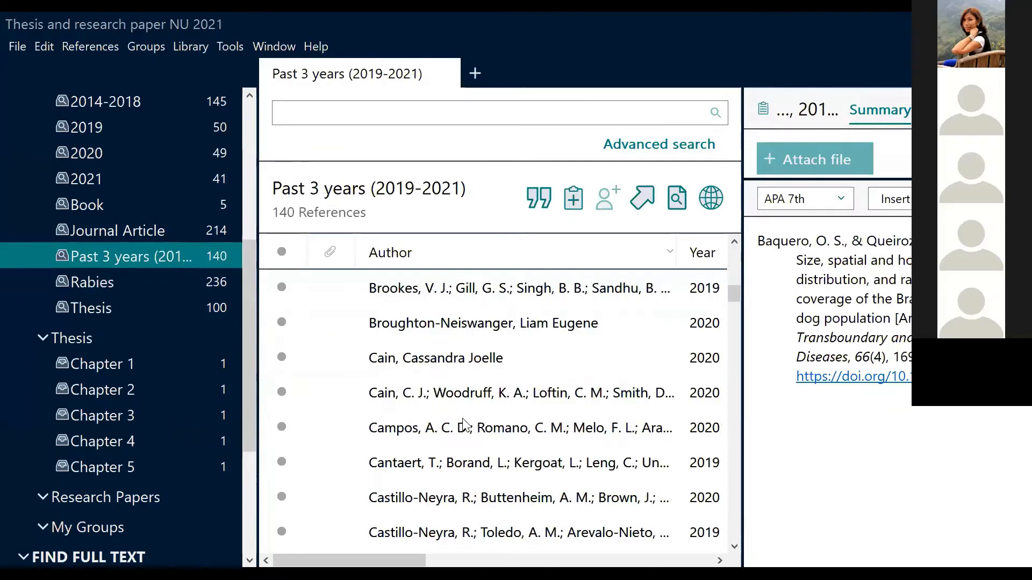
click(388, 391)
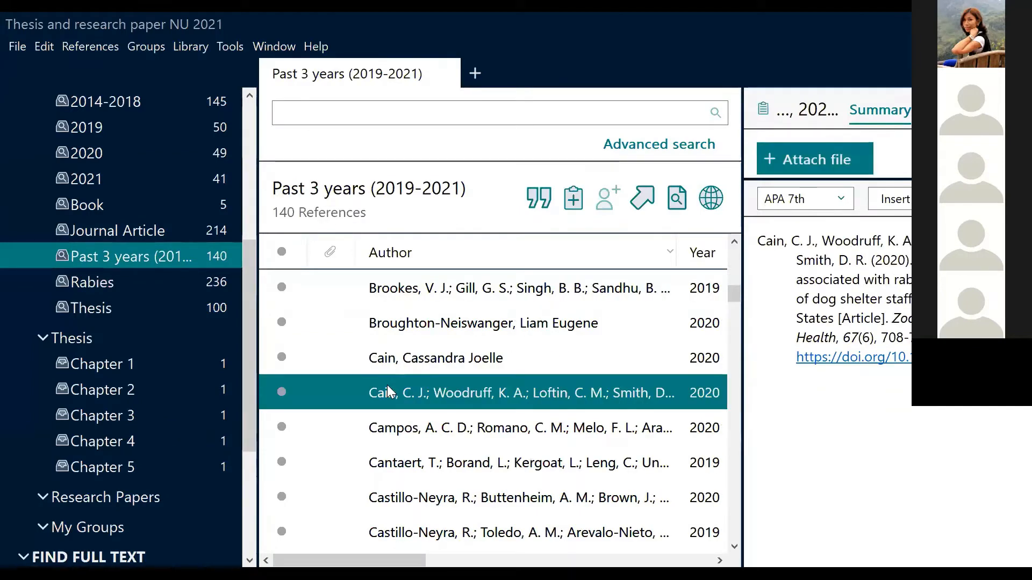
ctrl+click(420, 466)
scroll(420, 470, down, 1)
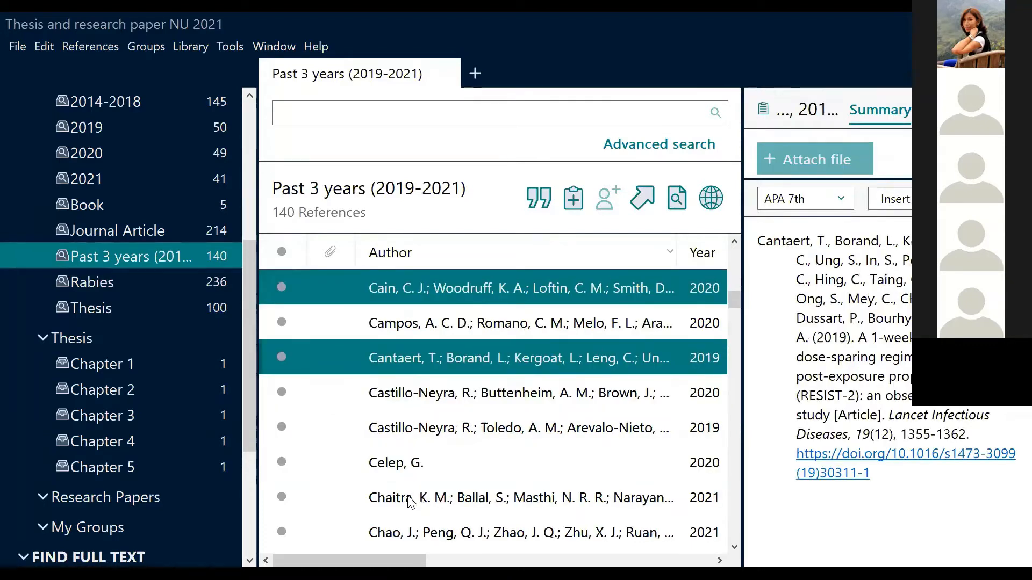
ctrl+click(410, 499)
scroll(412, 503, down, 3)
ctrl+click(411, 500)
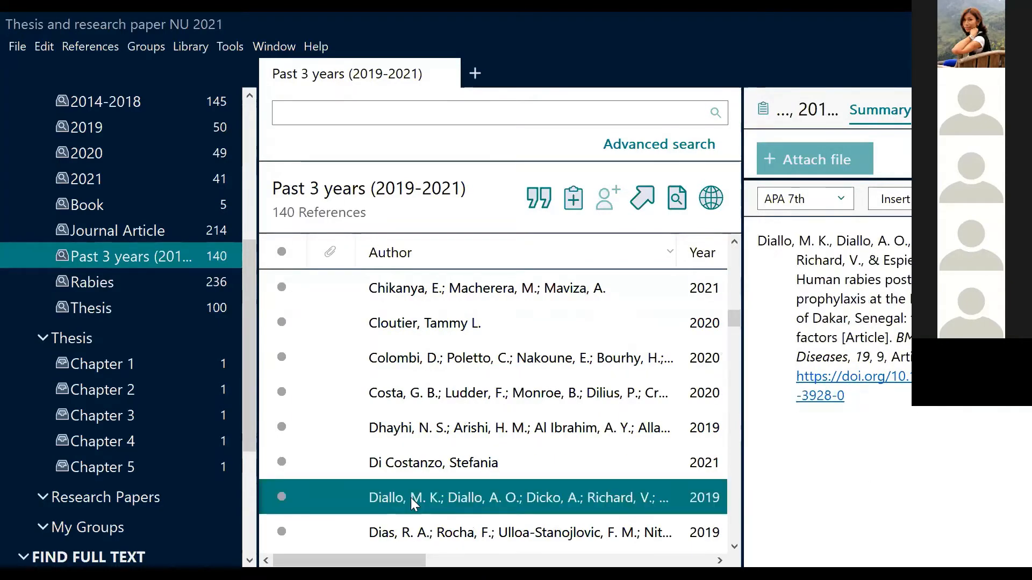
scroll(411, 500, down, 1)
ctrl+click(409, 498)
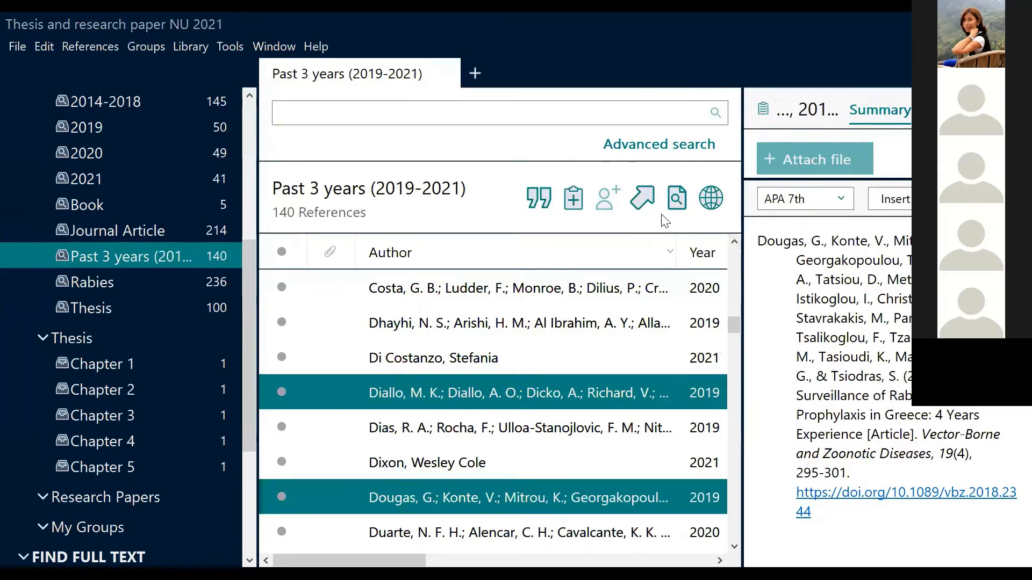
key(alt+Tab)
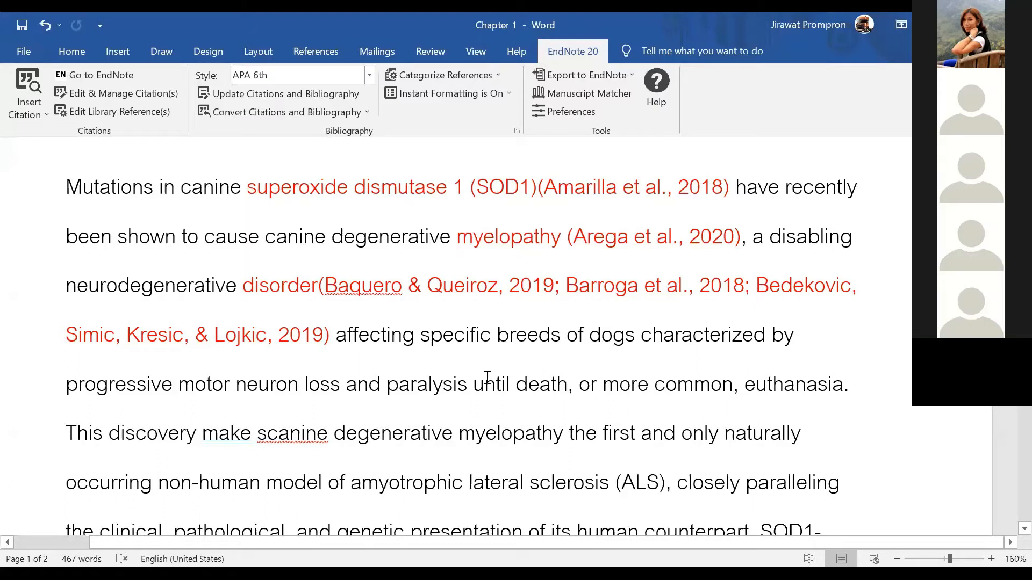
Colour the phrase 'and paralysis' red and put the cursor right after it
drag(386, 387, 428, 383)
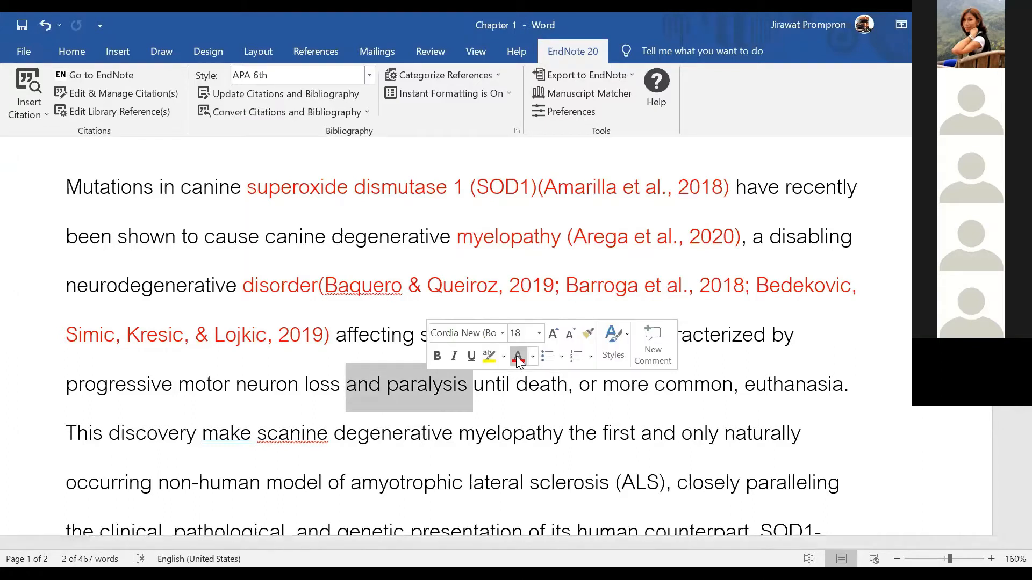
click(515, 356)
click(465, 385)
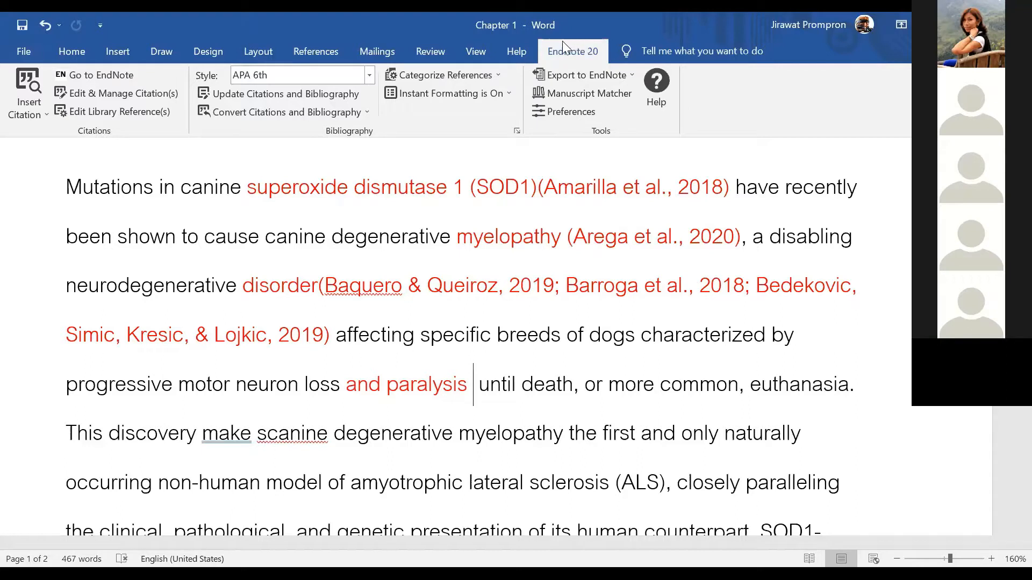
click(46, 105)
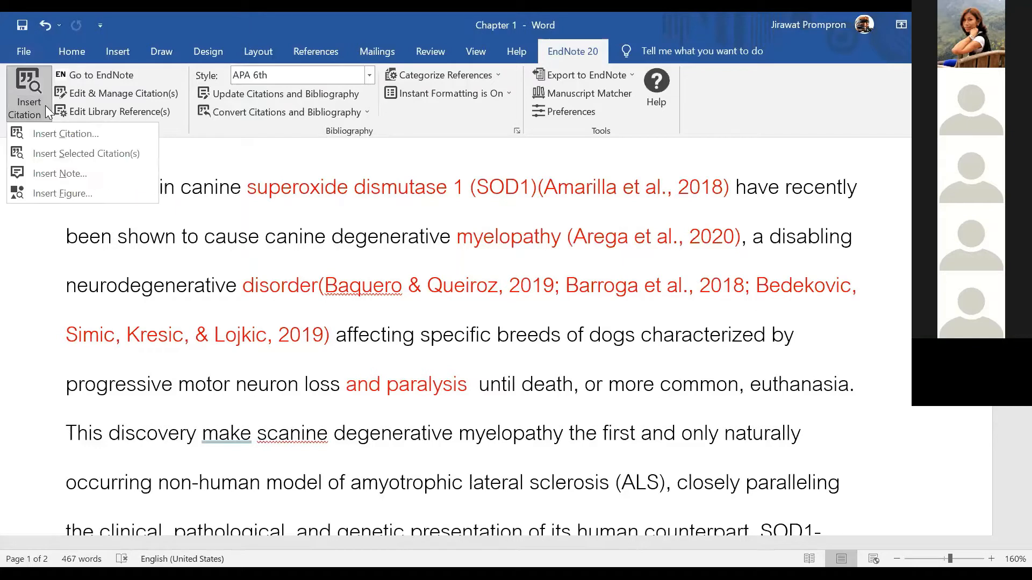
Insert the selected Cain 2020 through Dougas 2019 references as one citation after 'and paralysis'
click(71, 154)
click(519, 382)
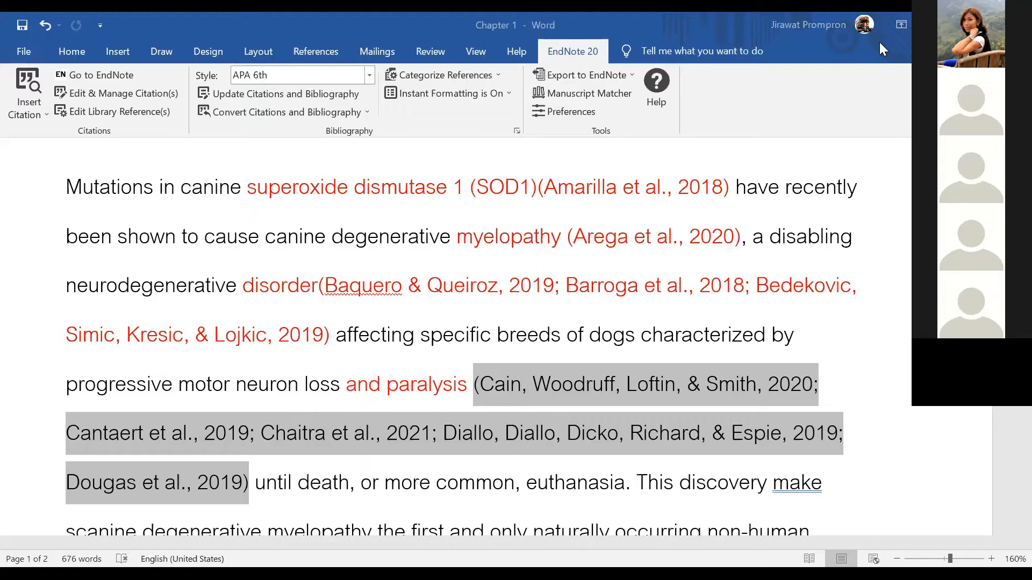
Select the Gold, Ismail, Jones Gilbertson and Liu references in EndNote, then return to Word after 'myelopathy'
key(alt+Tab)
click(430, 469)
scroll(428, 469, down, 3)
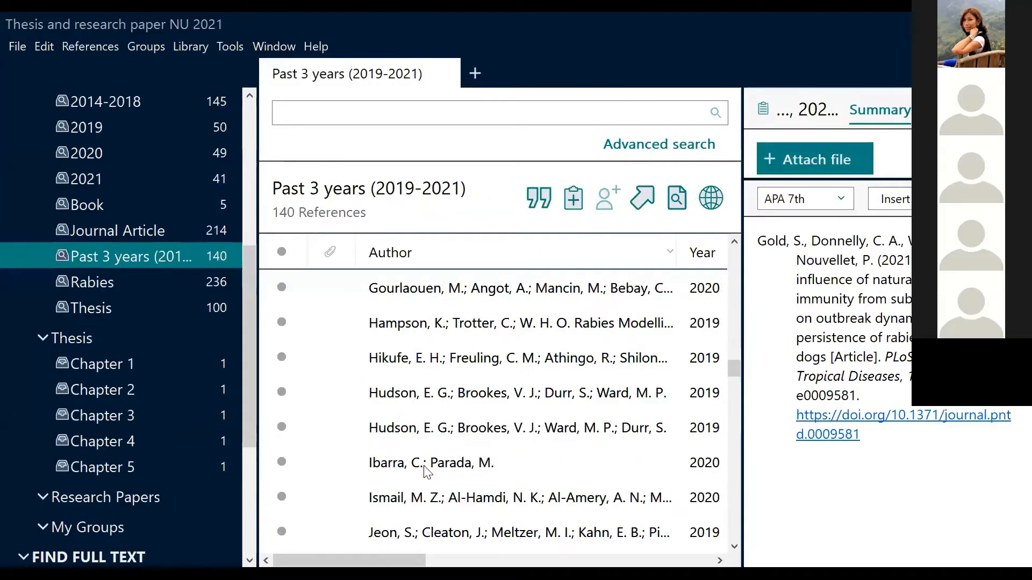
click(430, 500)
scroll(430, 500, down, 1)
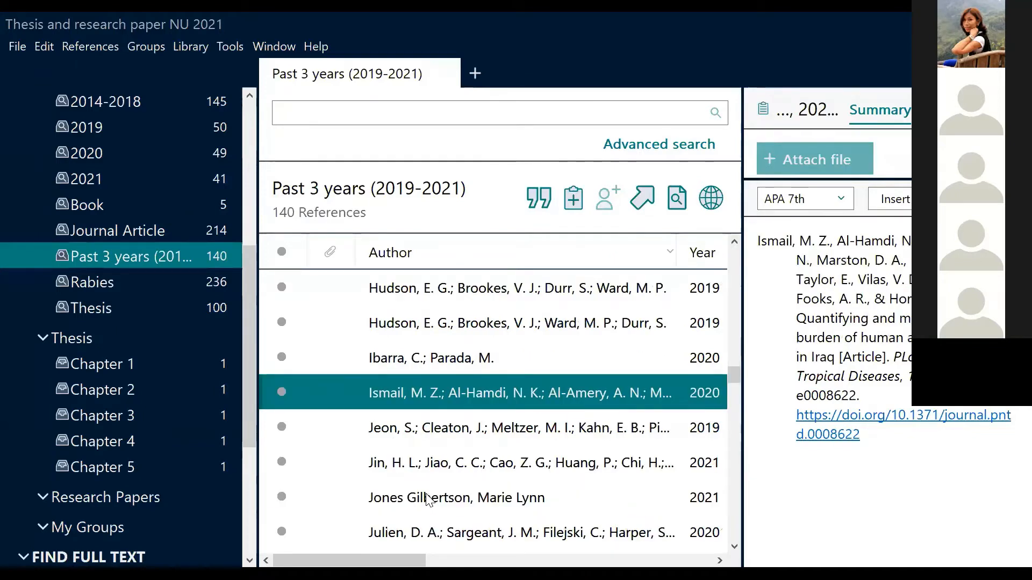
click(430, 500)
scroll(430, 500, down, 3)
scroll(427, 499, down, 1)
click(426, 498)
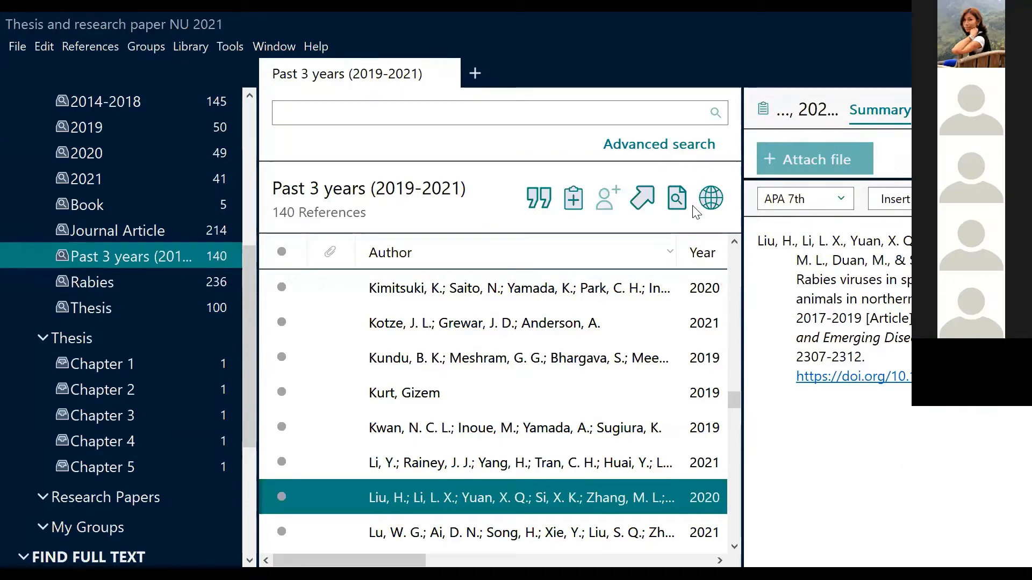
key(alt+Tab)
click(374, 299)
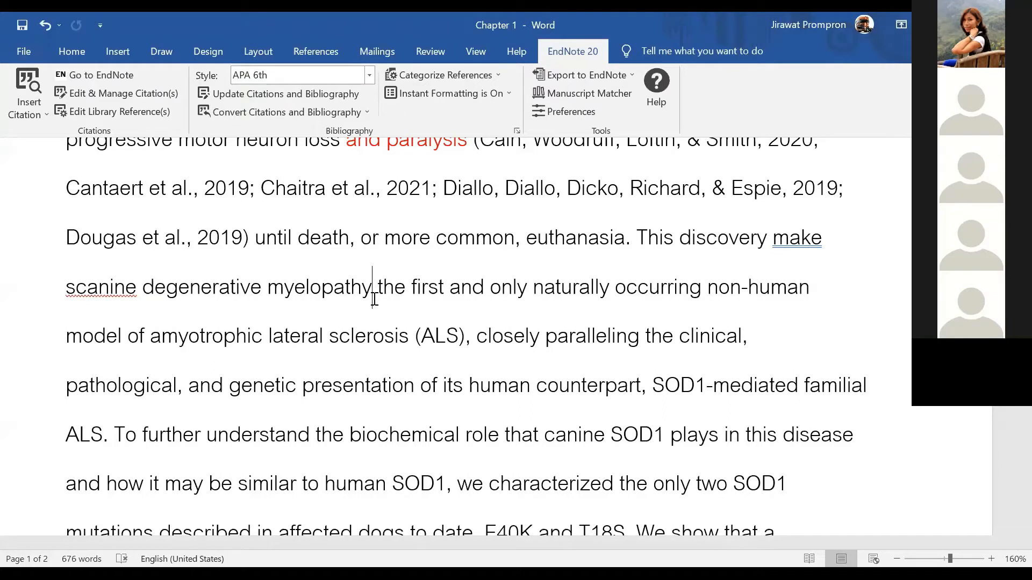
Turn 'myelopathy' red and cite Gold 2021, Ismail 2020, Jones Gilbertson 2021 and Liu 2020 after it
drag(374, 290, 258, 289)
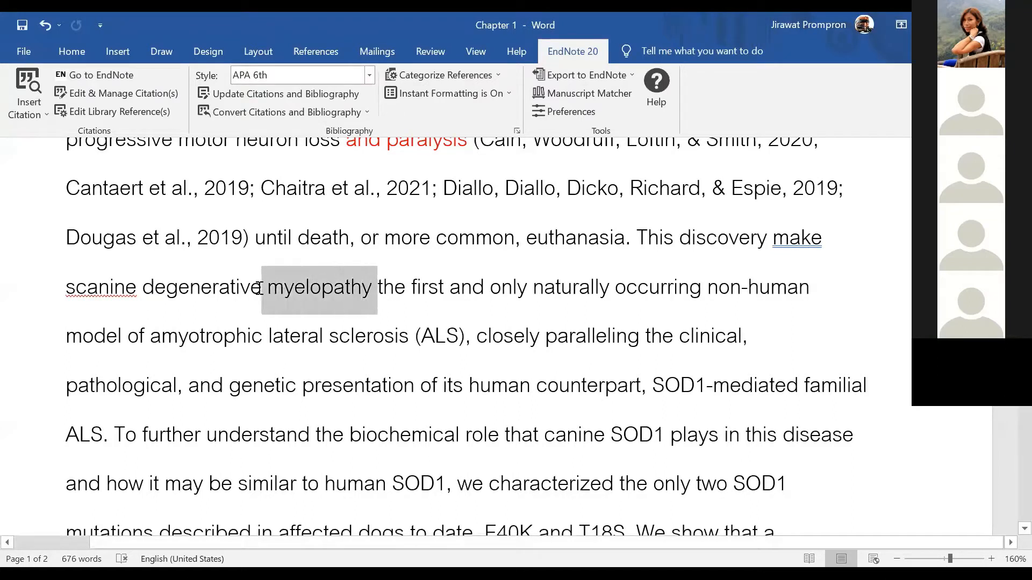
click(348, 262)
click(363, 285)
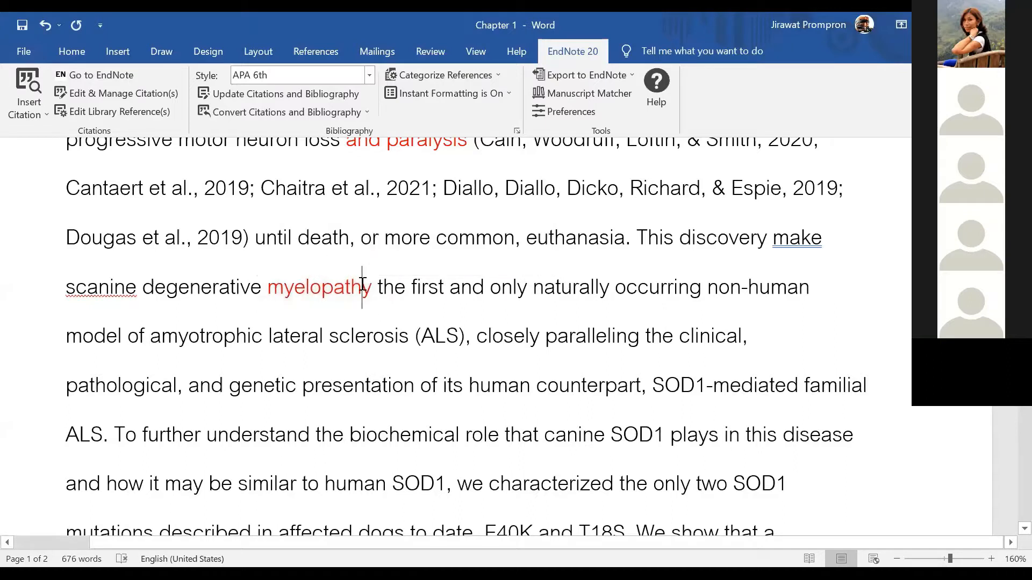
click(373, 286)
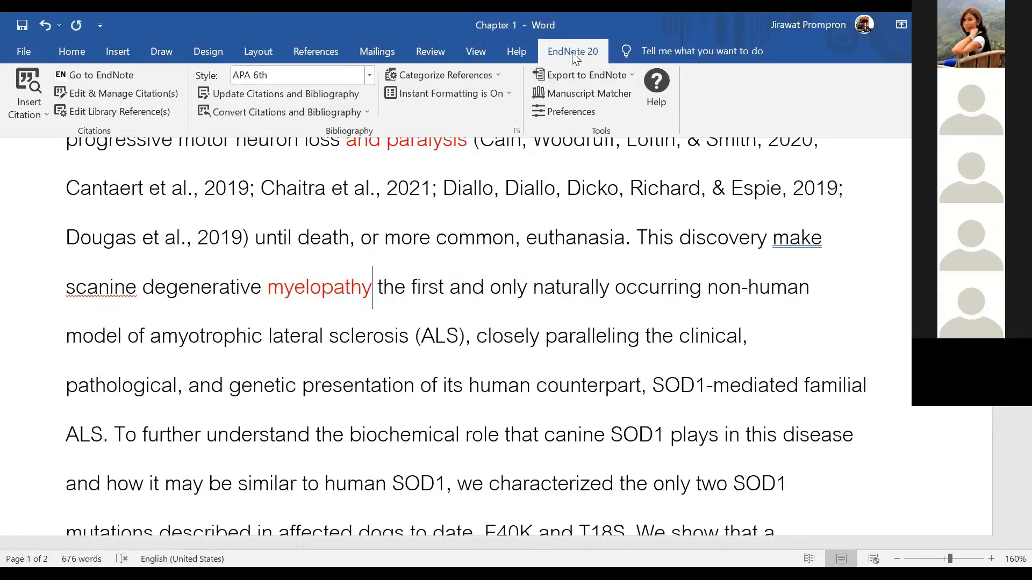
click(45, 115)
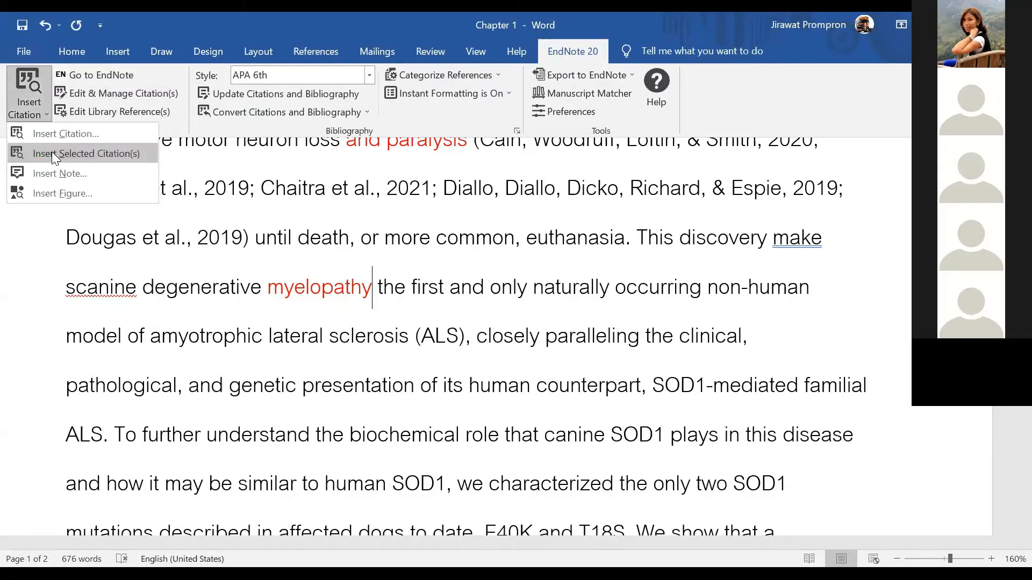
click(52, 152)
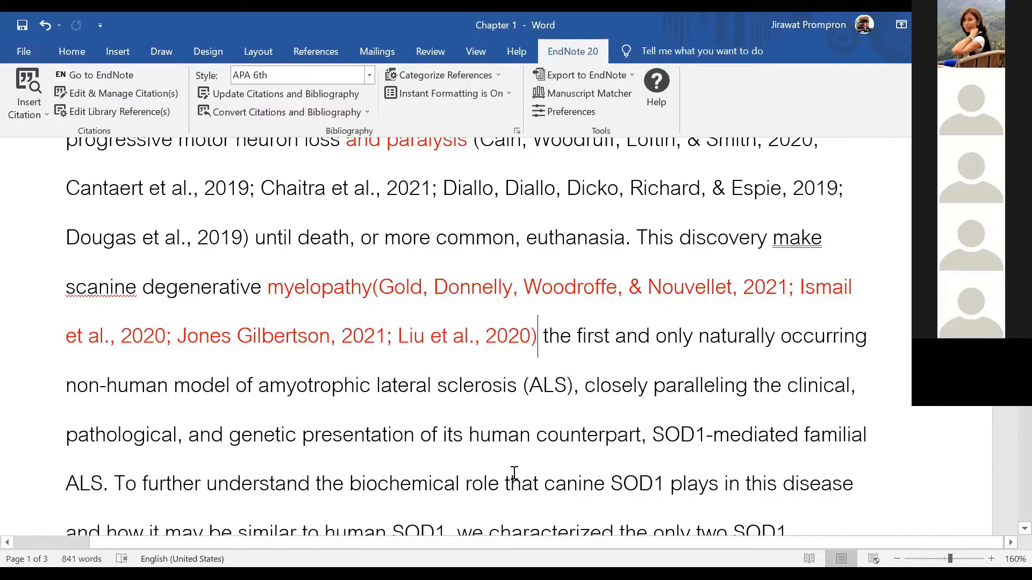
scroll(514, 473, up, 5)
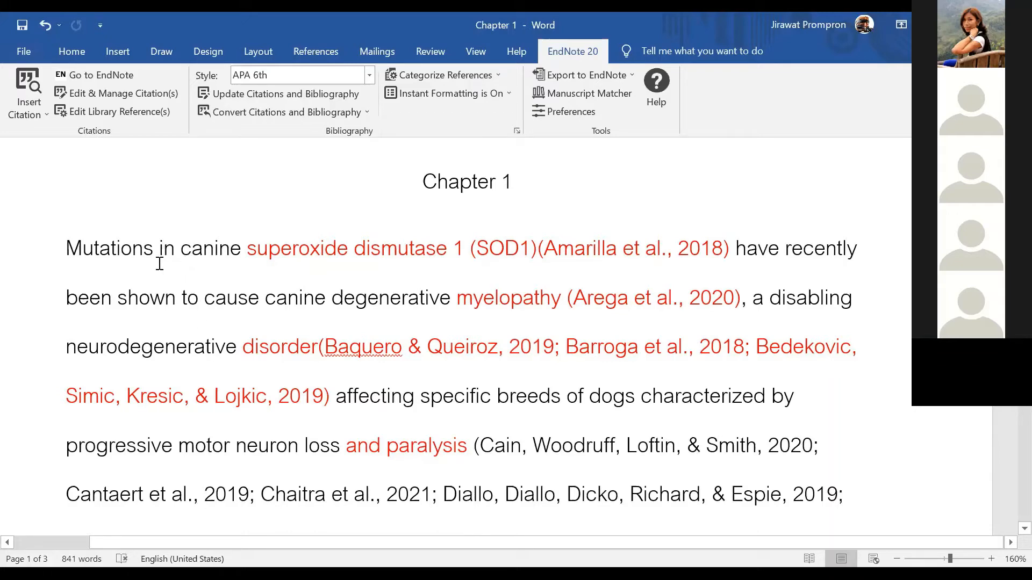
scroll(468, 396, down, 5)
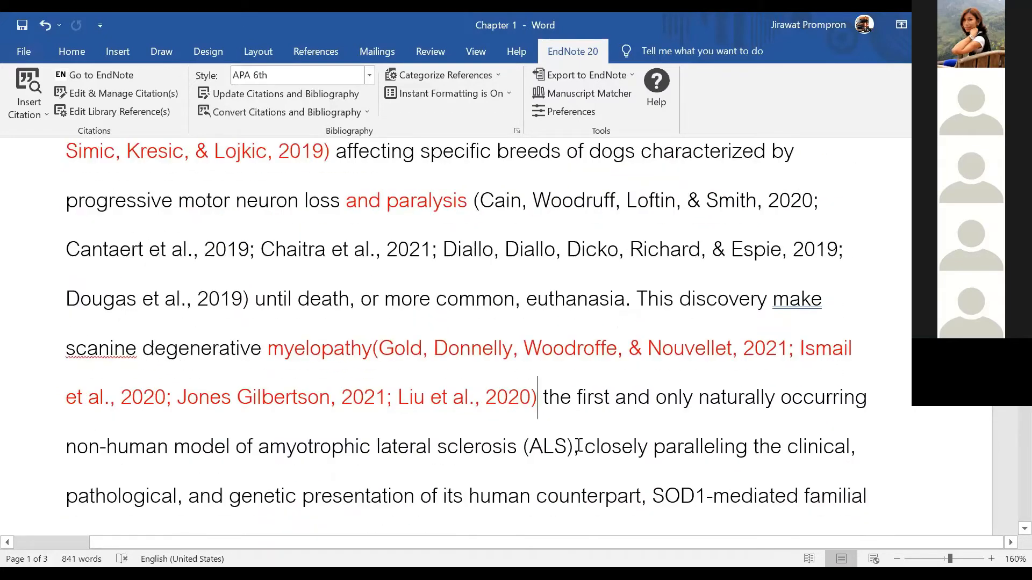
scroll(514, 442, down, 2)
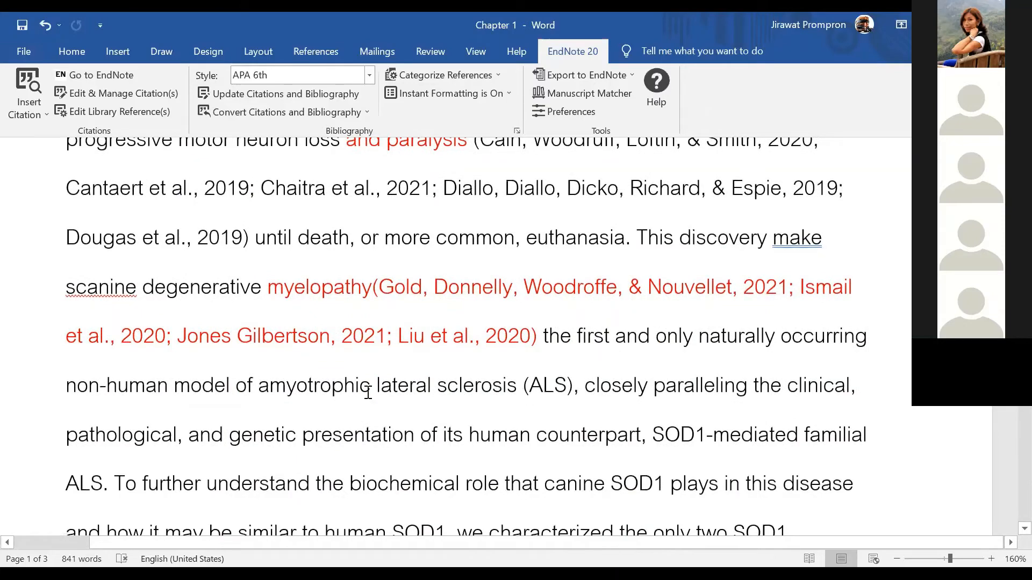
scroll(371, 385, up, 4)
scroll(215, 258, up, 3)
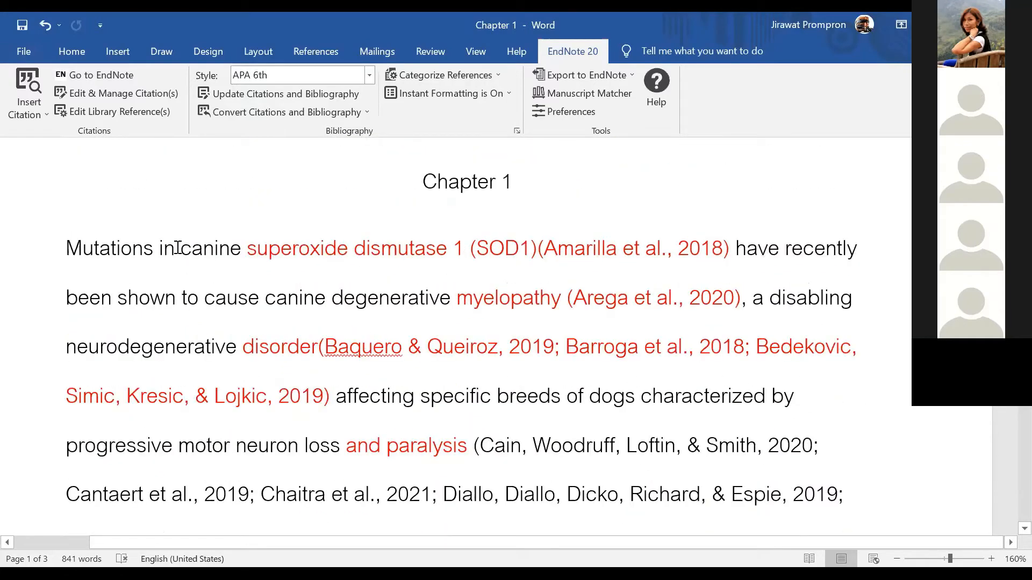
Select 'canine' and search the EndNote library for it with Find & Insert My References
drag(179, 248, 241, 254)
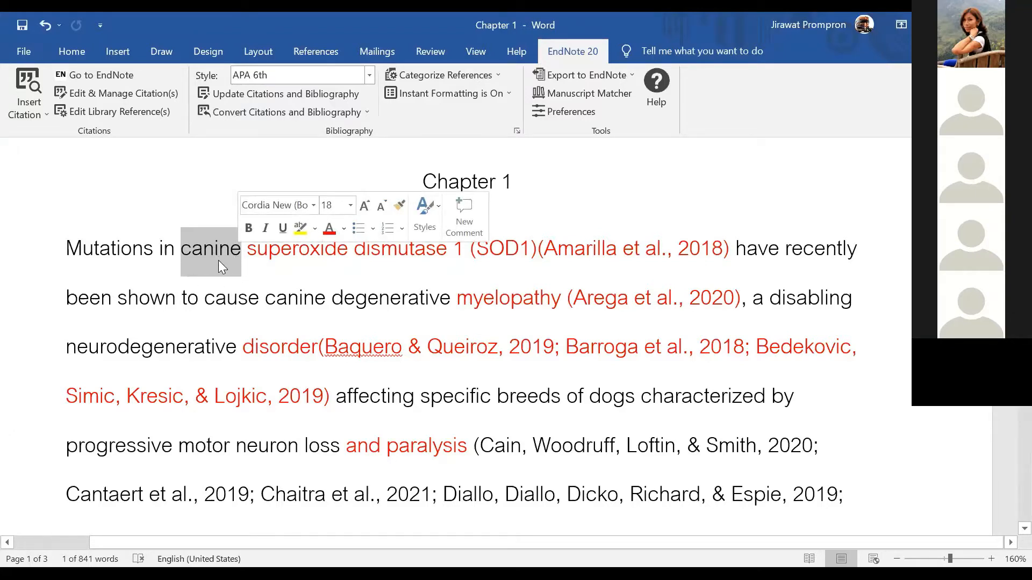
click(48, 119)
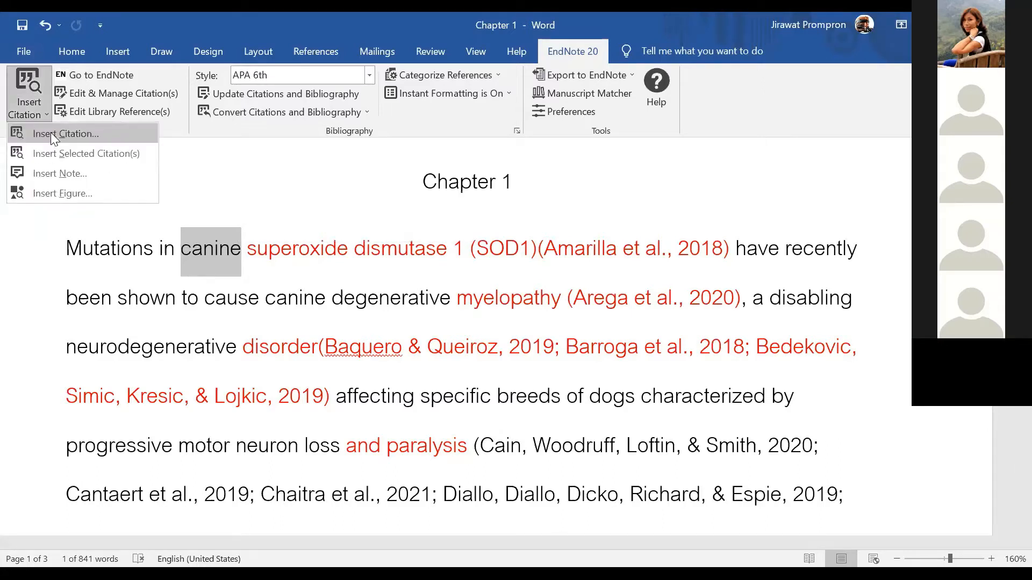
click(50, 132)
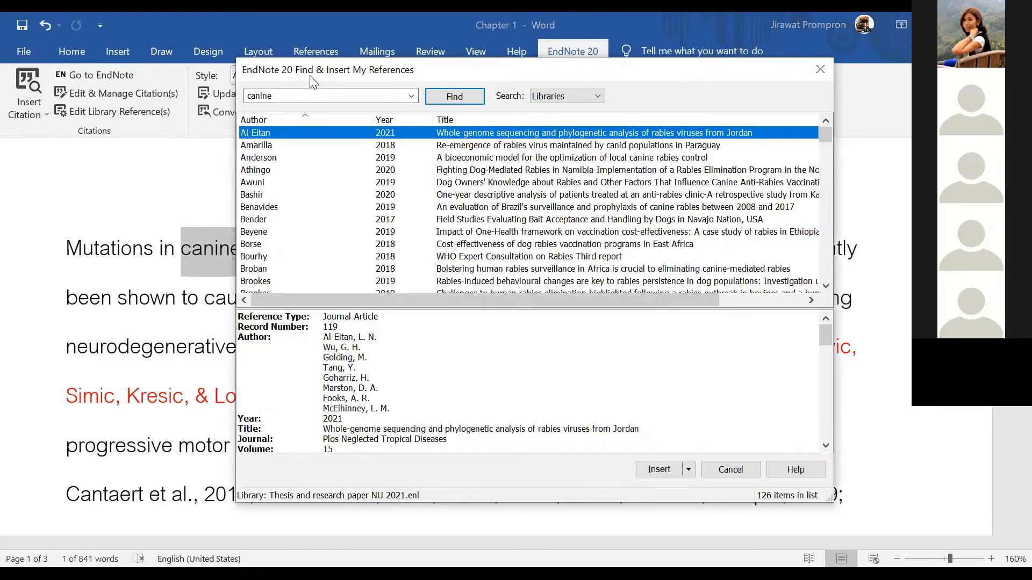
drag(316, 81, 435, 247)
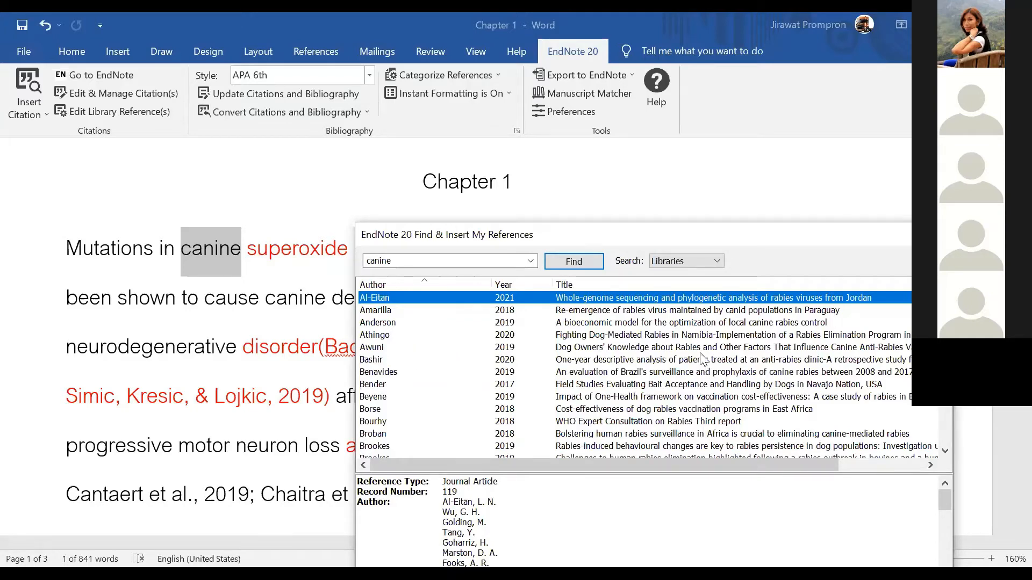
Pick Pieracci 2017 from the 126 canine results and insert it as the citation
scroll(704, 359, down, 4)
scroll(630, 324, down, 5)
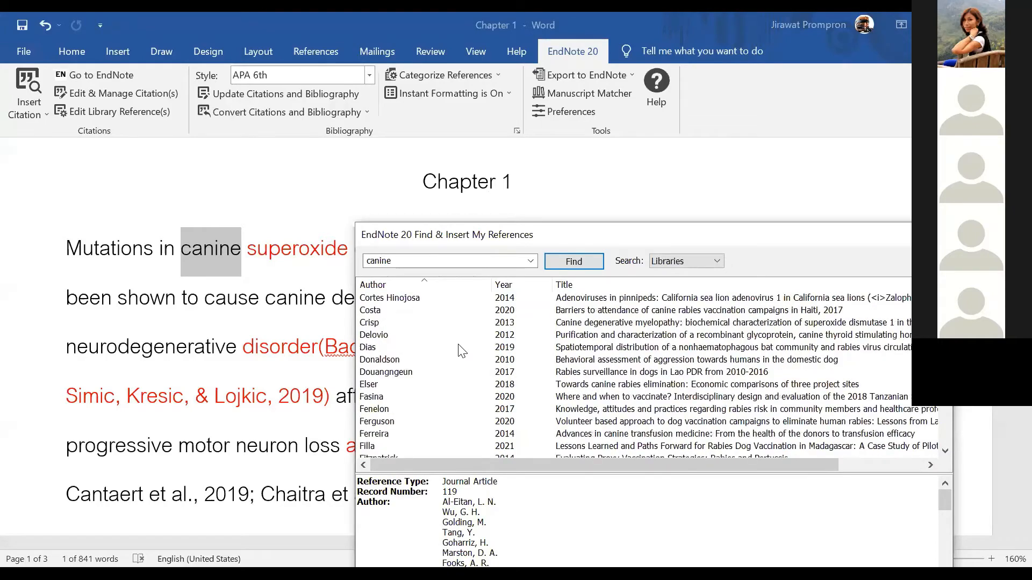
scroll(468, 352, down, 5)
scroll(469, 379, down, 6)
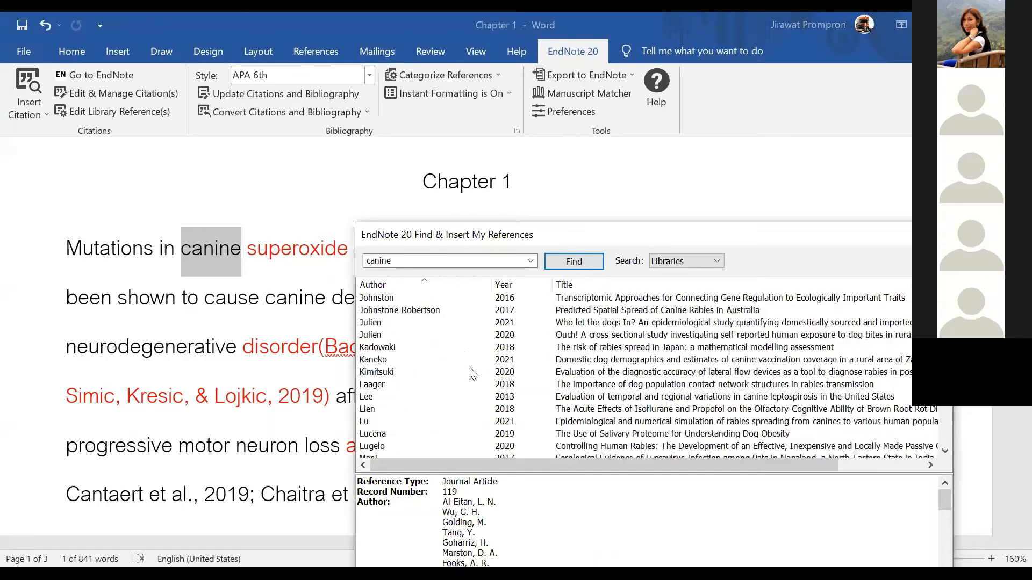
scroll(538, 387, down, 3)
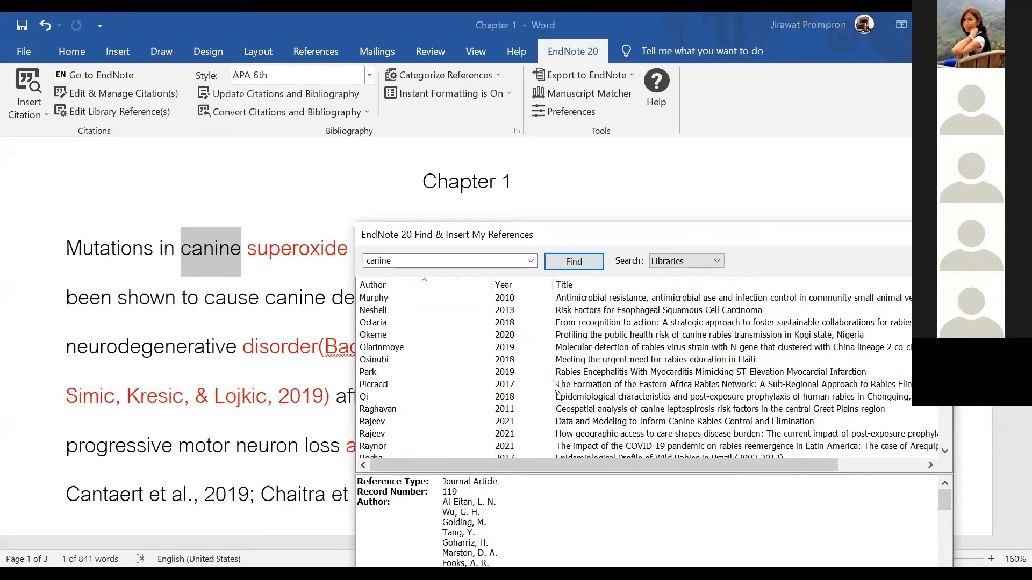
click(558, 385)
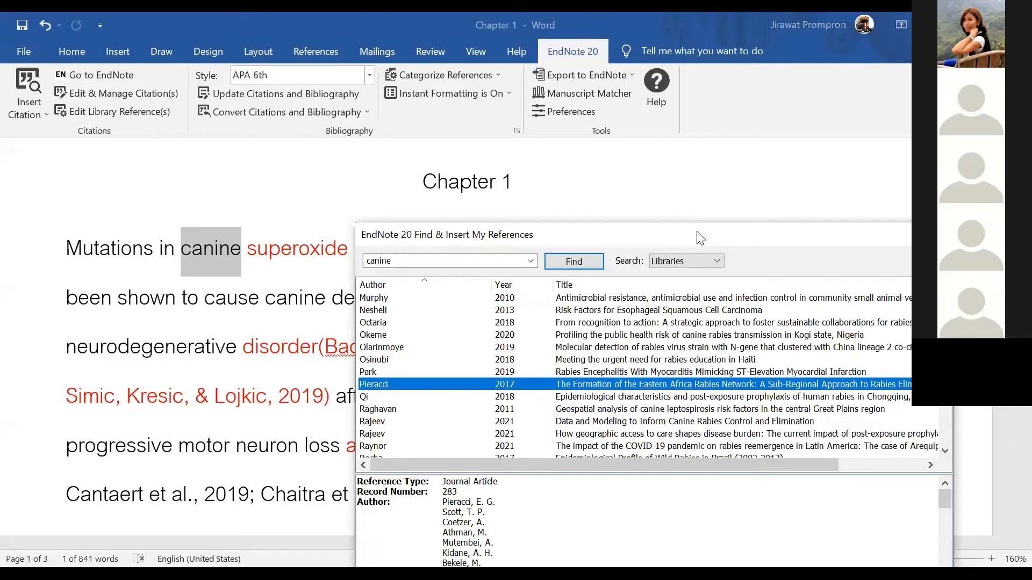
drag(697, 233, 663, 80)
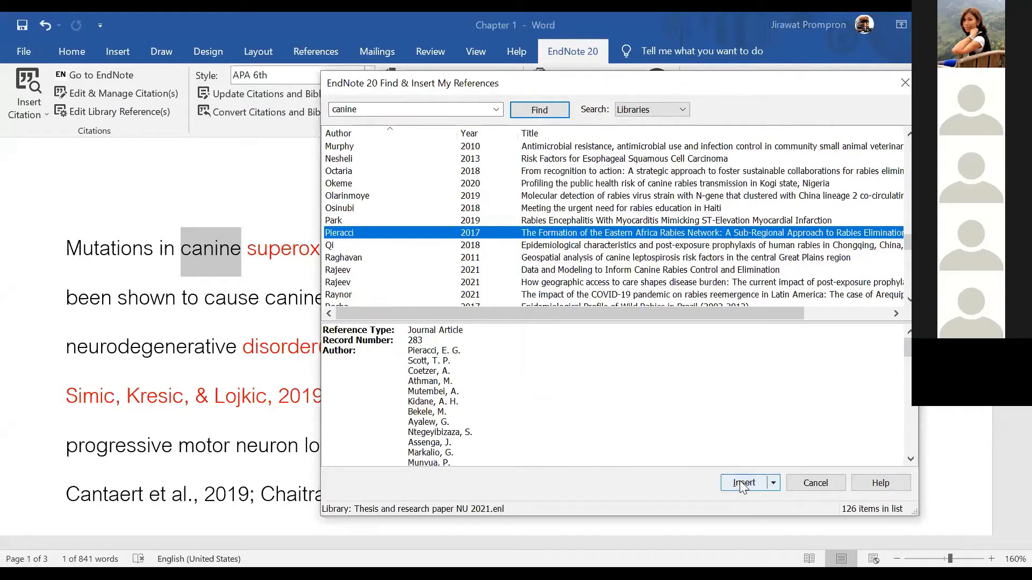
click(739, 481)
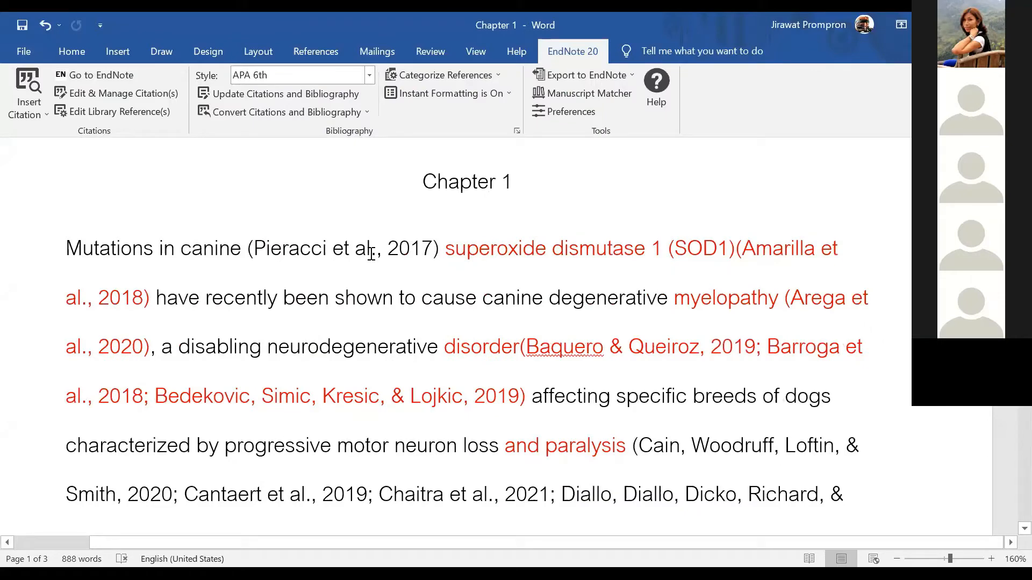
Search the library for 'human SOD1' and insert the Crisp, Beckett, Coates, & Miller, 2013 citation after it
scroll(371, 254, down, 5)
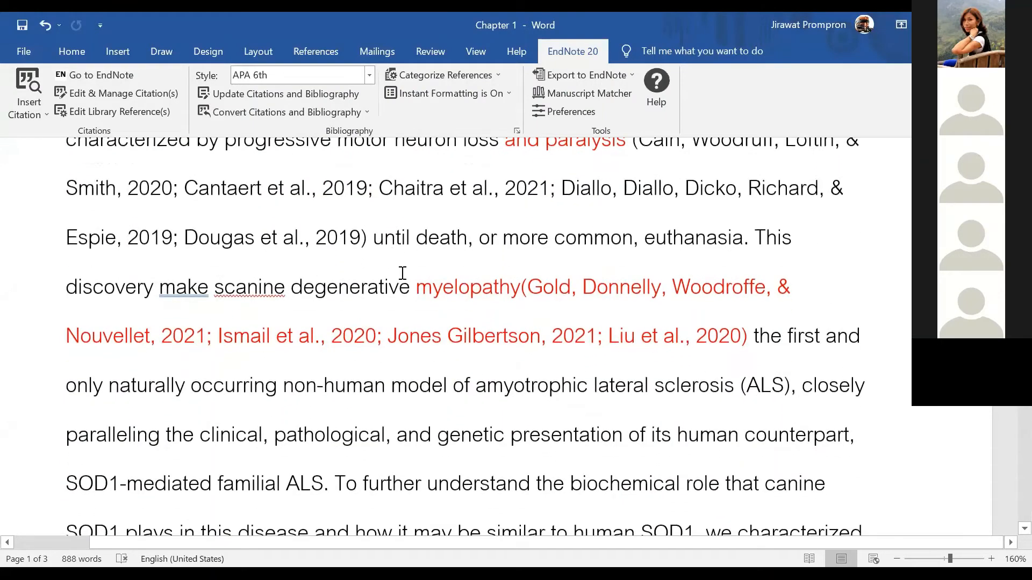
scroll(363, 364, down, 1)
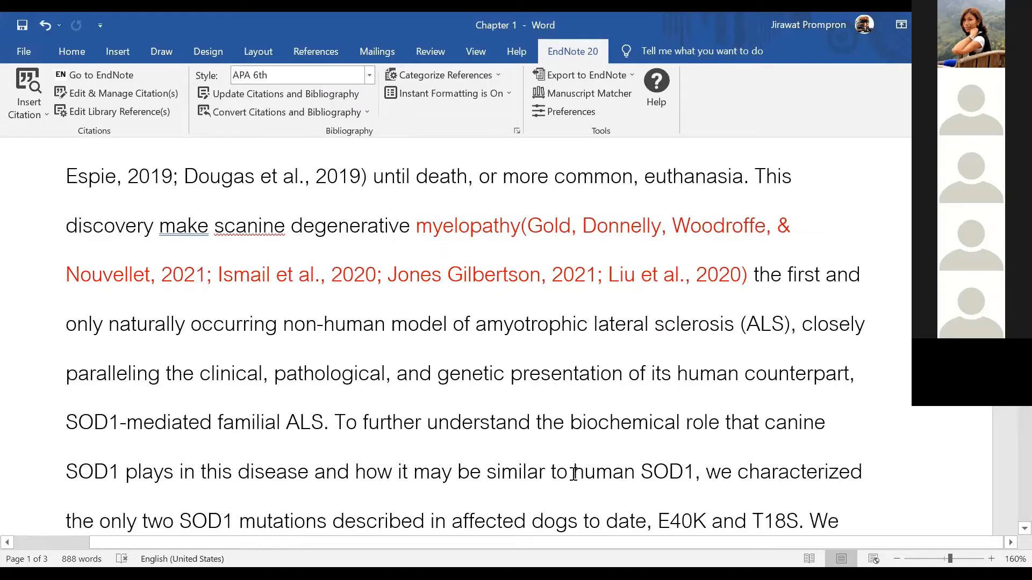
drag(574, 473, 680, 469)
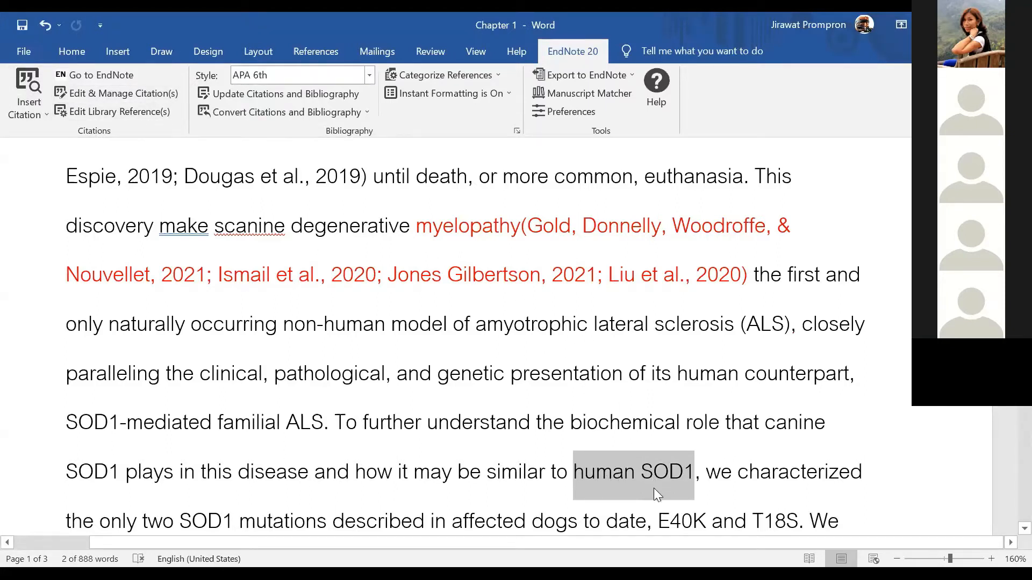
click(48, 109)
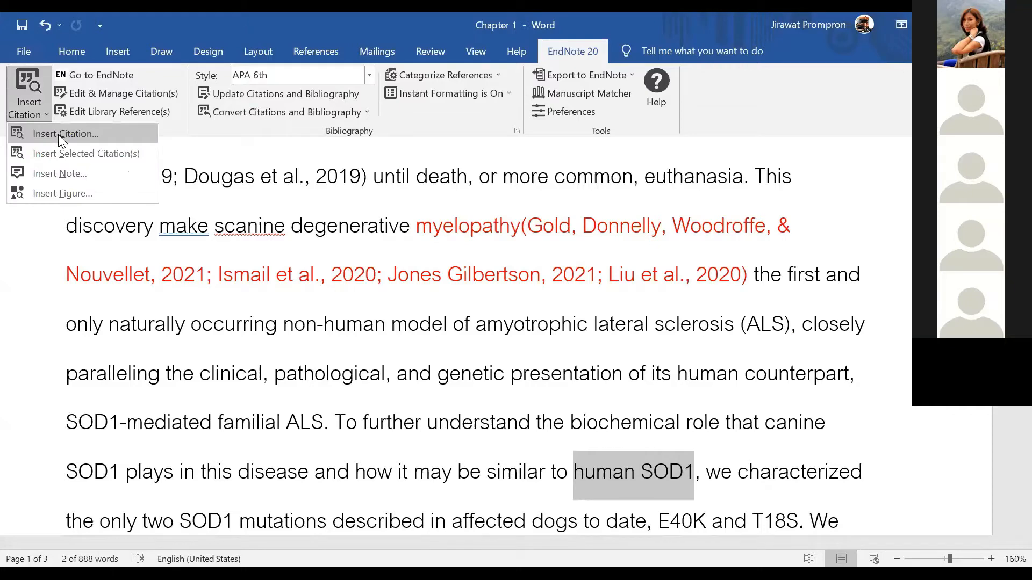
click(58, 134)
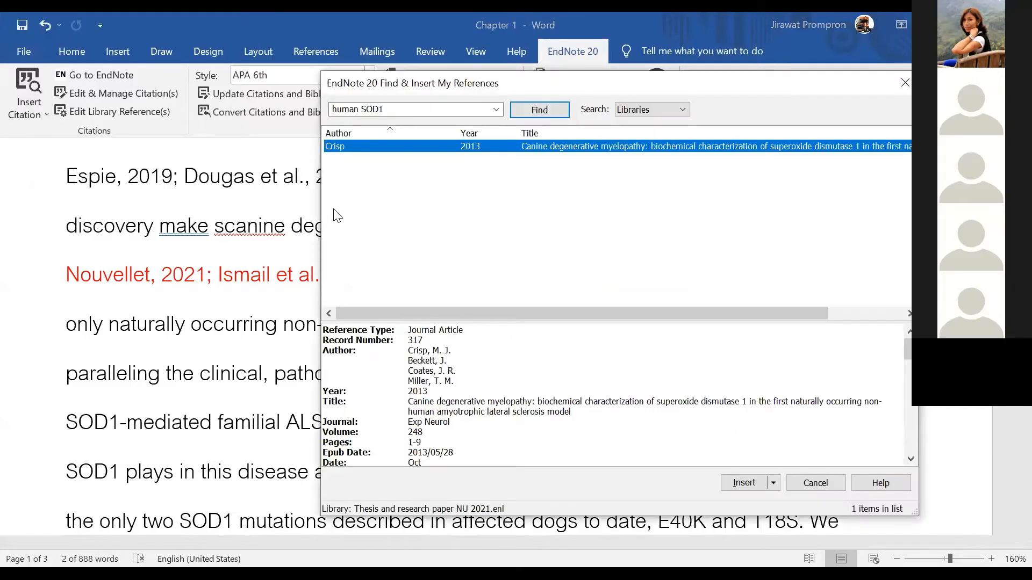
click(385, 111)
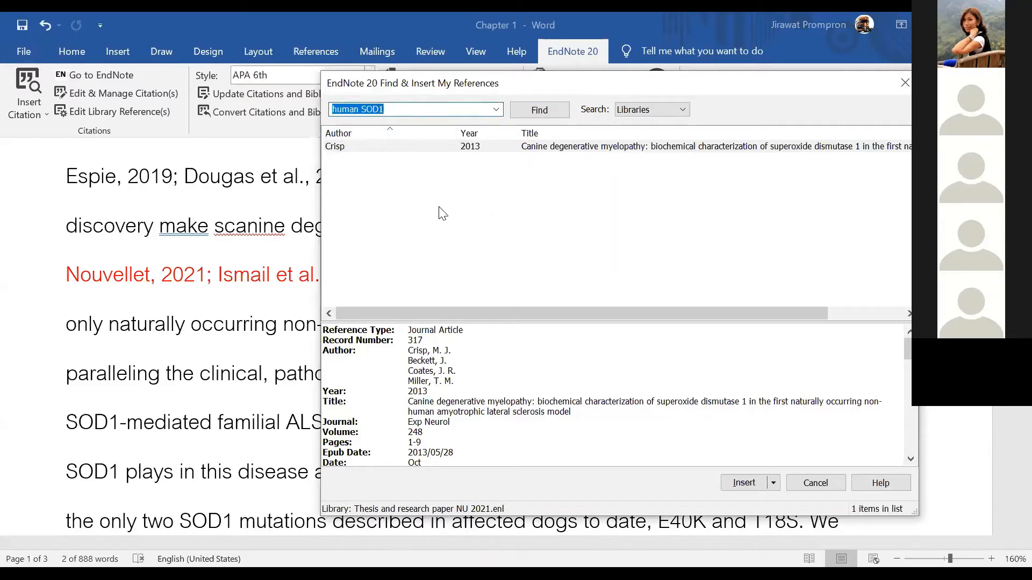
key(Return)
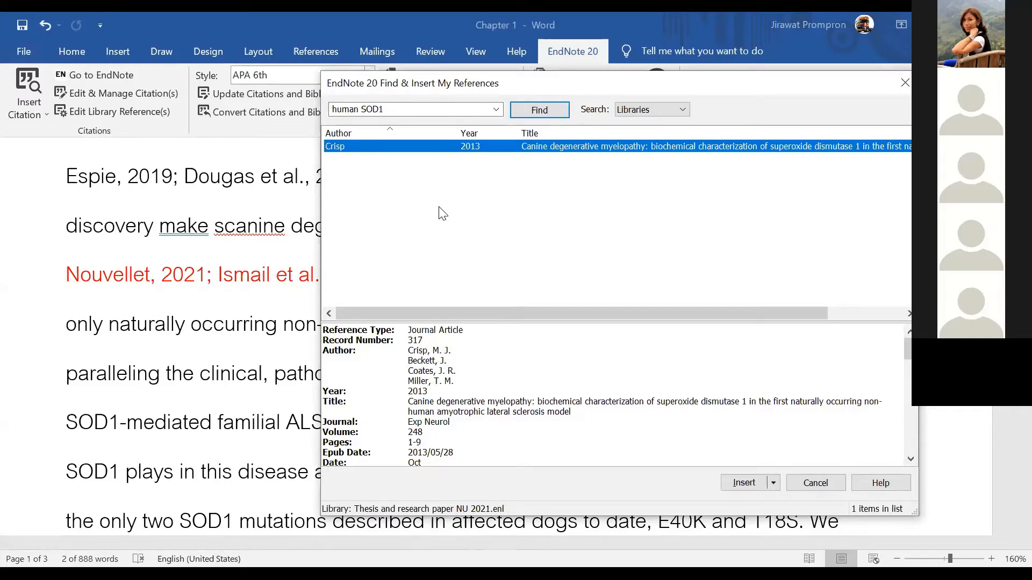
click(743, 483)
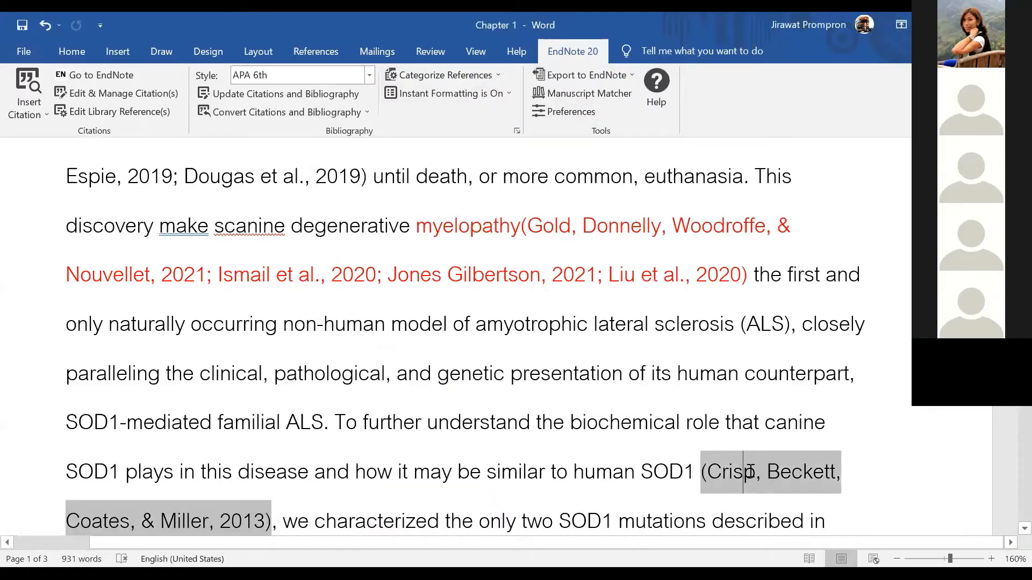
Insert (Crisp et al., 2013) after 'spinal cords of affected dogs'
scroll(675, 469, down, 5)
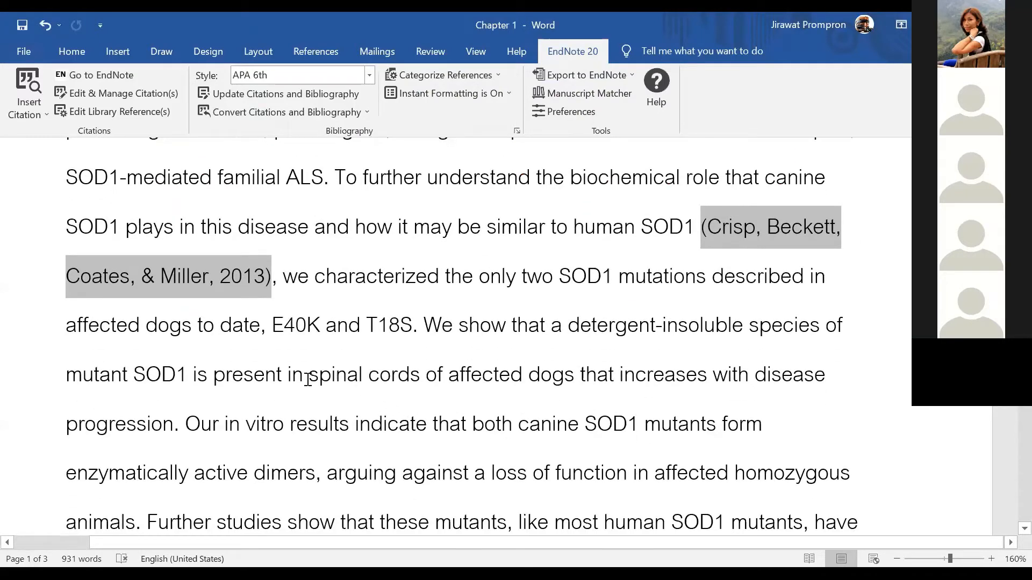
drag(310, 380, 560, 388)
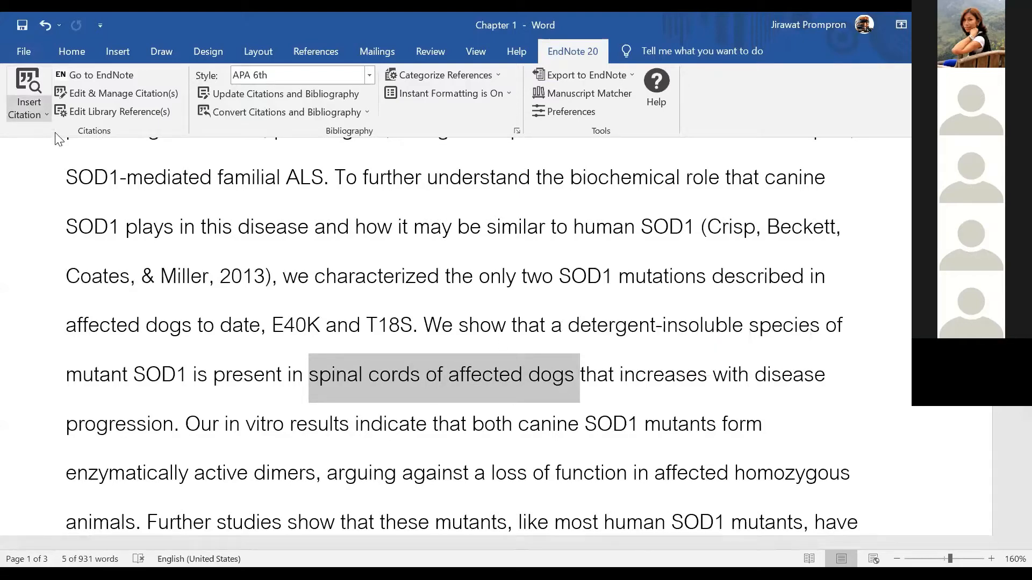
click(28, 85)
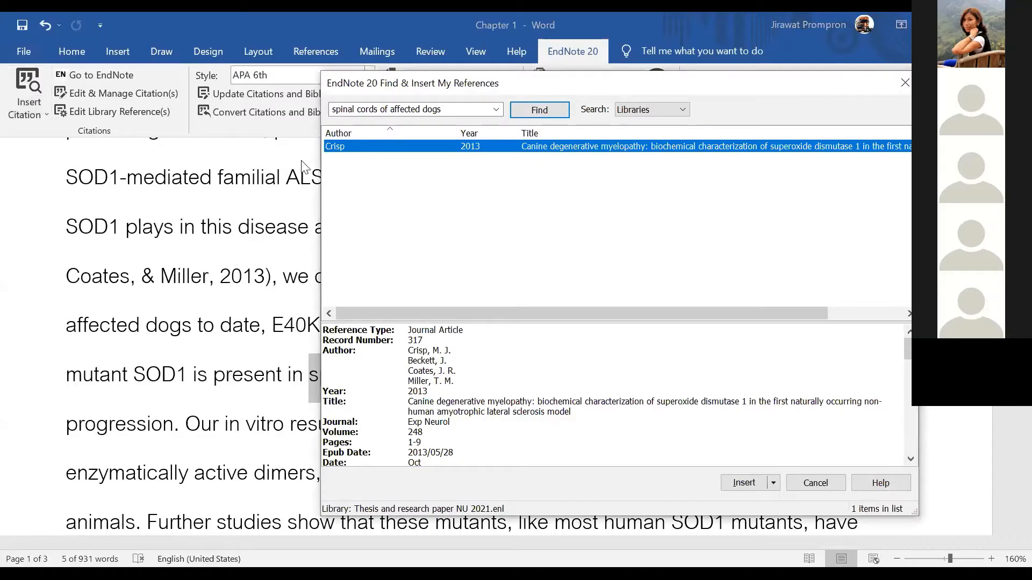
click(742, 484)
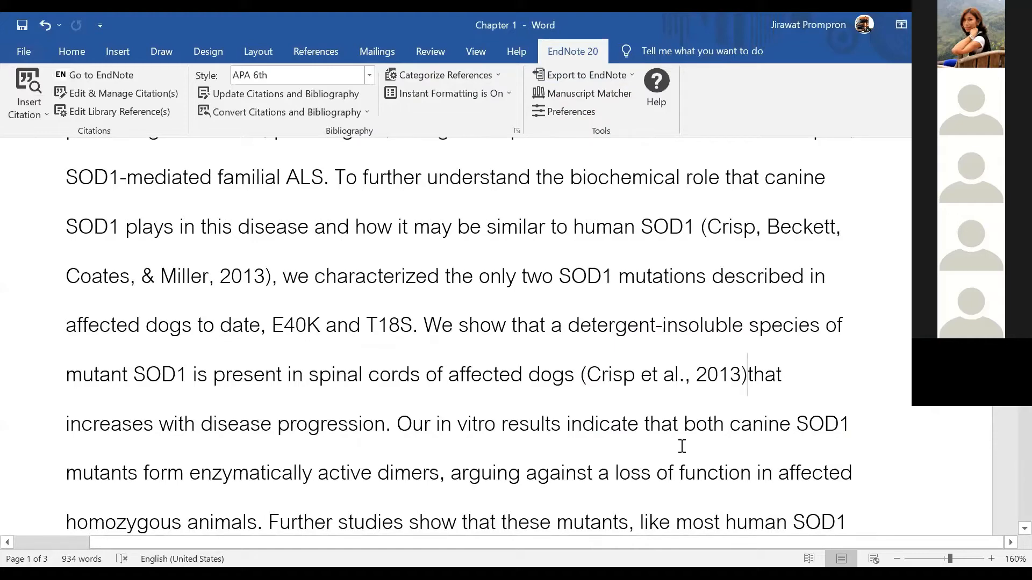
Place the cursor just after the period following 'disease progression'
scroll(579, 415, down, 2)
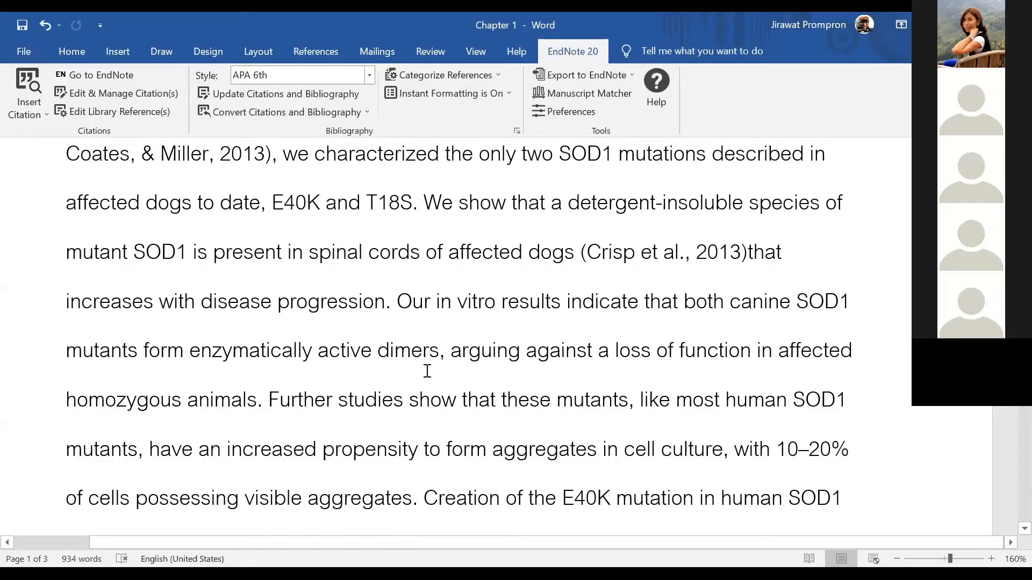
scroll(428, 371, up, 5)
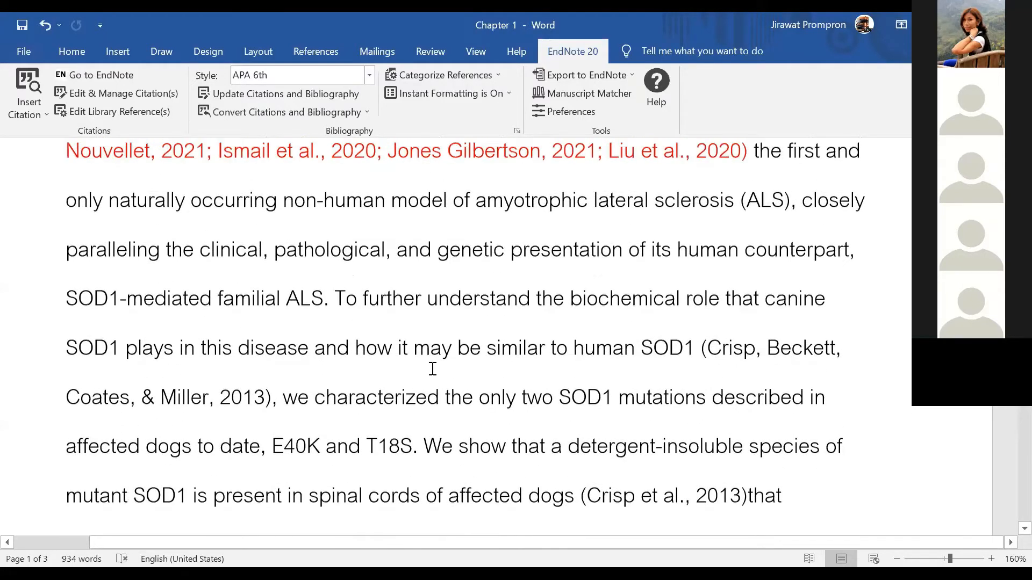
scroll(460, 364, up, 1)
scroll(460, 364, down, 5)
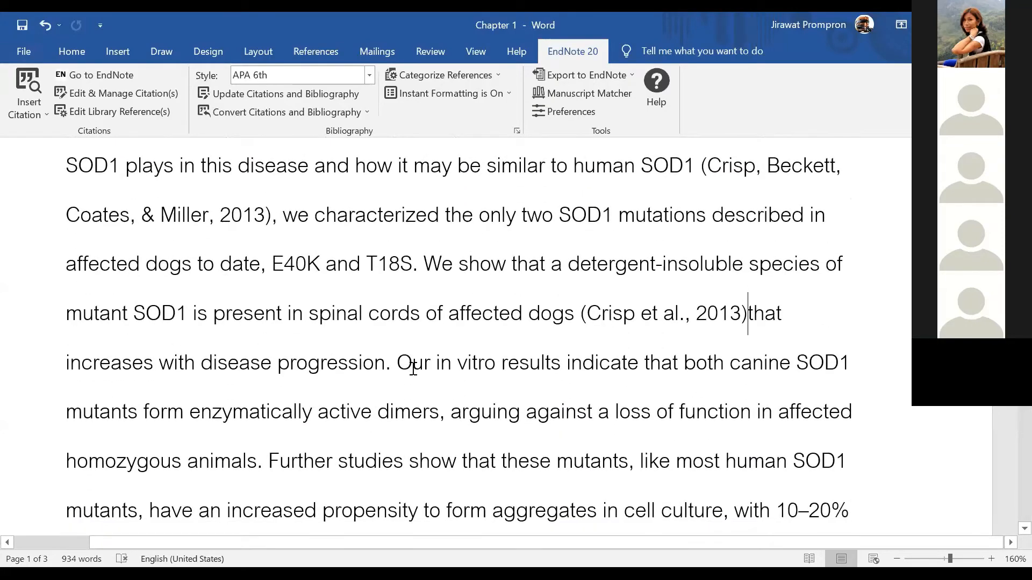
scroll(412, 364, up, 2)
scroll(621, 423, down, 2)
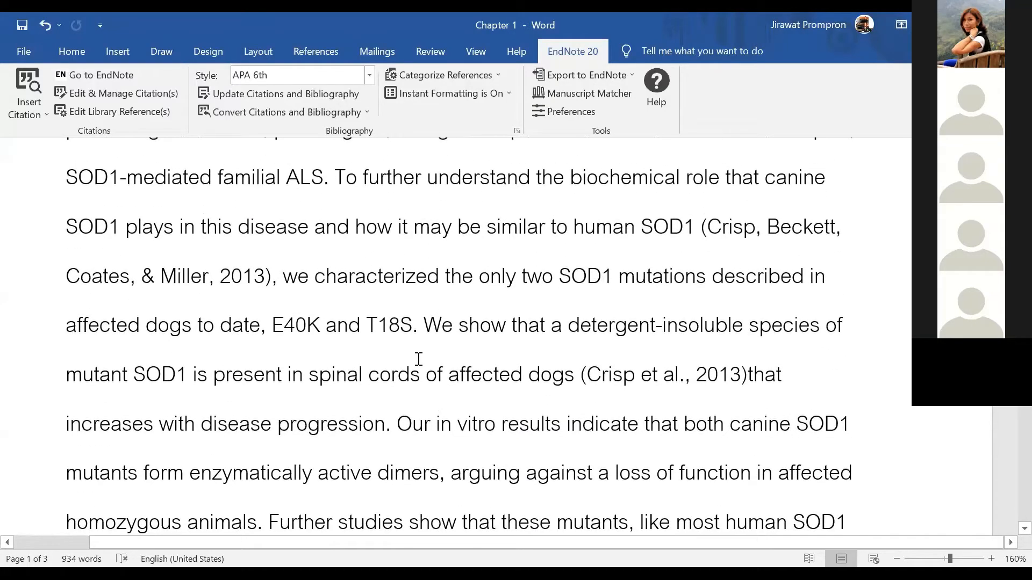
click(388, 366)
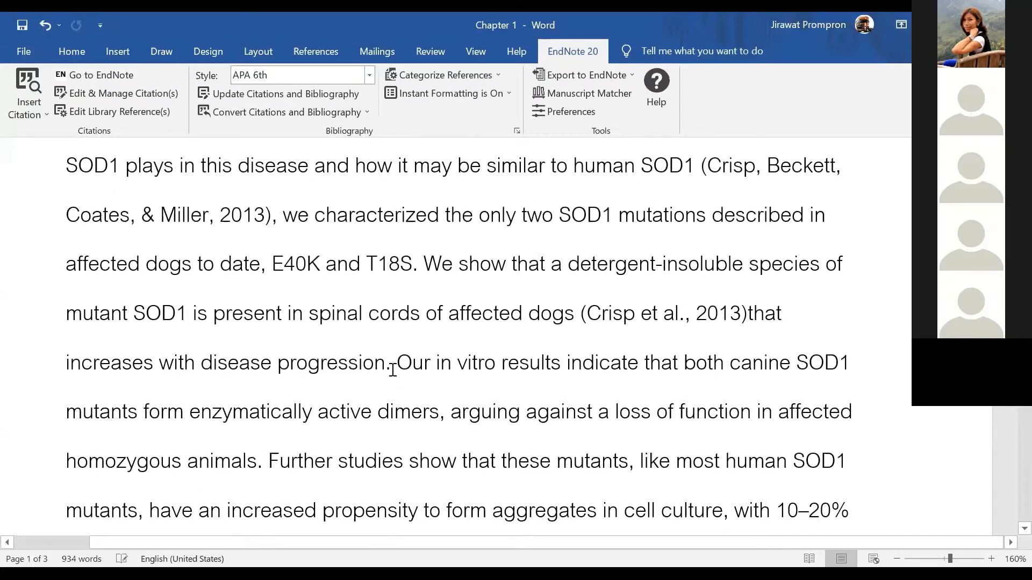
click(392, 368)
Search EndNote for 'world health organization' and insert the 2016 World malaria report citation
click(47, 115)
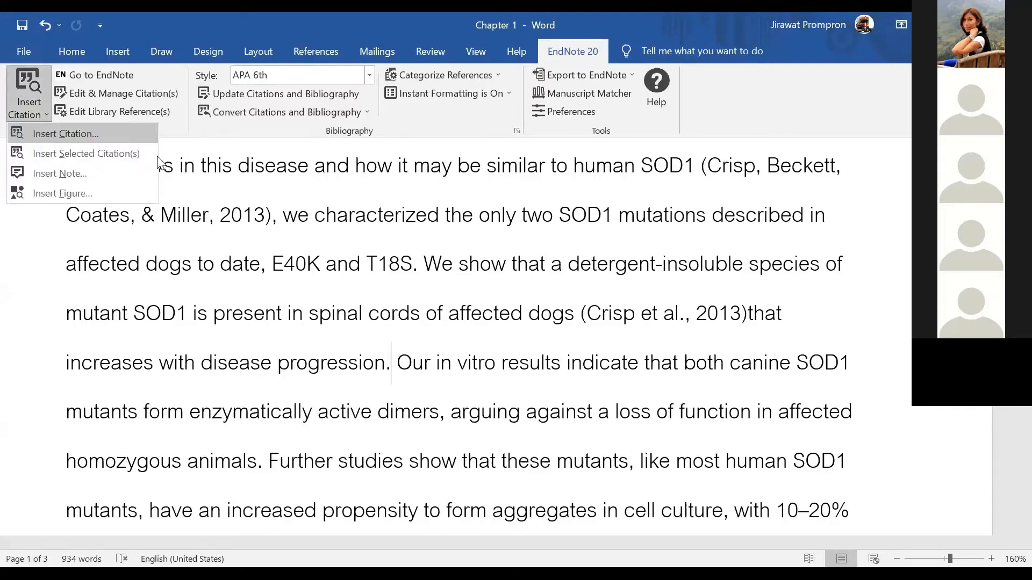
key(Return)
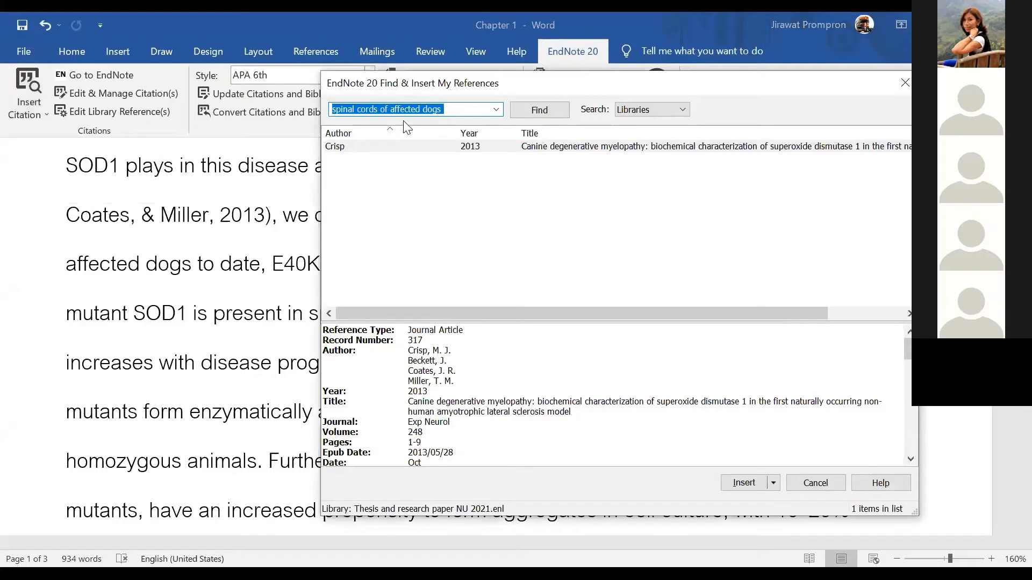
text(worl)
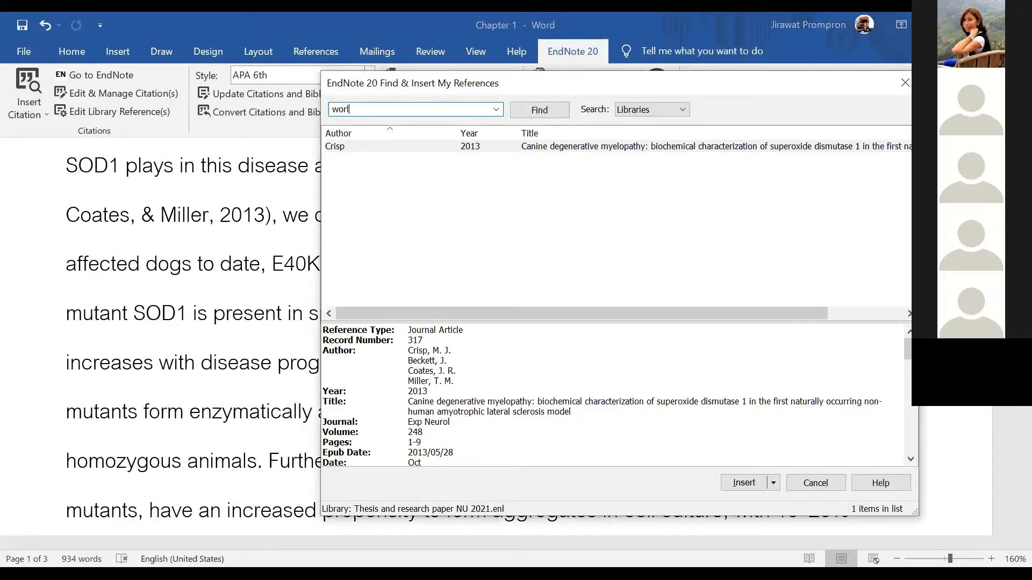
text(d hea)
text(lth organization)
click(542, 110)
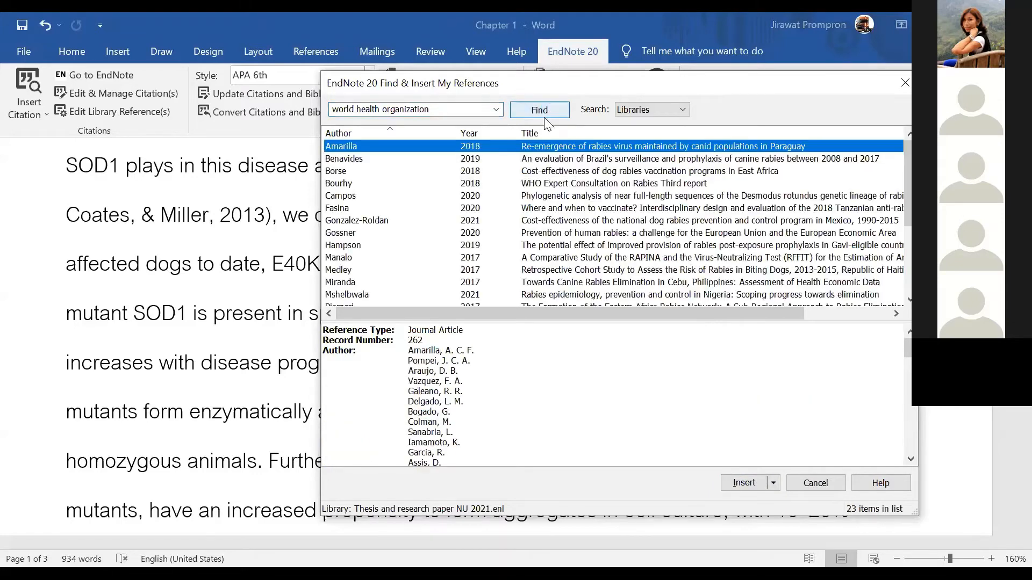
scroll(483, 215, down, 4)
click(436, 270)
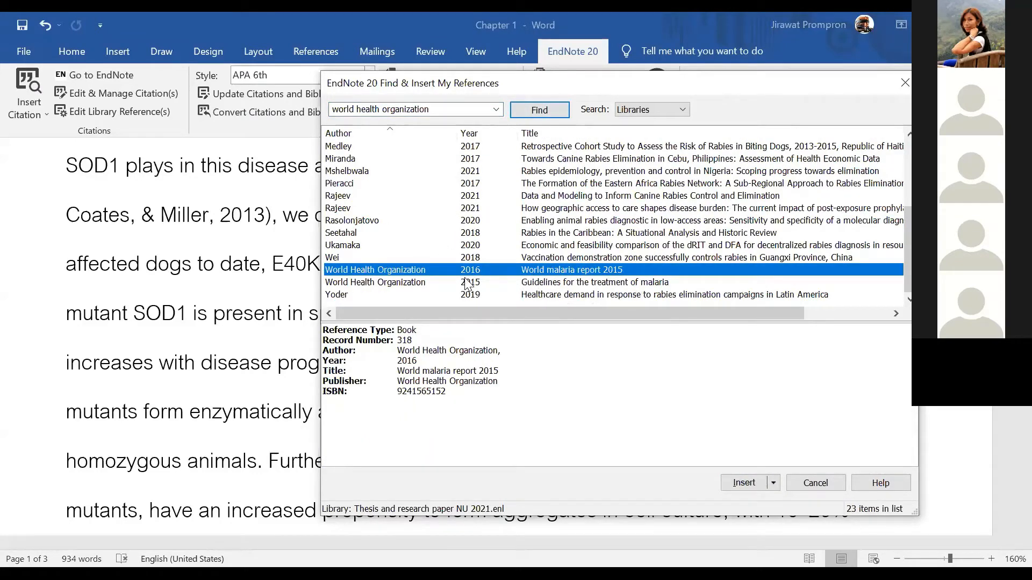
click(748, 483)
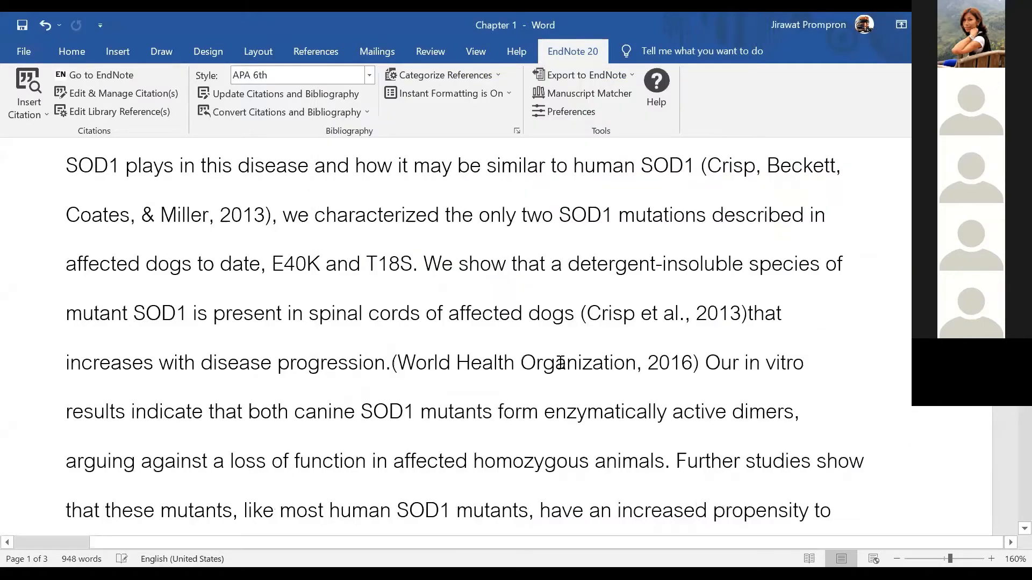
click(560, 363)
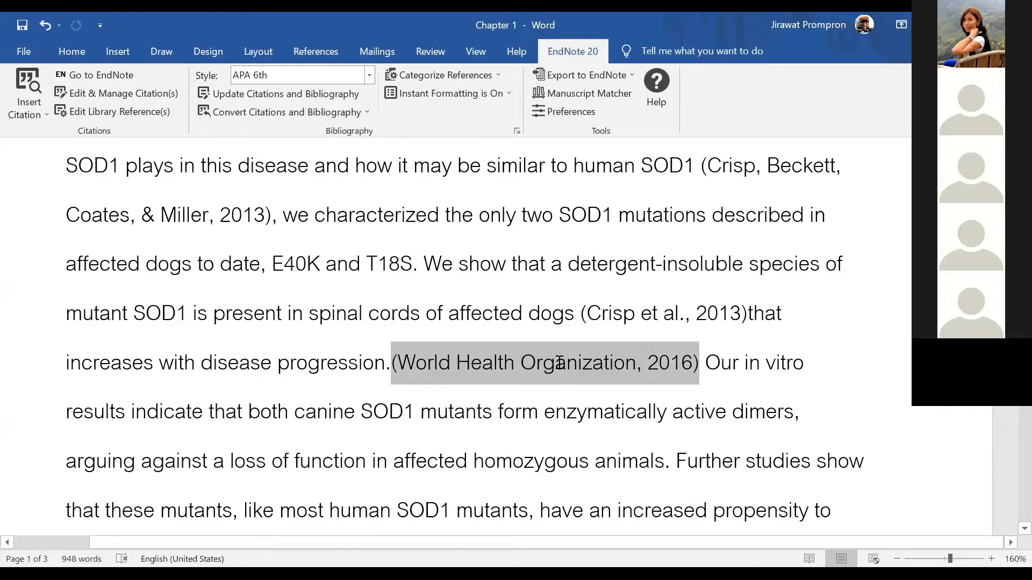
Insert the WHO 2015 Guidelines for the treatment of malaria citation after 'both canine SOD1 mutants'
click(494, 412)
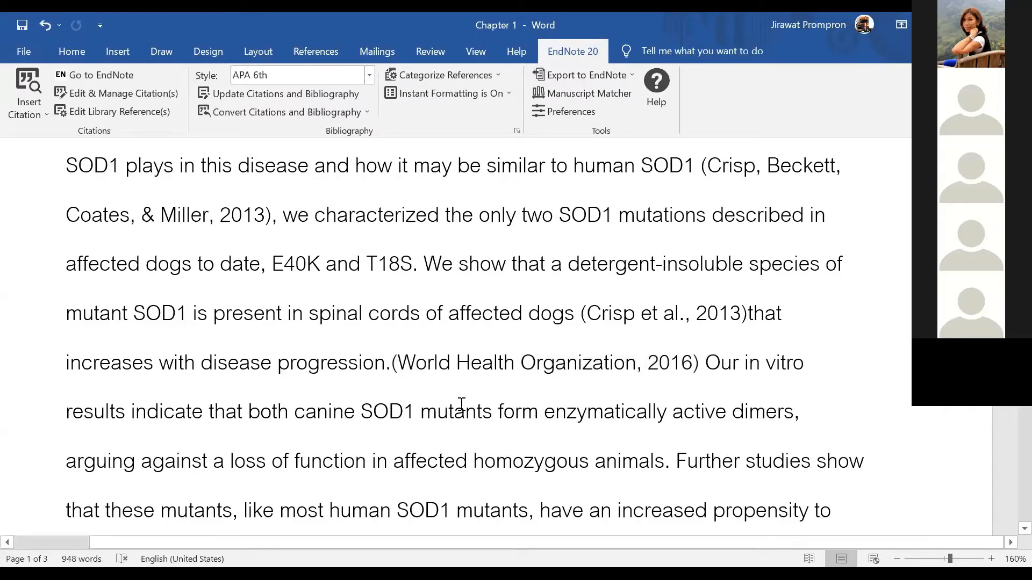
click(44, 106)
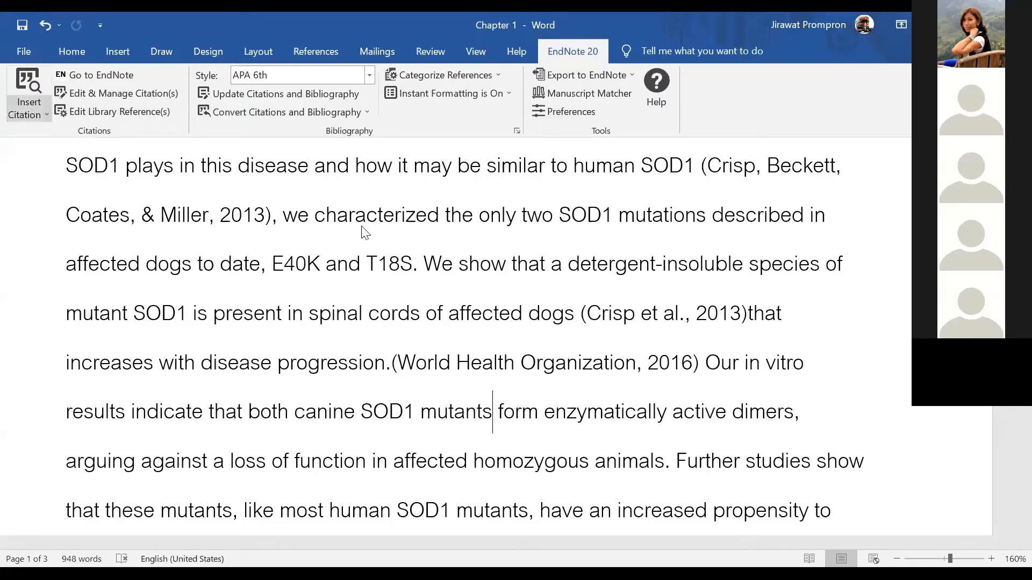
scroll(463, 228, down, 4)
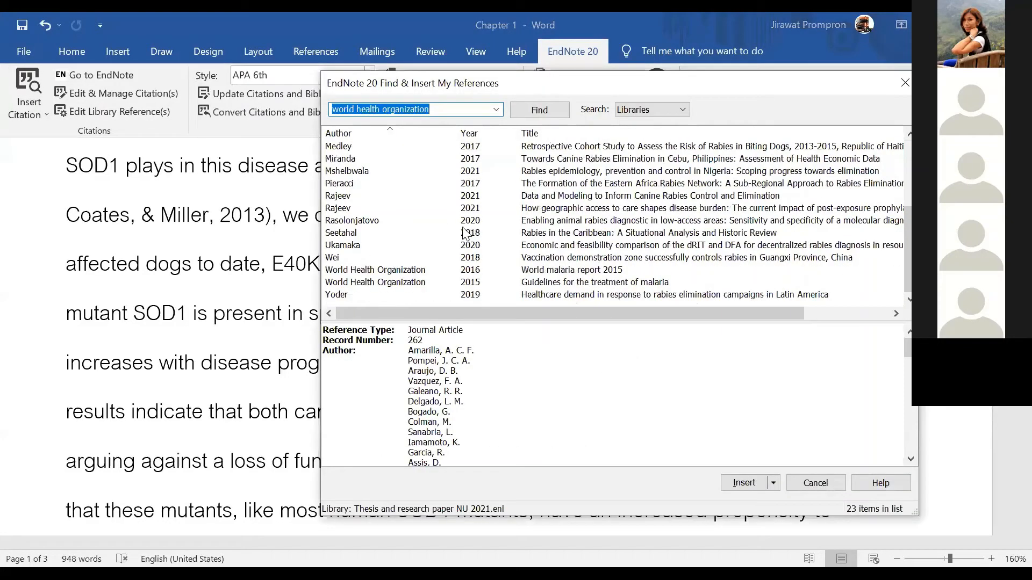
click(437, 283)
click(744, 483)
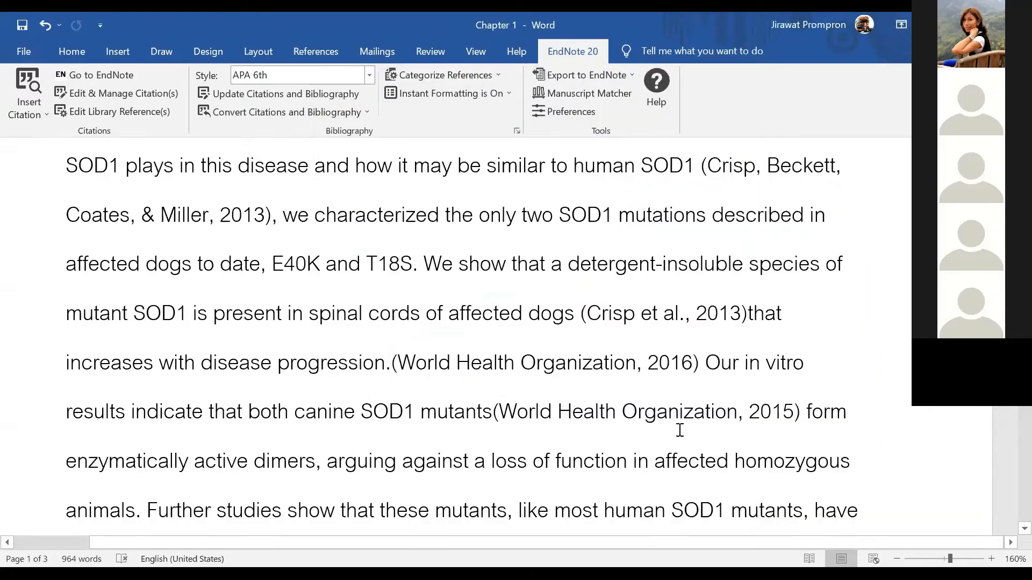
click(679, 428)
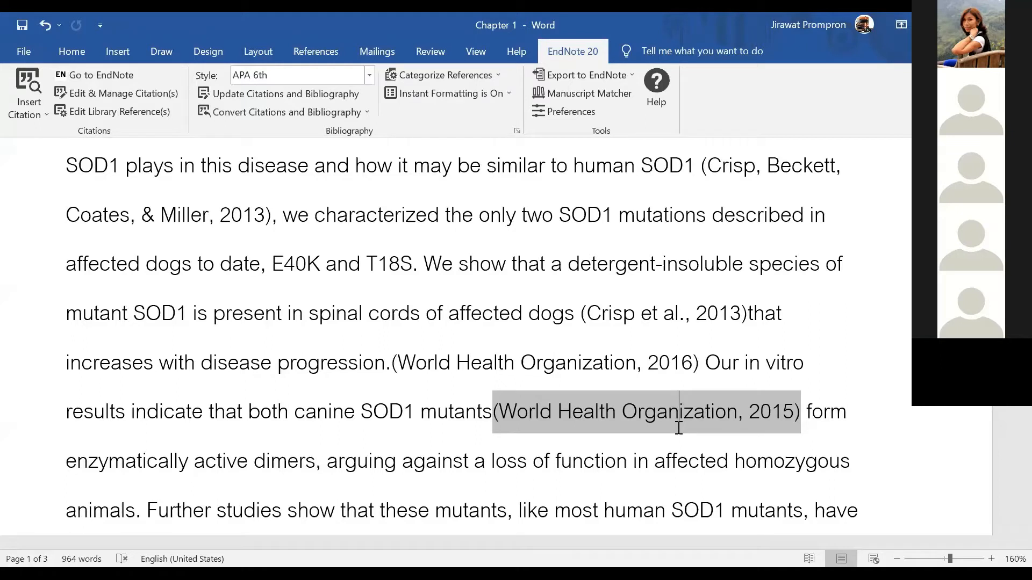
click(485, 363)
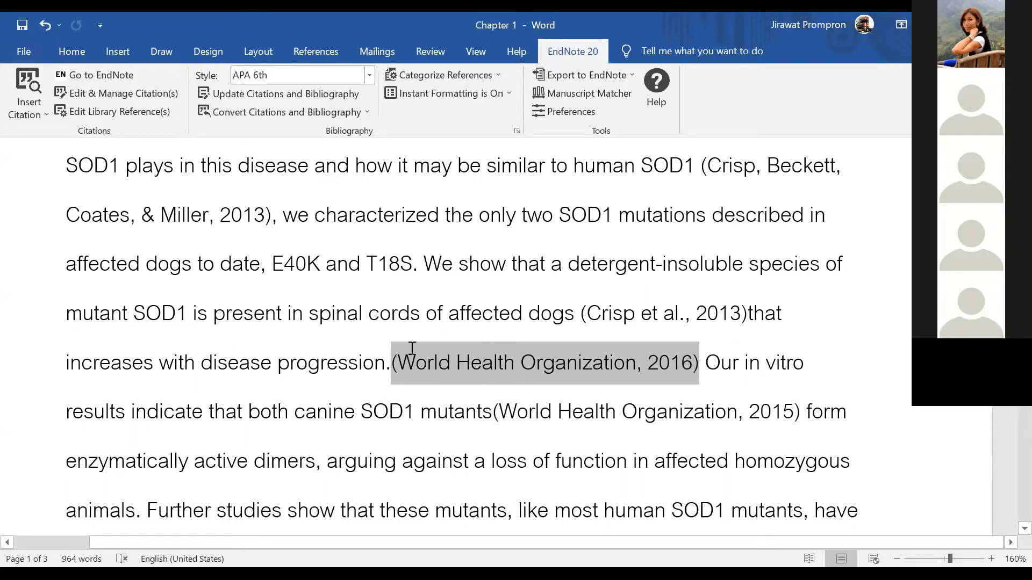
click(581, 418)
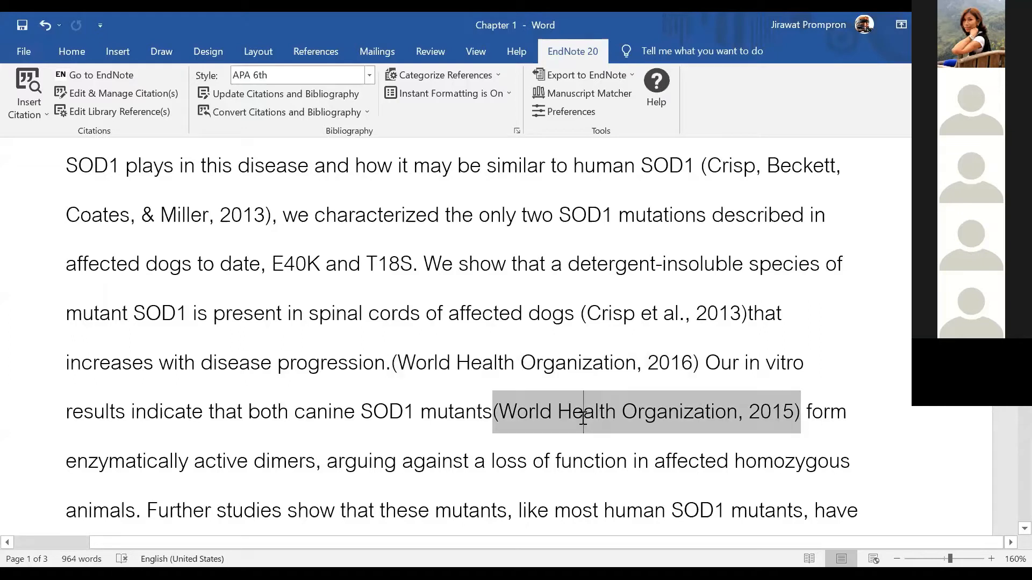
click(558, 439)
click(524, 433)
click(513, 414)
click(814, 437)
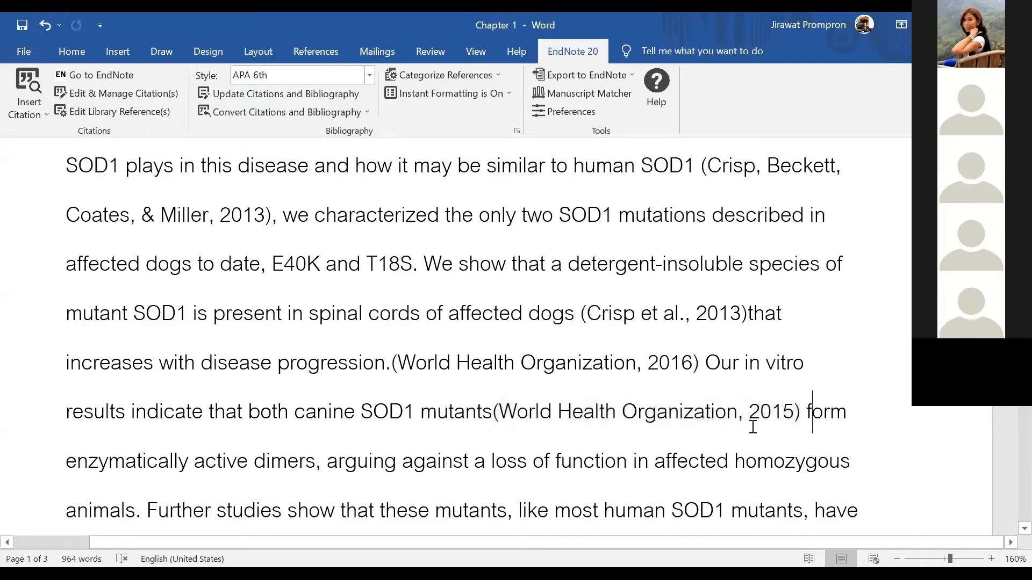
drag(738, 416, 504, 418)
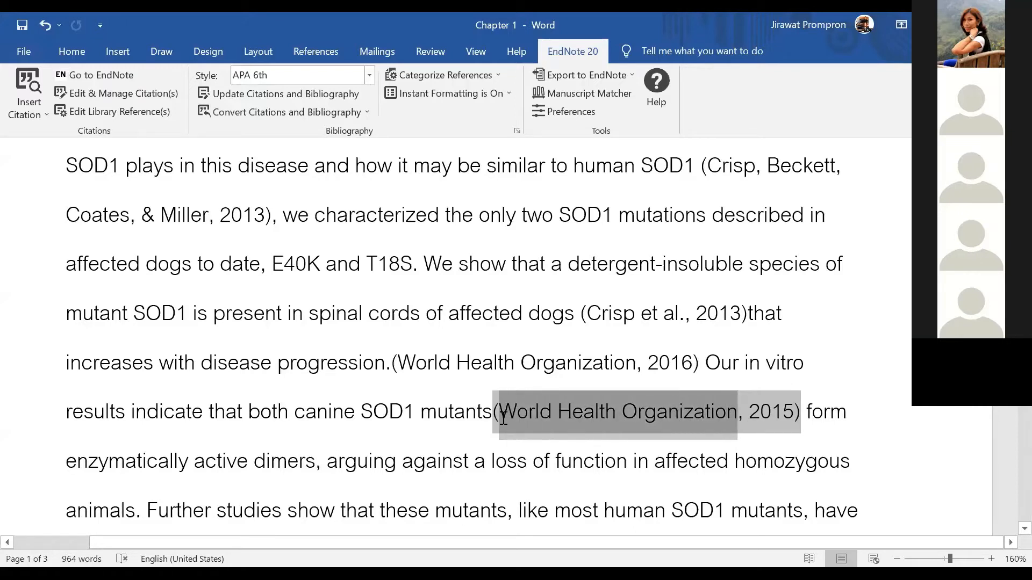
click(512, 456)
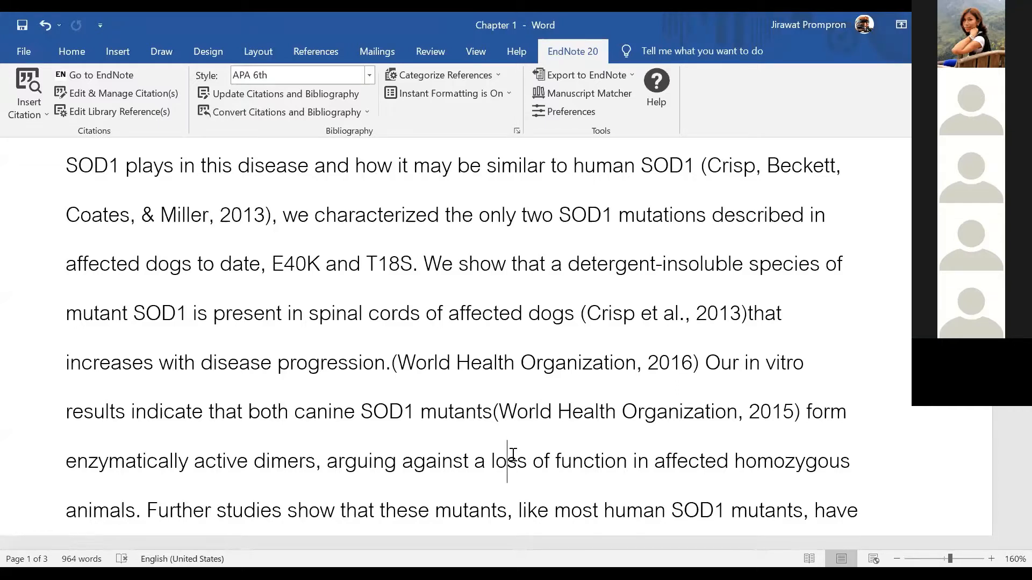
click(599, 417)
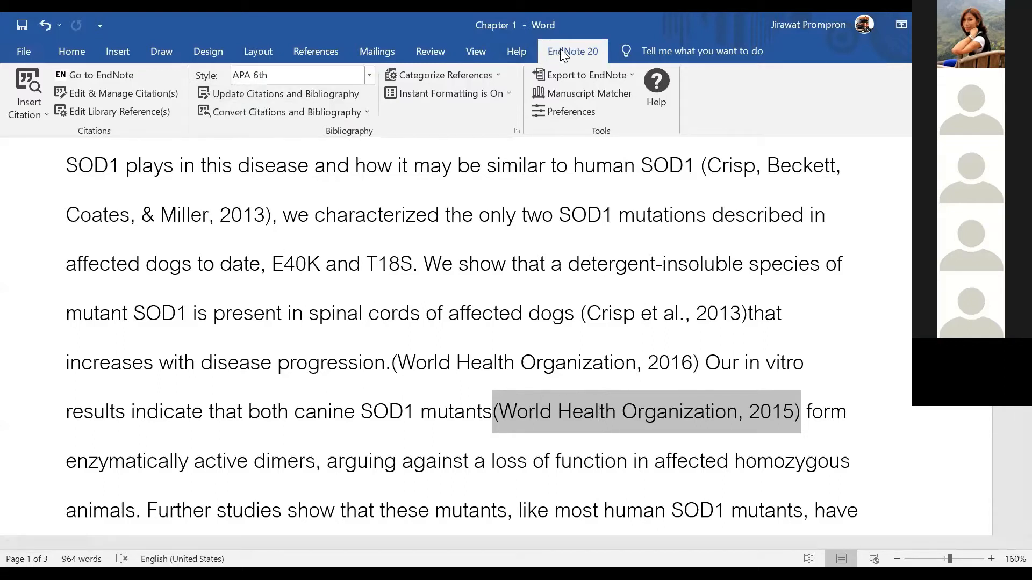
Set the 2015 WHO citation to Exclude Author with prefix 'WHO,' and confirm
click(116, 94)
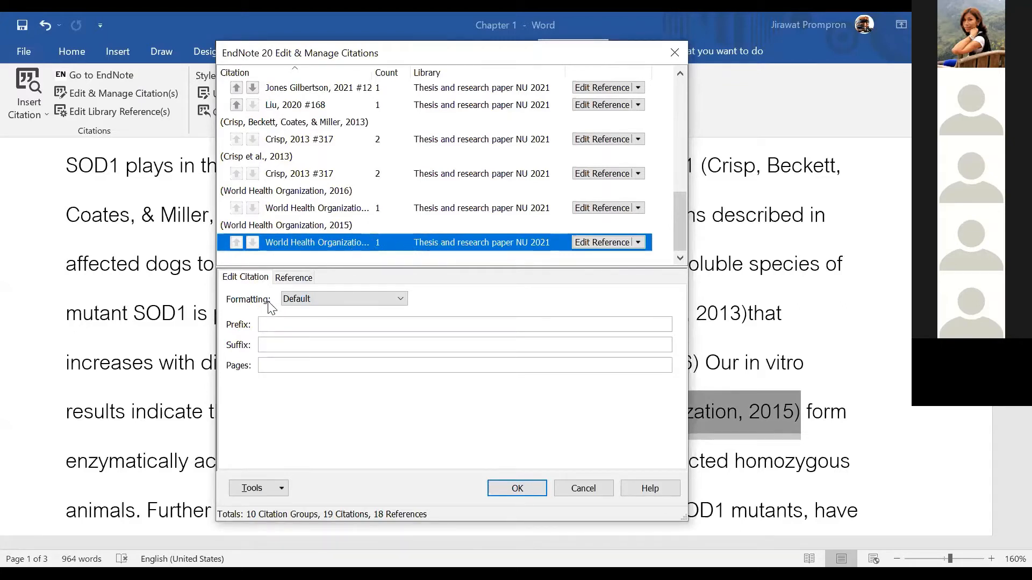
click(309, 301)
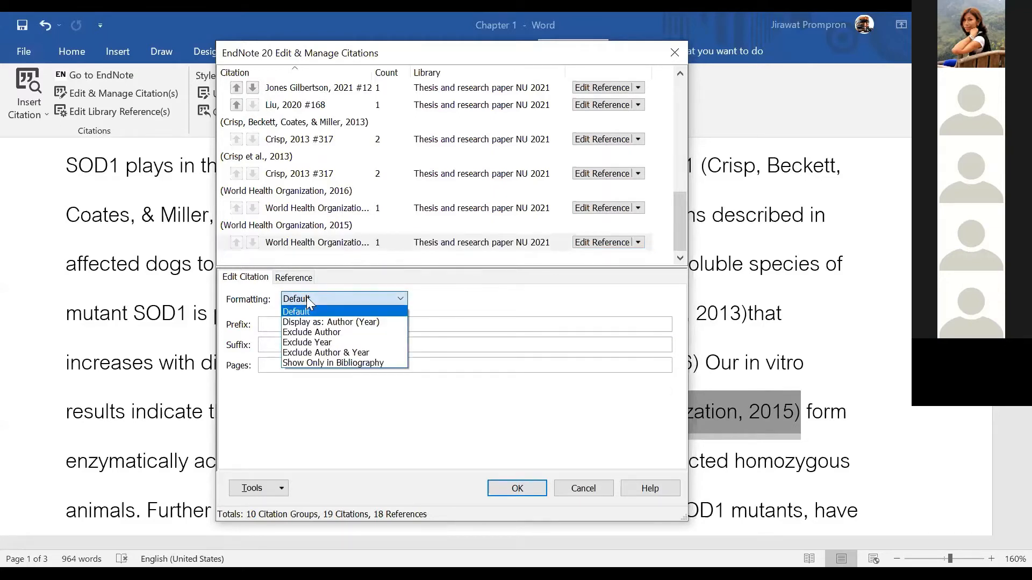
click(311, 330)
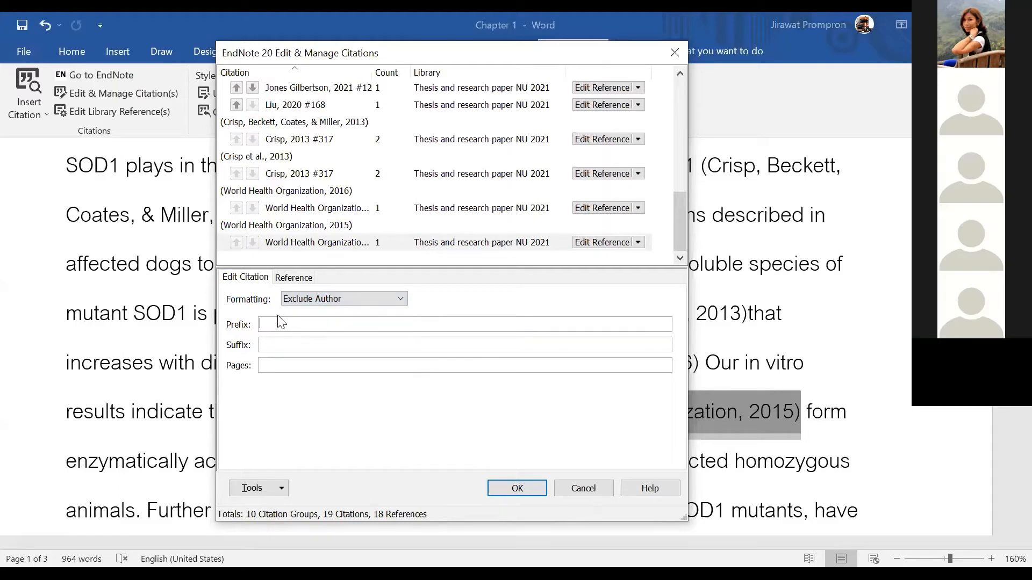
text(WHO,)
click(303, 300)
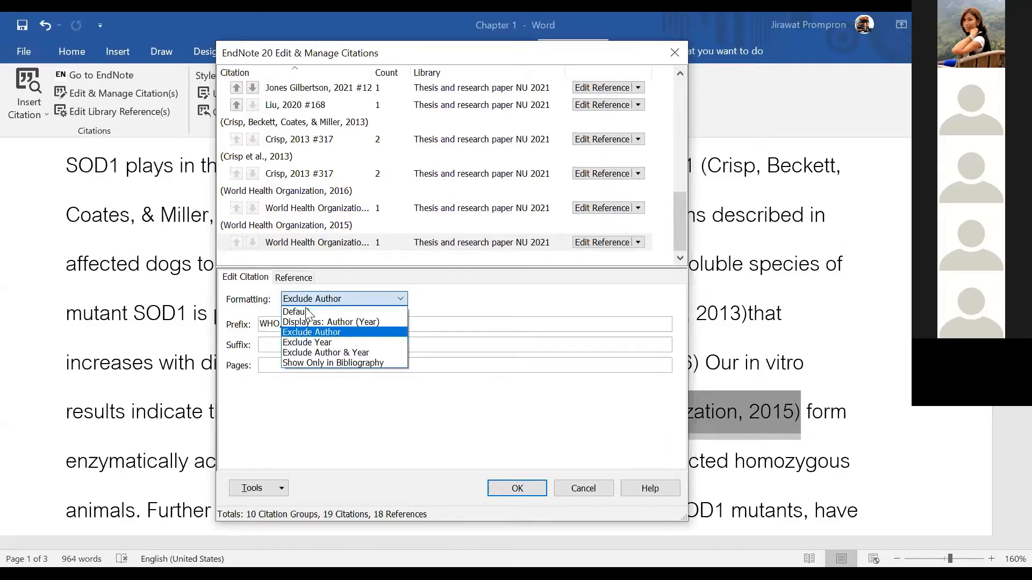
click(307, 331)
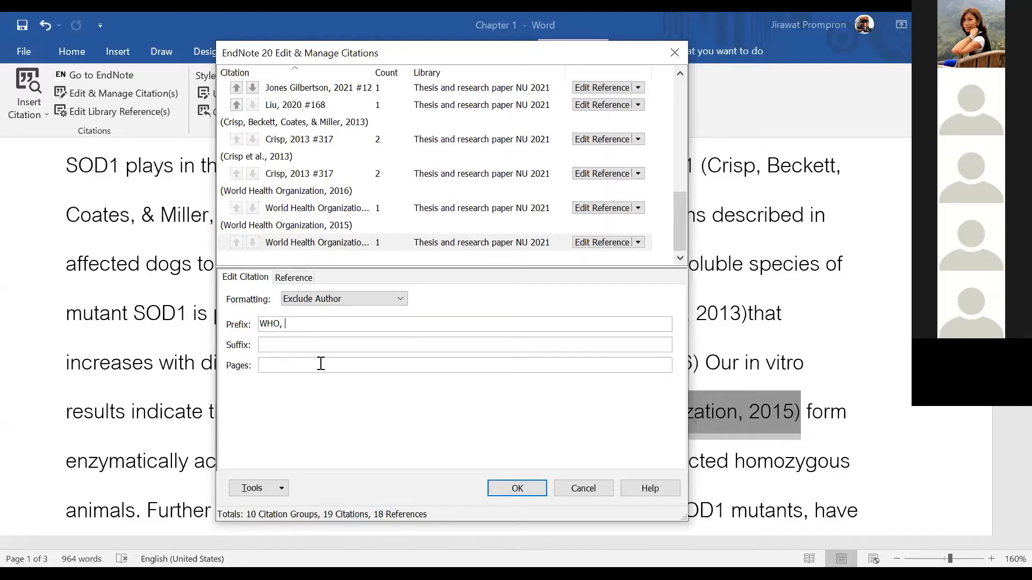
click(517, 490)
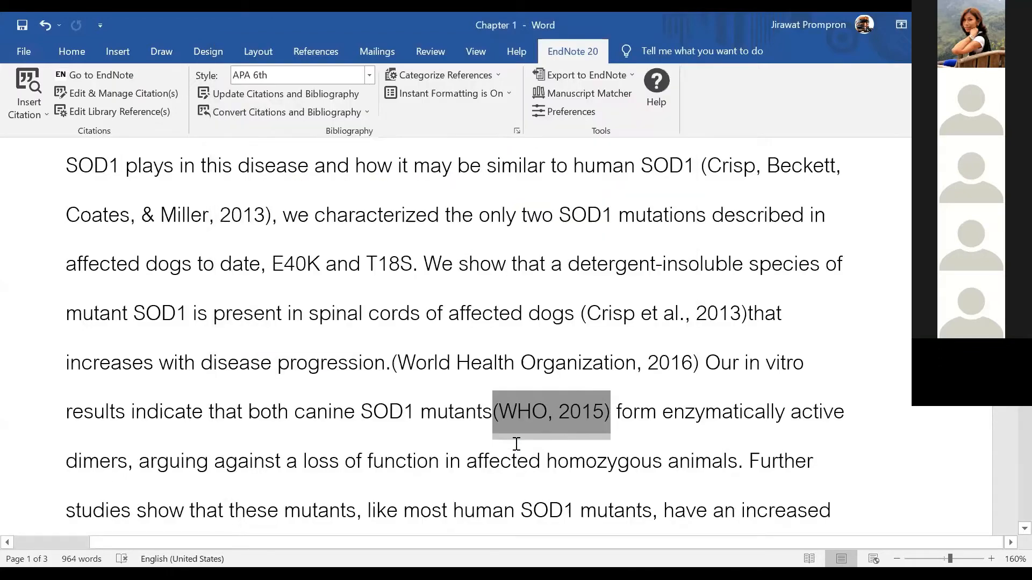
Colour the year 2015 red in the (WHO, 2015) citation after 'mutants'
click(518, 454)
drag(544, 411, 503, 411)
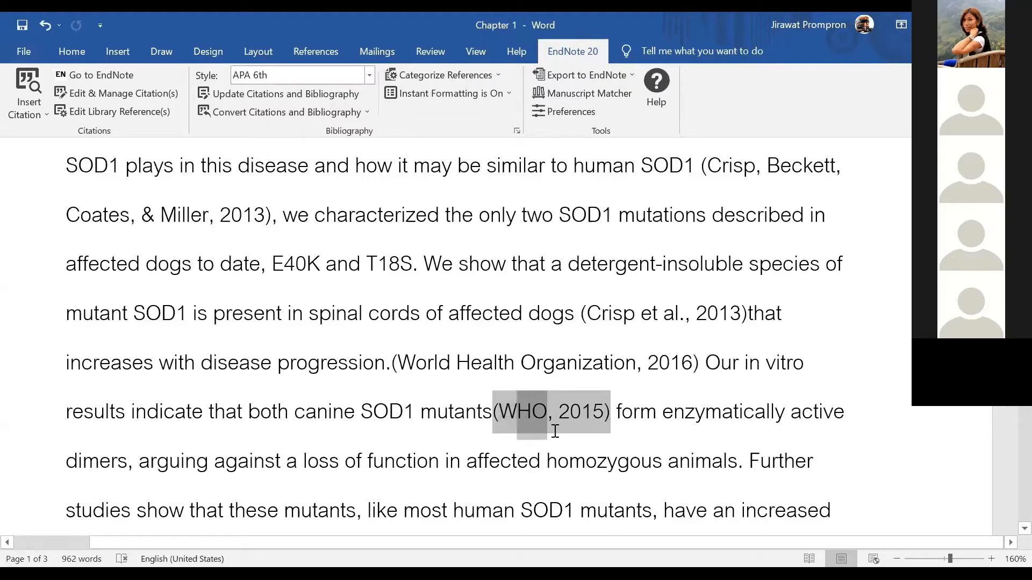
click(546, 418)
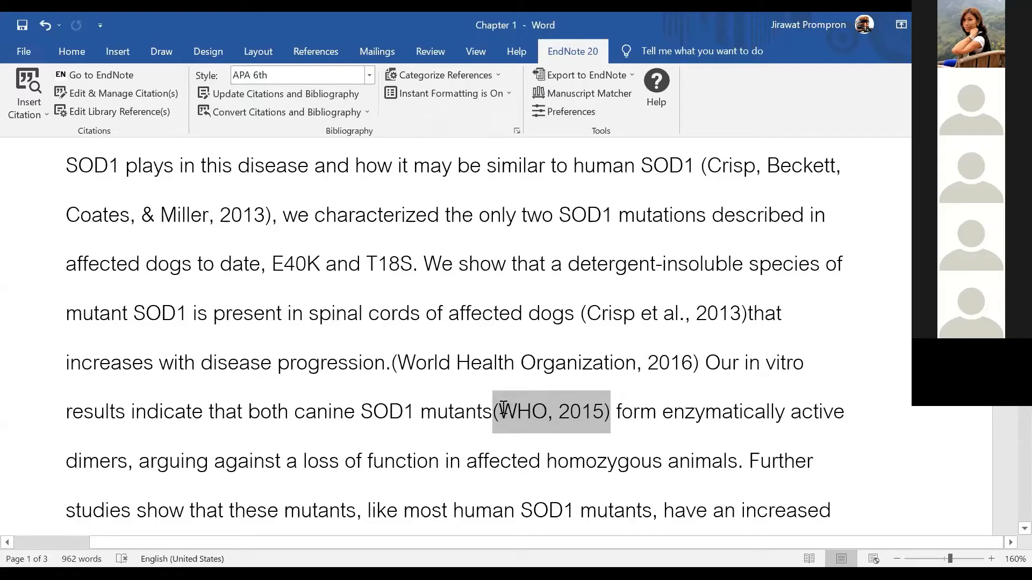
click(591, 412)
right_click(589, 412)
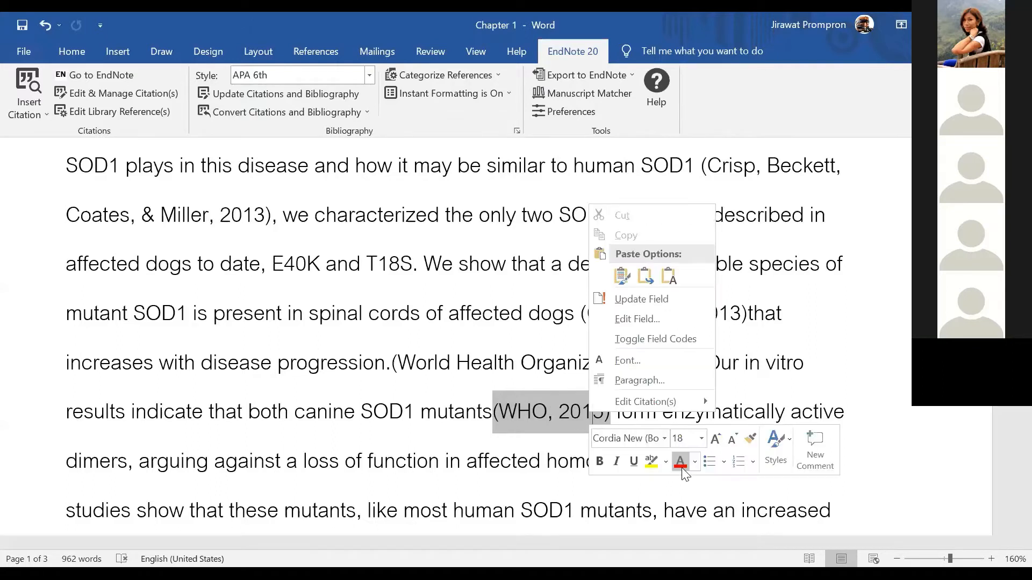
click(680, 463)
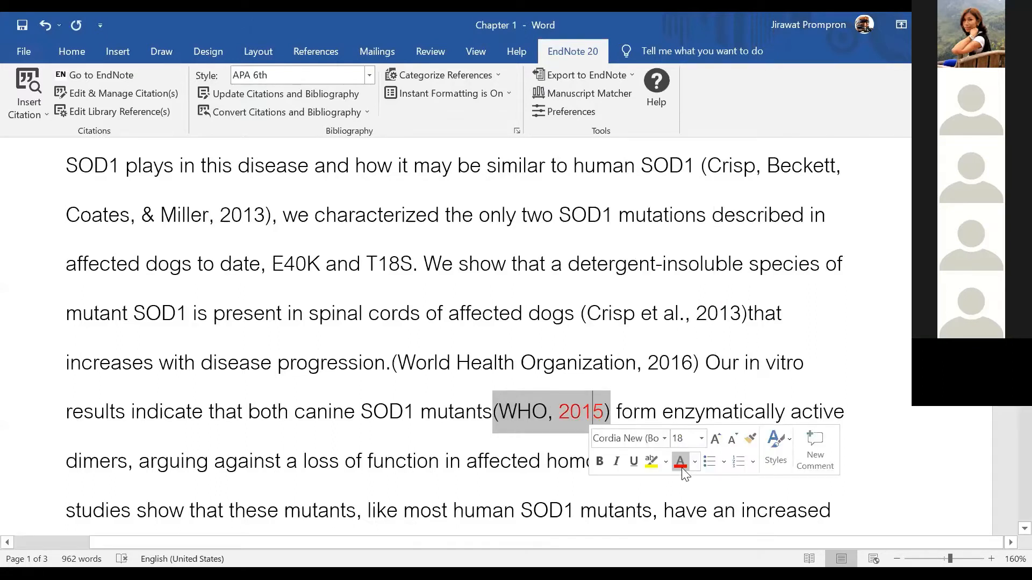
click(526, 412)
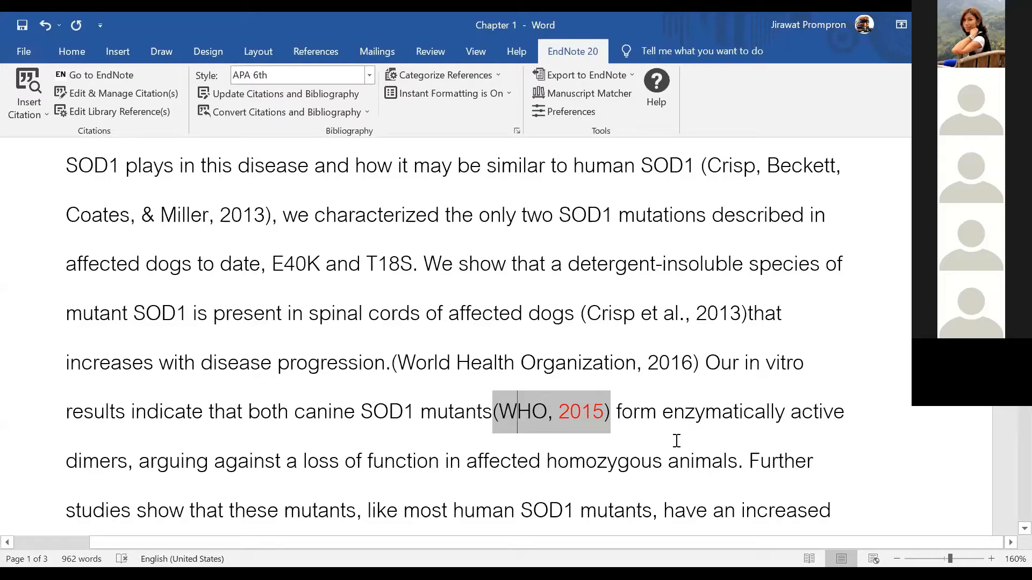
scroll(466, 427, up, 3)
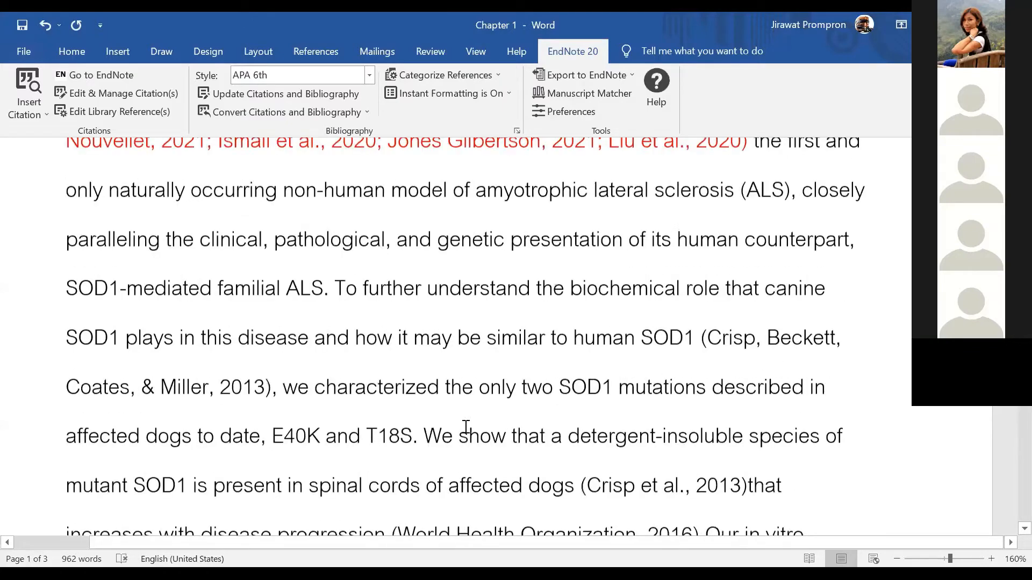
scroll(465, 426, up, 10)
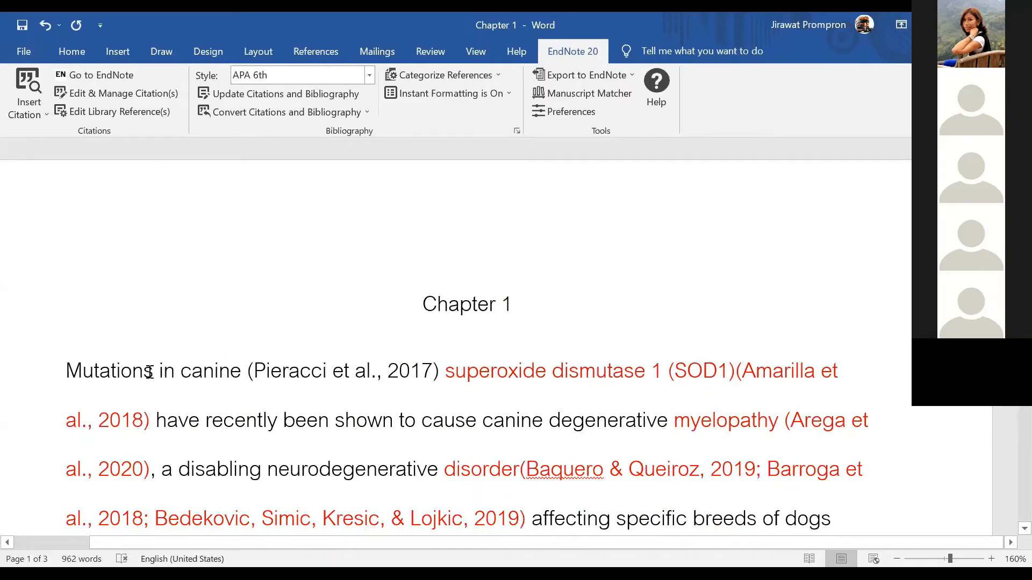
click(71, 371)
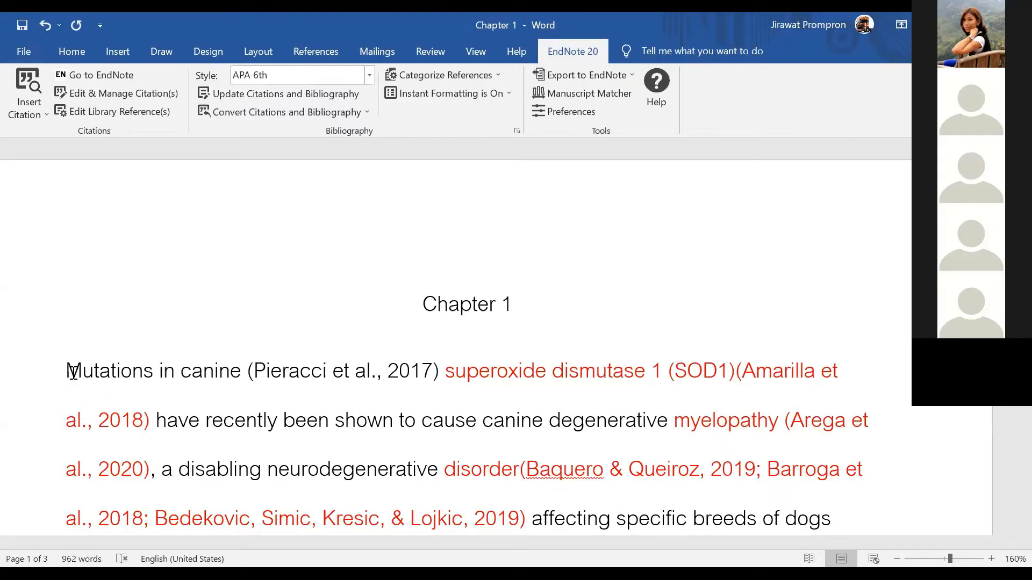
click(299, 372)
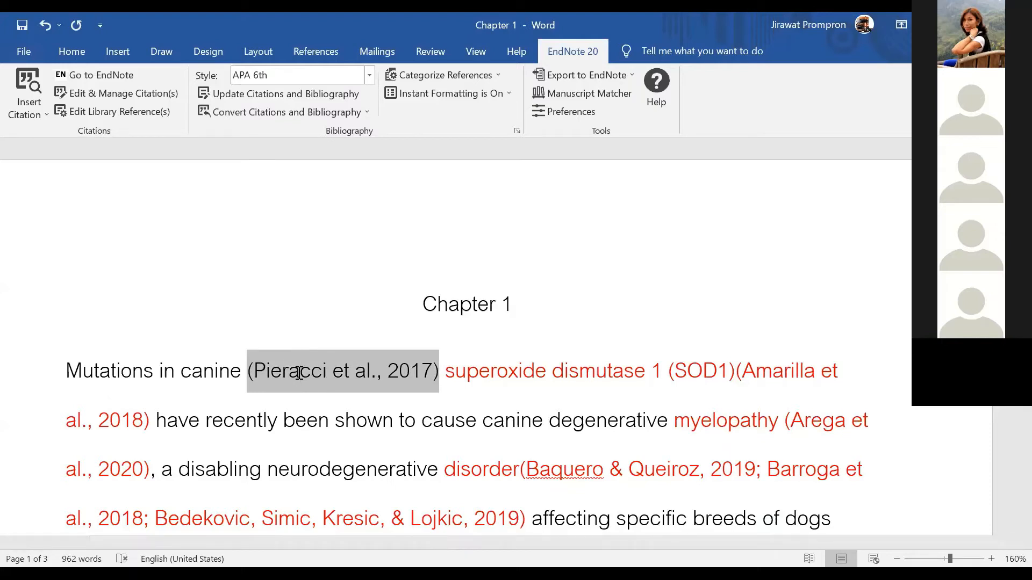
click(422, 376)
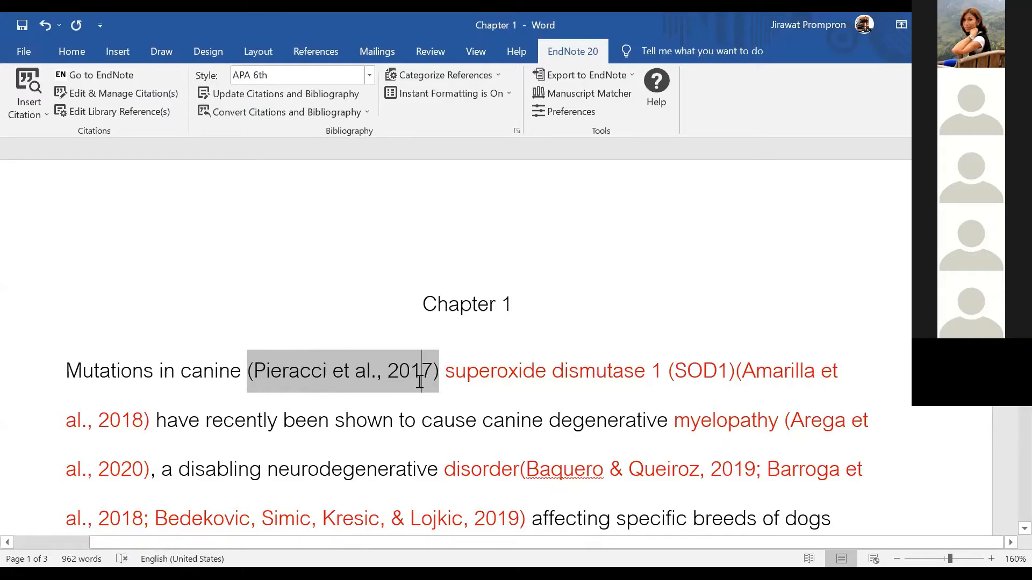
click(399, 374)
click(397, 401)
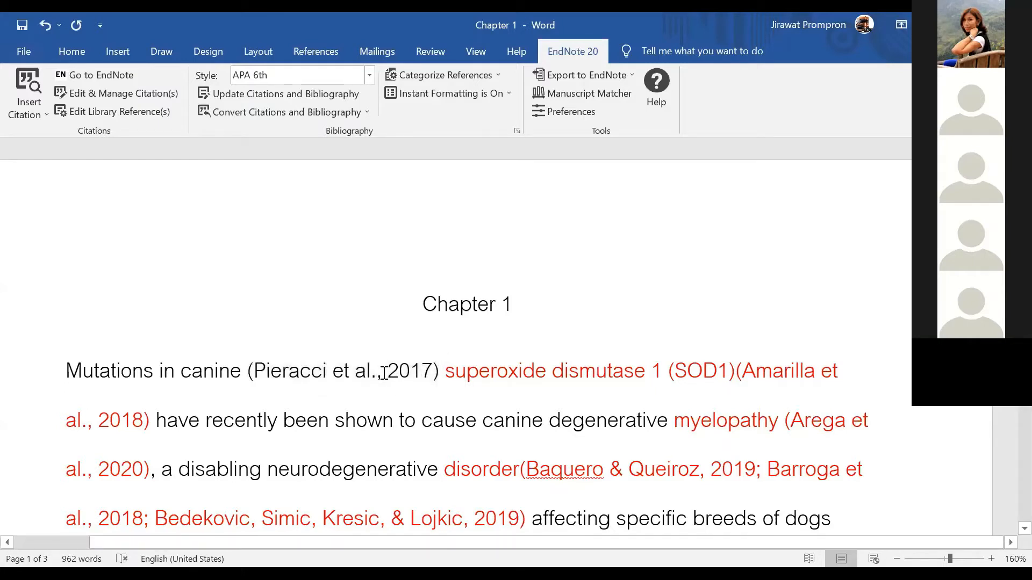
click(388, 373)
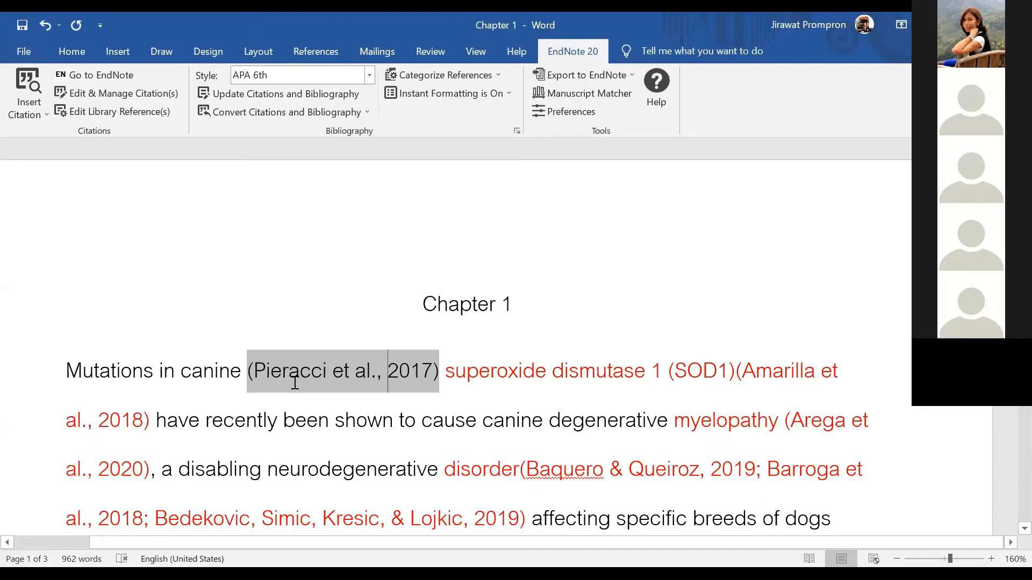
click(68, 375)
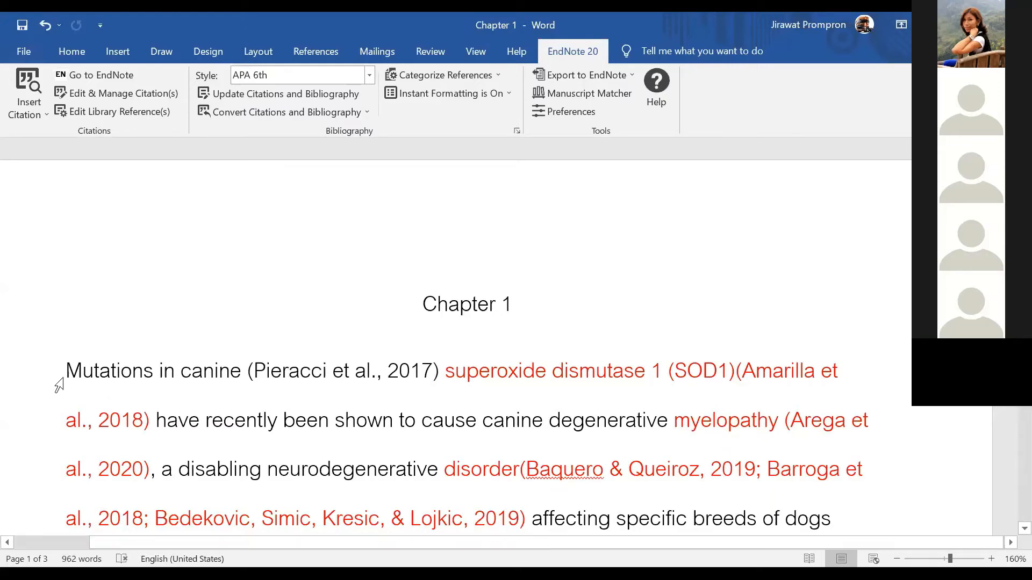
Insert the Paley Marketing Strategy Desktop Guide as a narrative 'Paley (2012)' citation using Author (Year) display
click(47, 111)
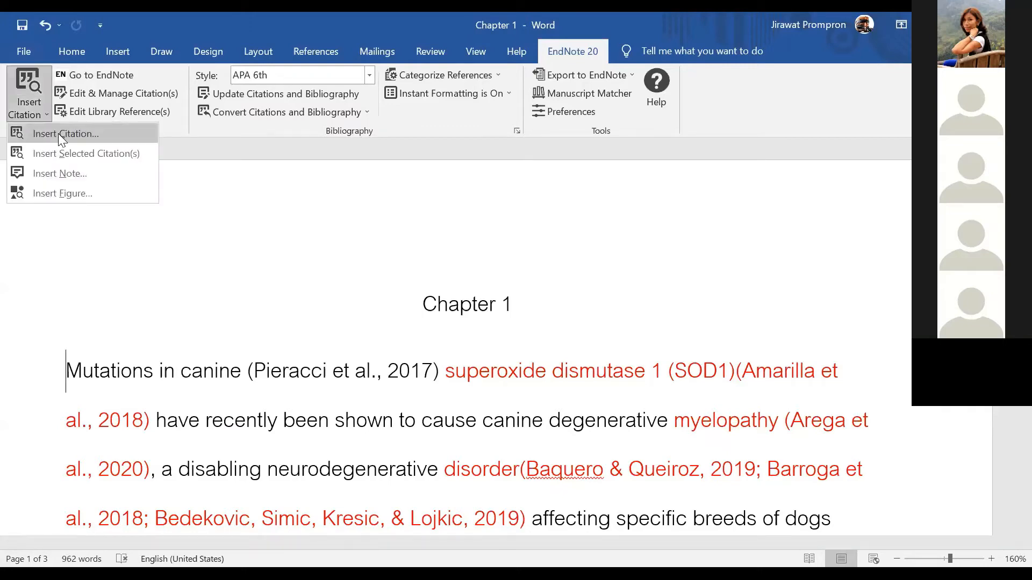
click(130, 141)
text(p)
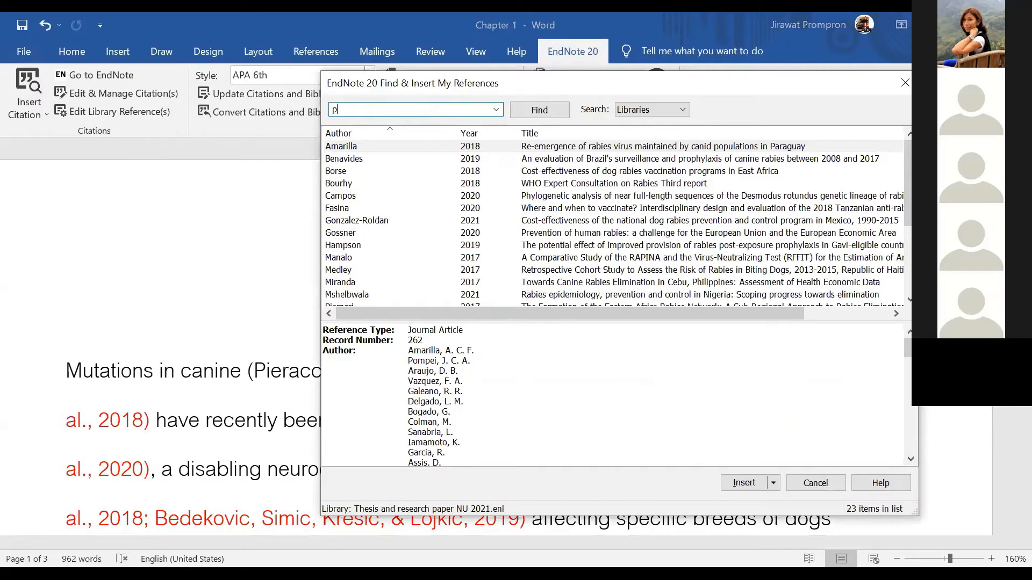
text(aley)
key(Return)
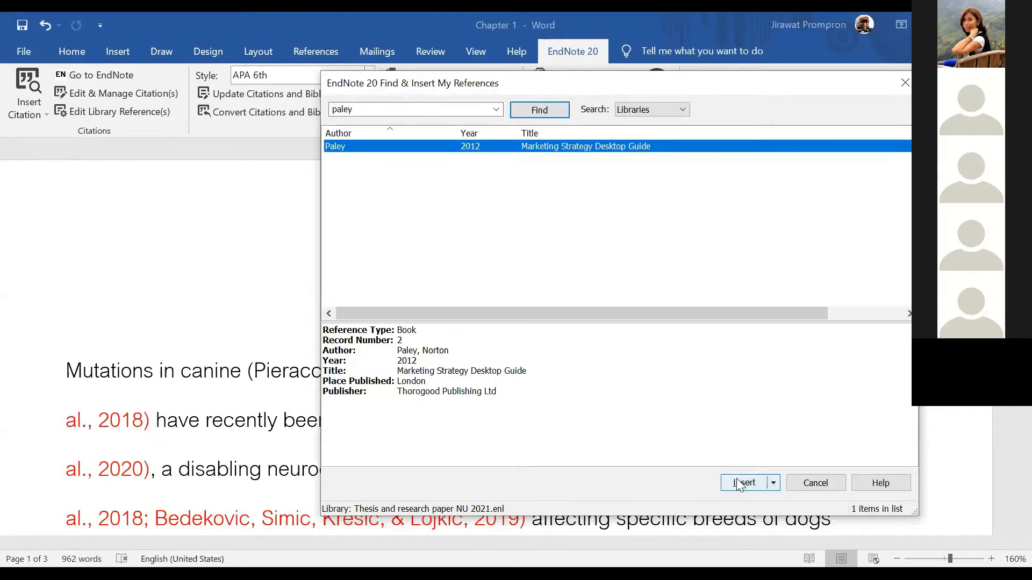
click(773, 483)
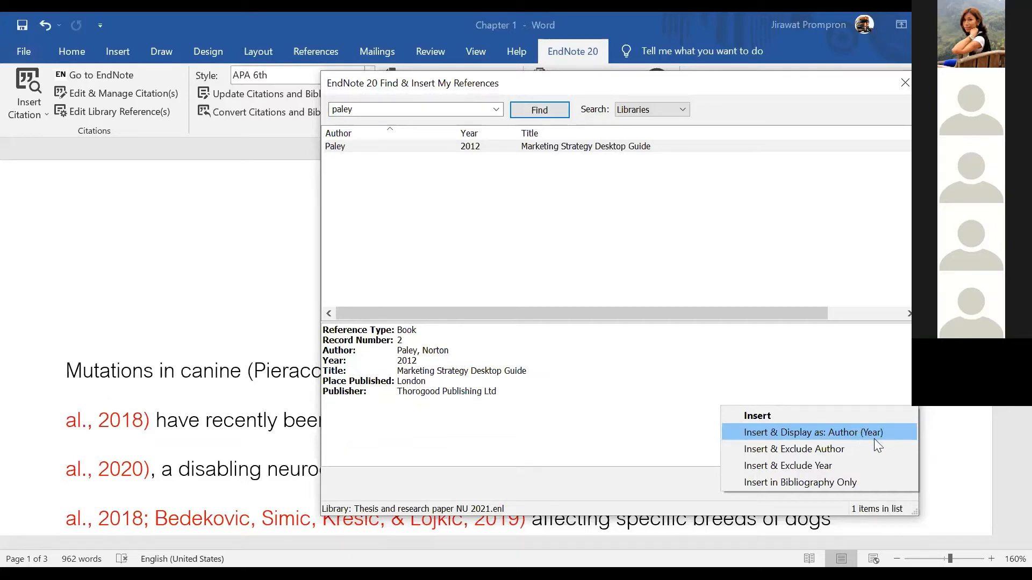
click(799, 431)
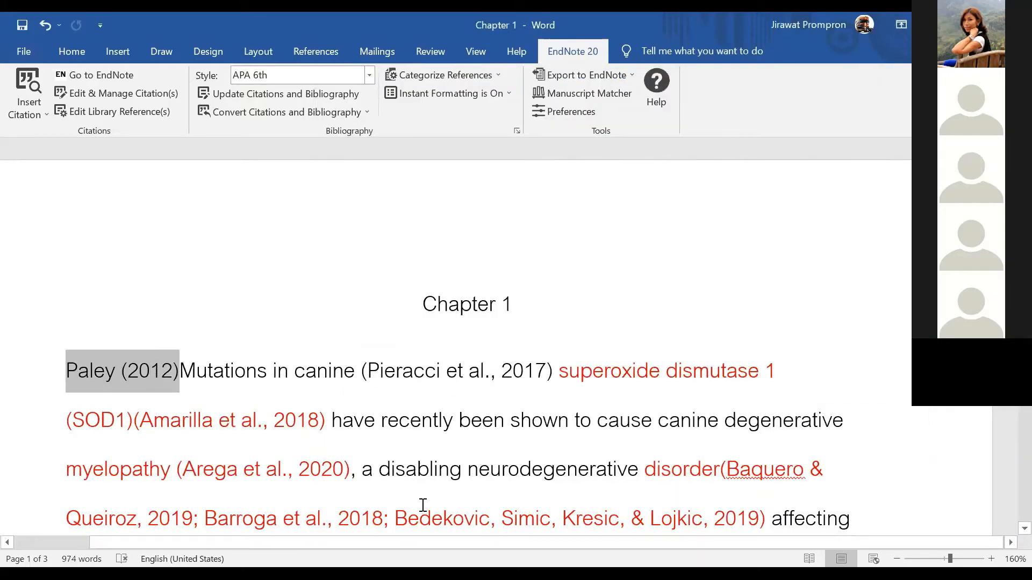
click(374, 359)
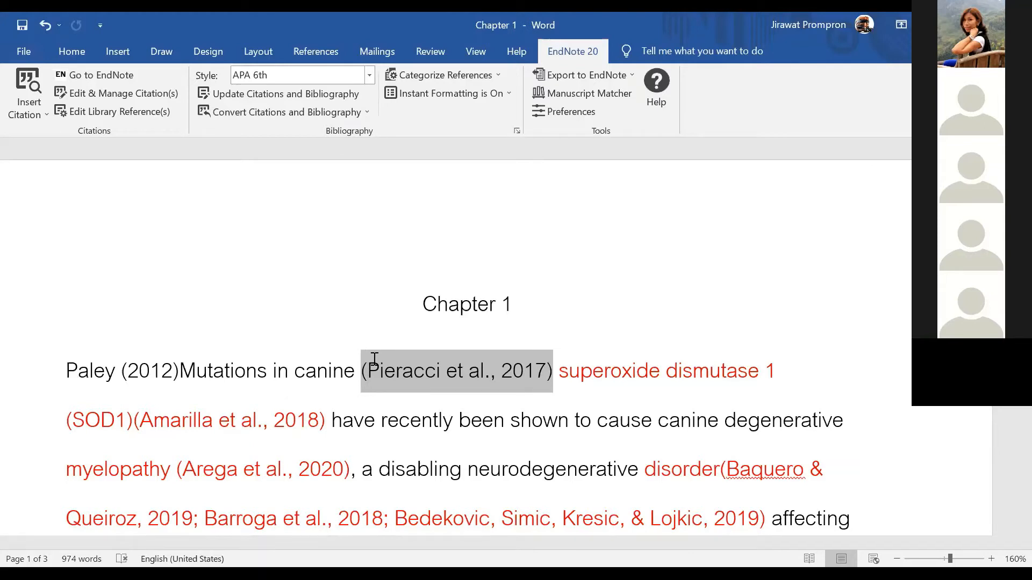
click(516, 371)
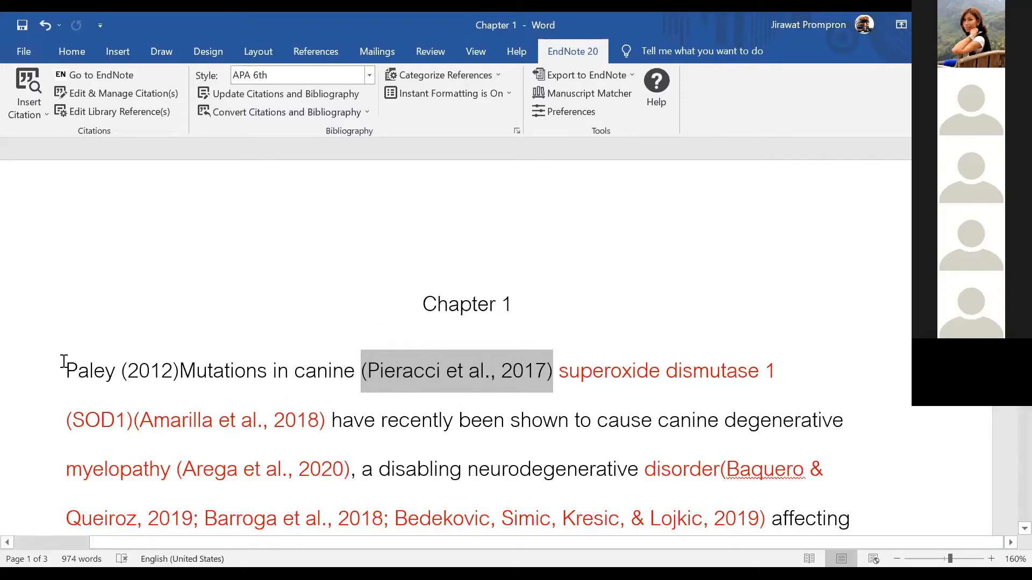
drag(67, 370, 99, 366)
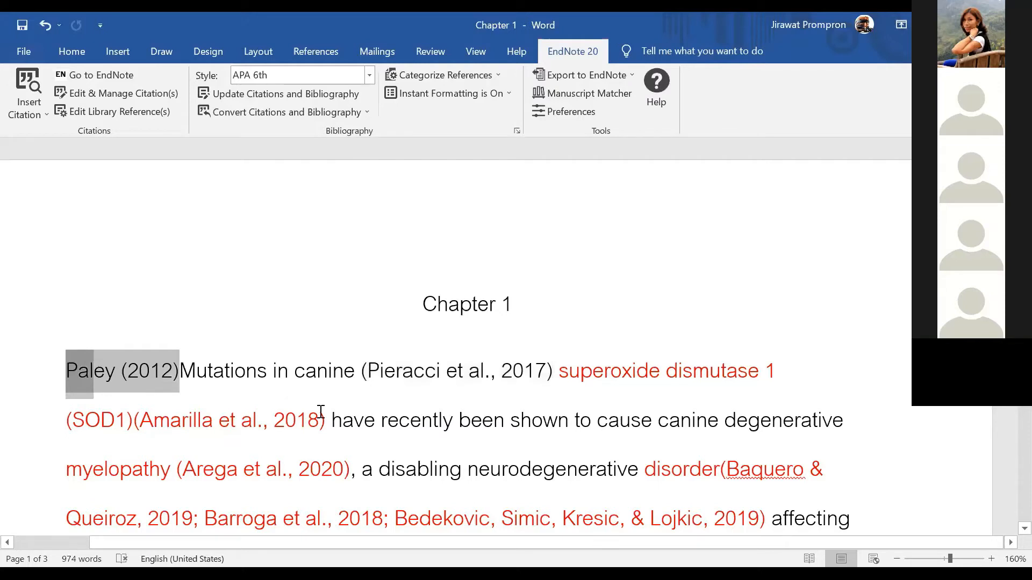
click(354, 391)
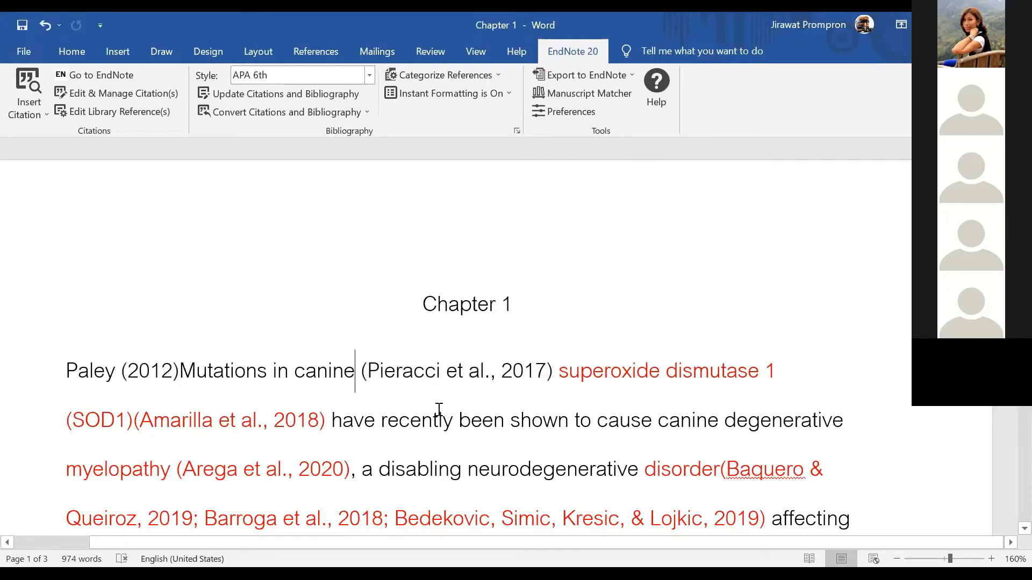
click(424, 375)
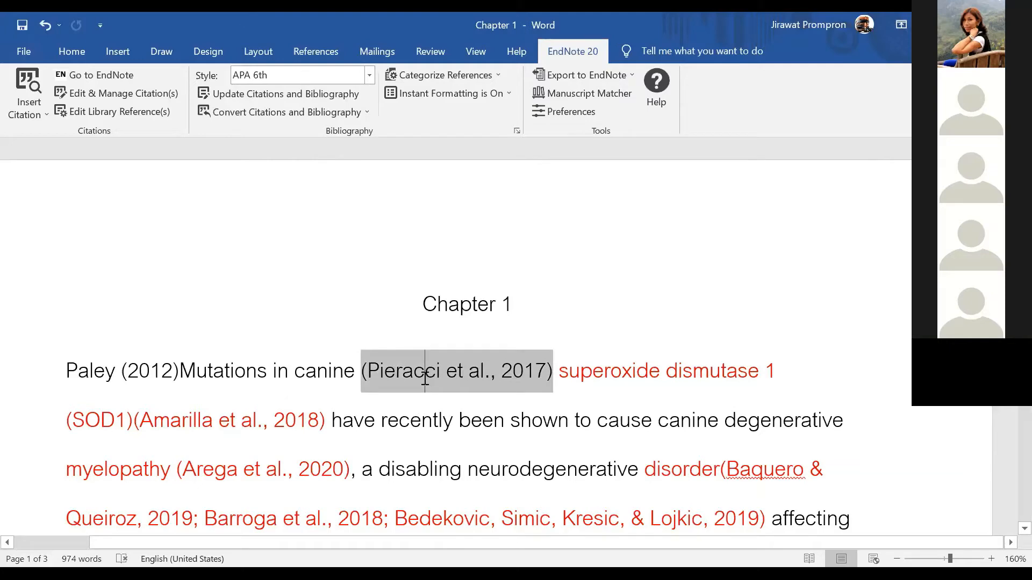
click(93, 95)
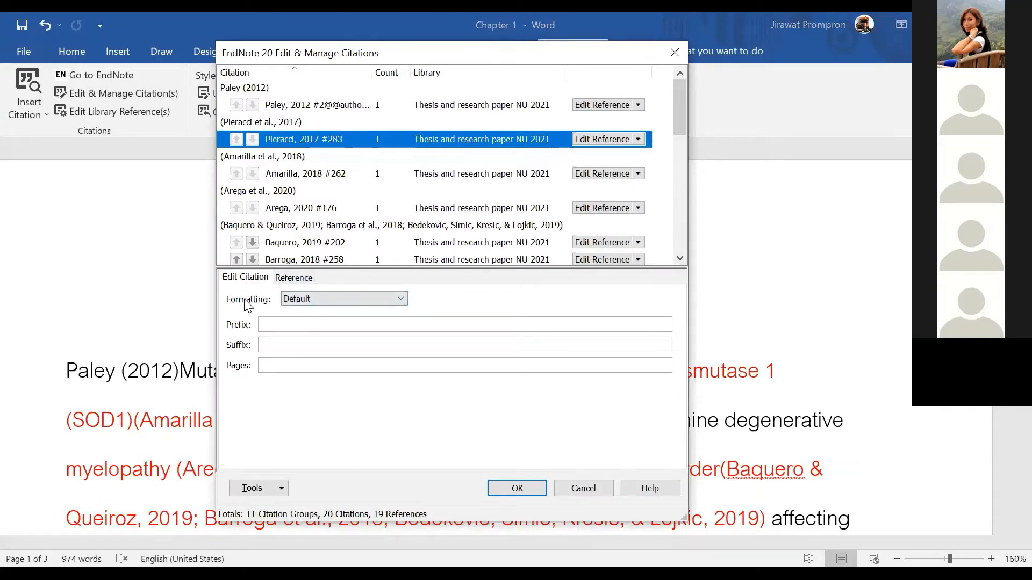
click(296, 299)
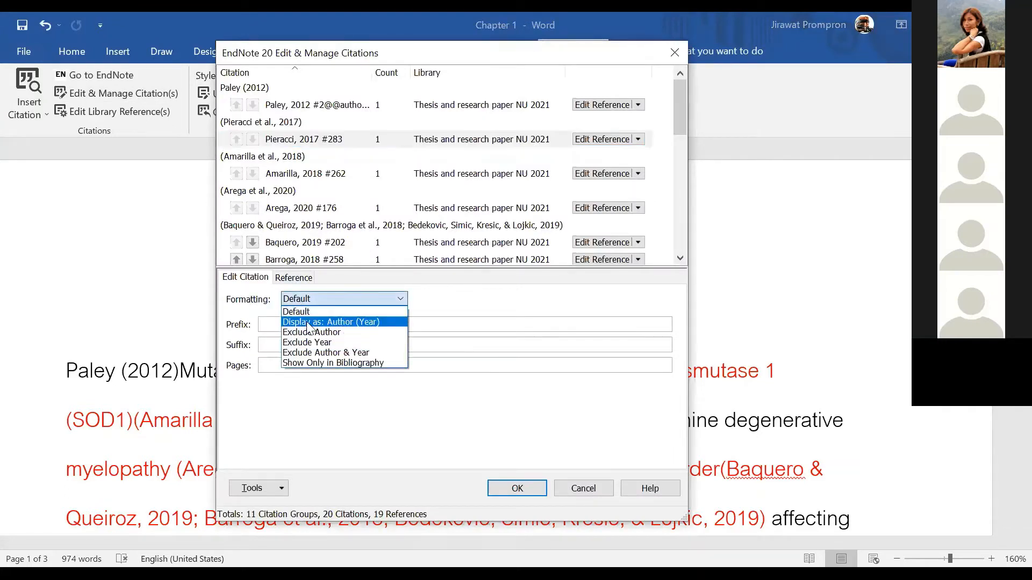
click(341, 322)
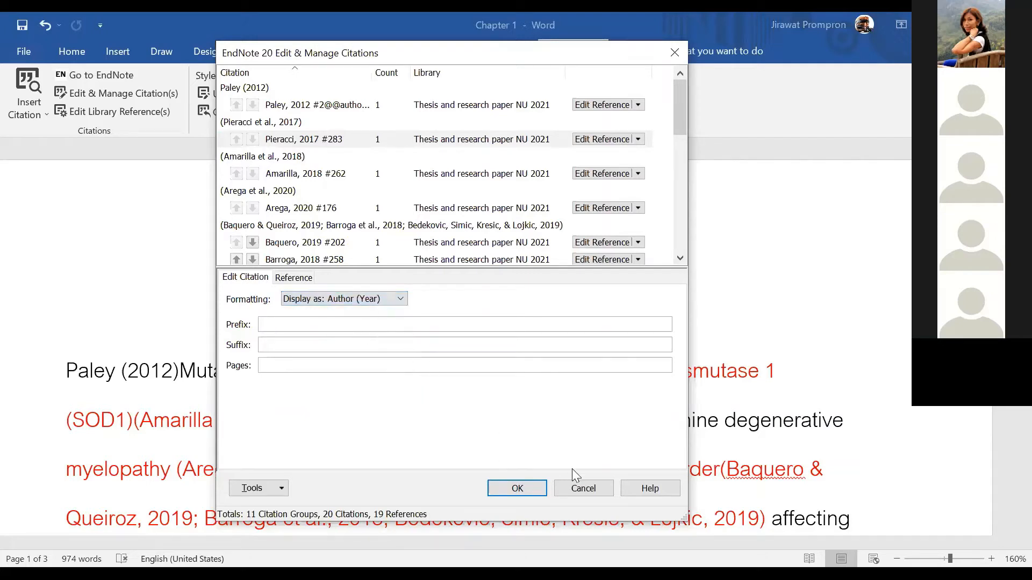
click(525, 490)
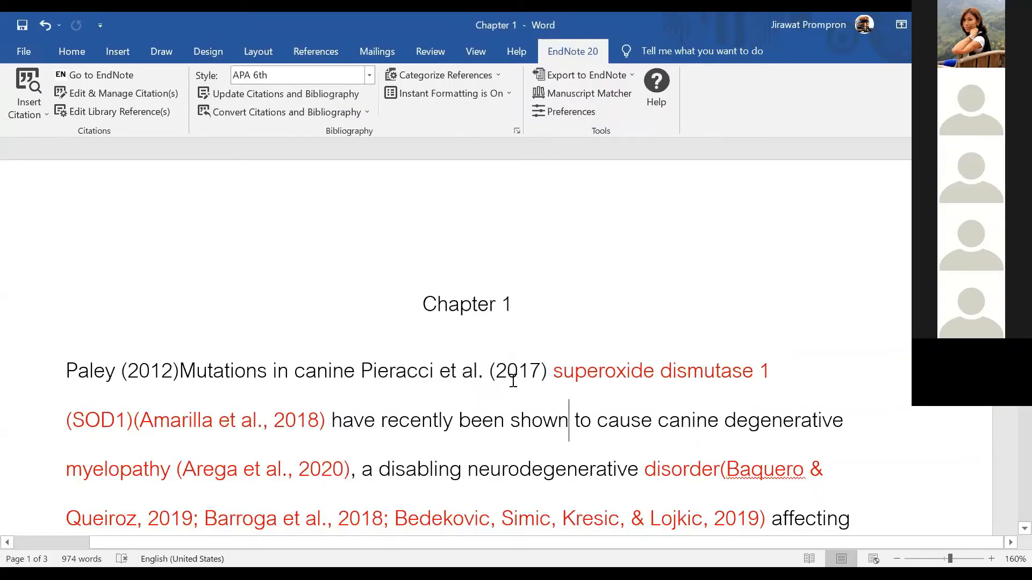
click(392, 372)
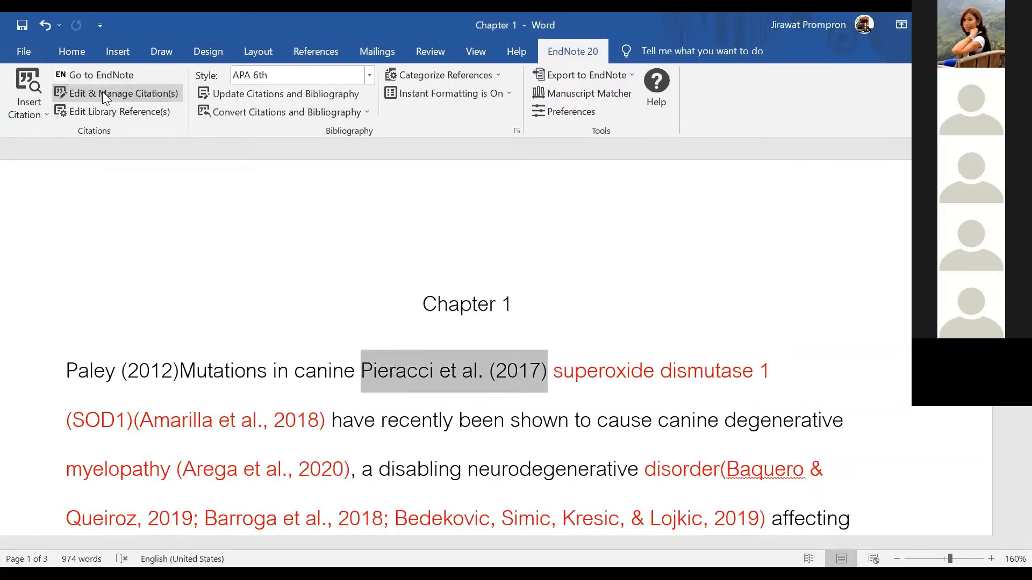
click(103, 96)
click(304, 300)
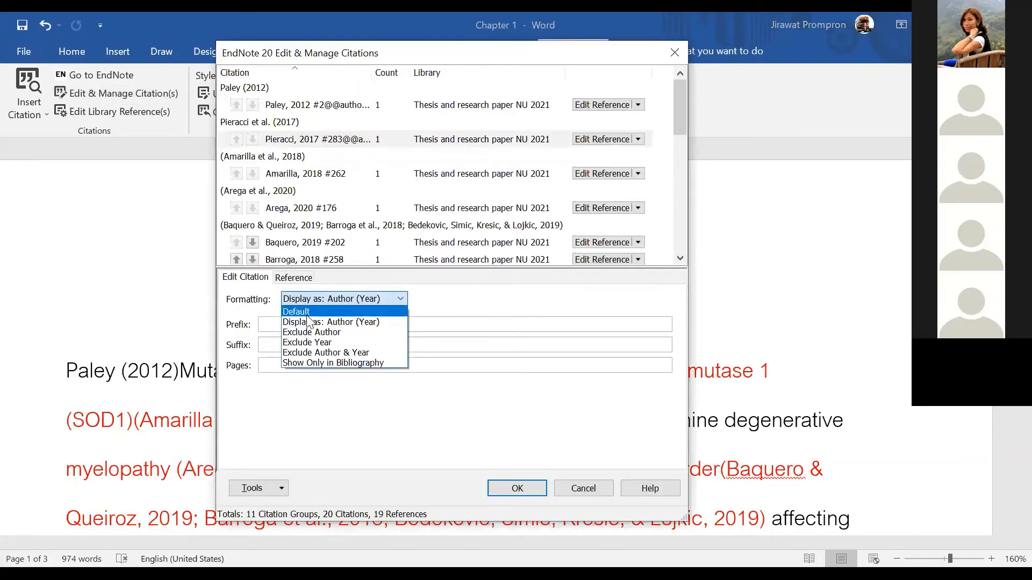
click(323, 309)
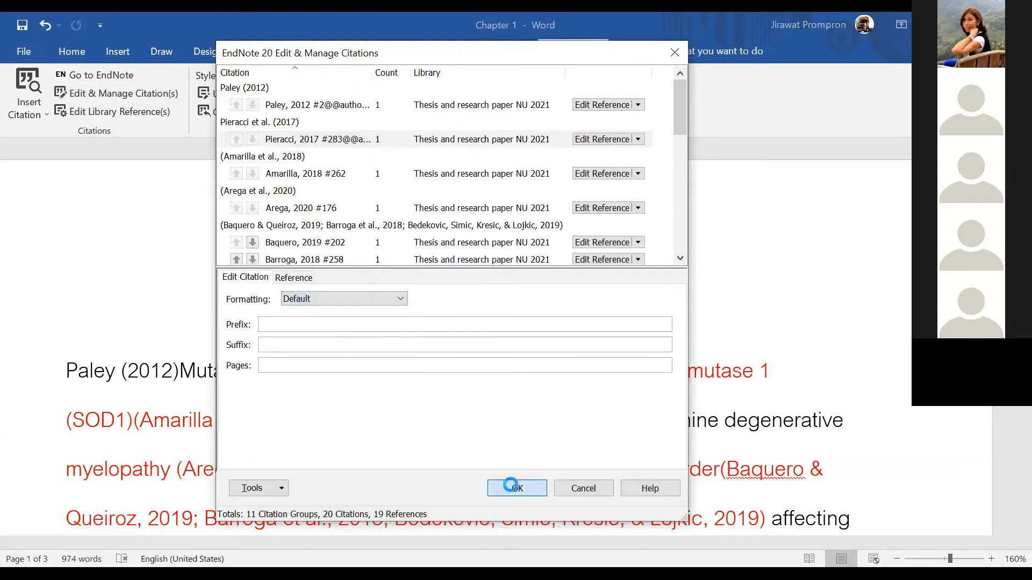
click(517, 488)
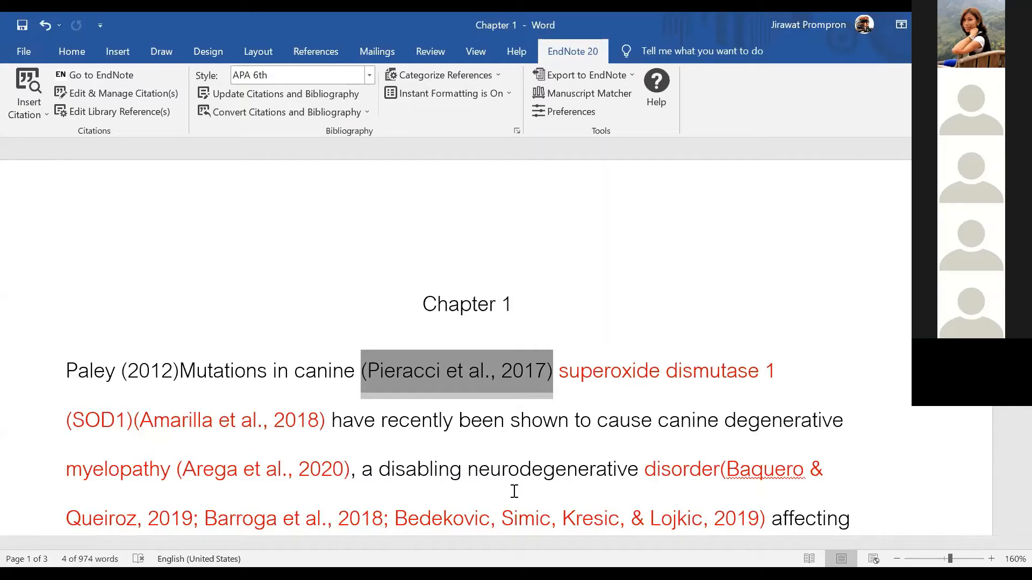
Insert the Paley 2012 reference as '(Paley, 2012)' right after 'naturally' in the ALS sentence
scroll(482, 478, down, 4)
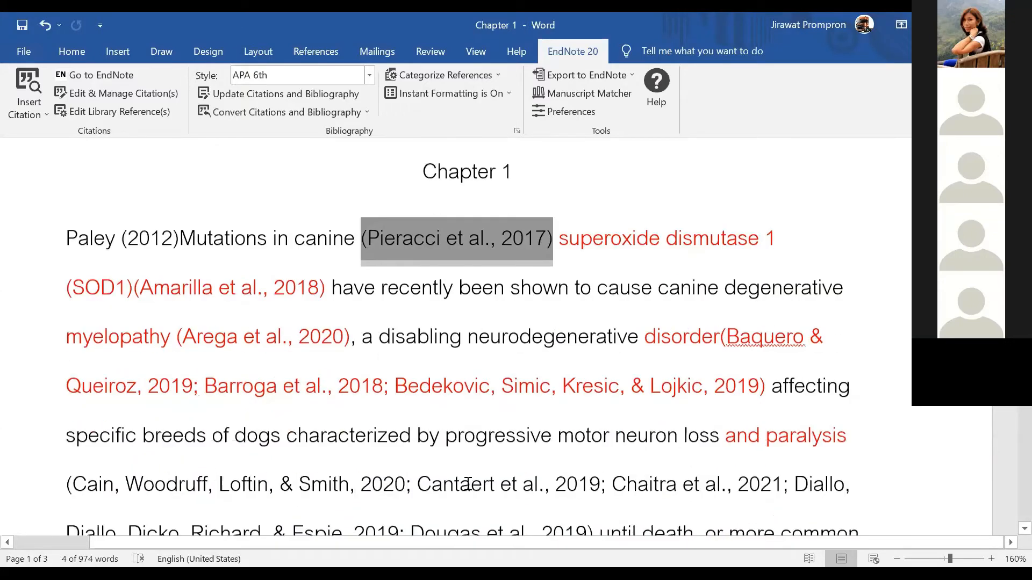
scroll(427, 469, down, 5)
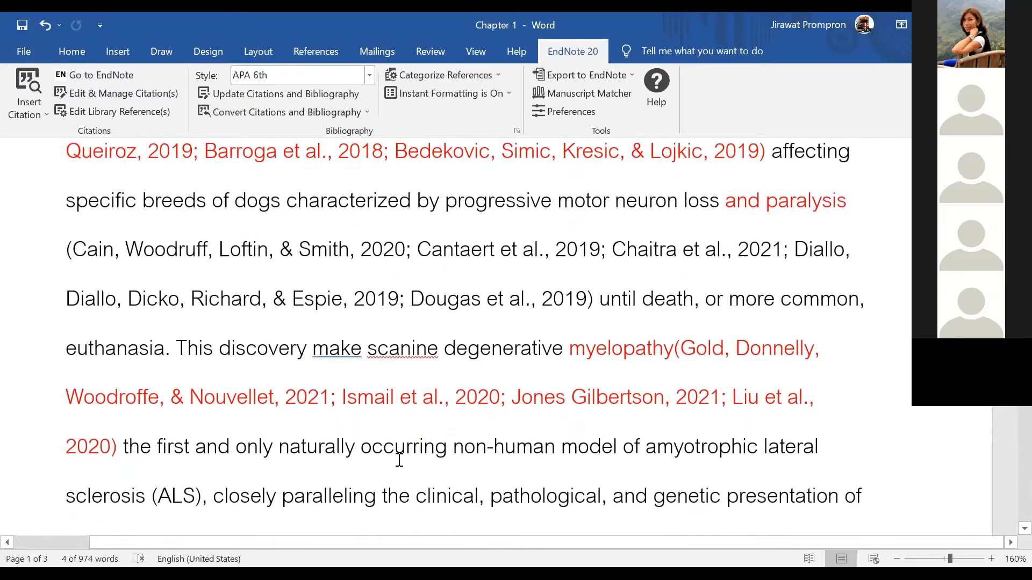
click(359, 395)
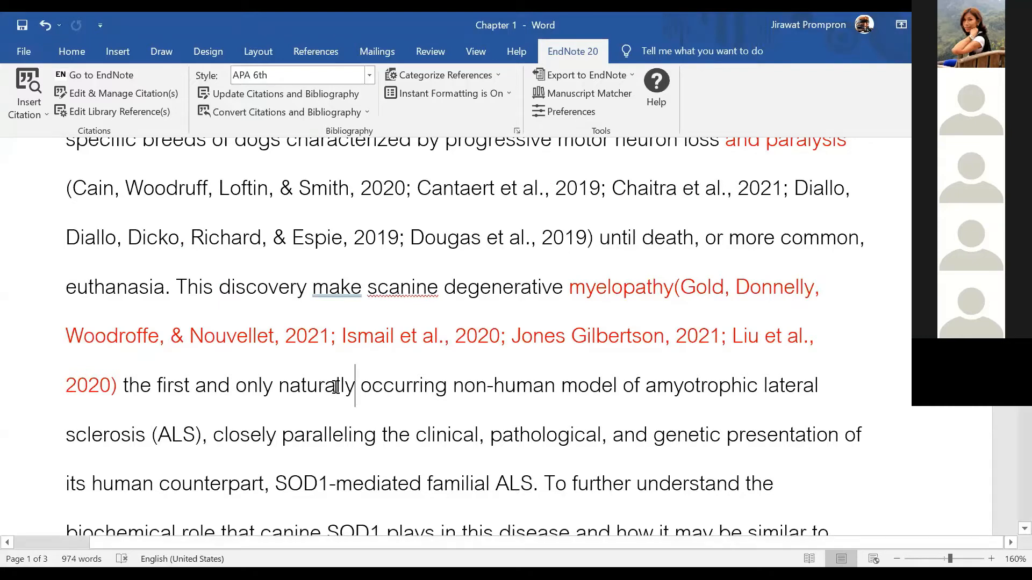
scroll(152, 277, up, 9)
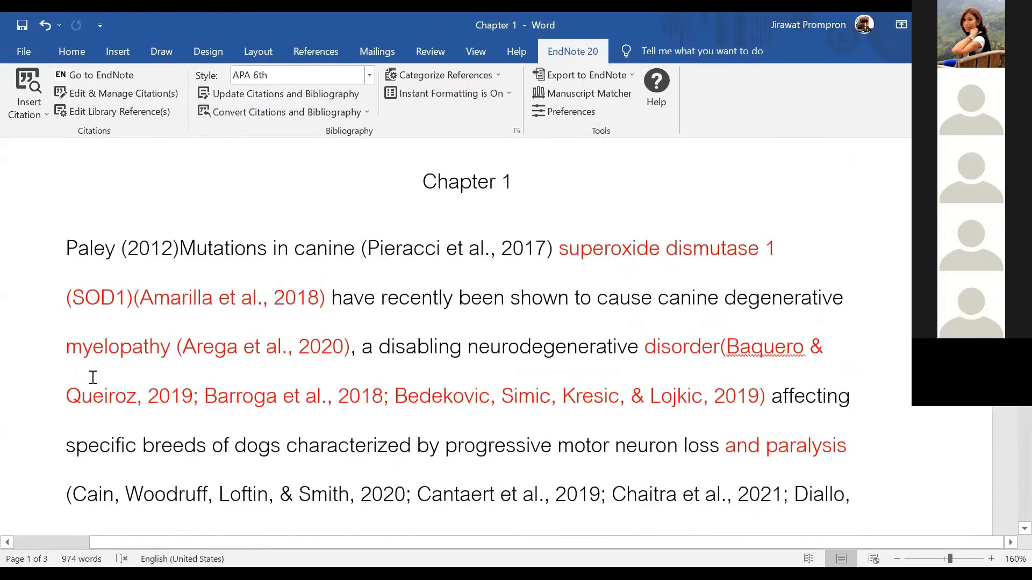
scroll(382, 417, down, 8)
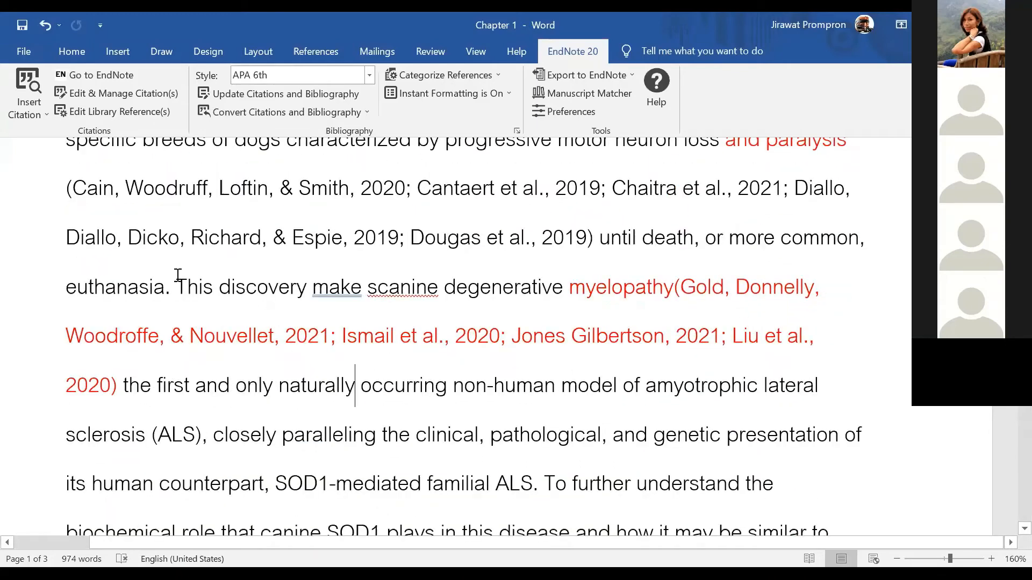
click(49, 112)
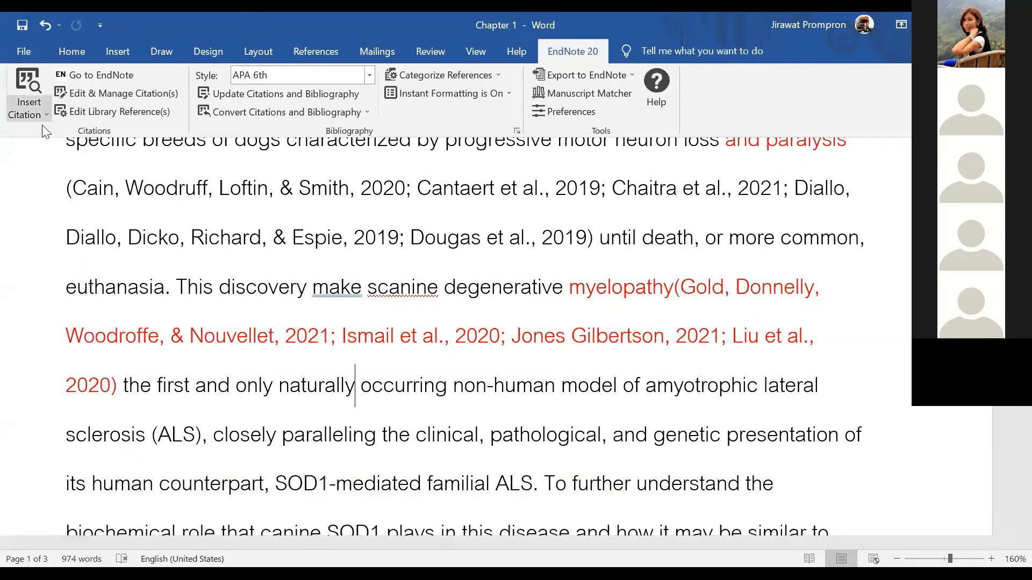
click(43, 127)
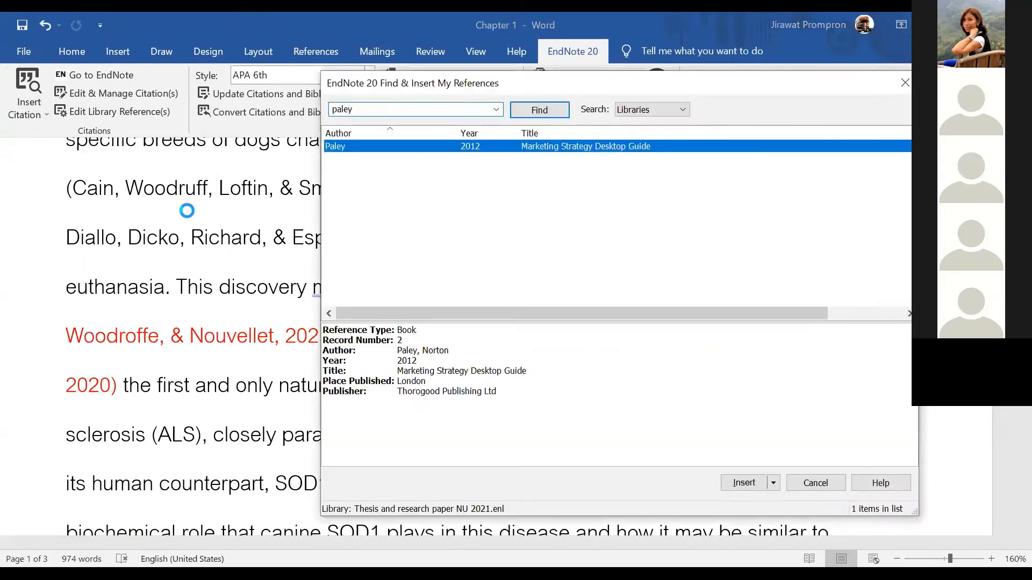
click(738, 480)
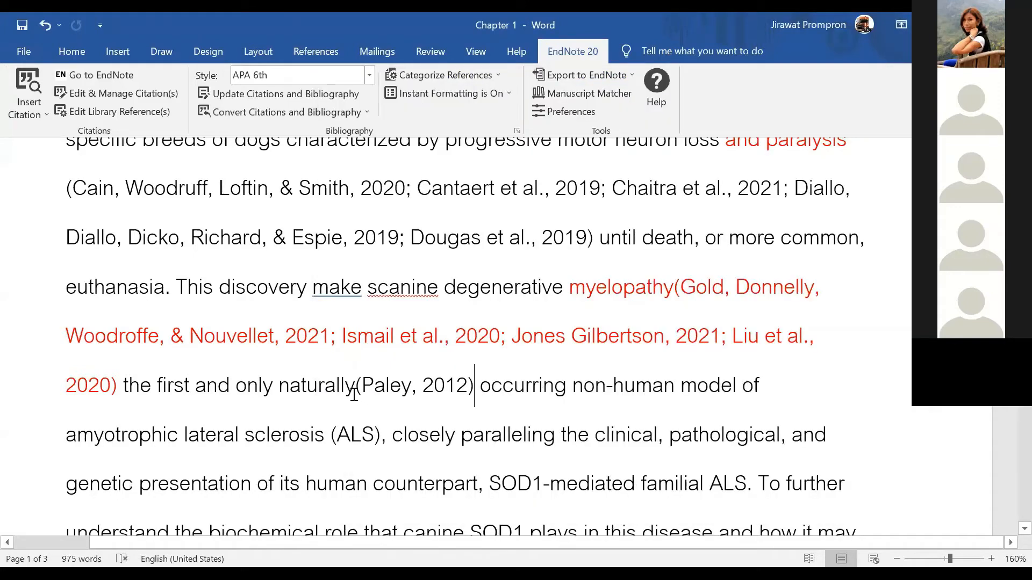
click(401, 411)
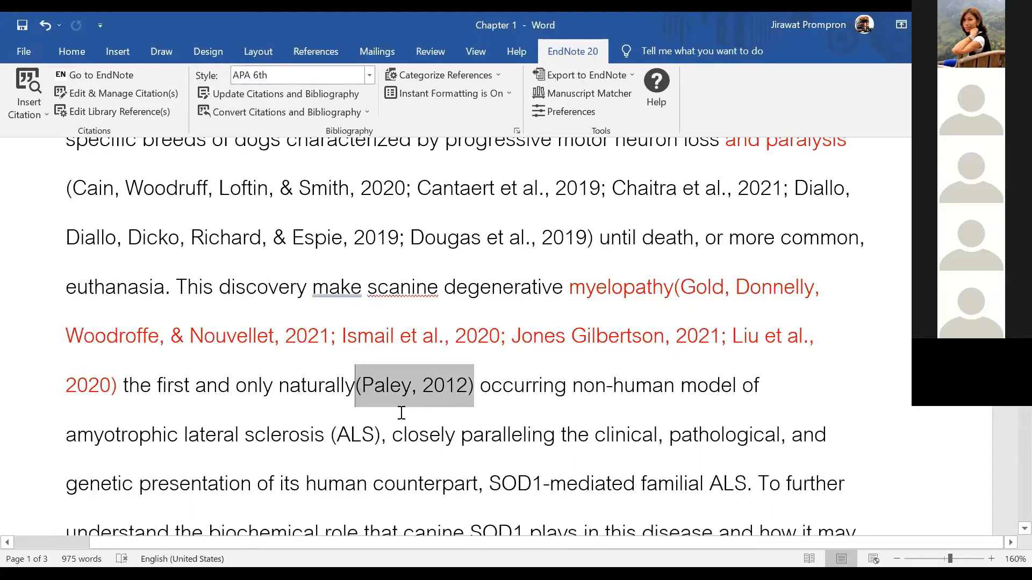
click(469, 411)
Place the cursor inside the (Paley, 2012) citation following 'naturally'
drag(237, 385, 299, 379)
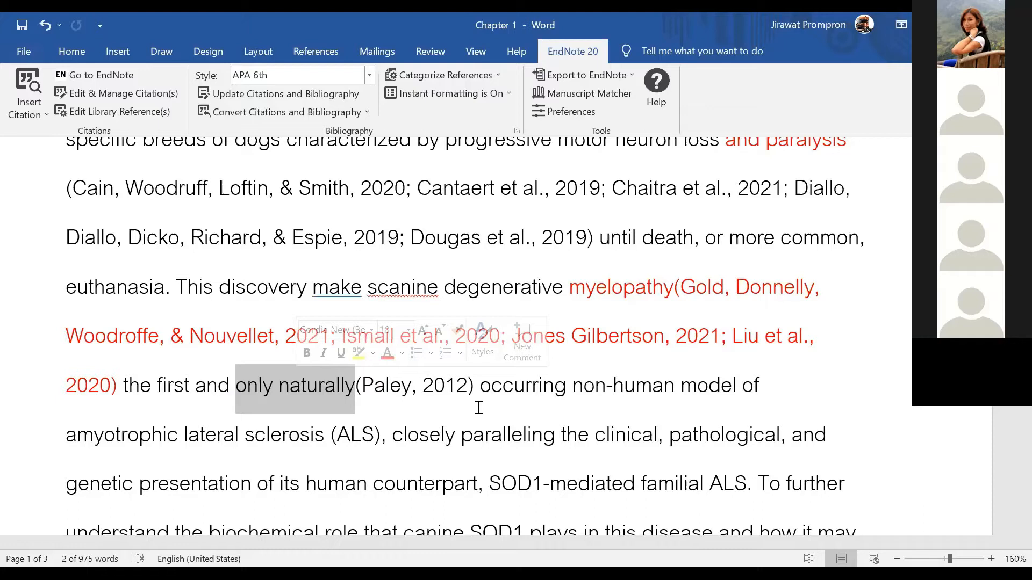
click(436, 385)
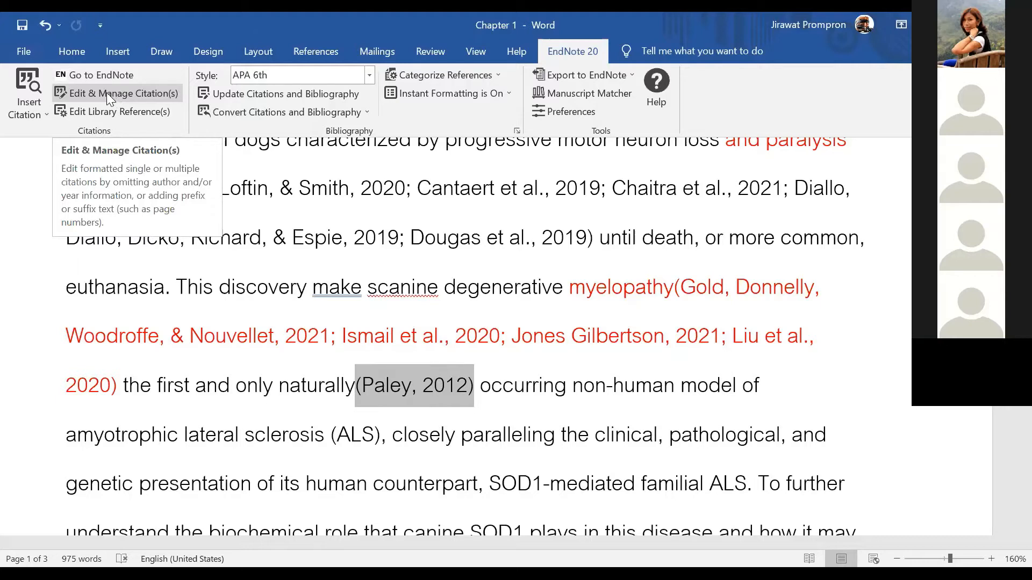
Enter 11 in the Paley citation's Pages field so it reads (Paley, 2012, p. 11)
click(146, 92)
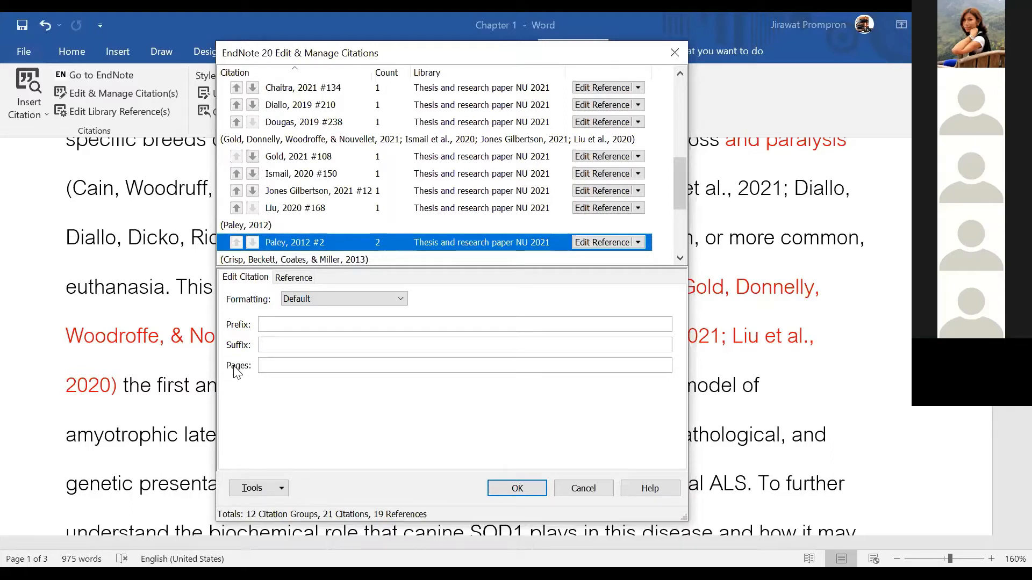
click(266, 365)
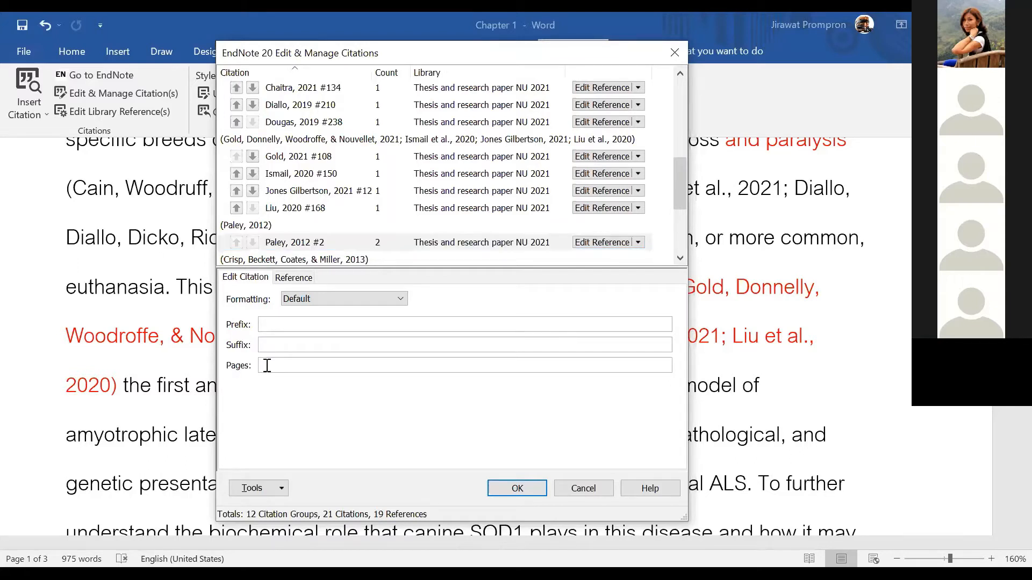
text(11)
click(507, 489)
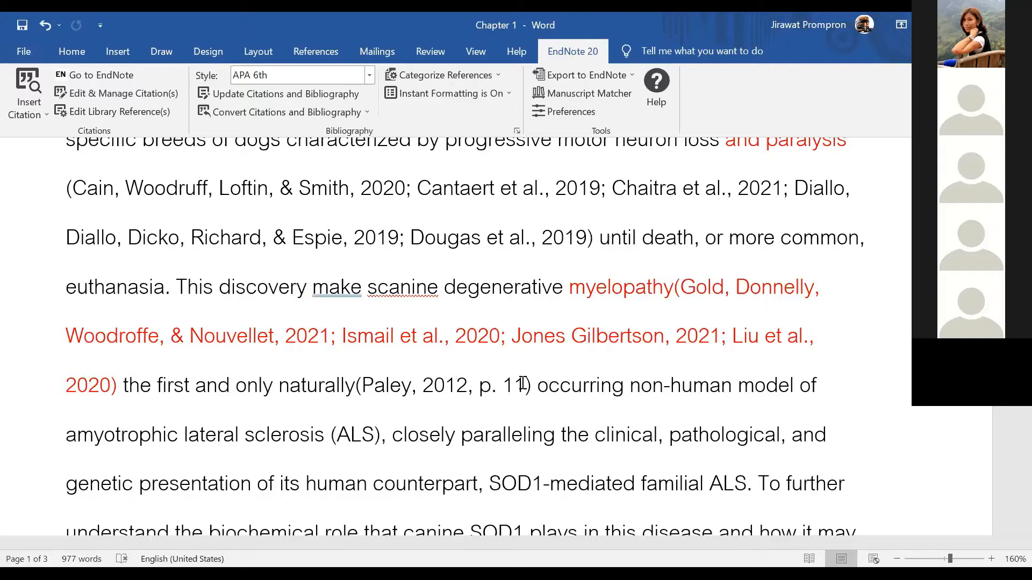
click(422, 395)
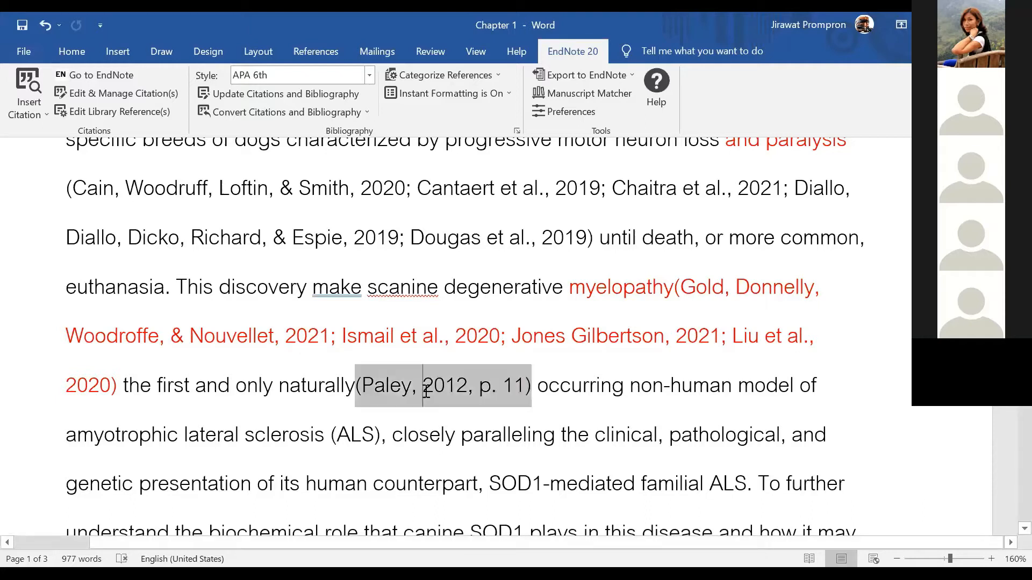
Append pages 20,30 to the Paley citation's Pages field
click(123, 95)
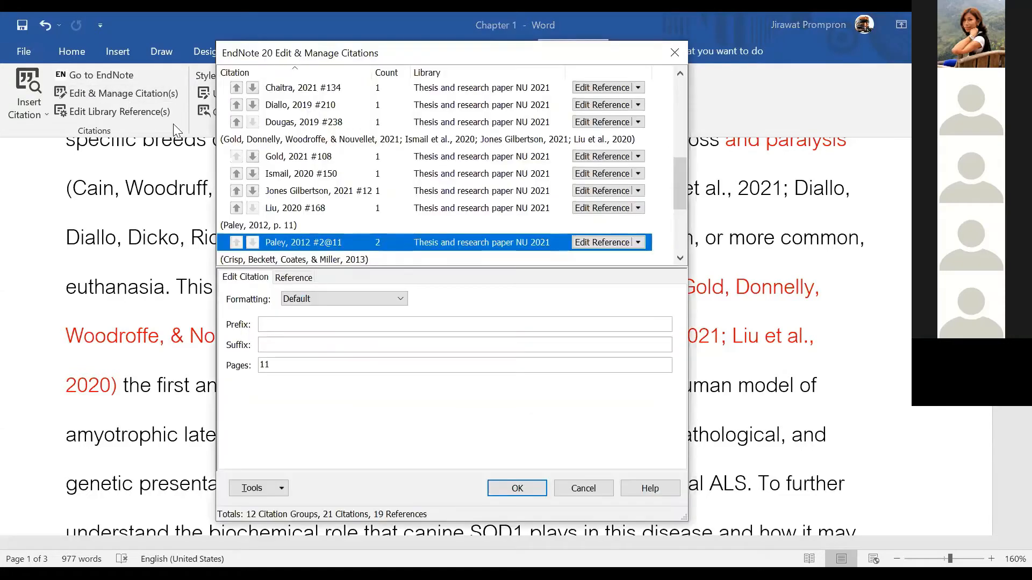
click(290, 367)
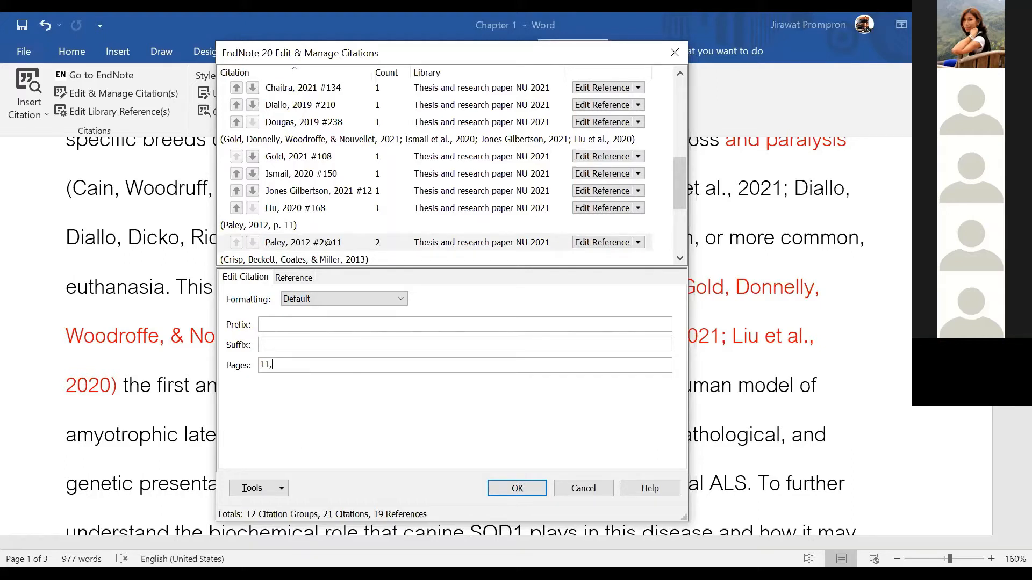
text(20,30)
click(517, 488)
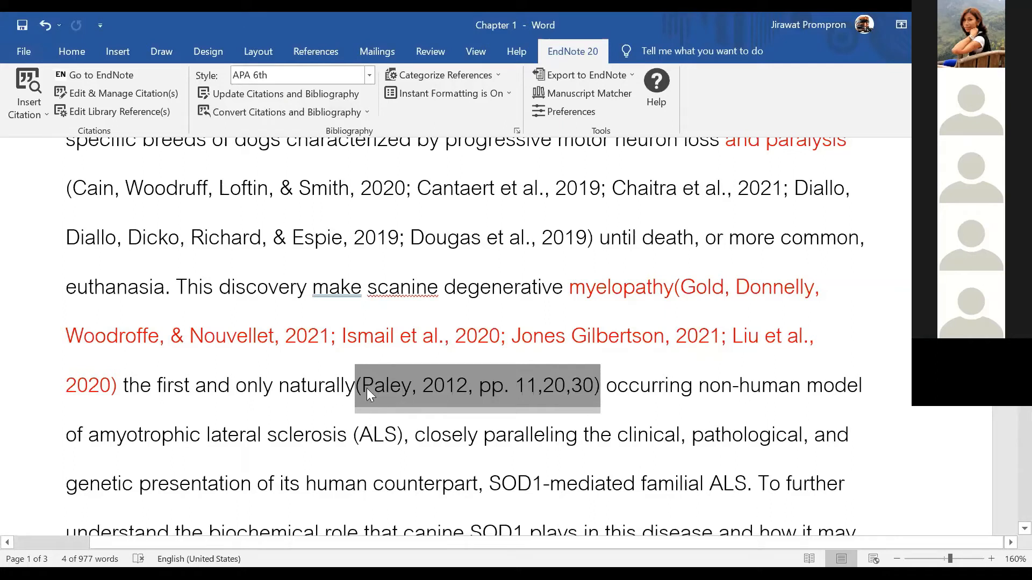
Append -34 to the pages, giving (Paley, 2012, pp. 11,20,30-34)
click(91, 94)
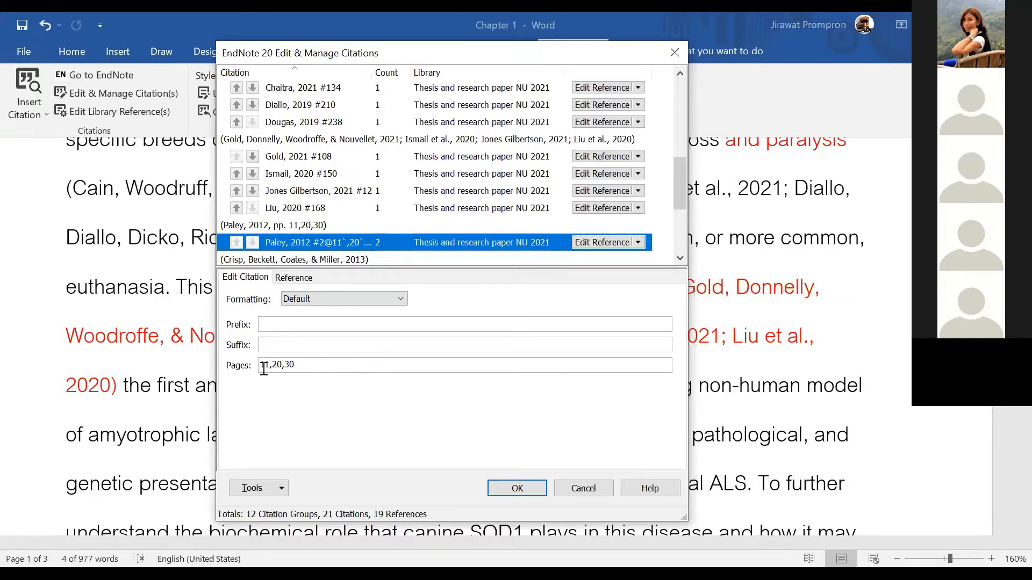
click(300, 367)
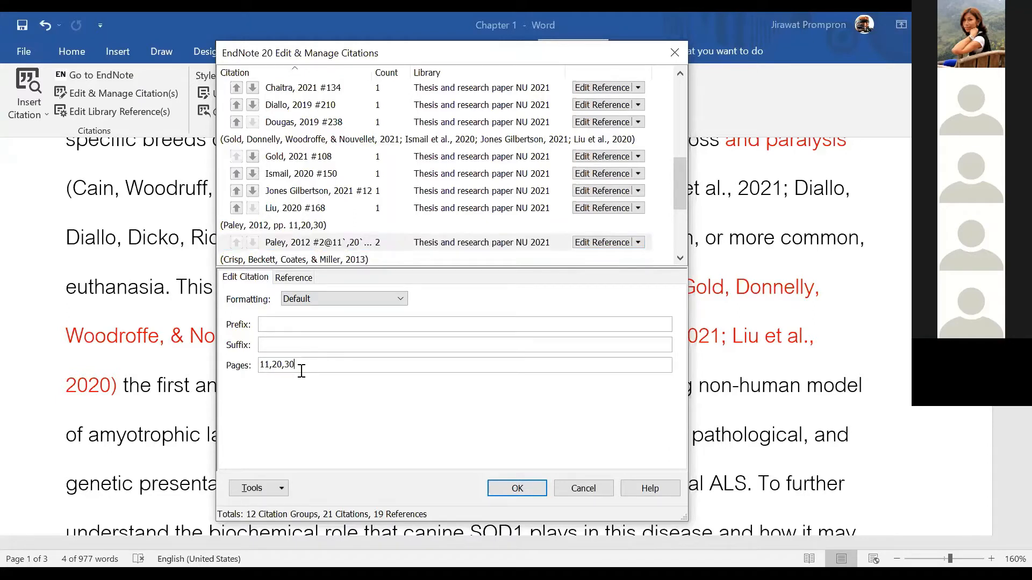
text(-34)
click(504, 488)
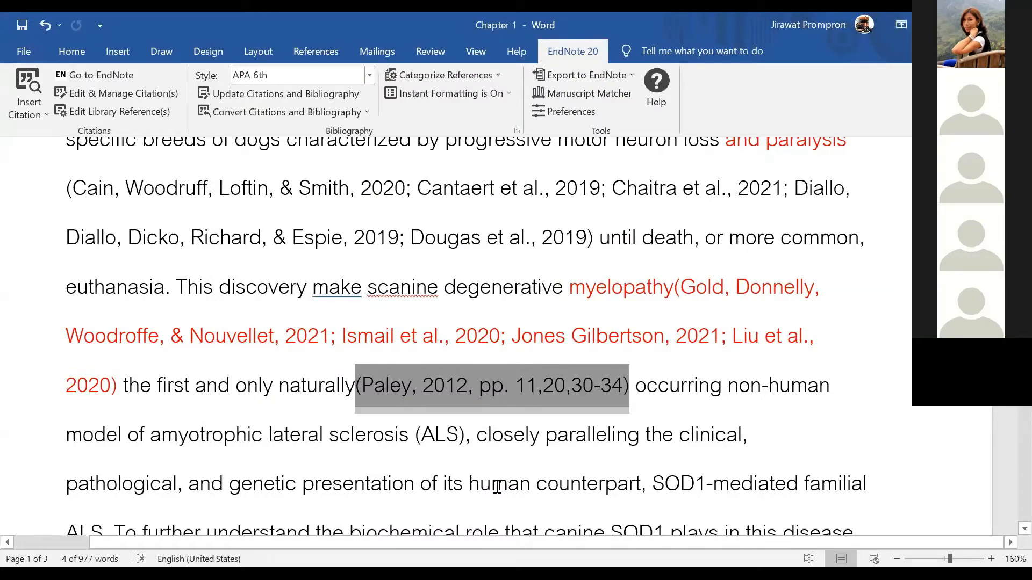
scroll(483, 483, up, 1)
After 'the only two SOD1 mutations', search the EndNote library for 'thesis'
scroll(420, 438, up, 1)
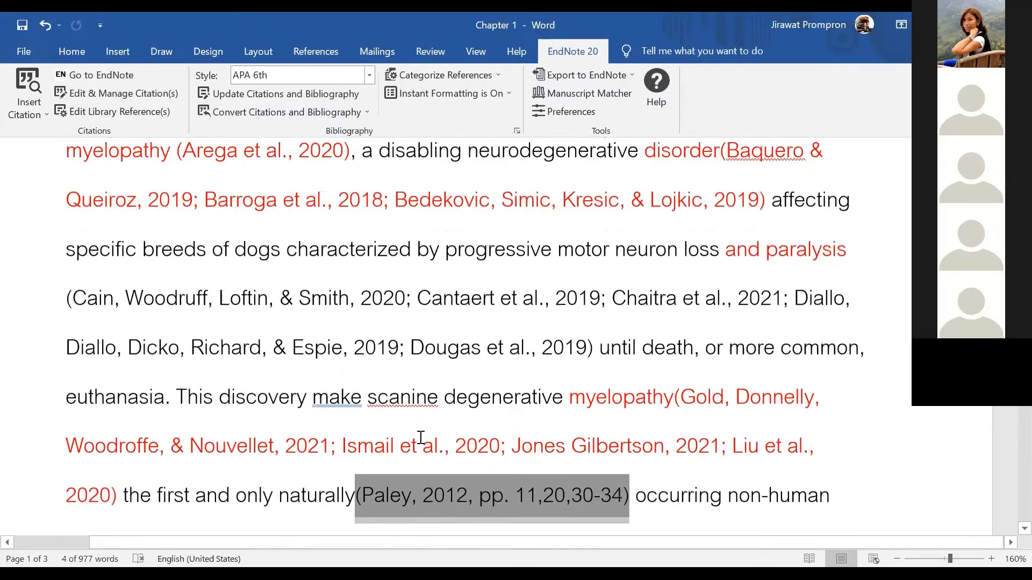
scroll(419, 430, down, 5)
scroll(440, 418, down, 1)
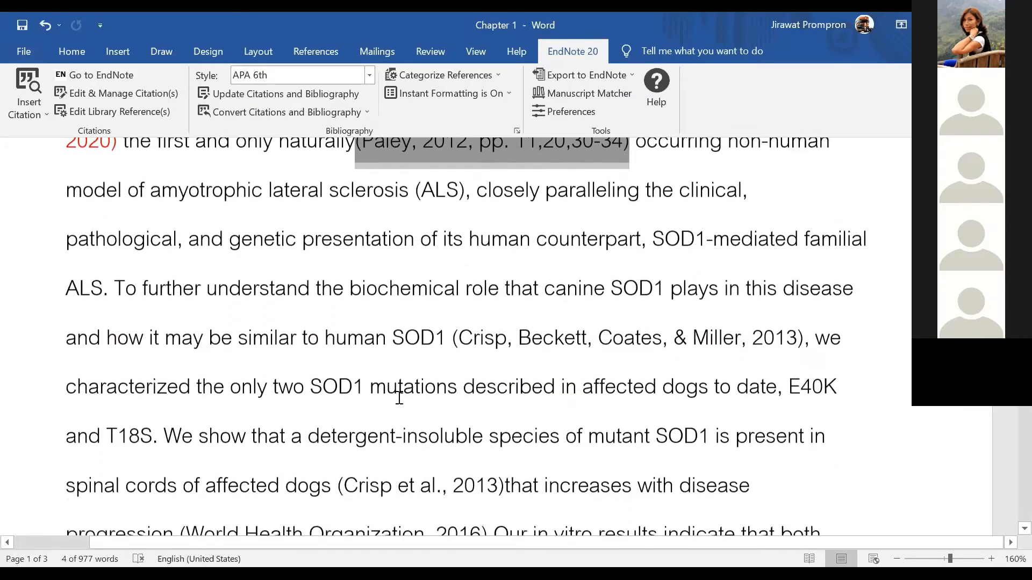
click(458, 387)
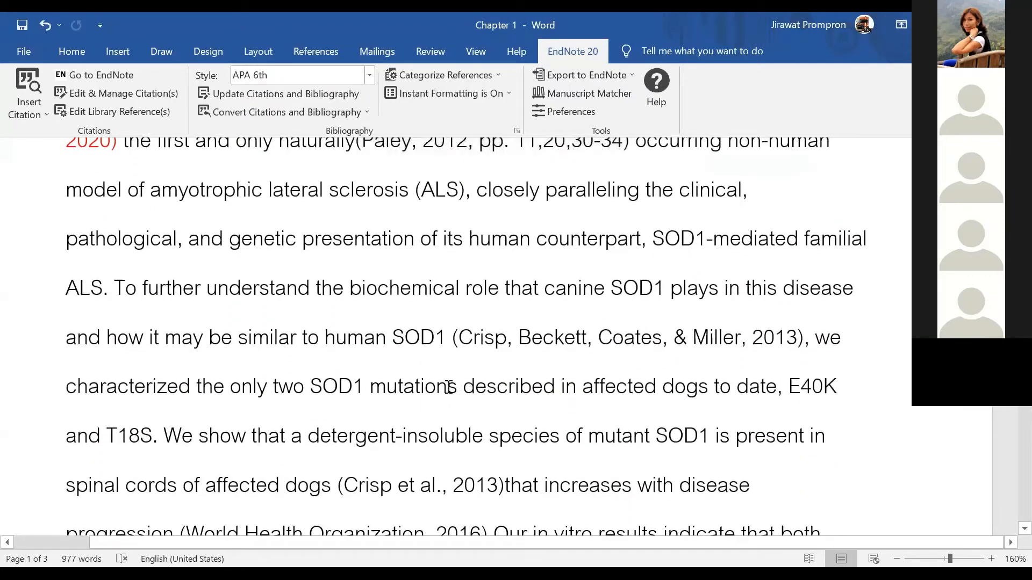
click(43, 110)
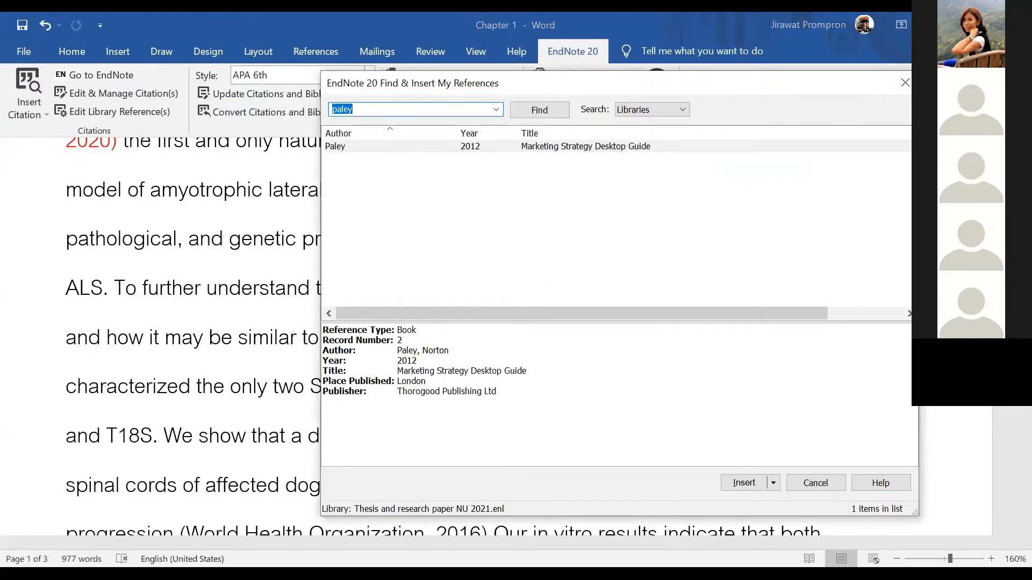
text(gra)
key(BackSpace)
key(BackSpace)
key(BackSpace)
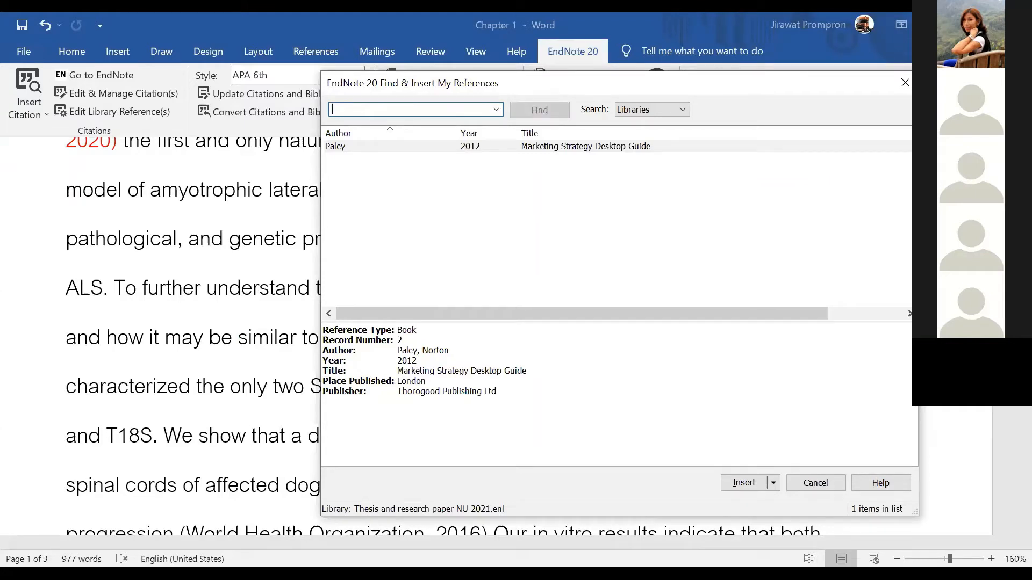
text(gr)
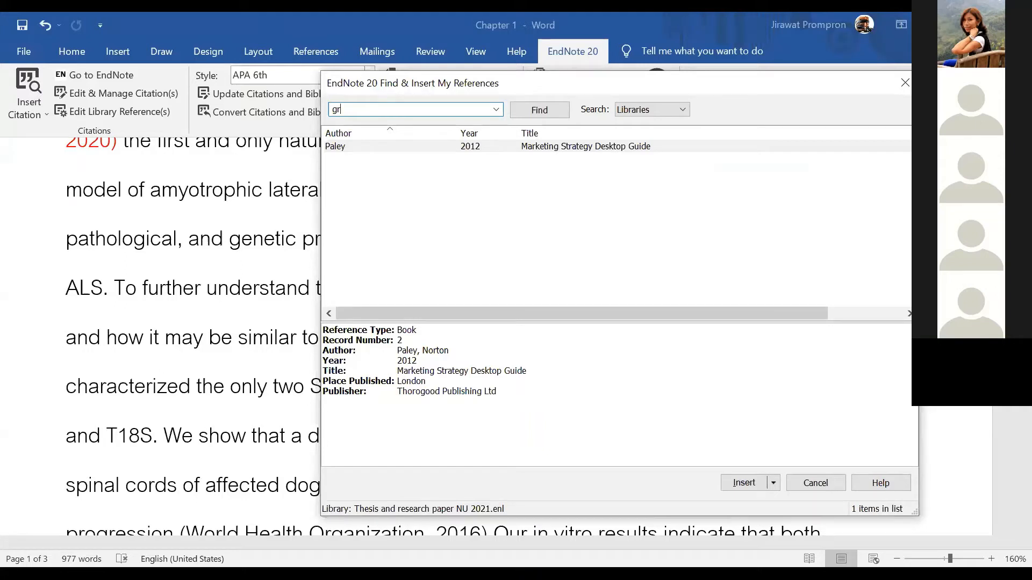
key(BackSpace)
key(BackSpace)
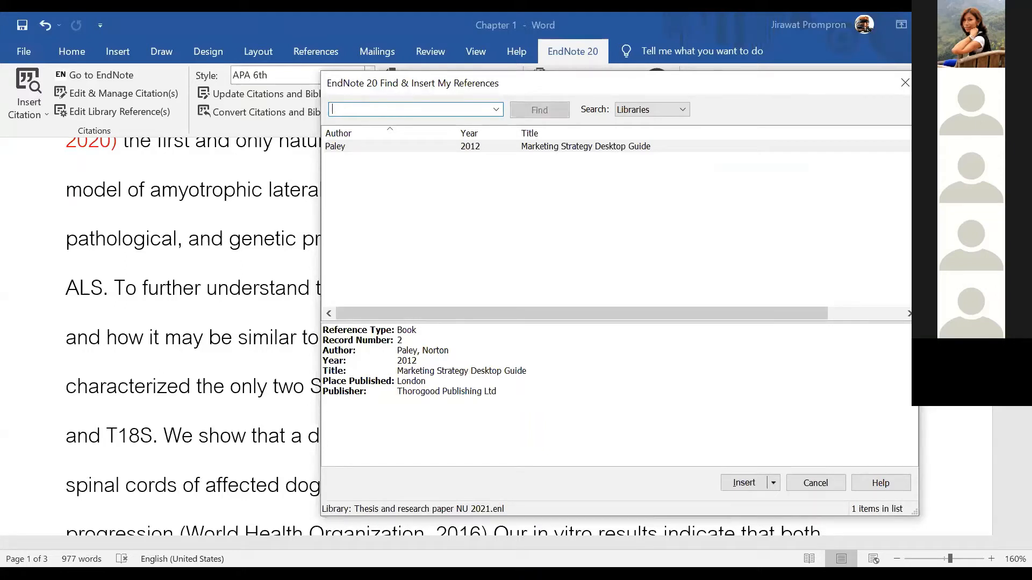
text(thesis)
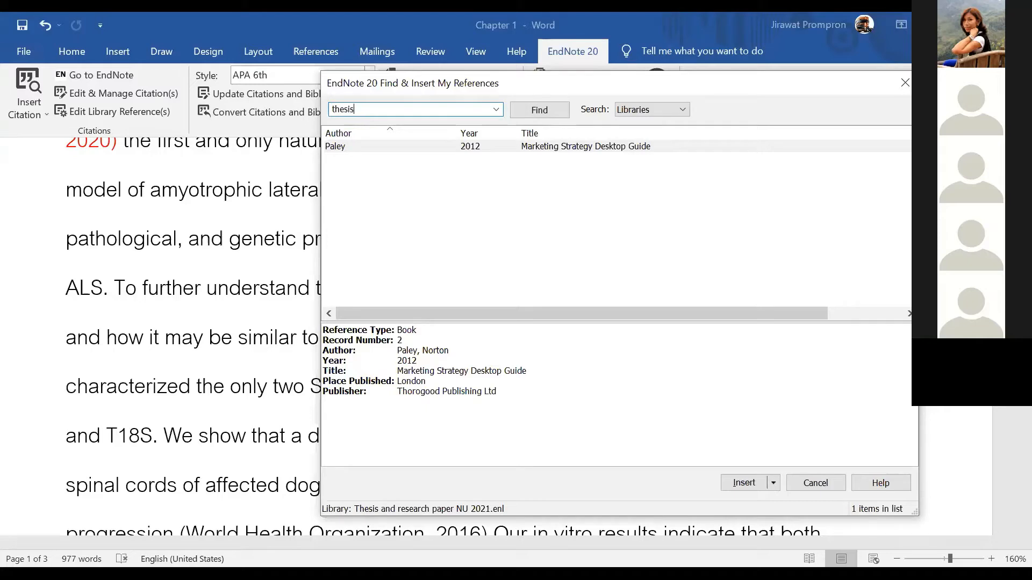
key(Return)
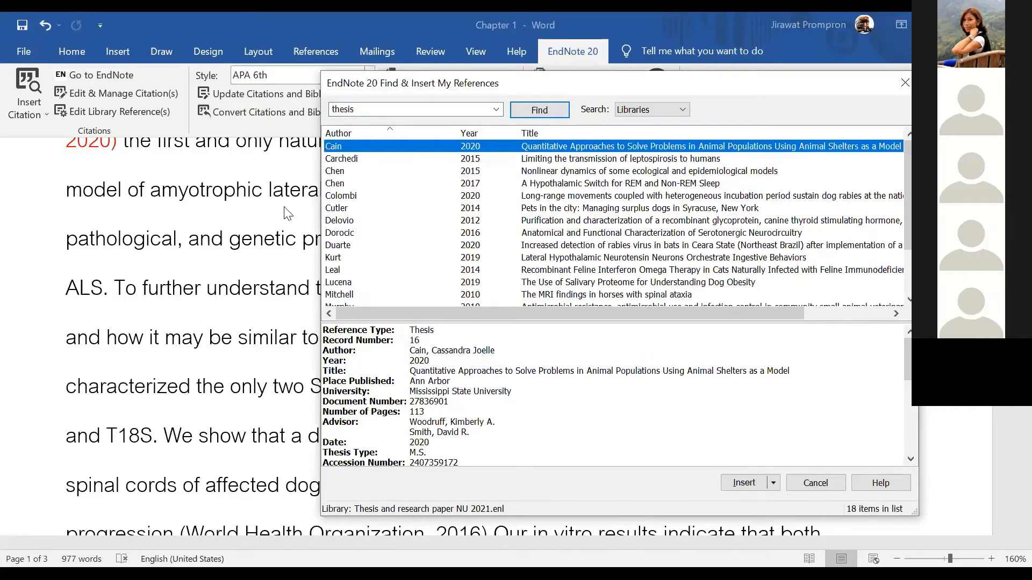
Insert the Nesheli 2013 thesis as a (Nesheli, 2013) citation
drag(495, 308, 499, 336)
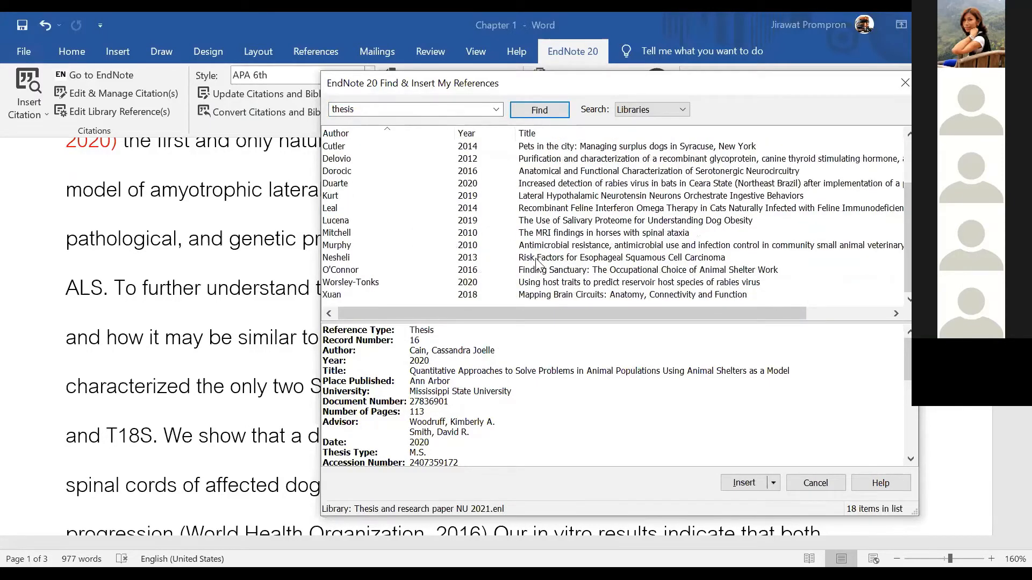
click(543, 260)
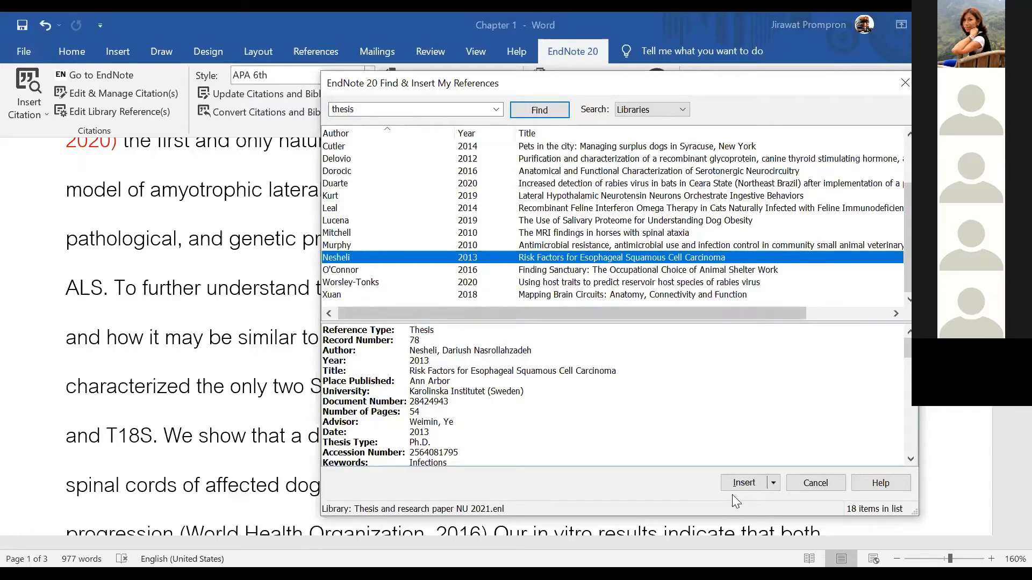
click(752, 483)
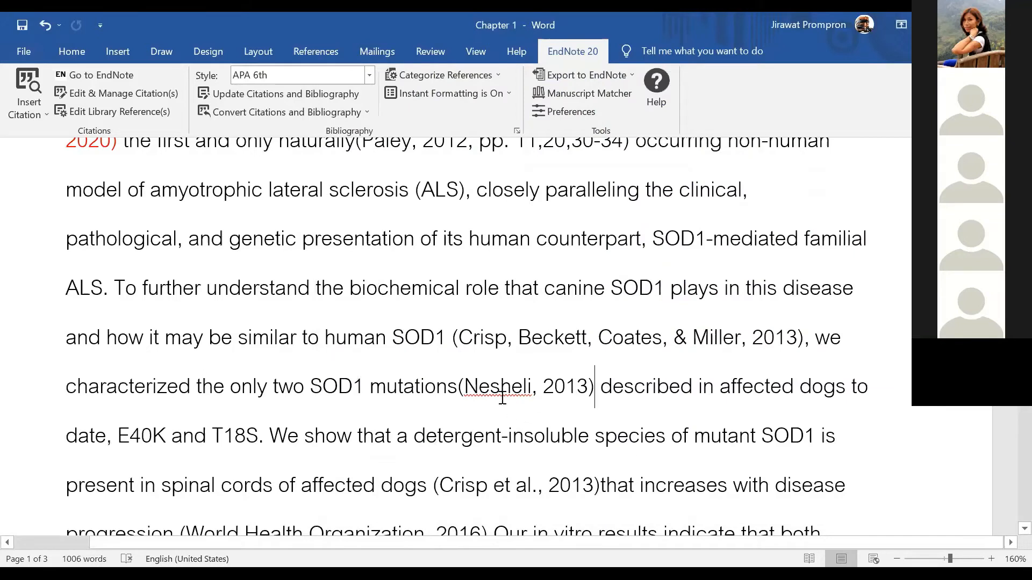
click(504, 398)
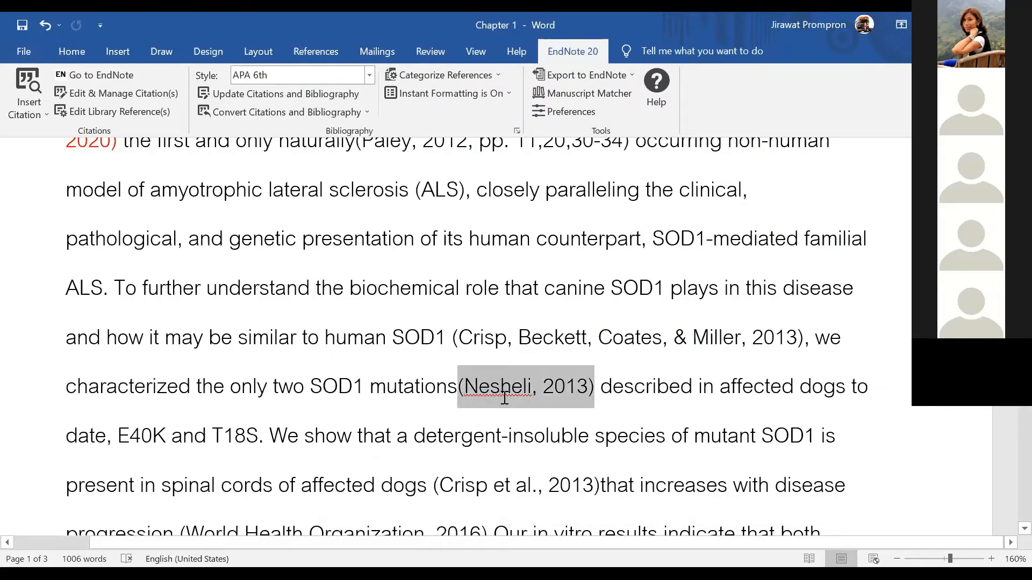
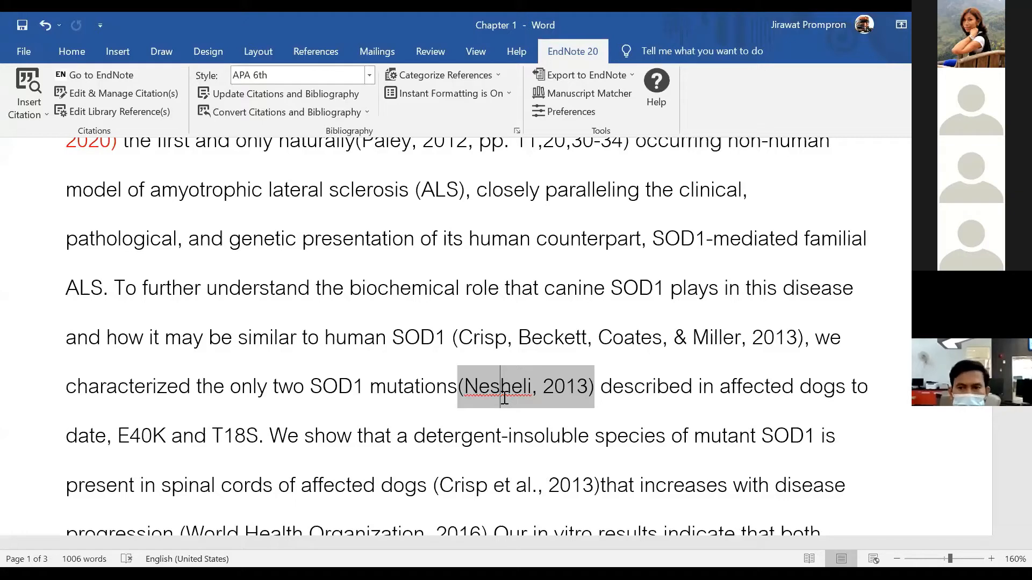
Select the (Nesheli, 2013) citation and open EndNote's Edit & Manage Citation(s)
click(466, 387)
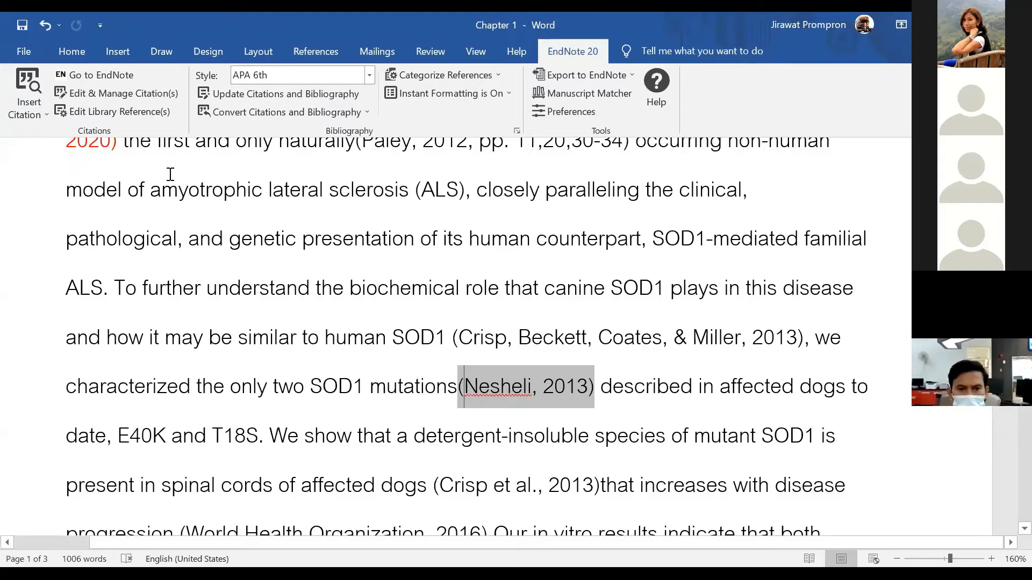
click(136, 91)
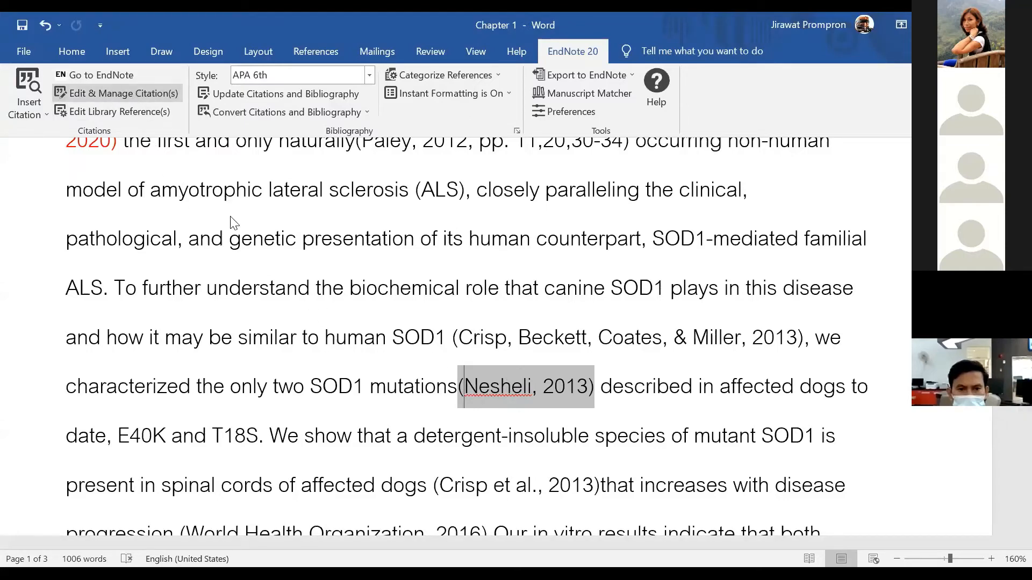
Add the prefix 'Cited in' so the citation reads (Cited in Nesheli, 2013)
click(269, 326)
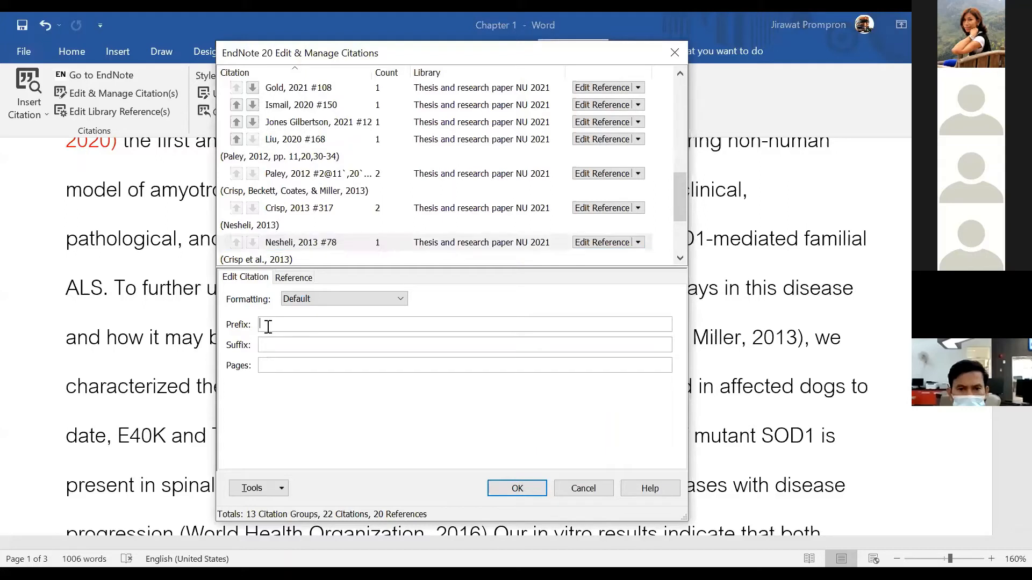
text(Cit)
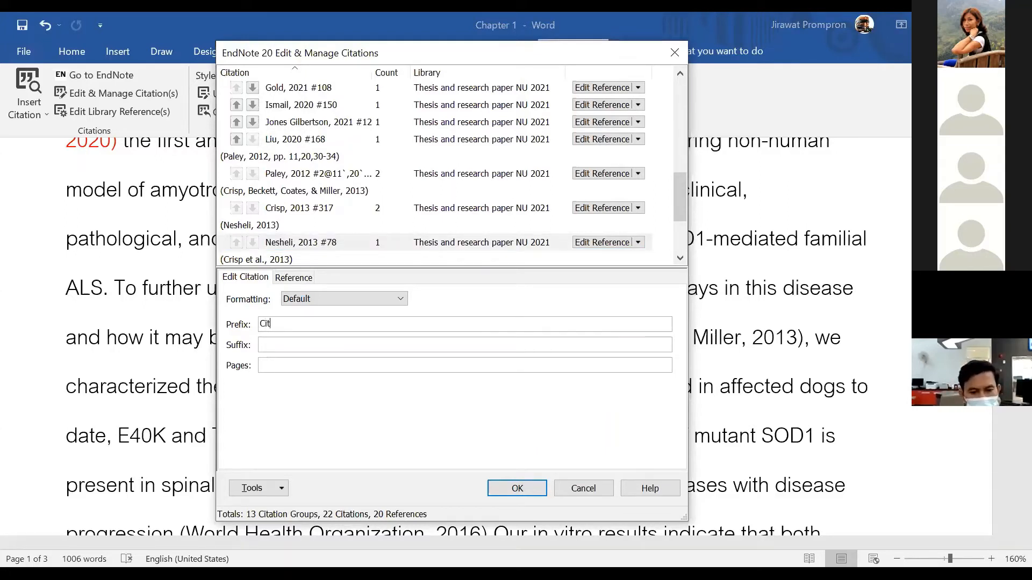
text(ed in)
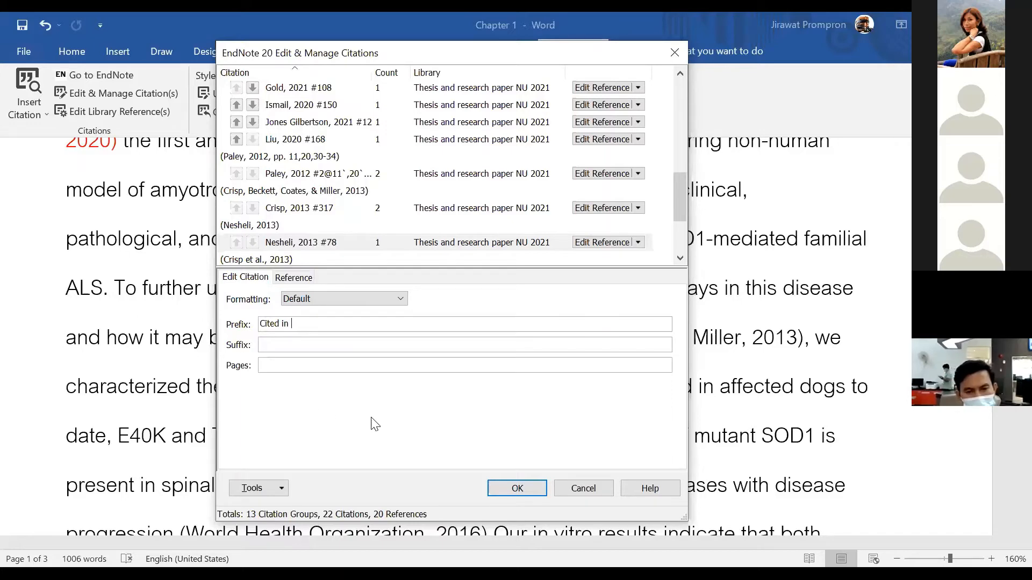
click(501, 492)
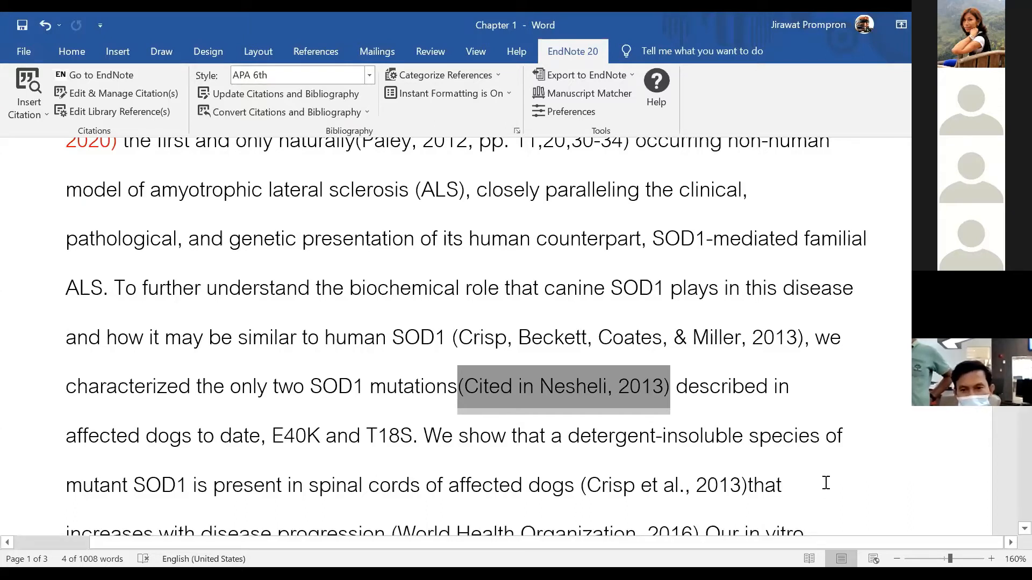
click(582, 396)
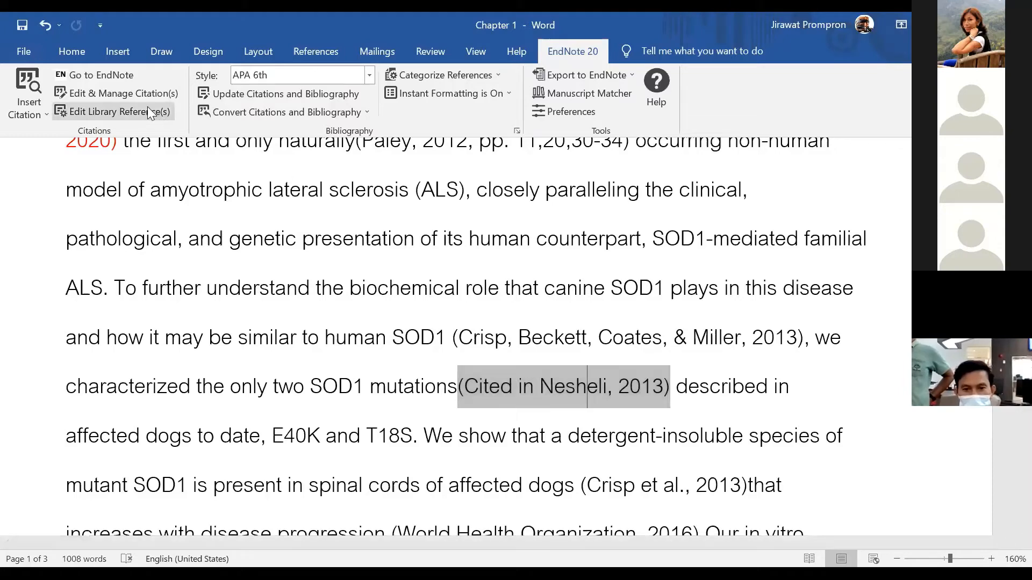
click(134, 98)
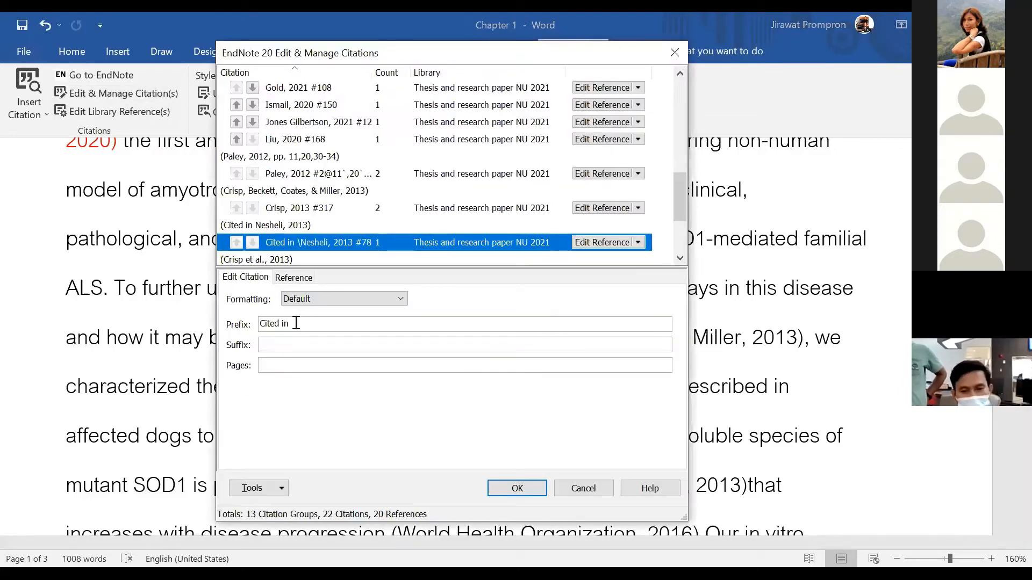
drag(303, 329, 264, 330)
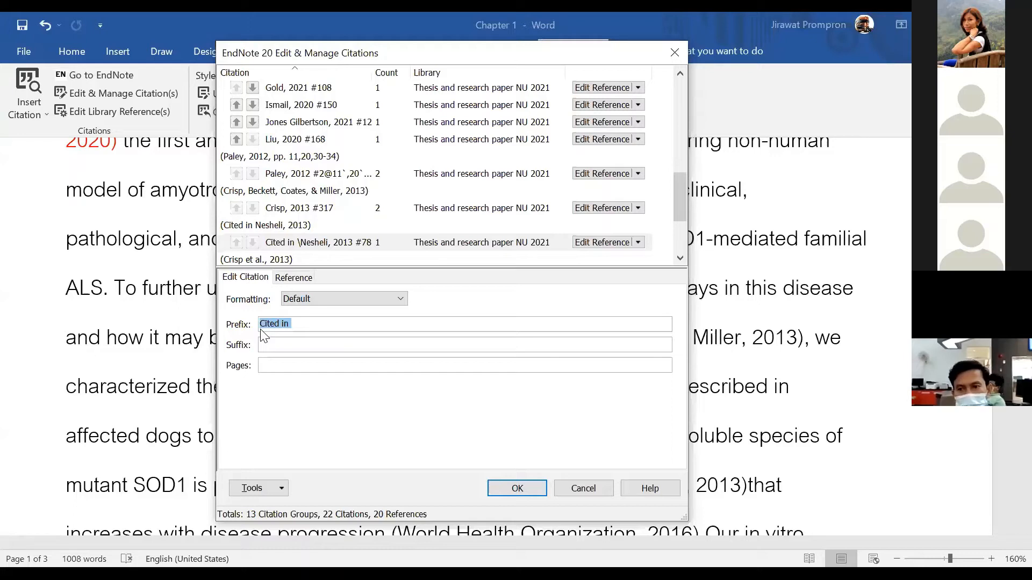
click(316, 323)
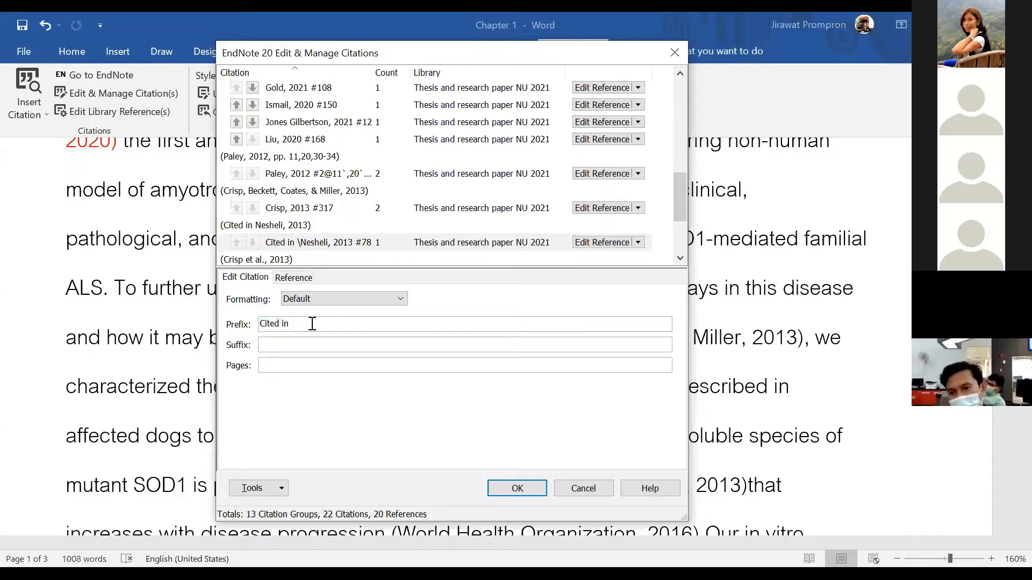
click(281, 346)
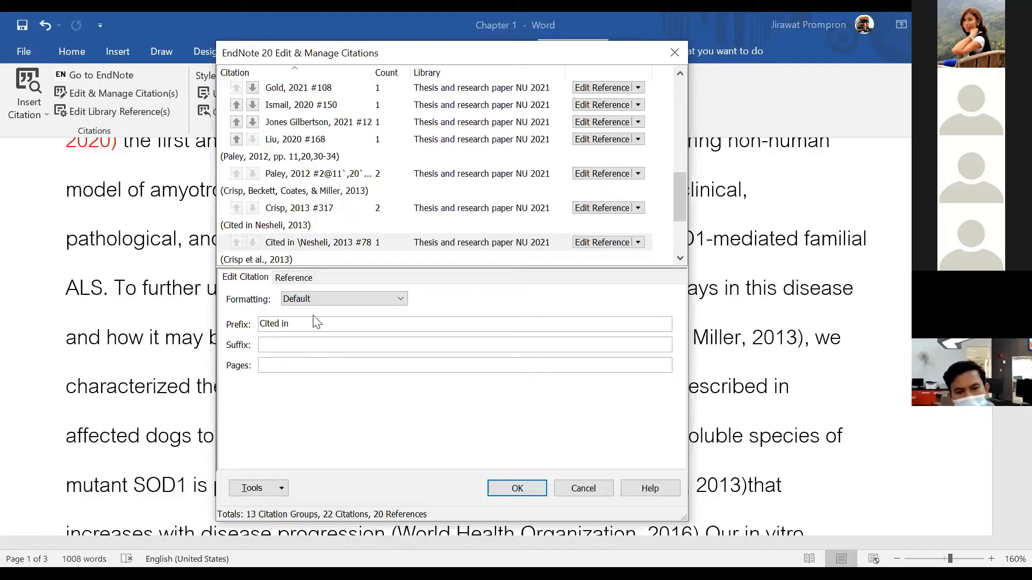
click(317, 300)
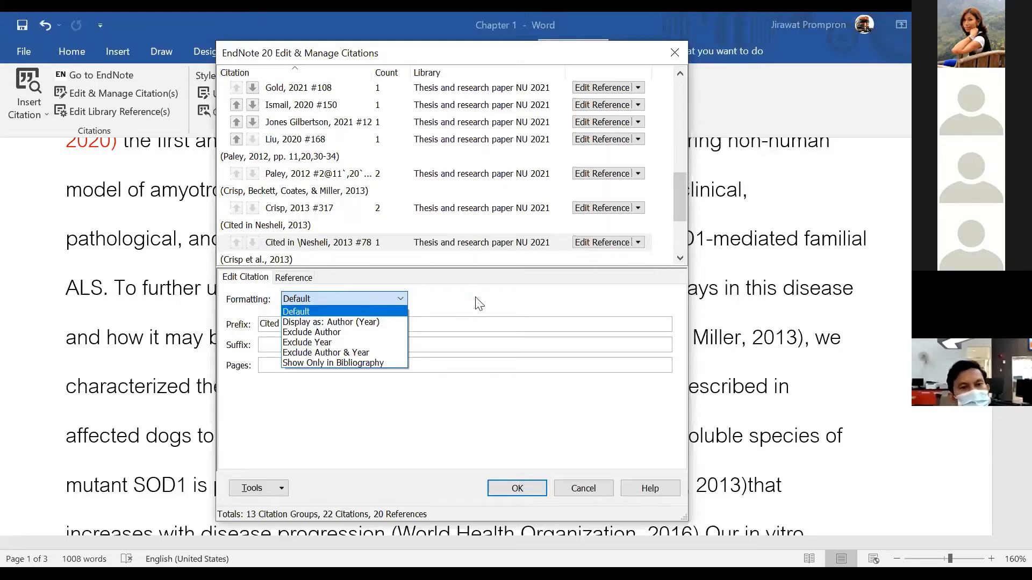
click(418, 325)
click(583, 493)
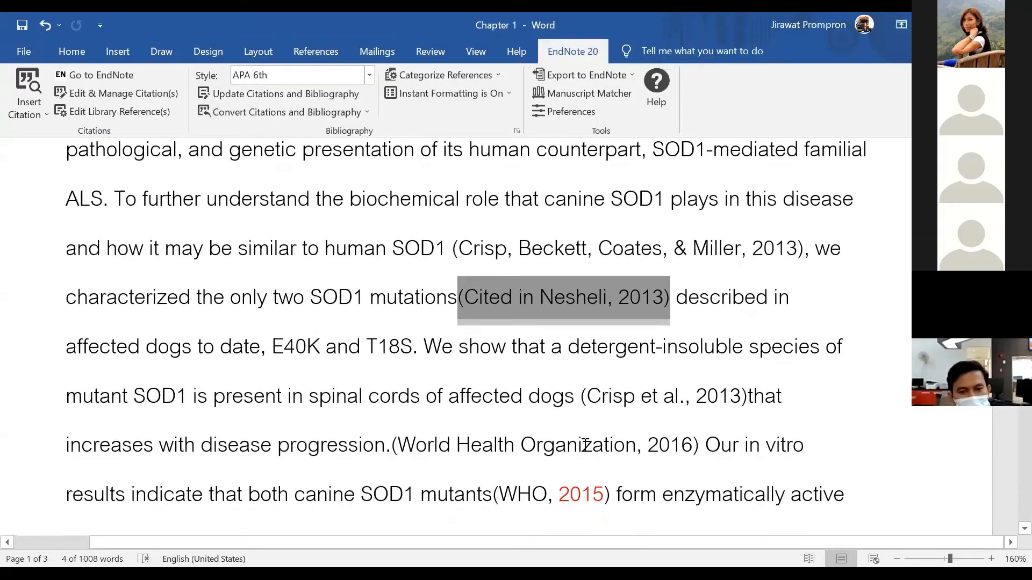
scroll(581, 446, down, 5)
scroll(581, 438, down, 6)
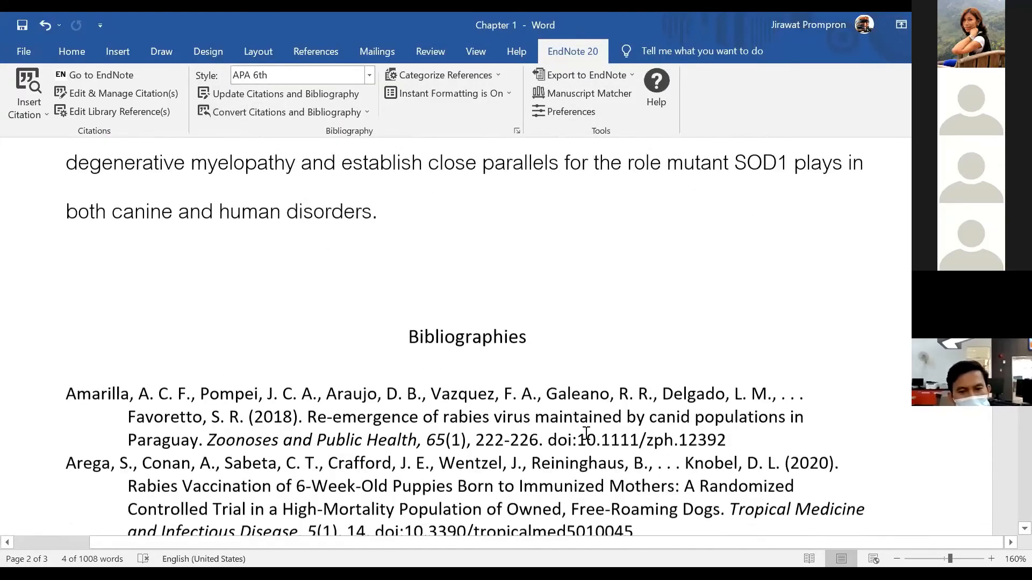
scroll(612, 407, down, 3)
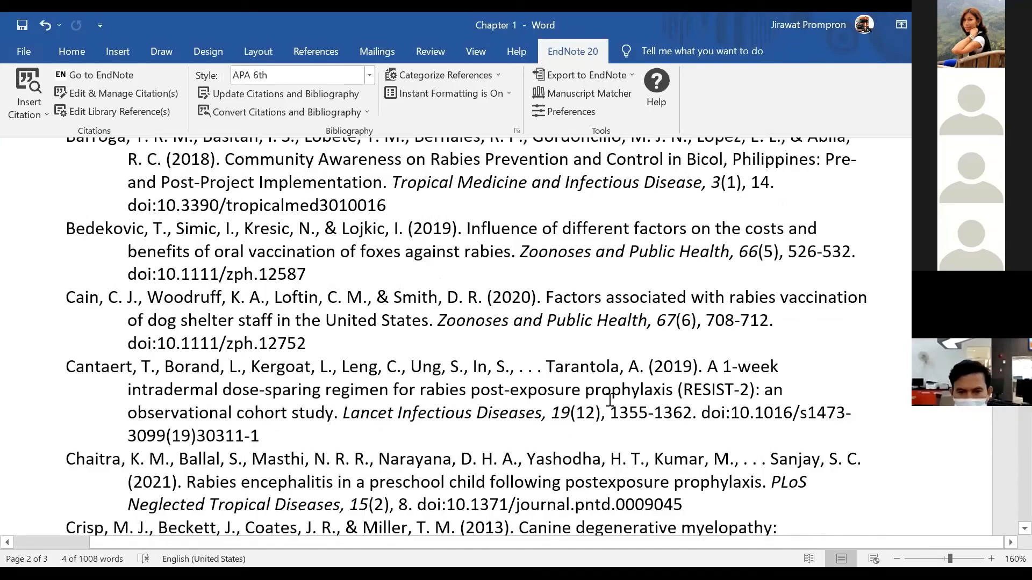
scroll(609, 403, up, 12)
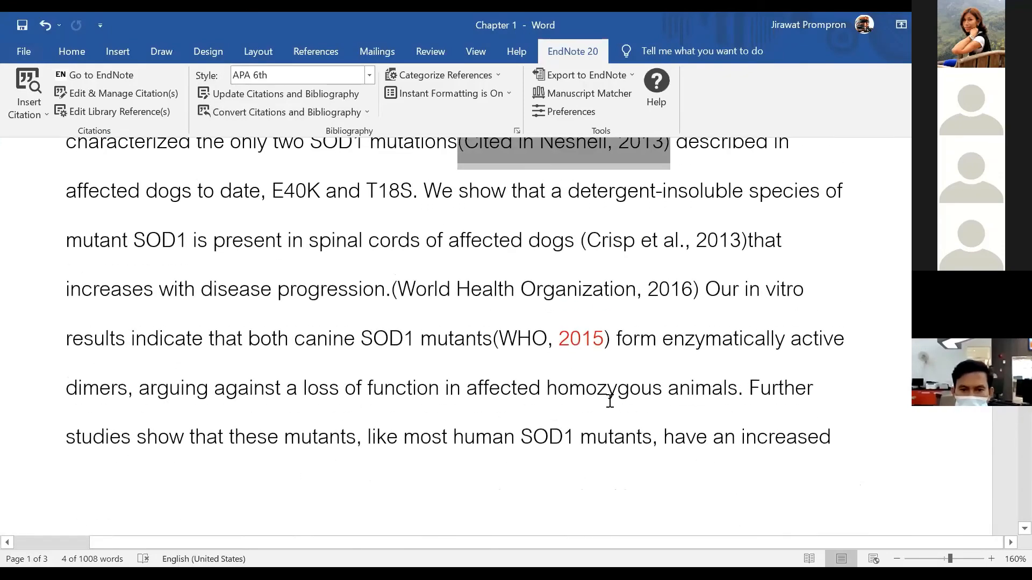
scroll(610, 403, up, 3)
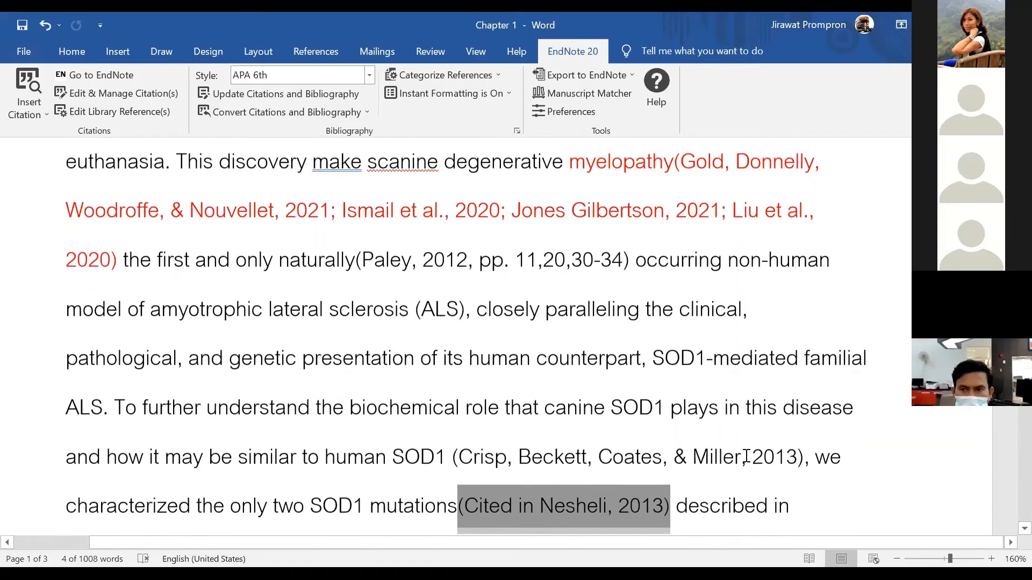
scroll(645, 446, down, 1)
click(533, 399)
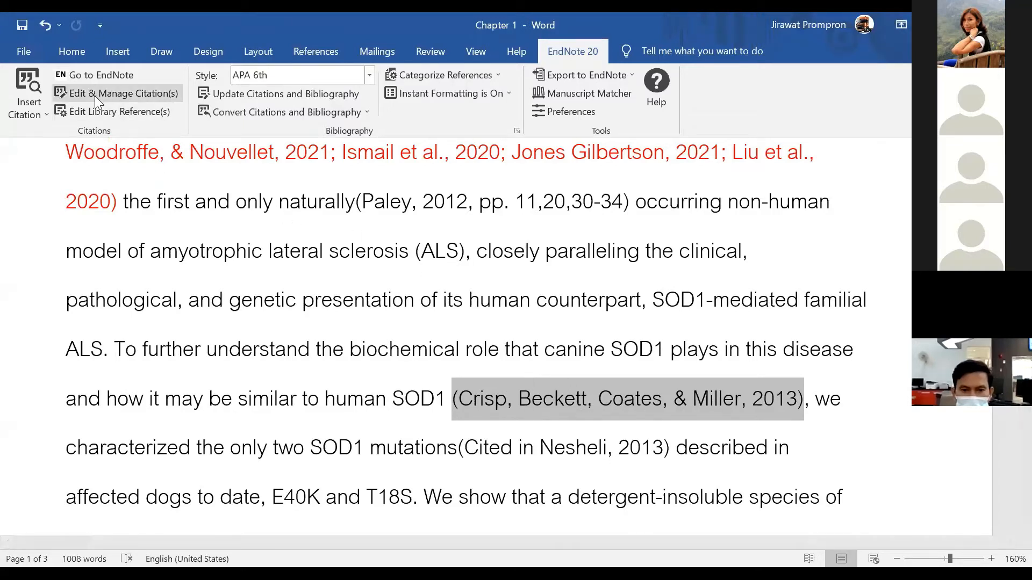
Remove the Crisp, Beckett, Coates, & Miller 2013 citation with Edit Reference > Remove Citation
click(145, 93)
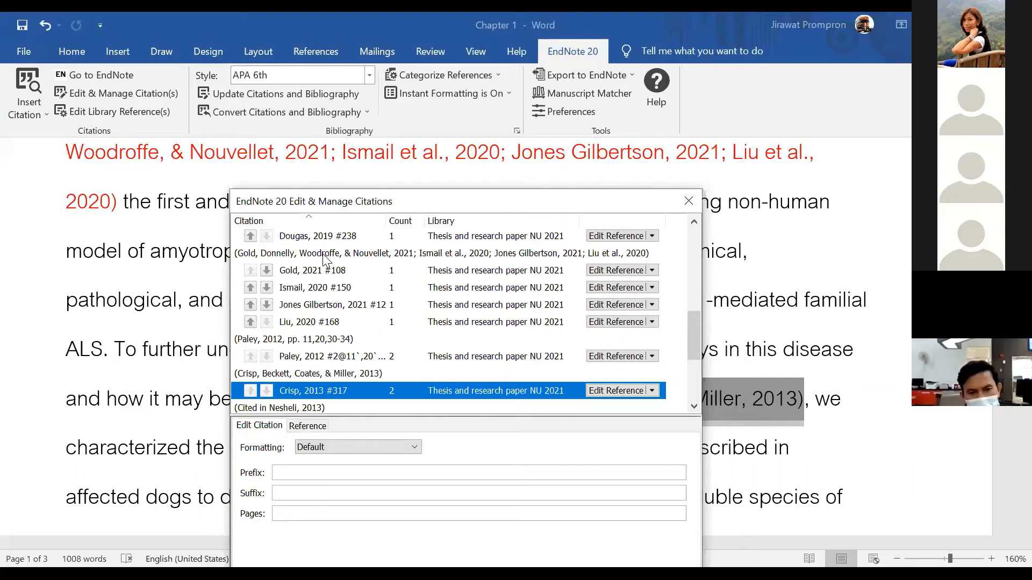
click(652, 391)
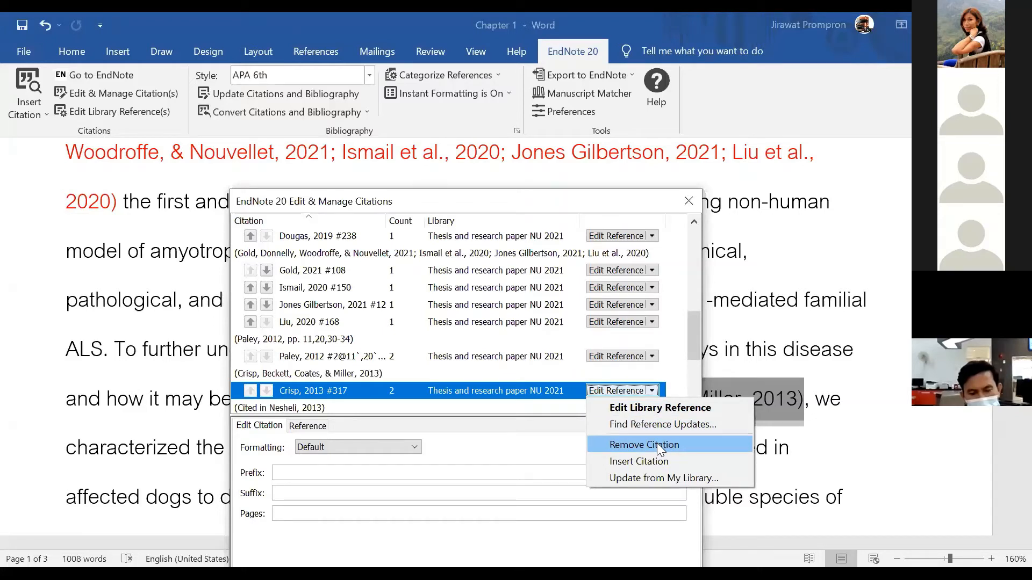
click(415, 329)
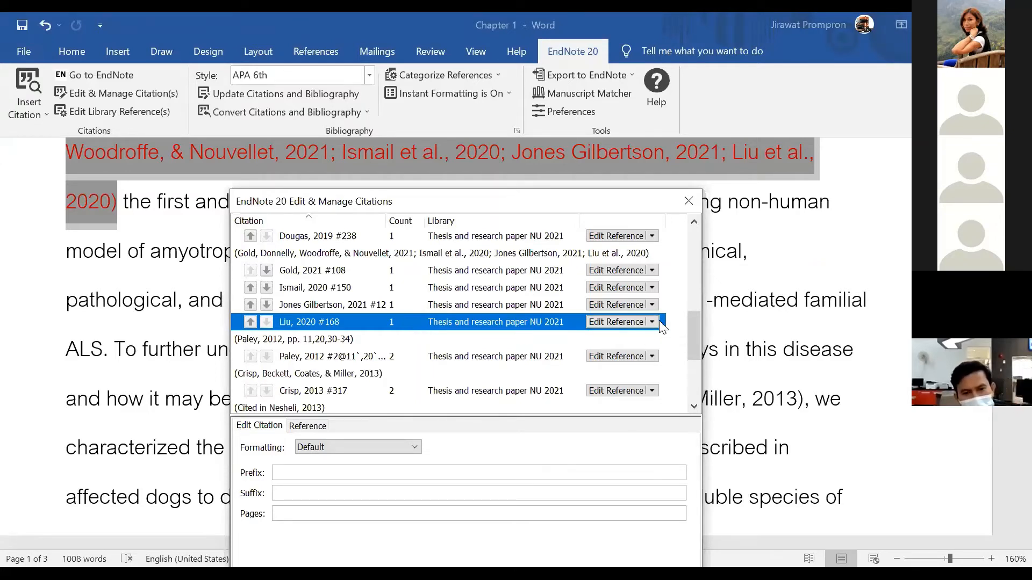
click(652, 323)
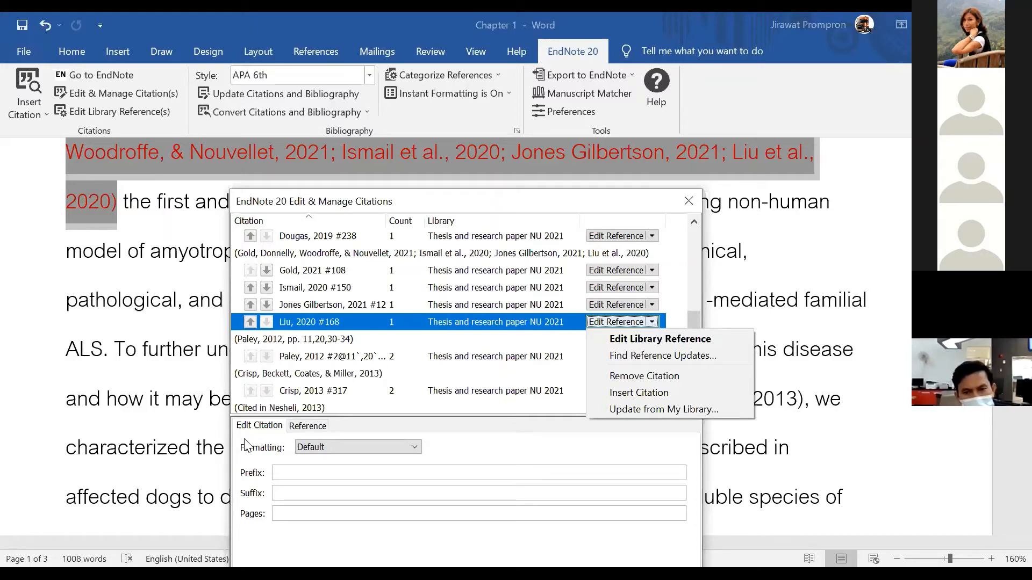
click(465, 391)
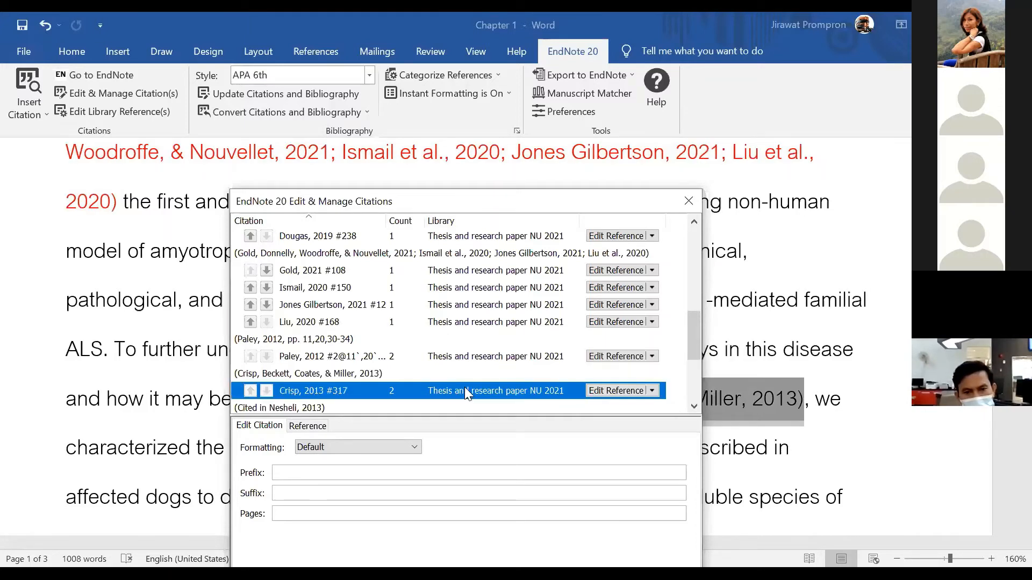
click(652, 391)
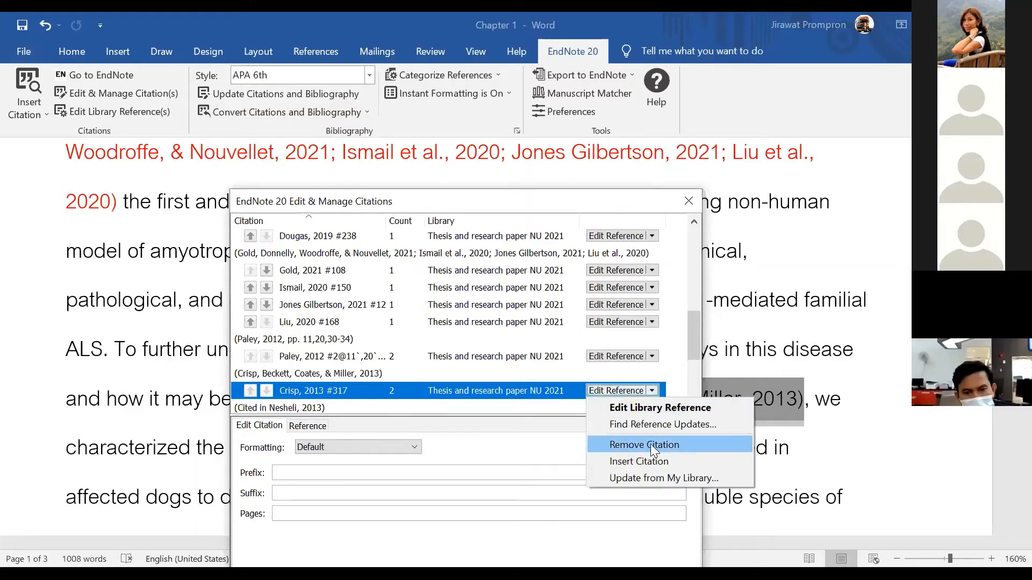
click(650, 444)
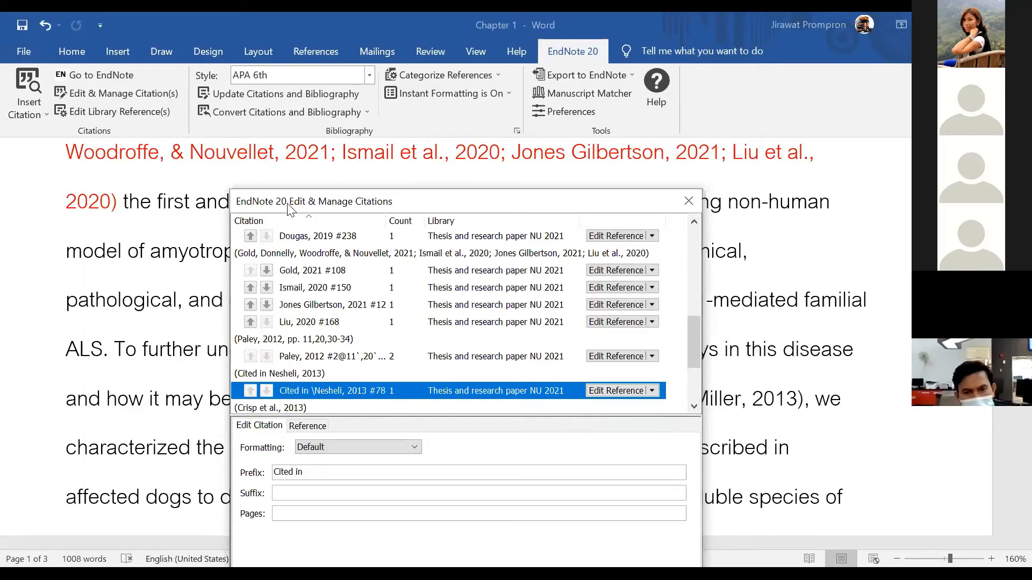
drag(291, 209, 243, 74)
click(484, 502)
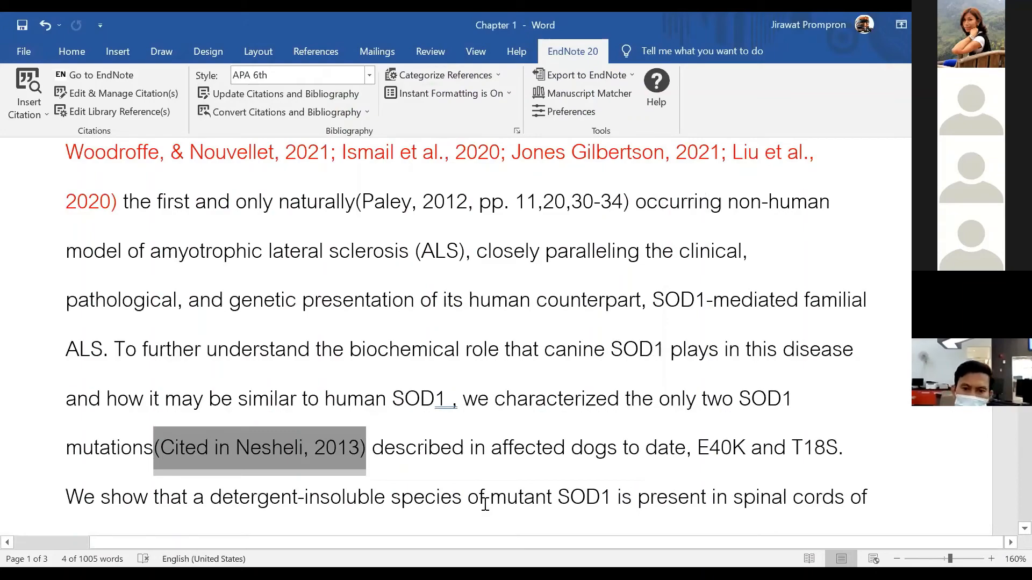
Scroll through Chapter 1 to review the author–date in-text citations
scroll(687, 470, down, 5)
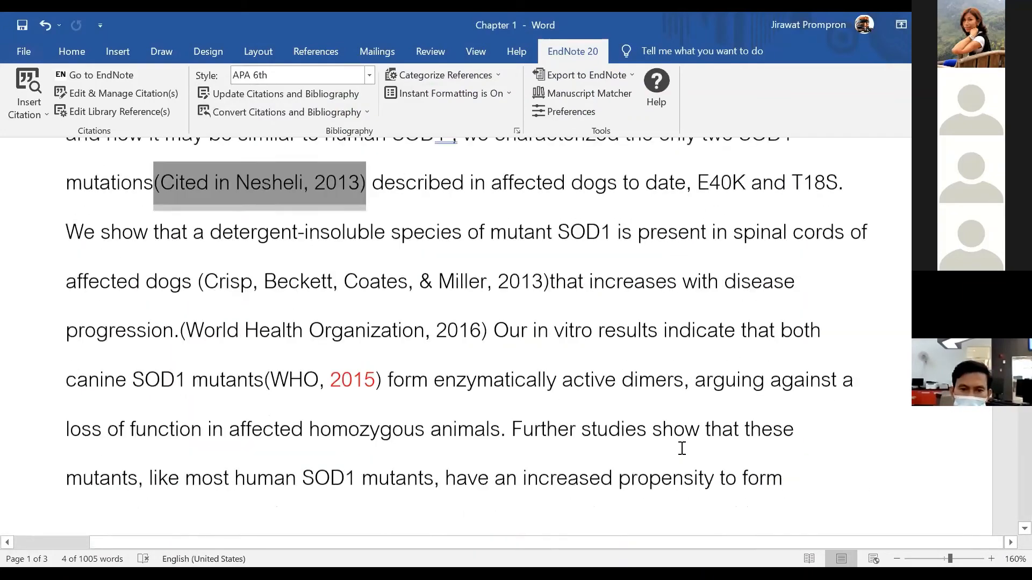
scroll(682, 449, down, 15)
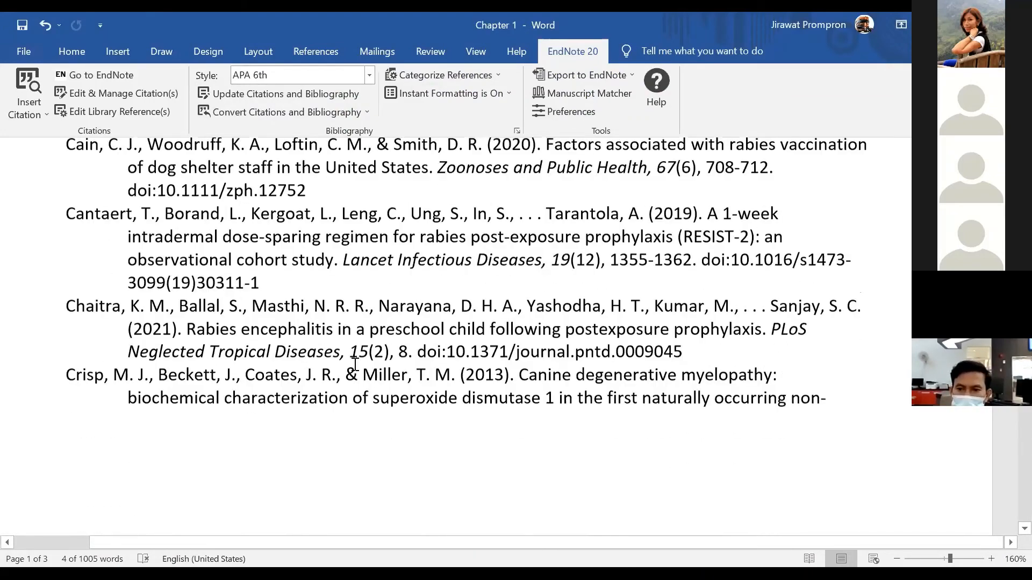
scroll(354, 364, up, 3)
scroll(355, 364, down, 3)
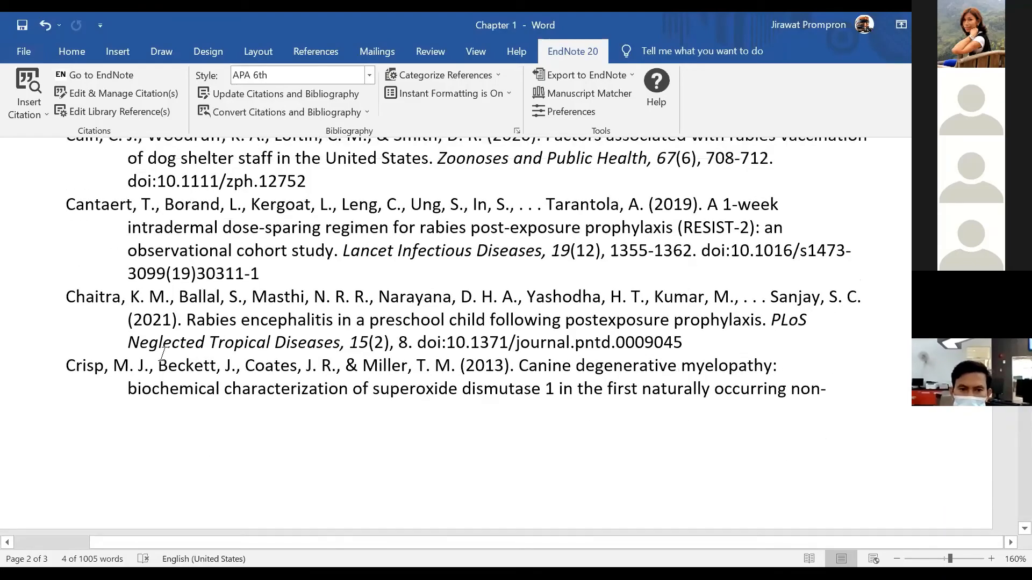
scroll(477, 369, up, 15)
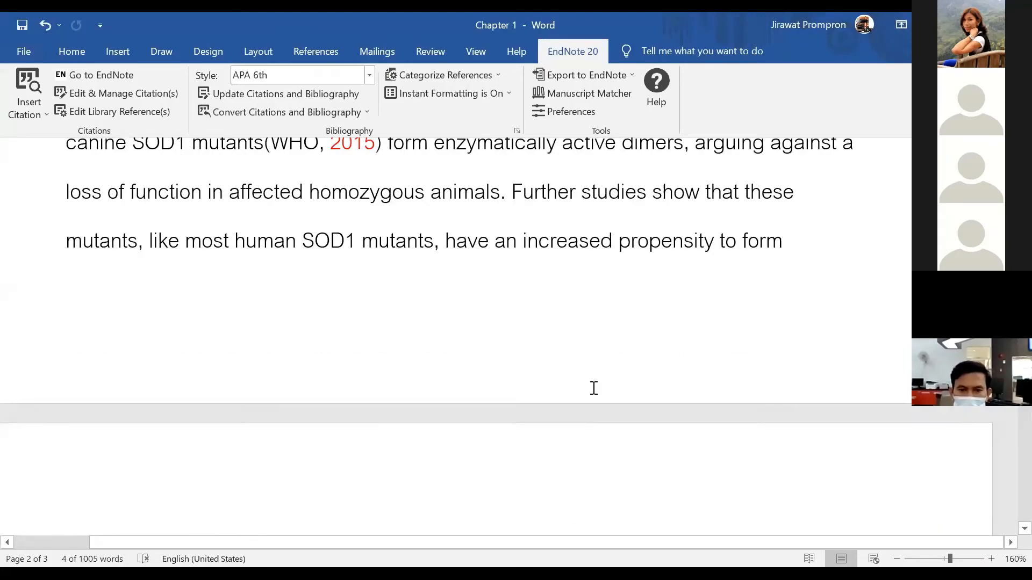
scroll(594, 388, up, 10)
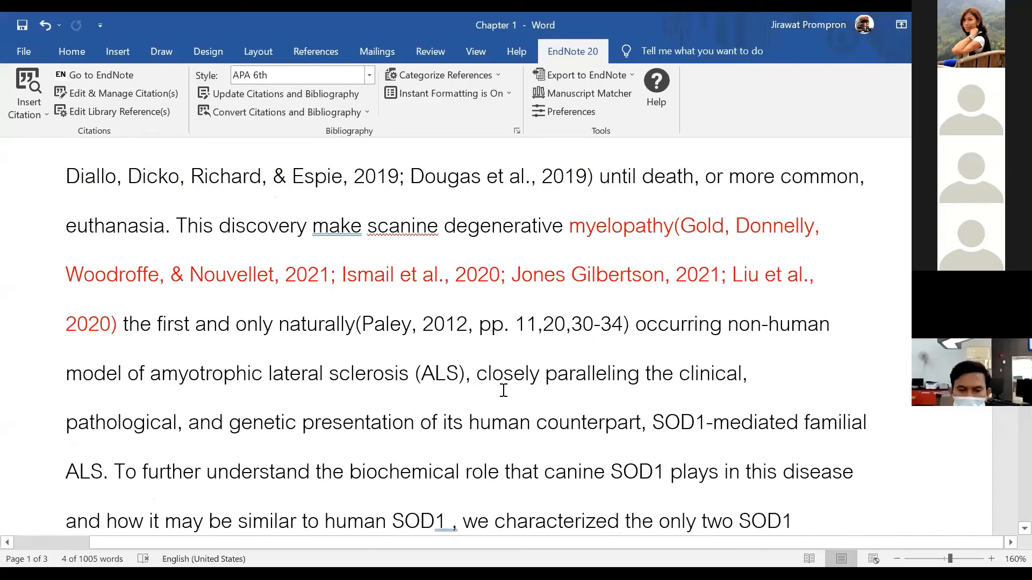
scroll(504, 390, up, 10)
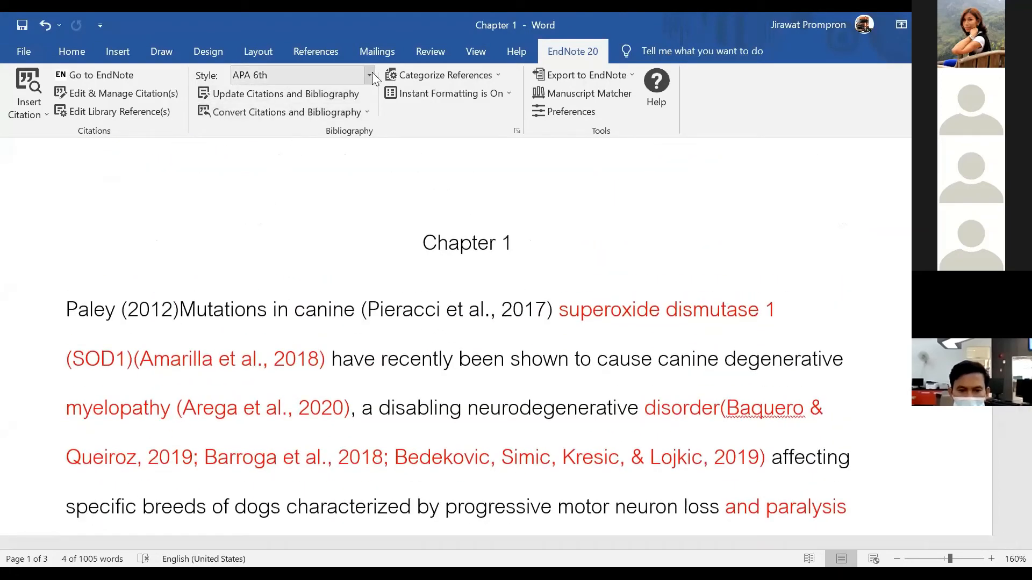
Switch the citation style to Vancouver and check the numbered references
click(369, 75)
scroll(331, 313, down, 5)
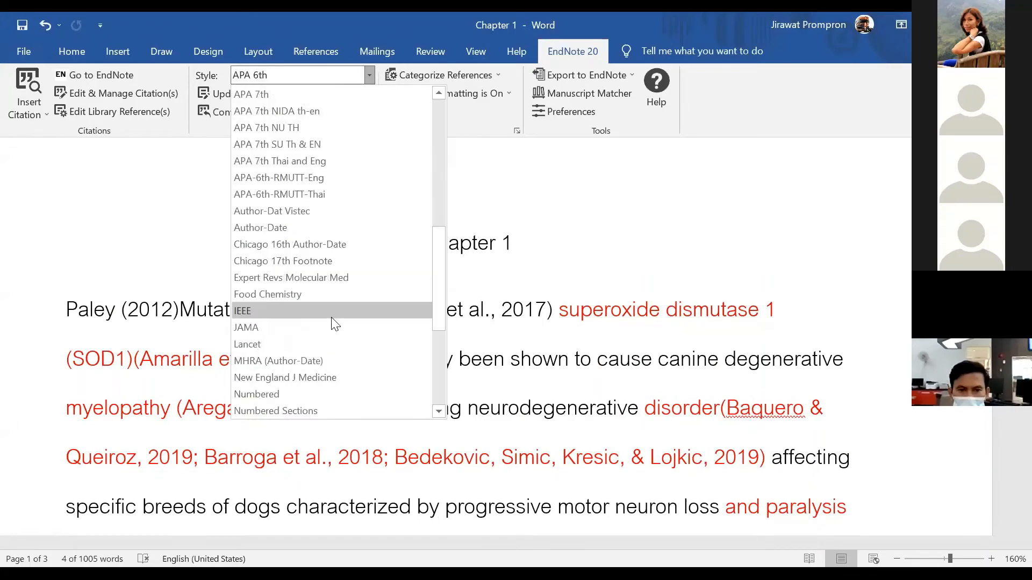
scroll(334, 322, down, 4)
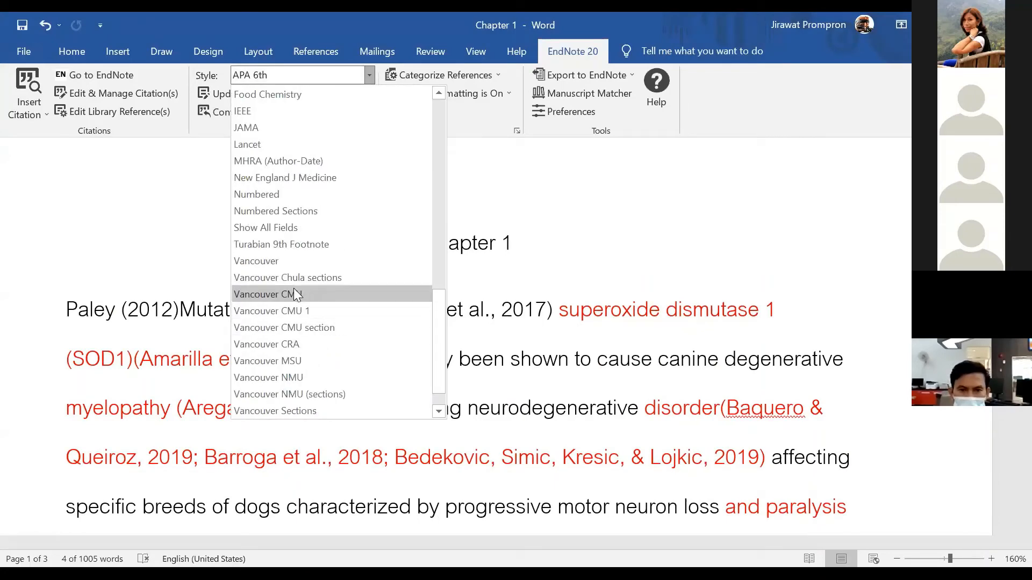
click(290, 260)
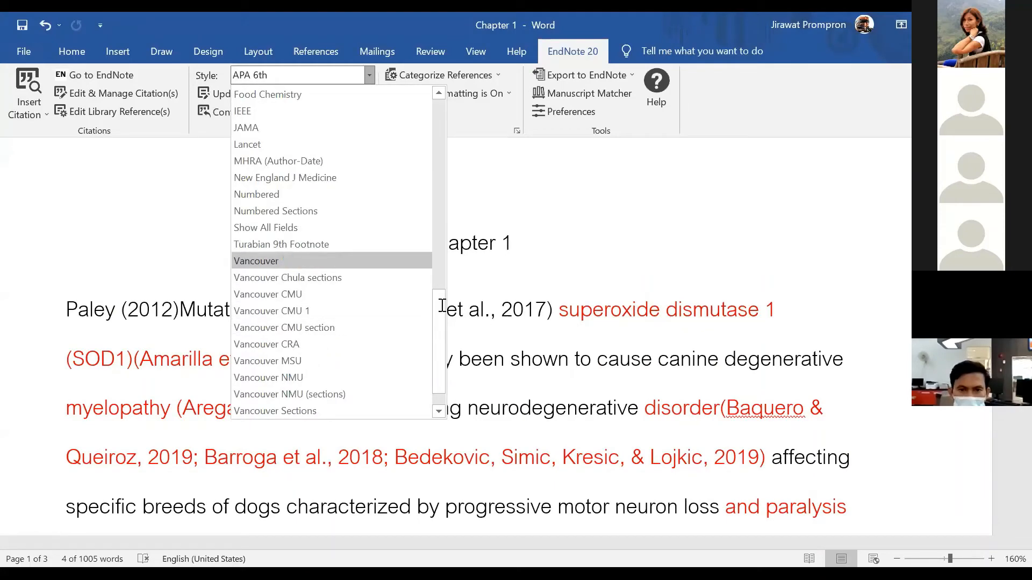
scroll(450, 359, down, 15)
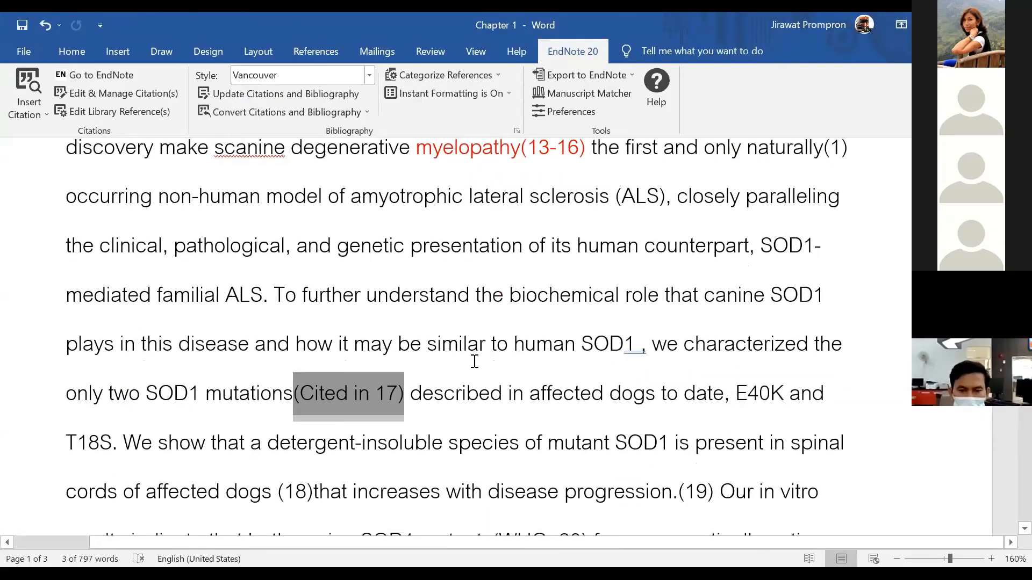
scroll(474, 361, down, 3)
scroll(475, 361, up, 10)
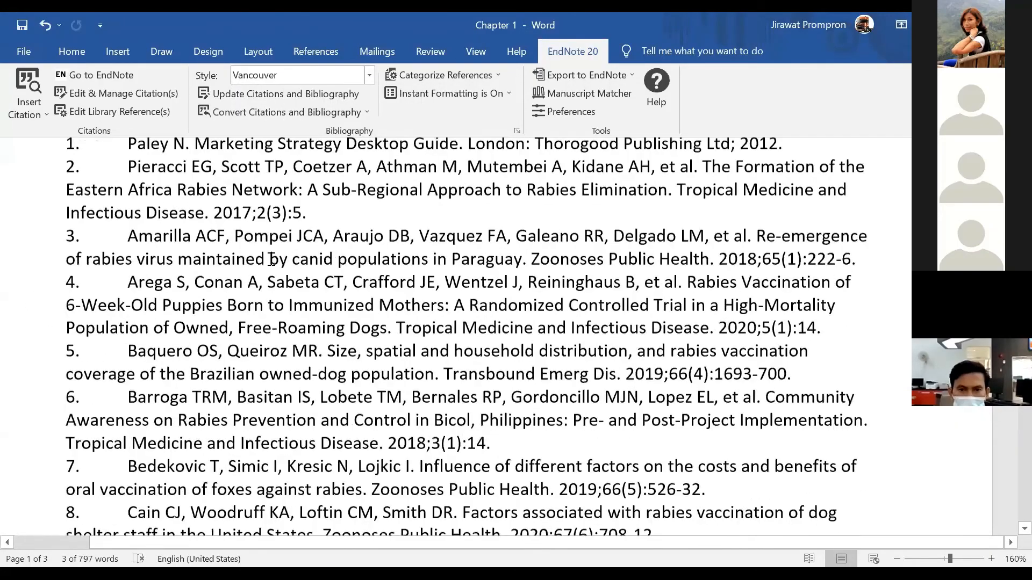
Change the citation style to APA 7th and review the reformatted citations
click(310, 76)
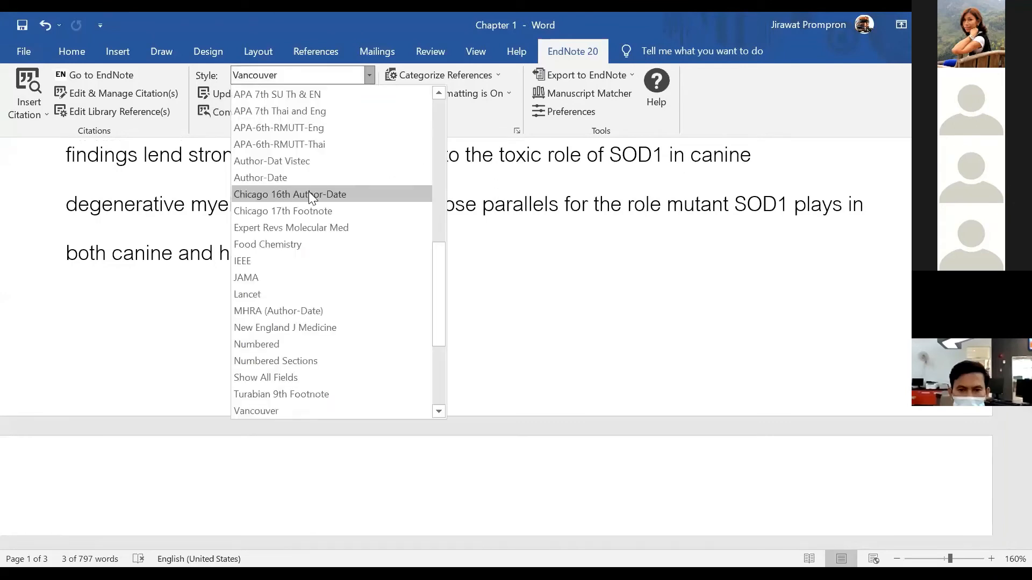
scroll(309, 192, up, 6)
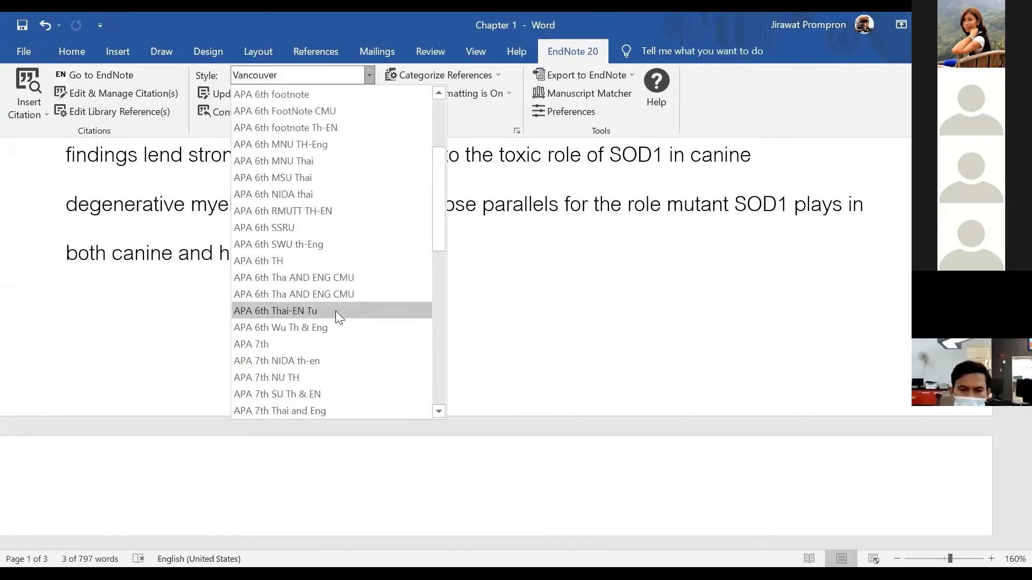
click(315, 345)
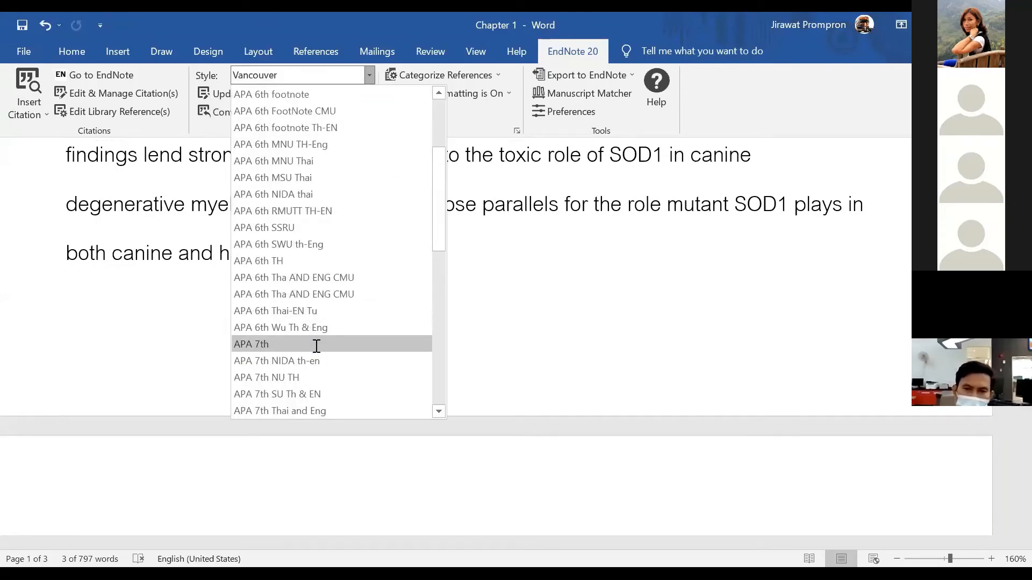
scroll(417, 346, up, 6)
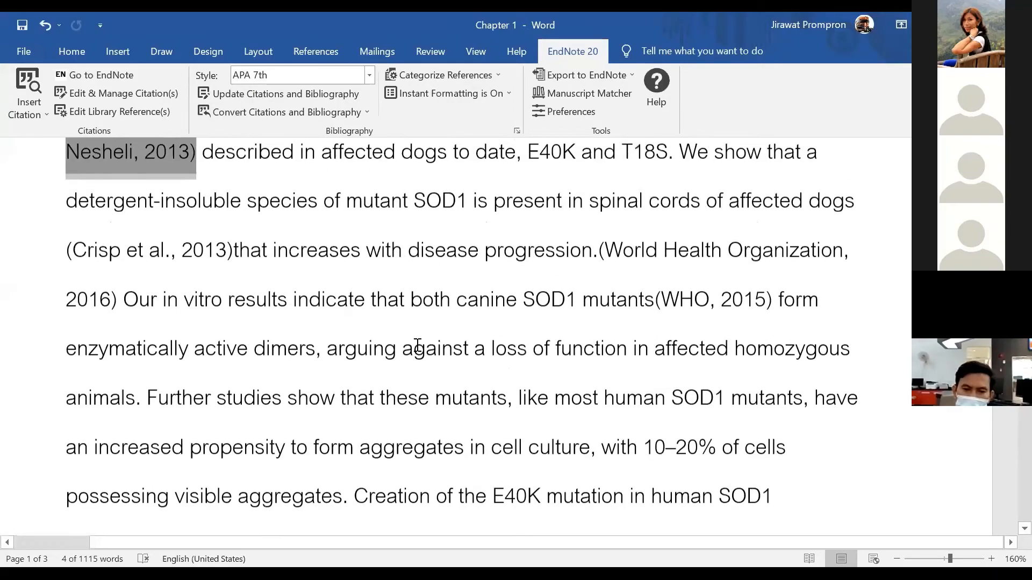
scroll(483, 341, up, 3)
scroll(490, 419, down, 3)
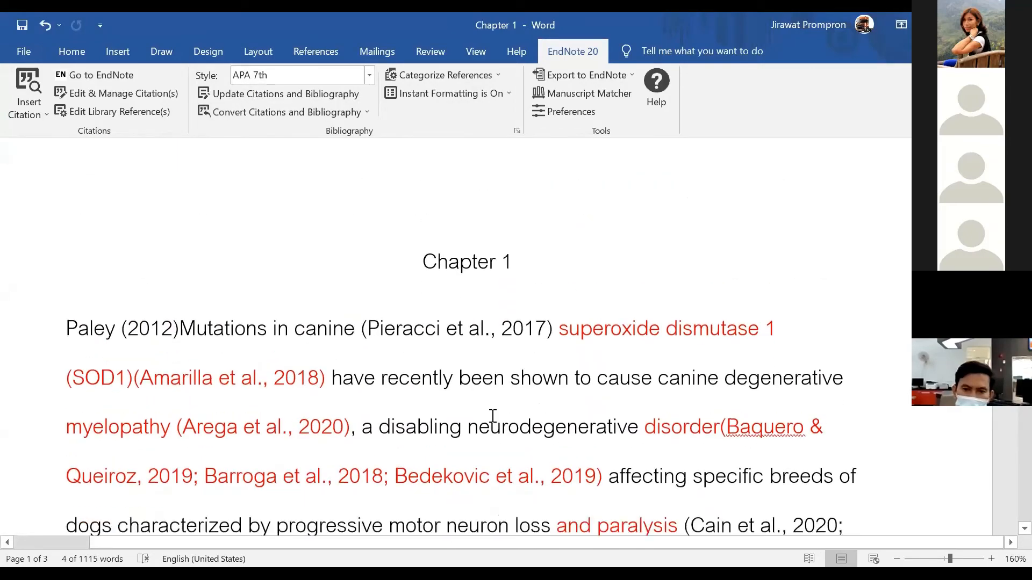
scroll(495, 426, up, 1)
scroll(494, 426, up, 3)
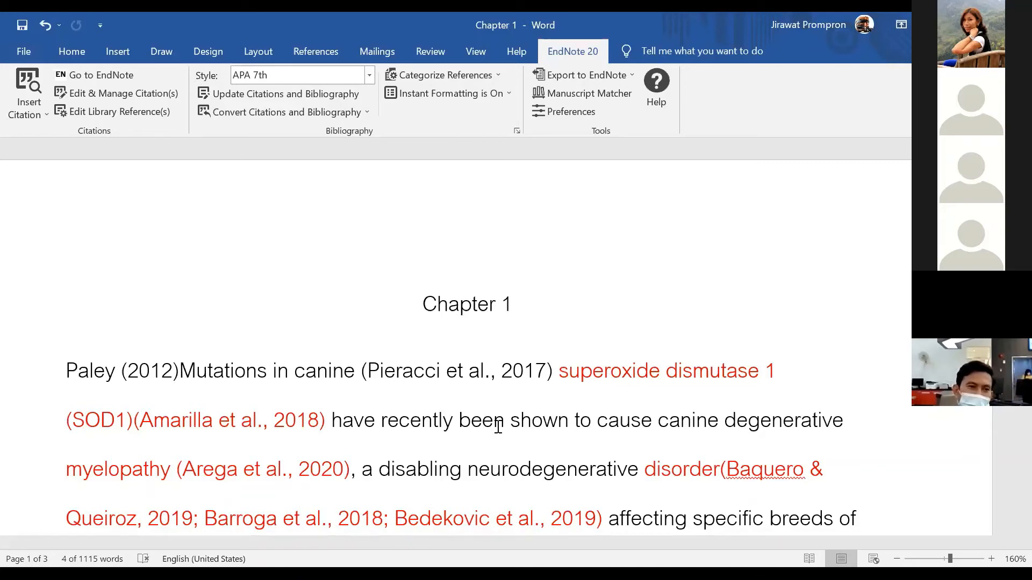
Open the citation manager on Paley (2012) and view its Formatting options without changing them
click(145, 381)
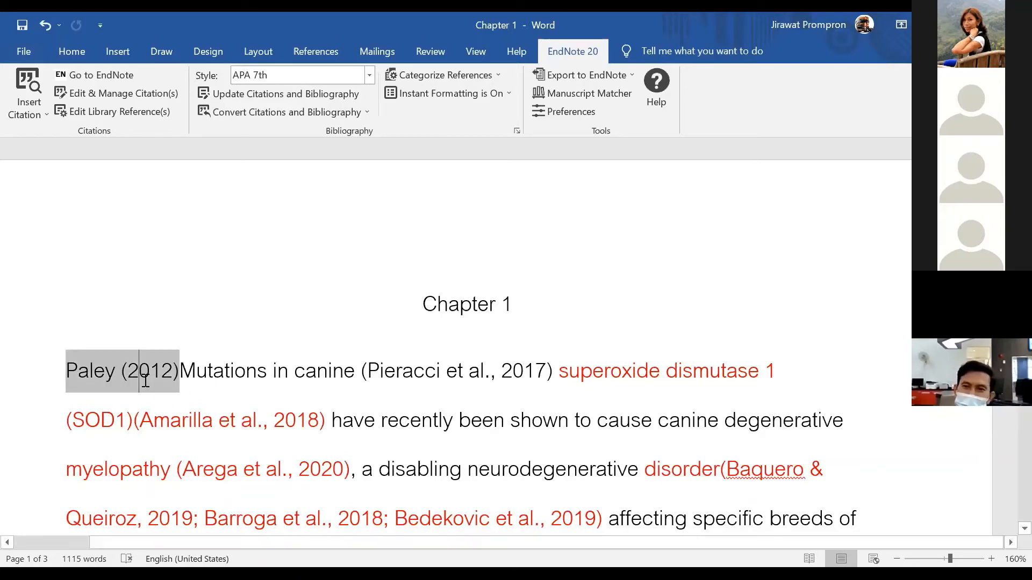
click(88, 95)
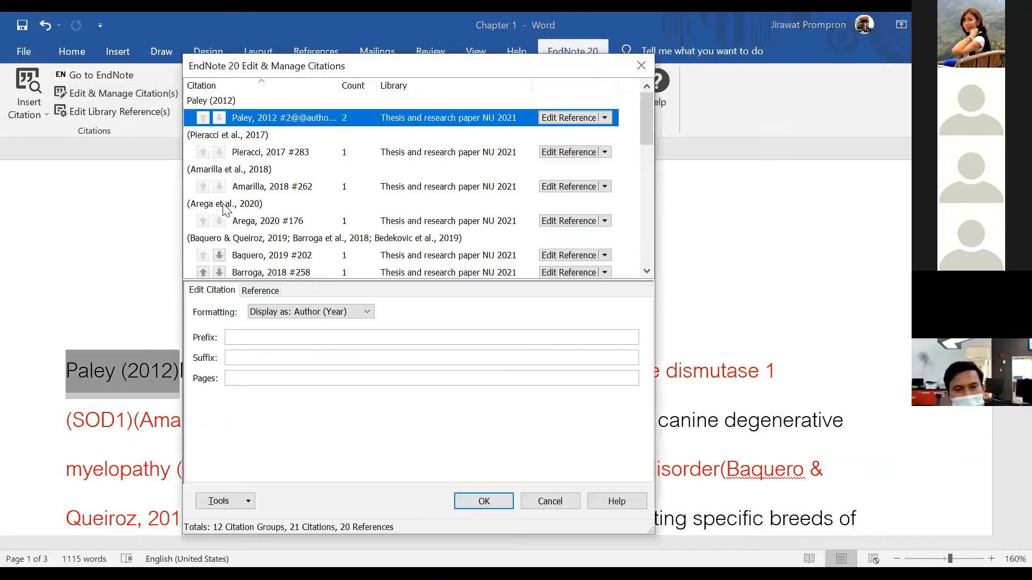
click(274, 315)
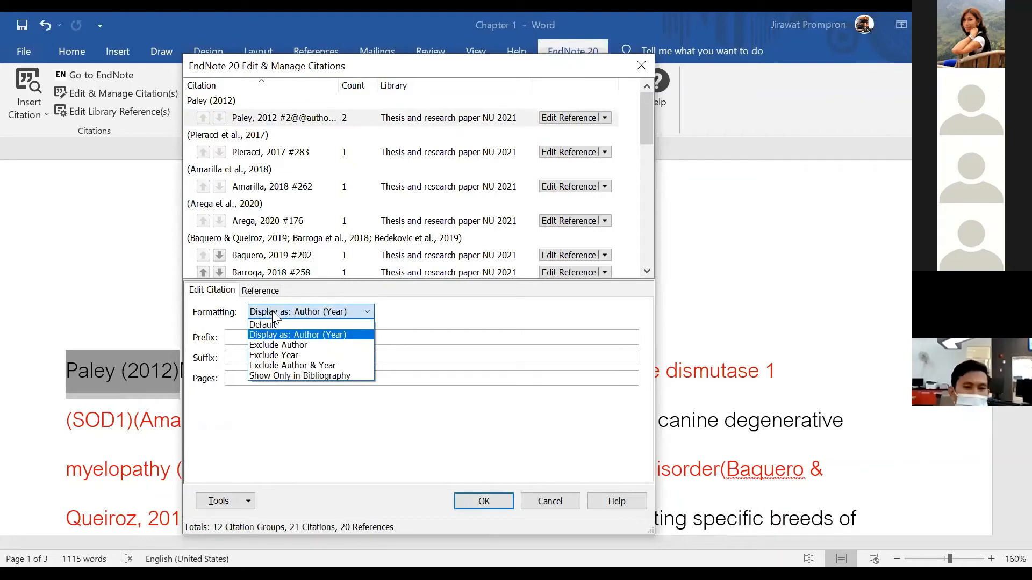
click(510, 359)
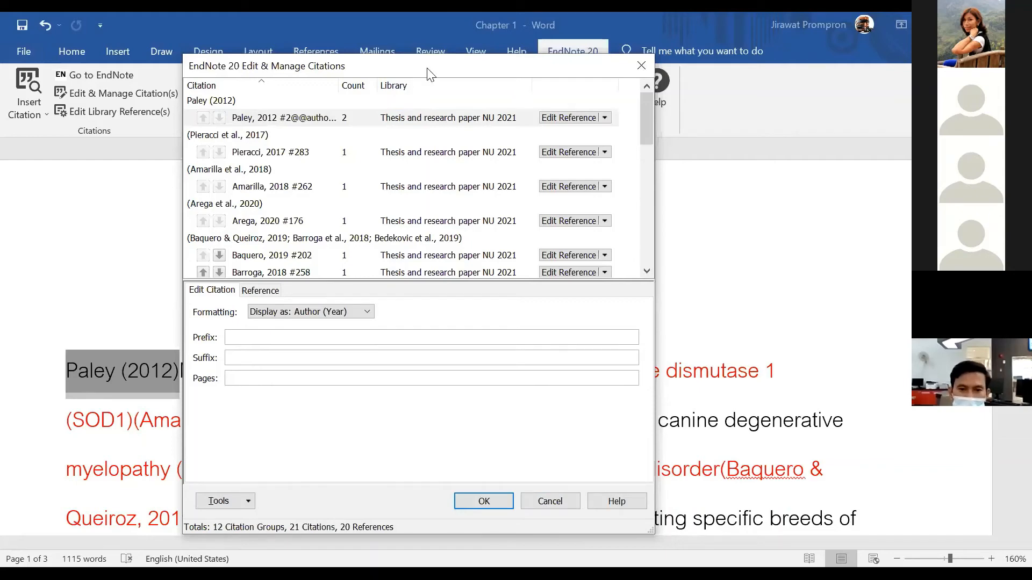
drag(428, 69, 407, 280)
scroll(557, 330, down, 5)
scroll(561, 348, up, 3)
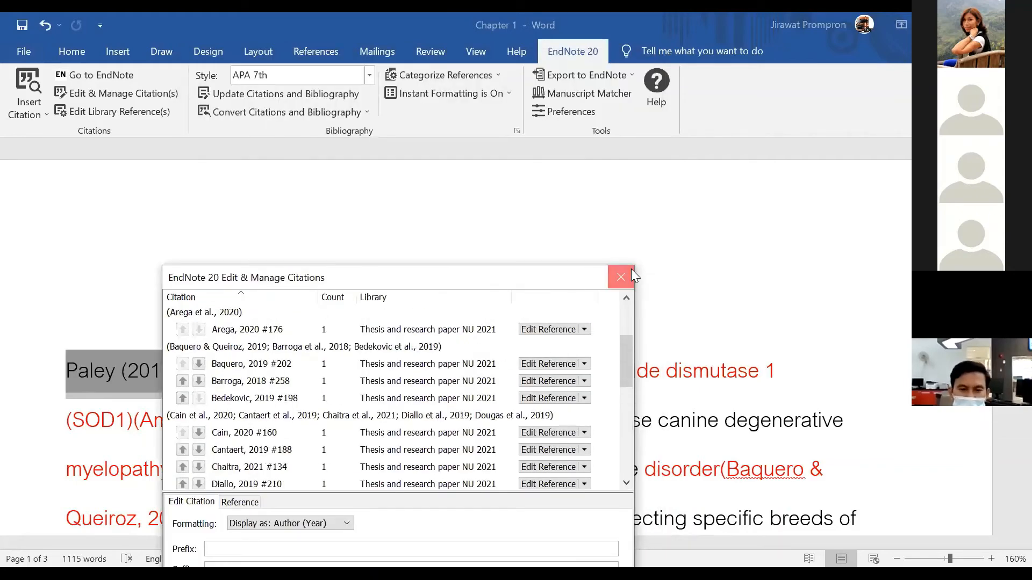
Close the citation manager and scroll through the APA 7th citations
click(621, 277)
scroll(518, 184, down, 3)
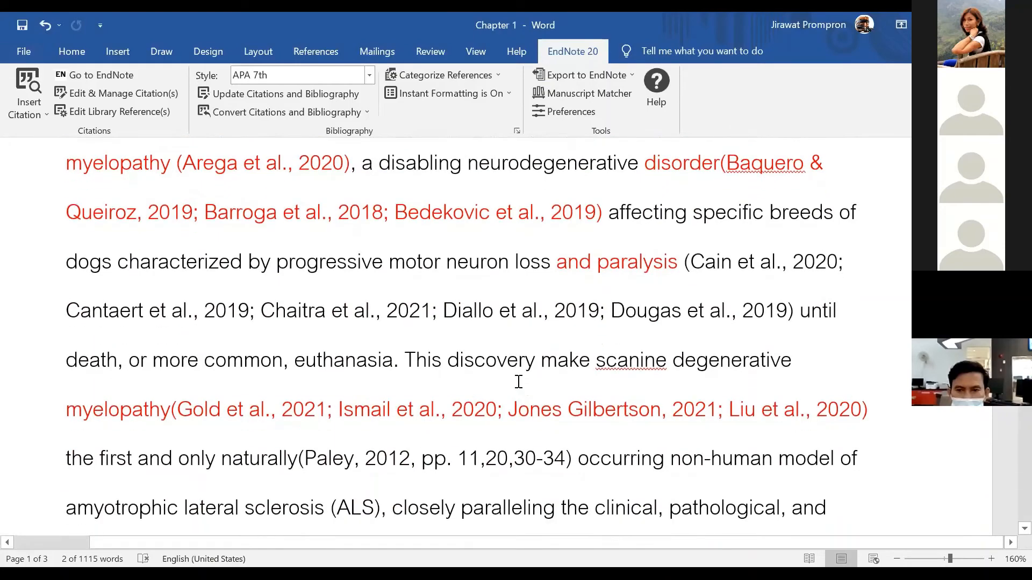
scroll(518, 381, down, 1)
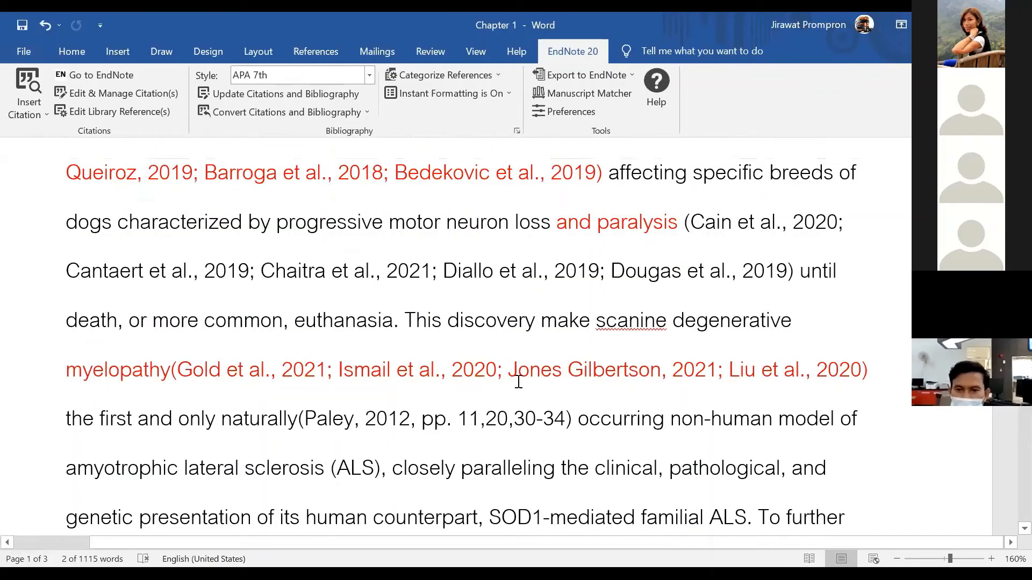
scroll(519, 381, up, 6)
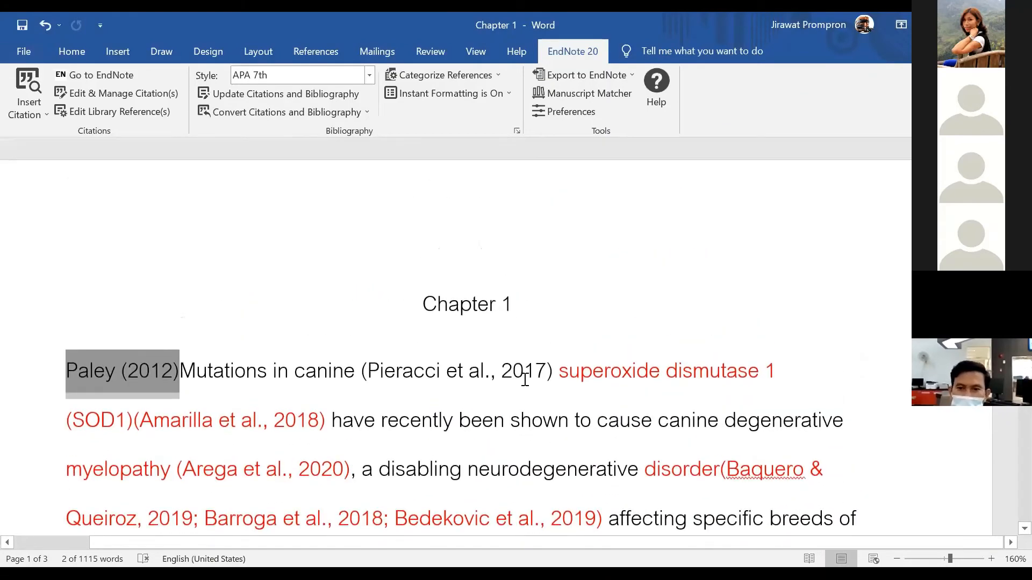
scroll(521, 382, down, 10)
scroll(527, 382, down, 6)
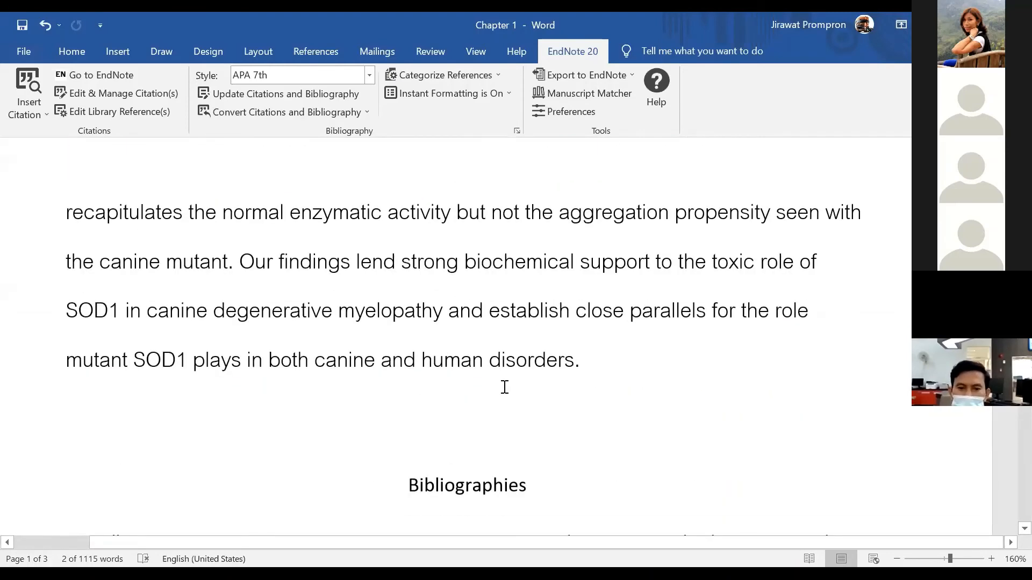
Inspect the Bibliographies heading and place the caret after the final paragraph
drag(408, 363, 529, 375)
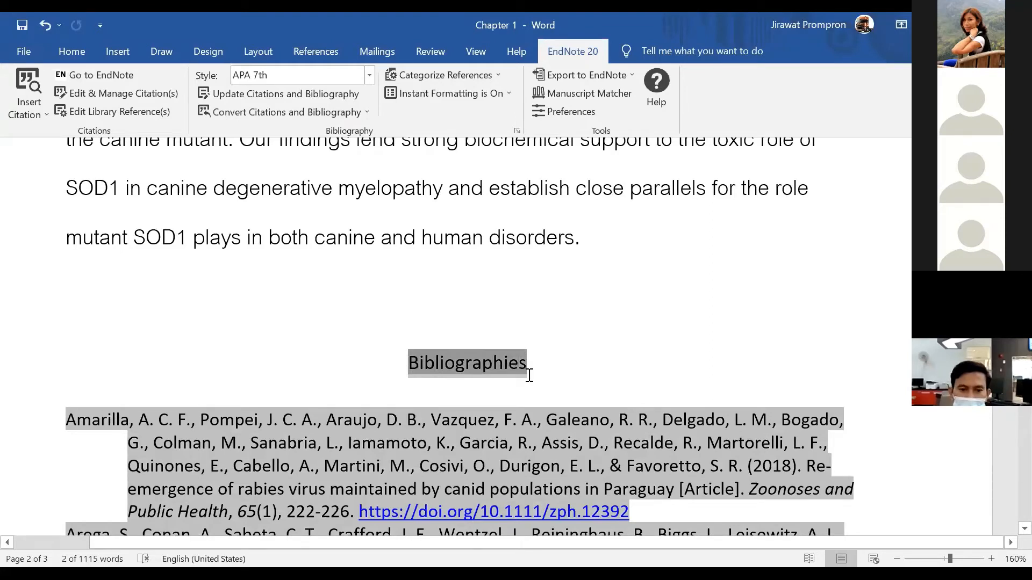
click(423, 385)
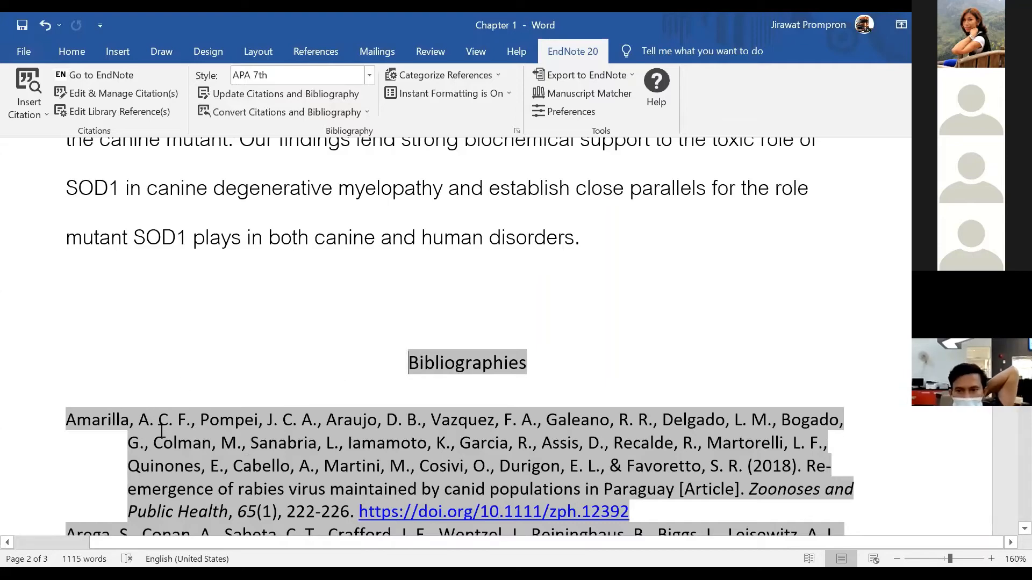
scroll(384, 395, down, 3)
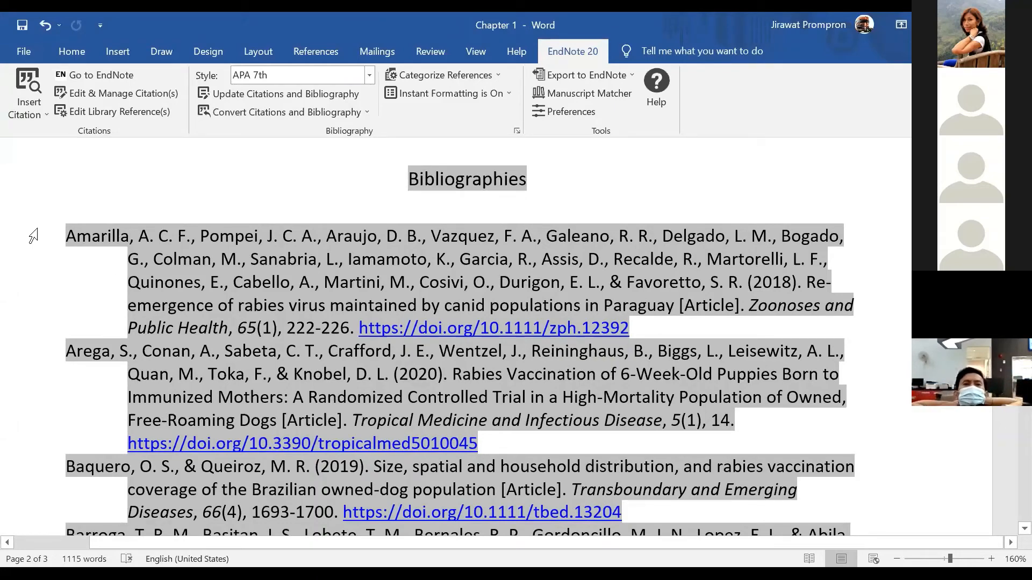
scroll(301, 279, up, 10)
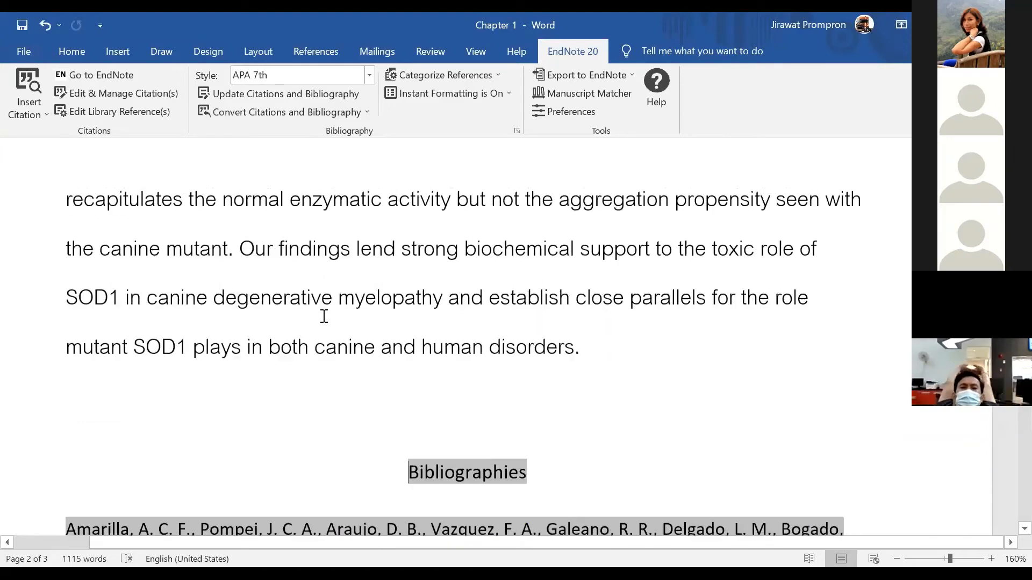
scroll(298, 338, down, 4)
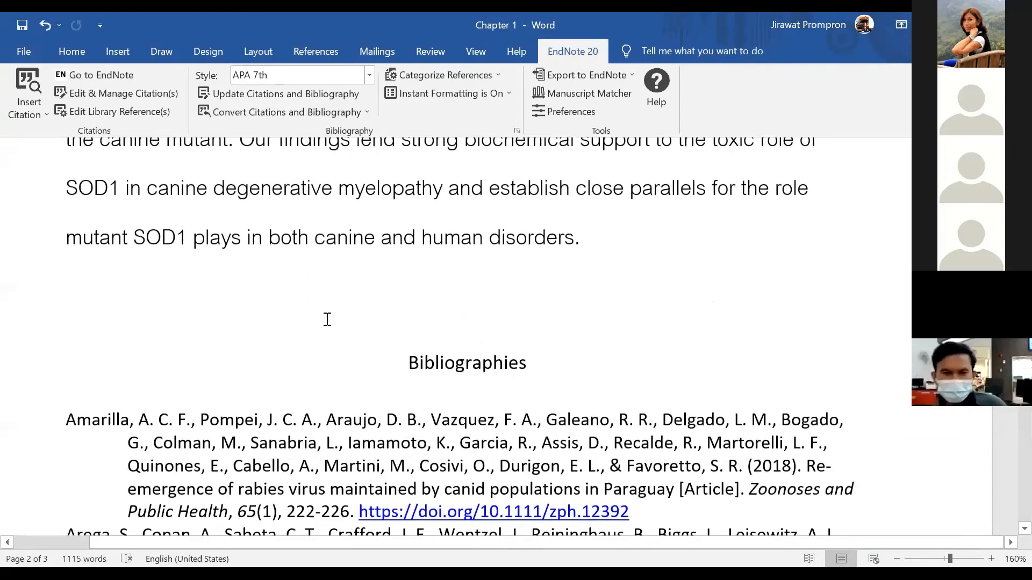
scroll(562, 346, up, 3)
click(580, 359)
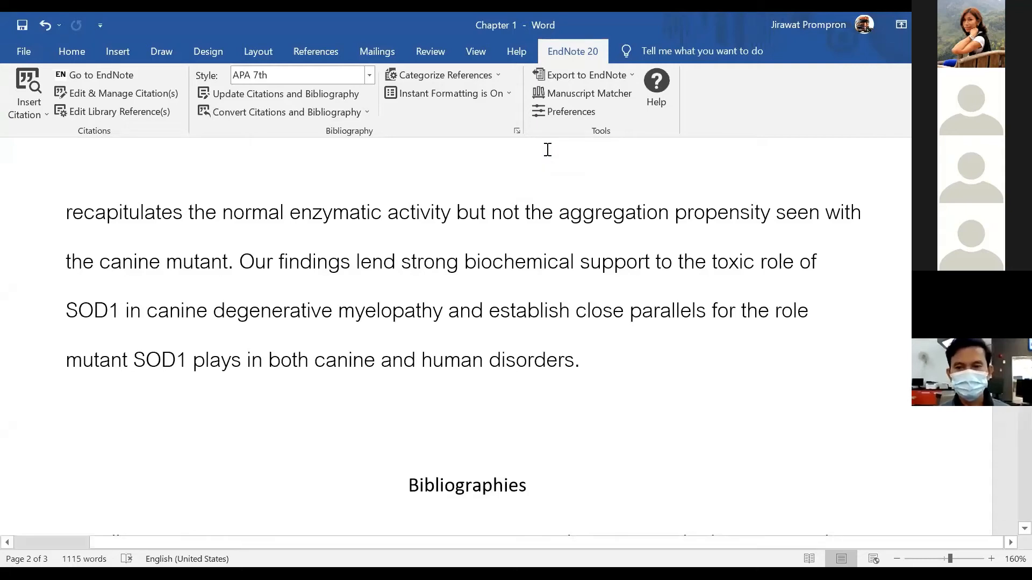
In Configure Bibliography > Layout, set the font to Times New Roman, size 14
click(516, 132)
drag(501, 165, 450, 163)
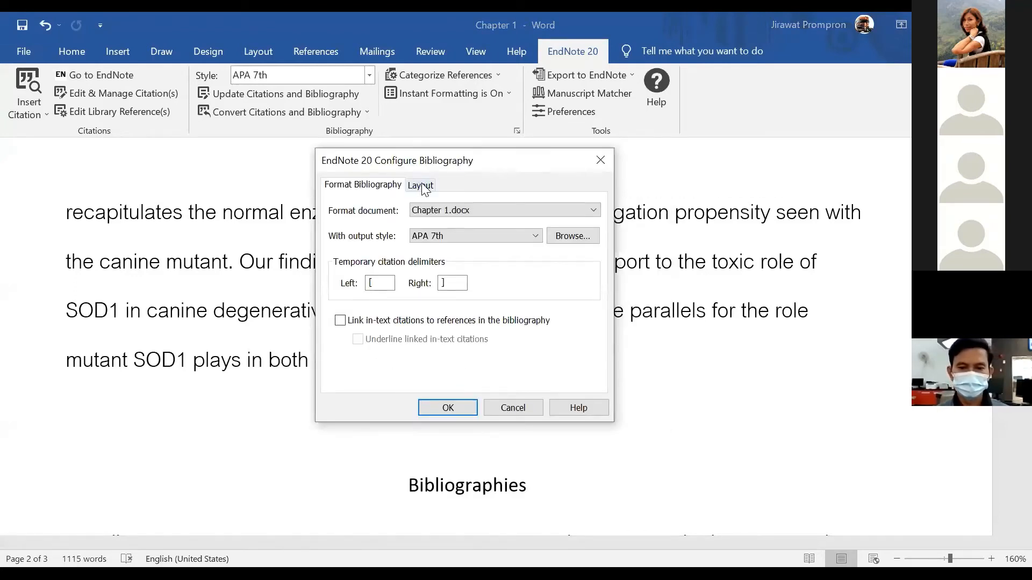
click(420, 185)
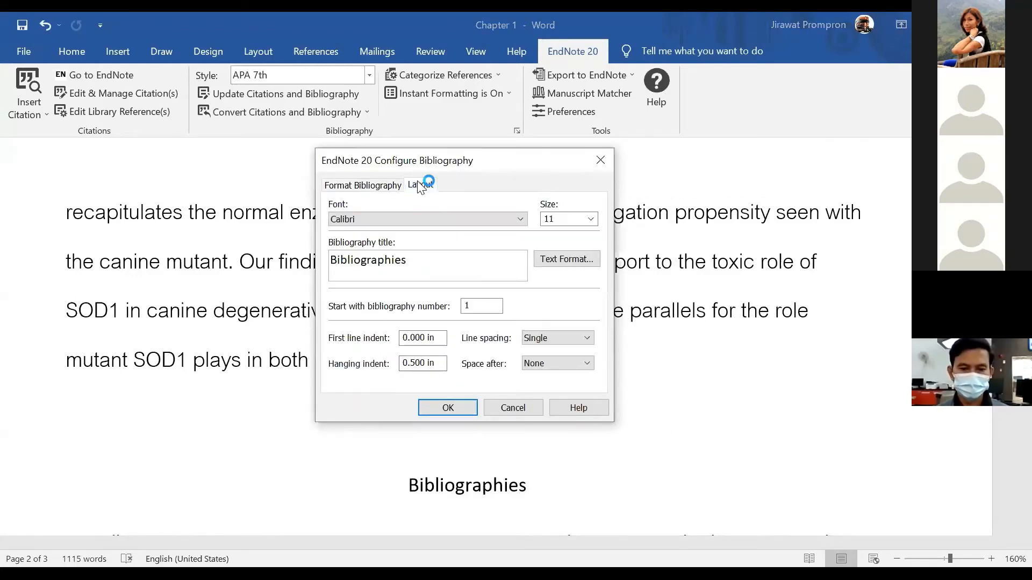
click(364, 217)
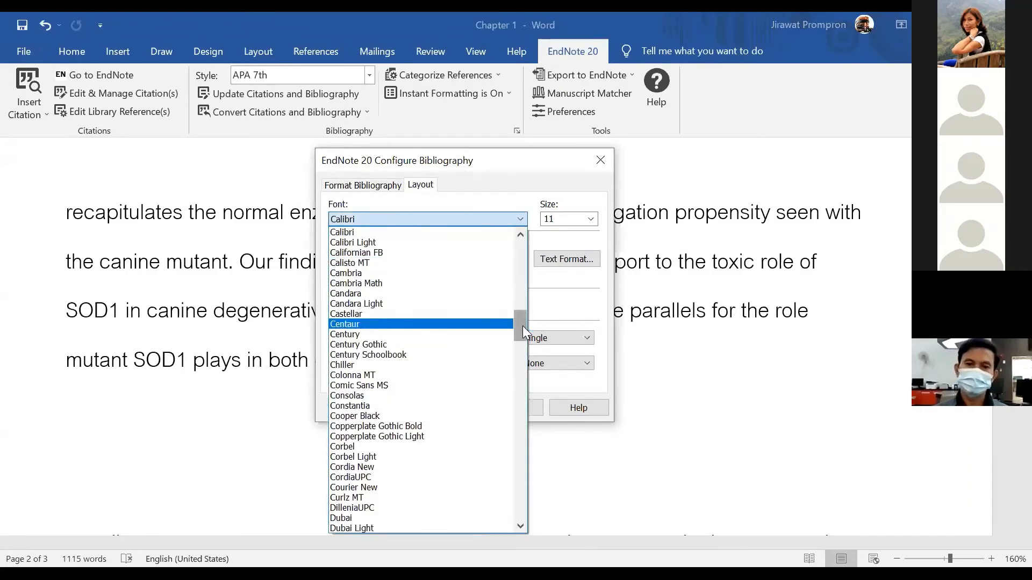
drag(522, 326, 507, 504)
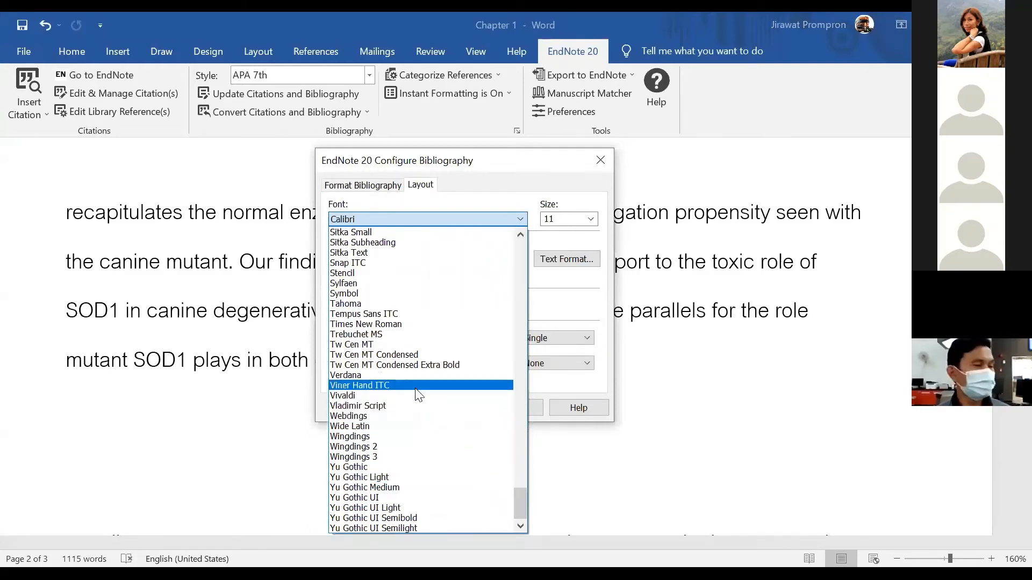
click(389, 324)
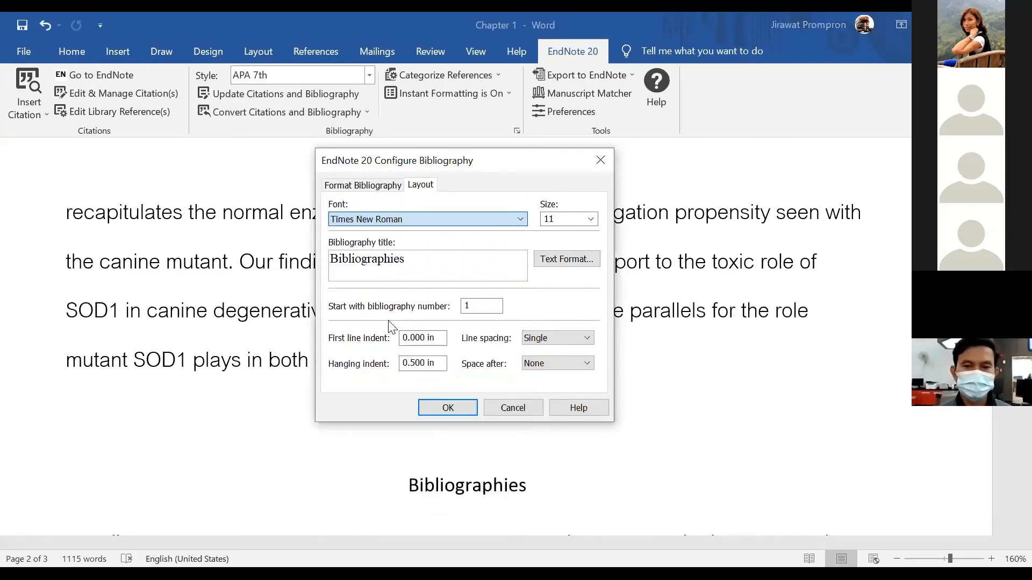
click(591, 220)
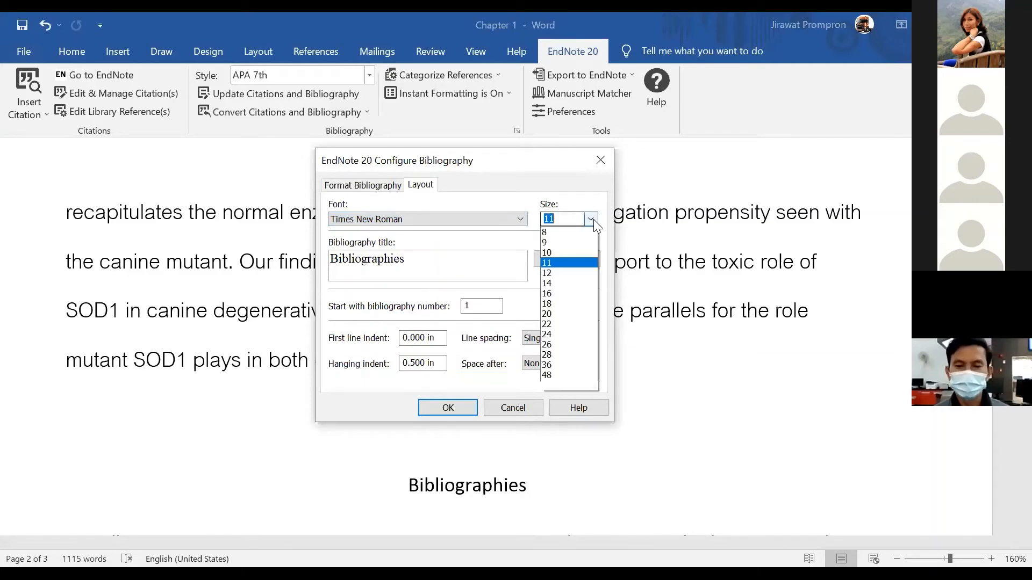
click(568, 281)
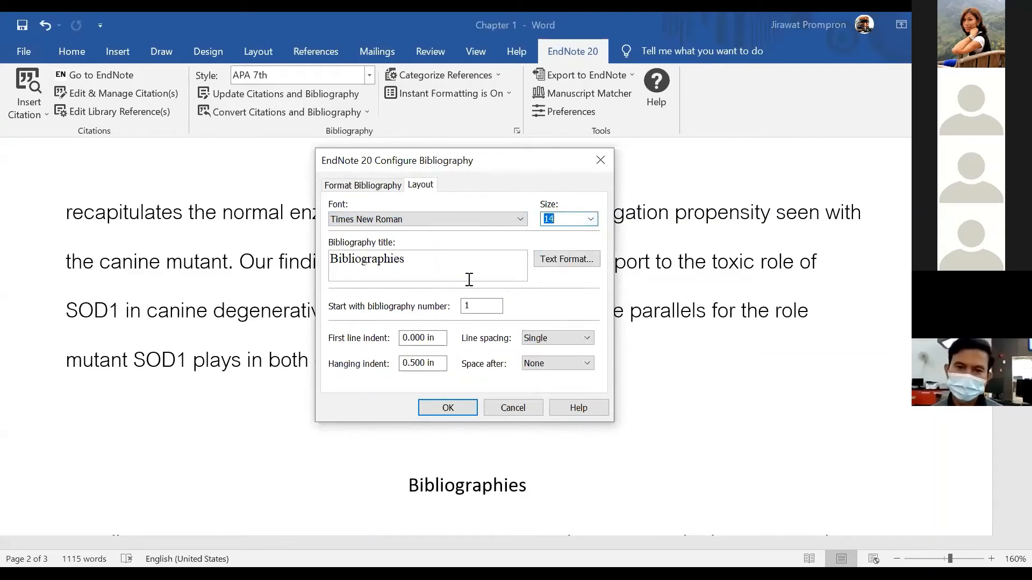
click(400, 262)
Replace the bibliography title 'Bibliographies' with 'References'
drag(399, 262, 337, 266)
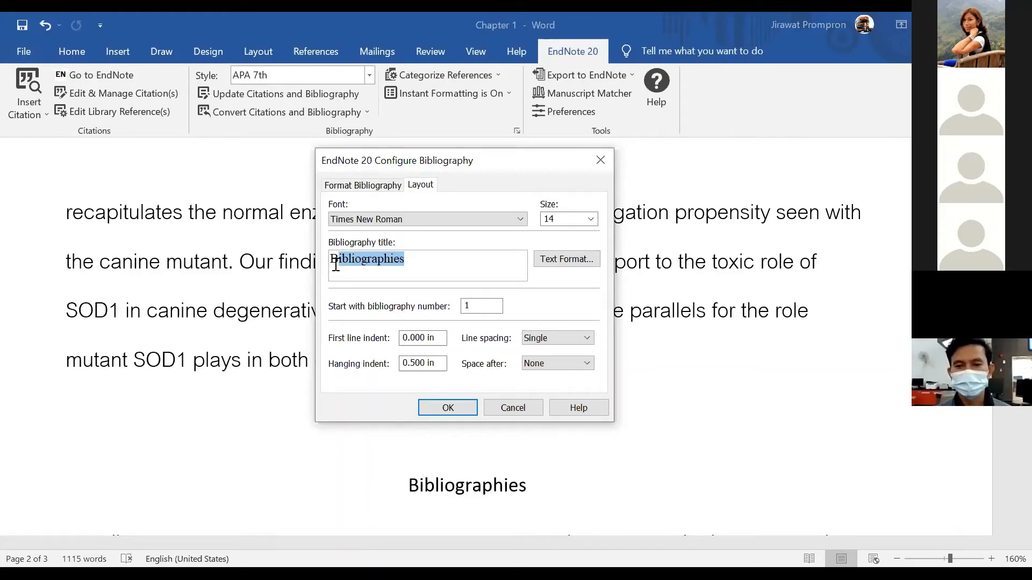
click(412, 264)
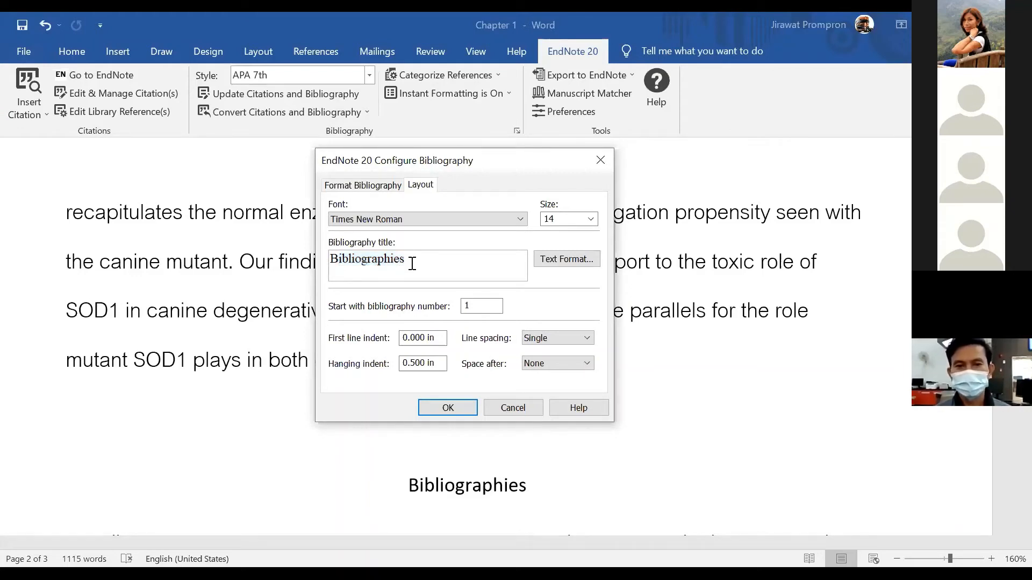
drag(411, 260, 330, 271)
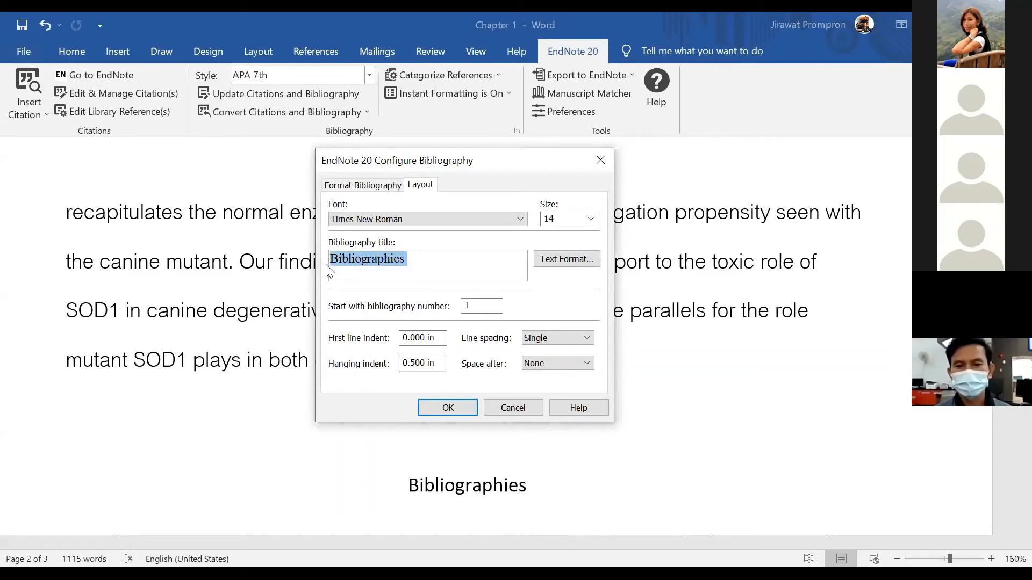
text(Re)
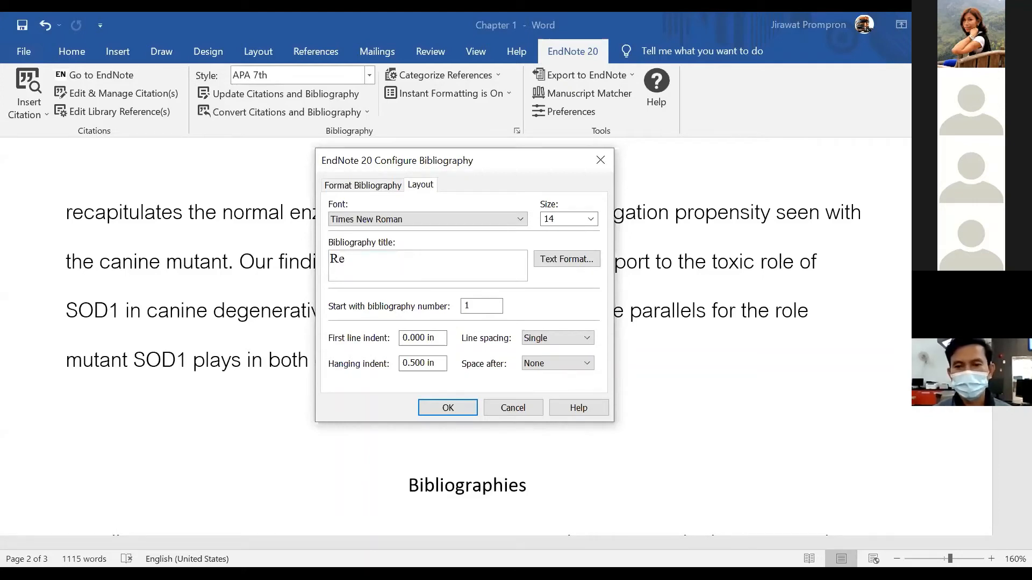
text(fernces)
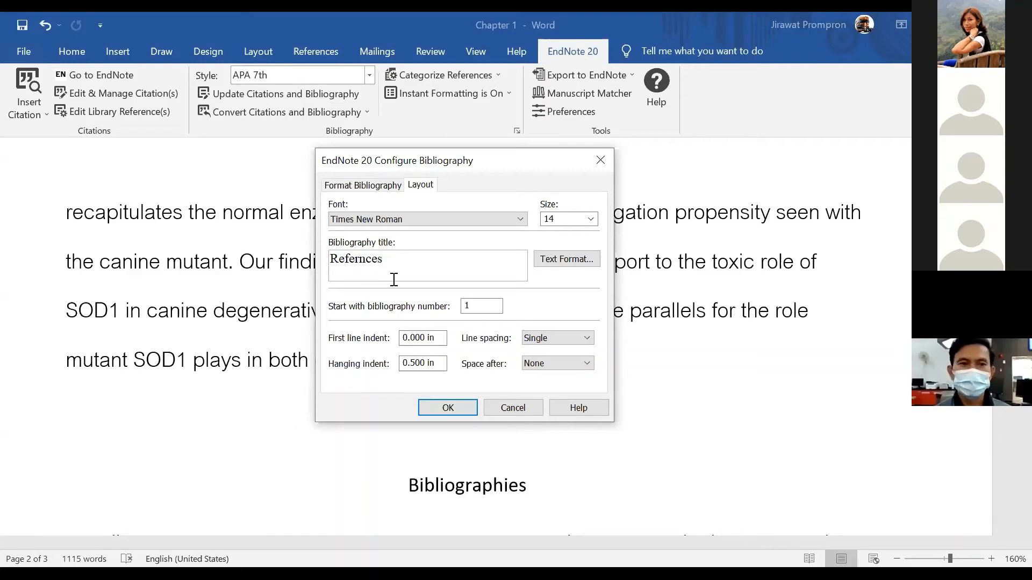
click(359, 260)
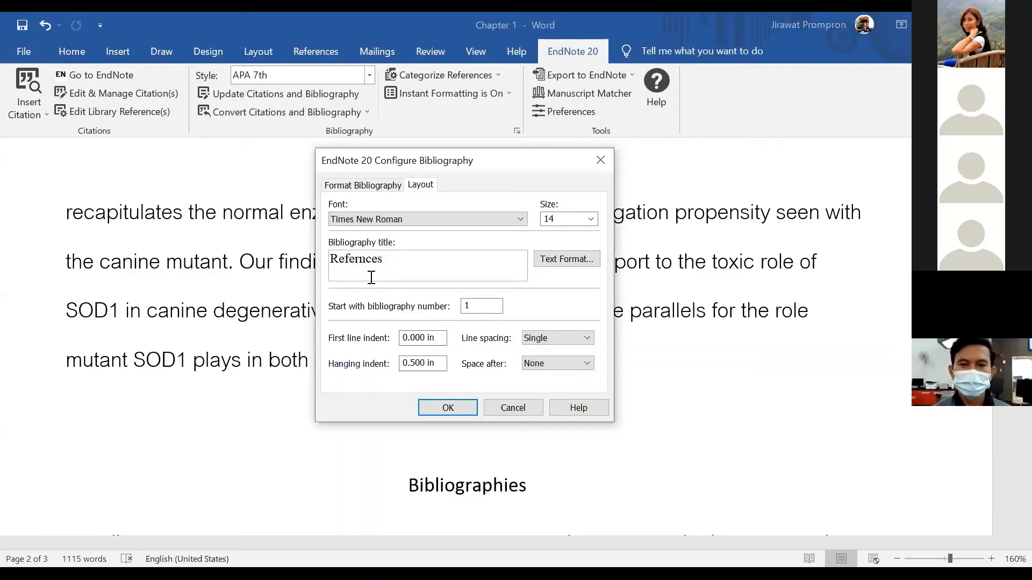
text(e)
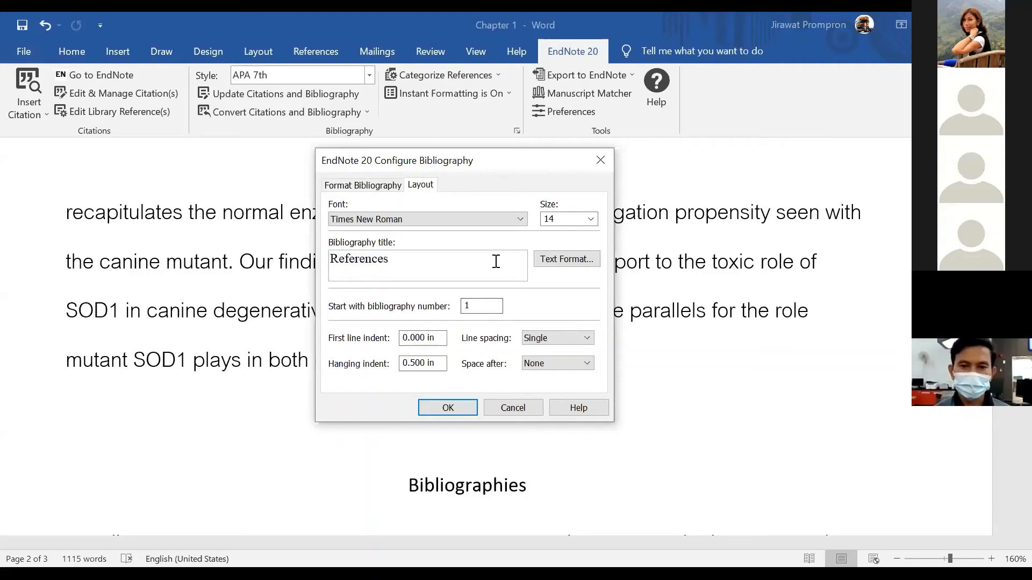
Set the References title text format to size 14
click(575, 259)
click(549, 275)
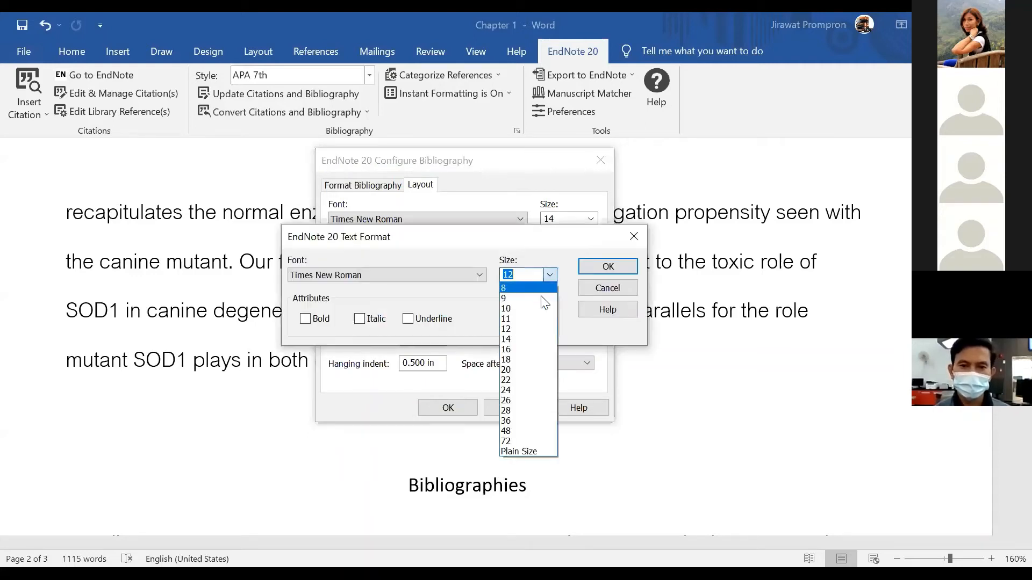
click(526, 338)
click(598, 269)
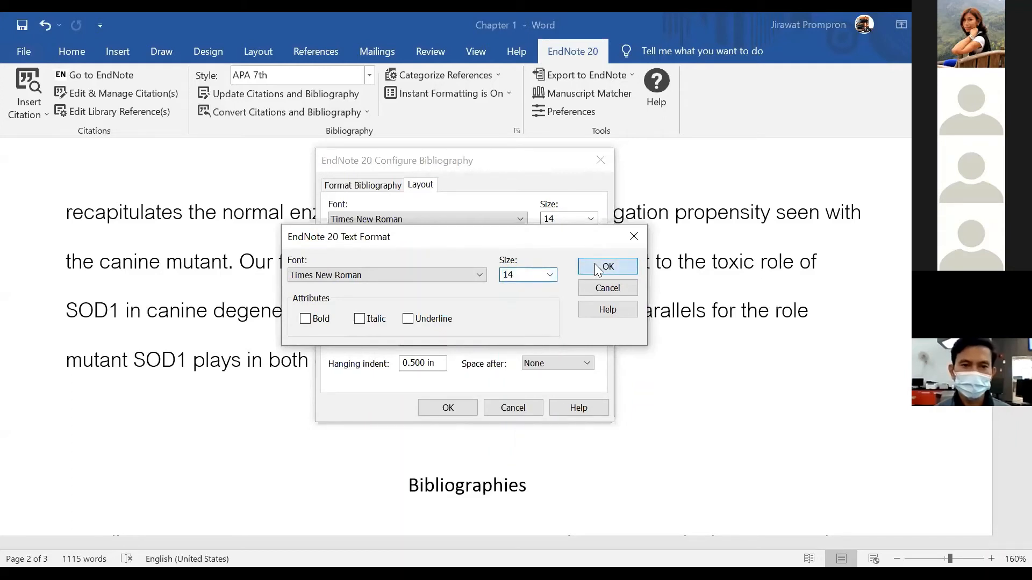
Apply the bibliography settings and check the Times New Roman References list
click(429, 408)
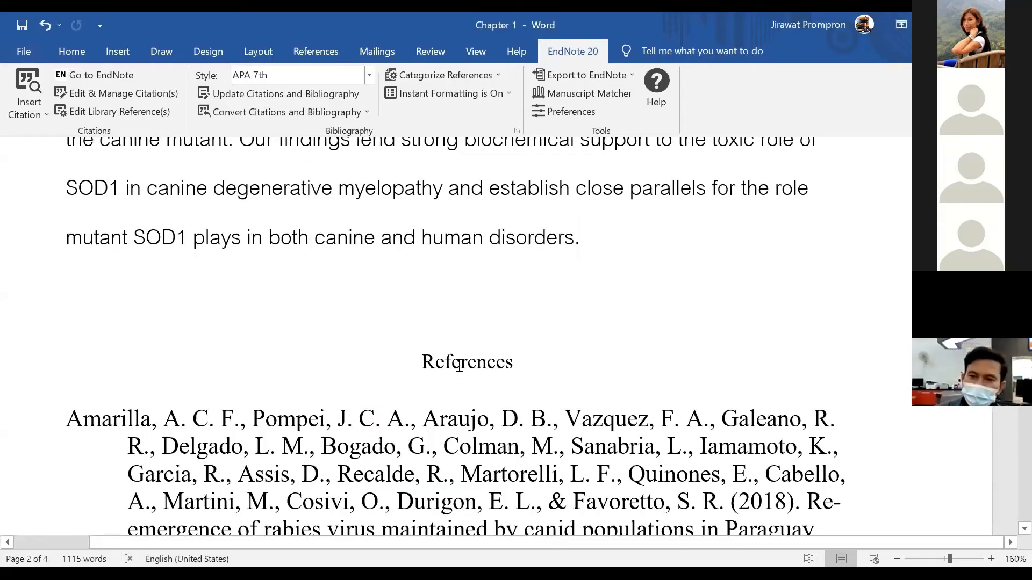
scroll(460, 366, down, 5)
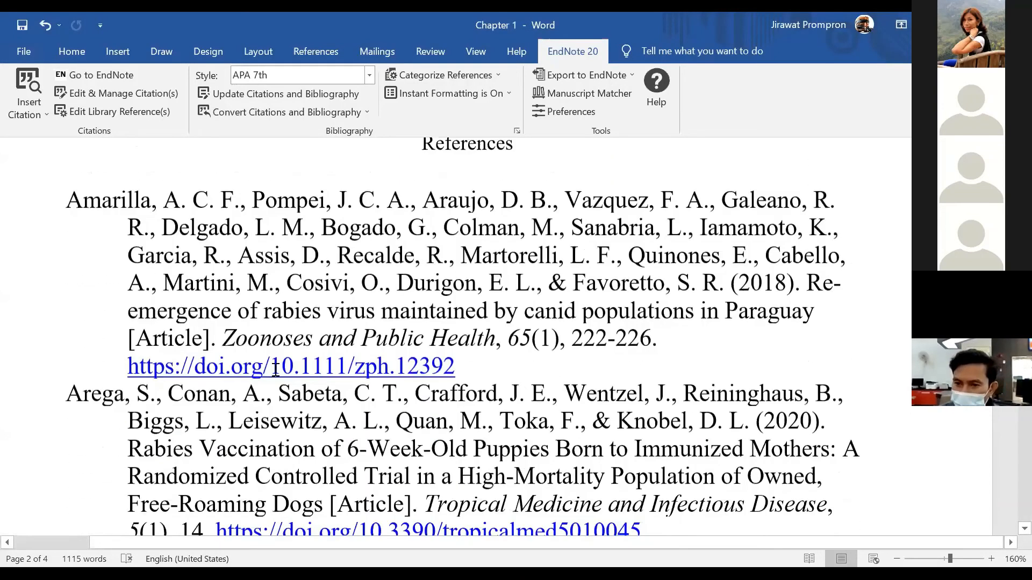
scroll(275, 369, down, 1)
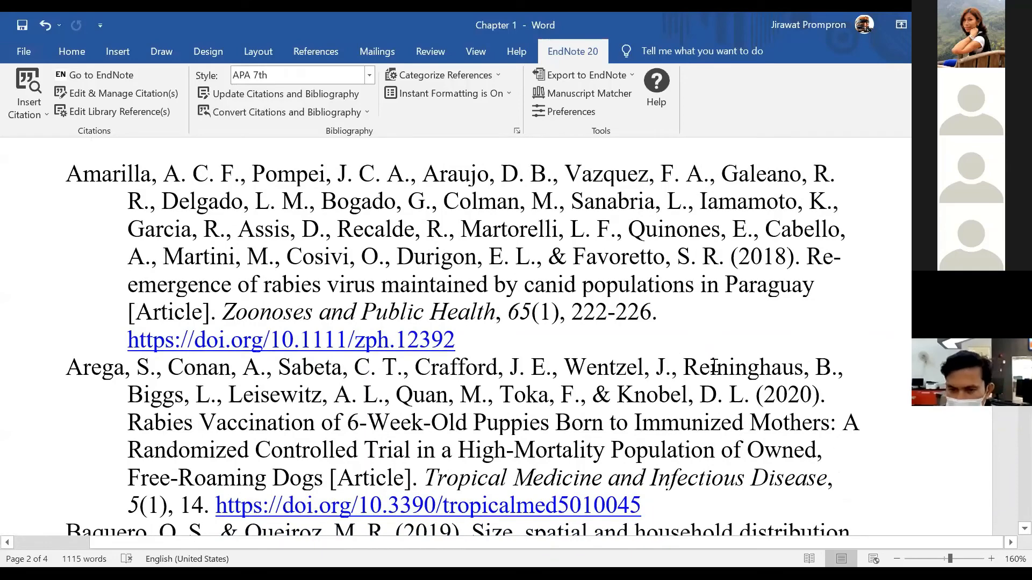
scroll(756, 369, up, 11)
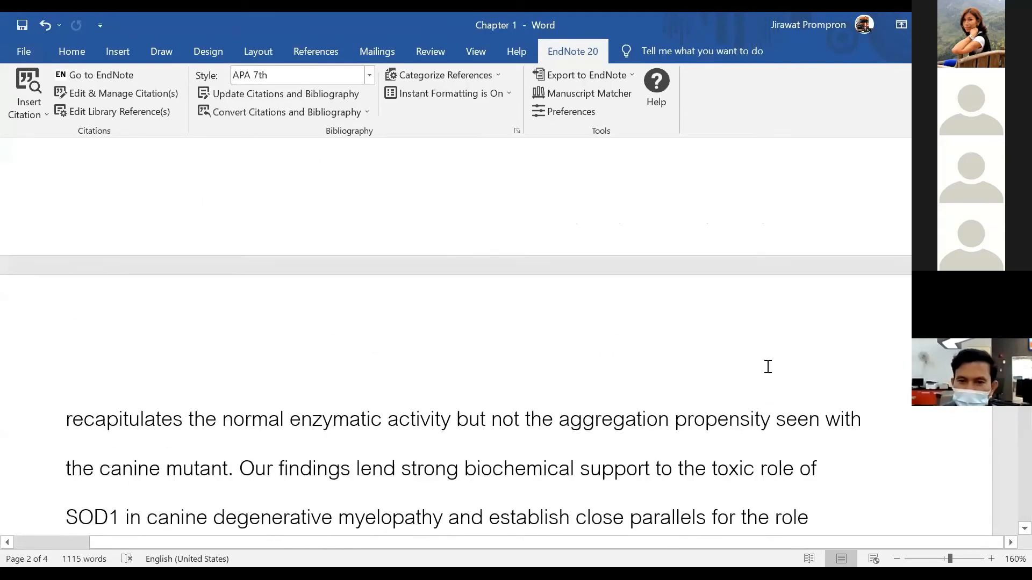
scroll(768, 367, up, 18)
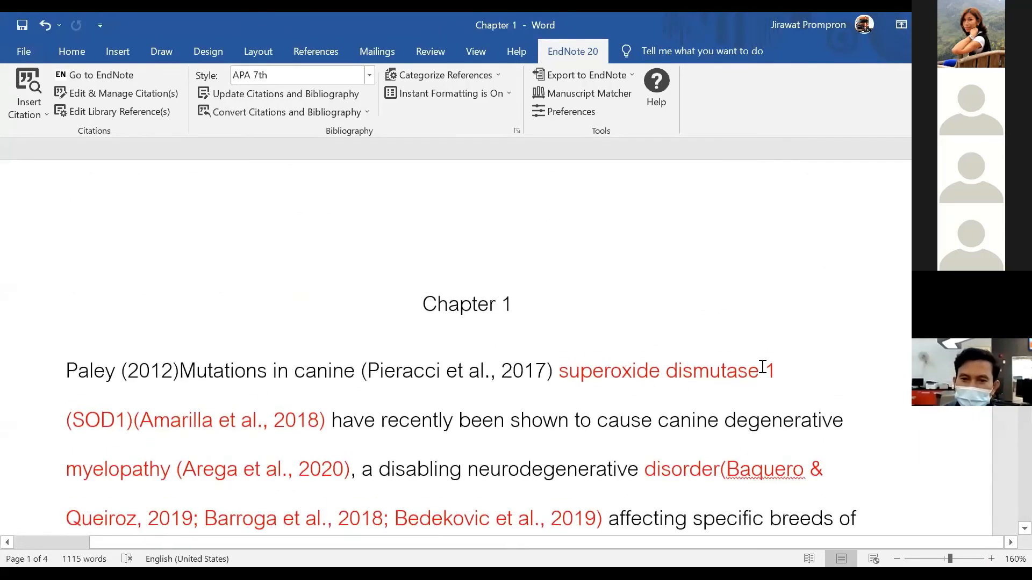
scroll(762, 367, down, 20)
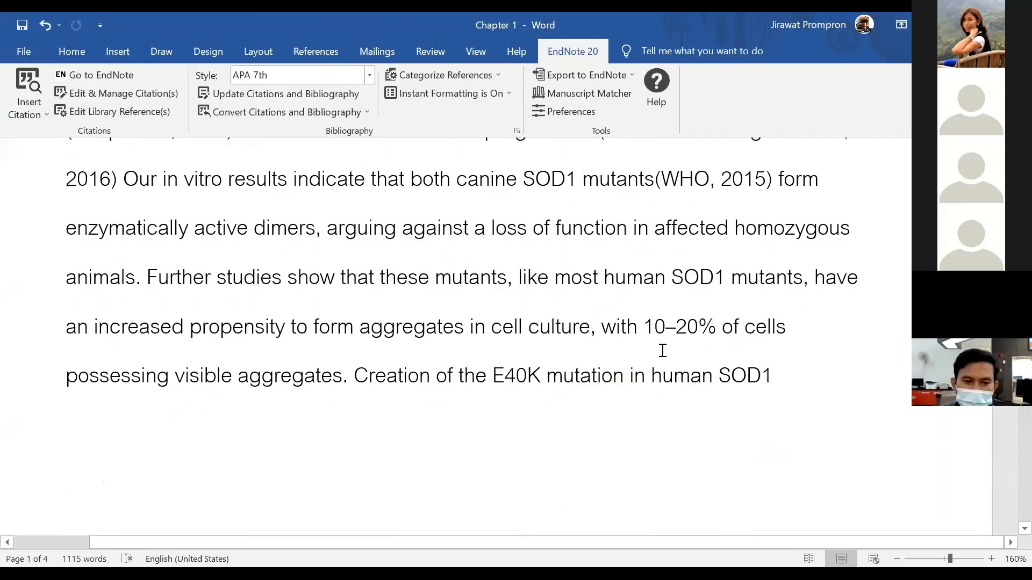
scroll(663, 350, down, 10)
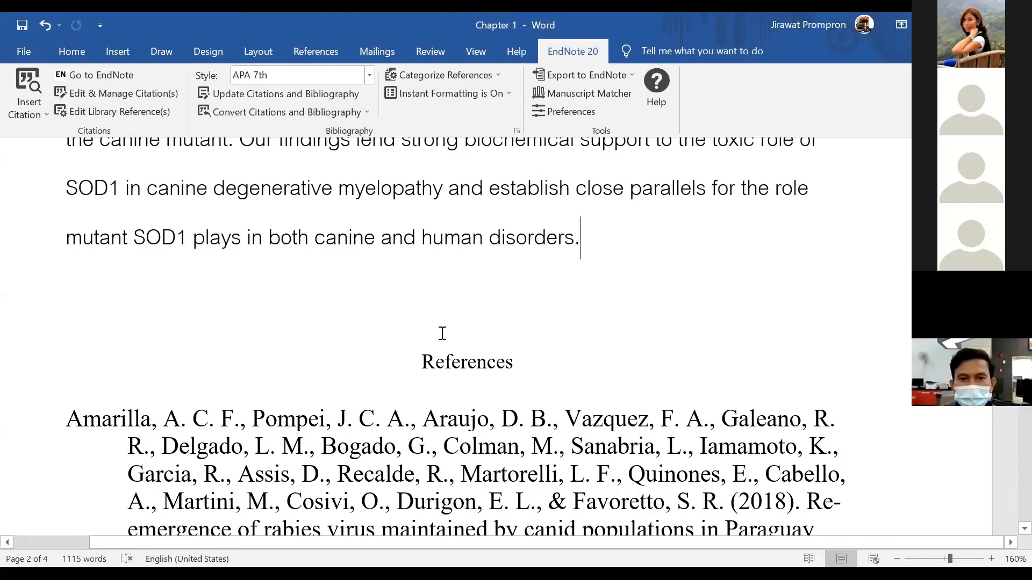
click(107, 314)
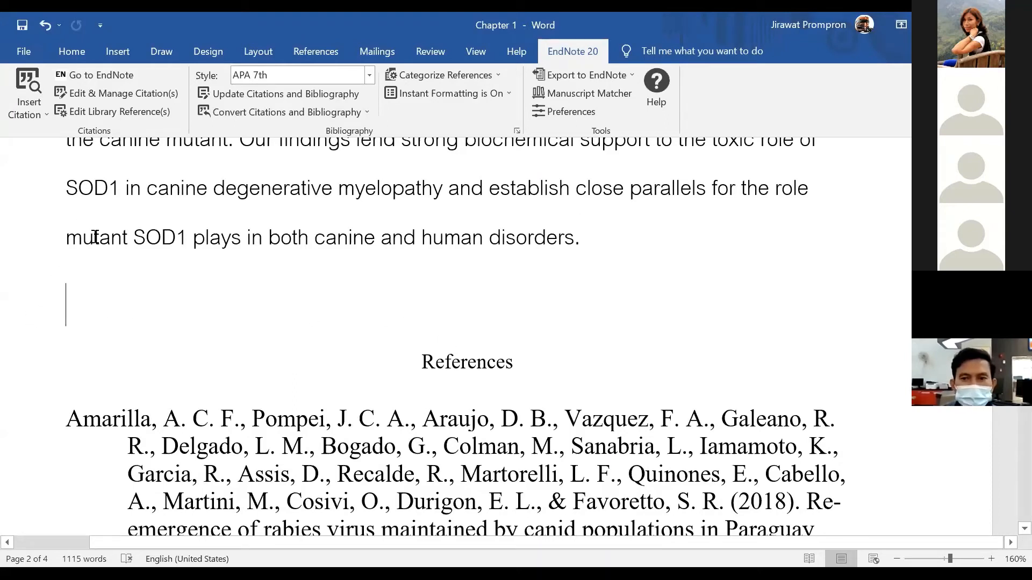
click(106, 52)
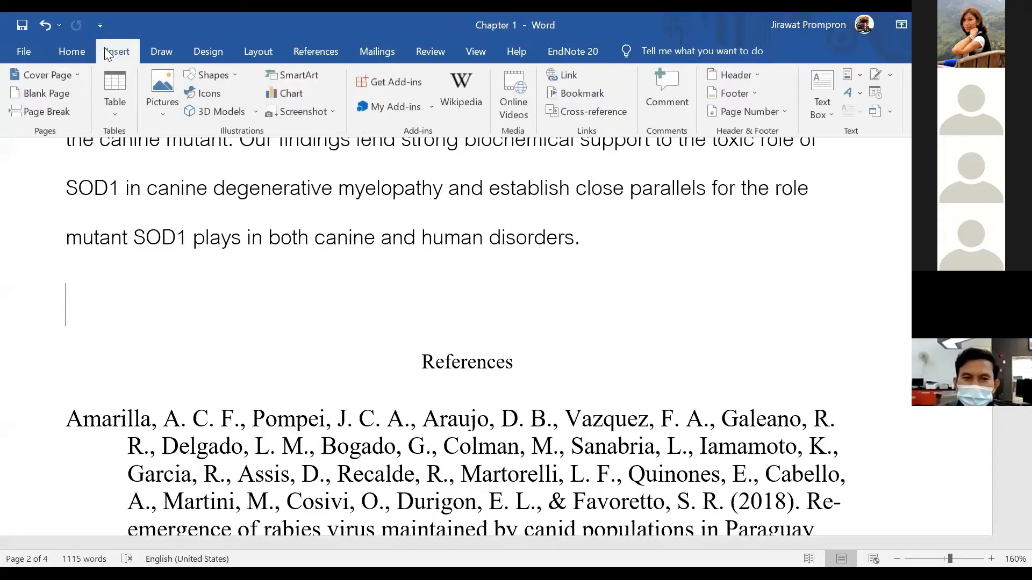
click(49, 94)
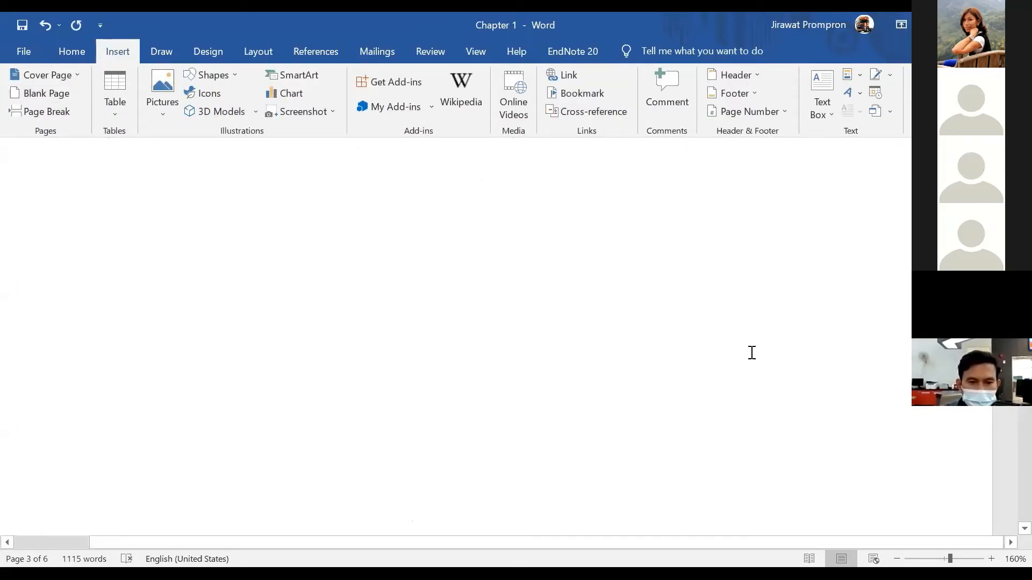
scroll(769, 355, up, 4)
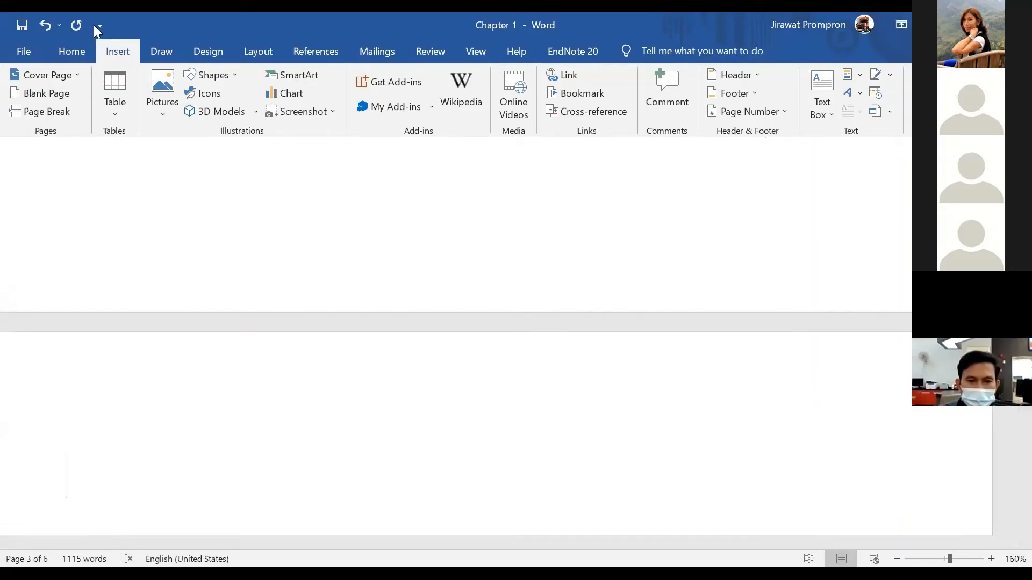
click(50, 29)
scroll(467, 339, up, 8)
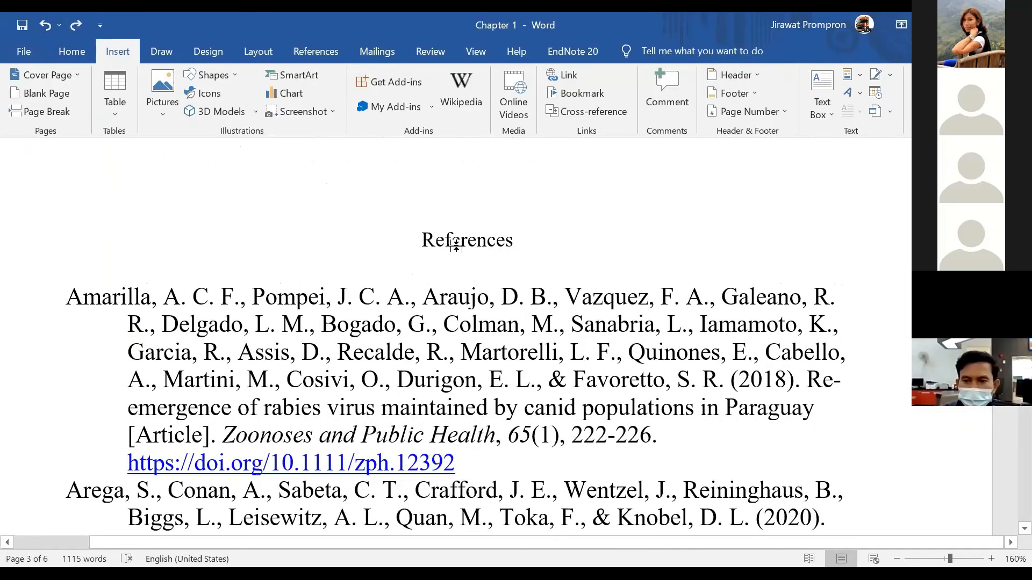
scroll(467, 339, down, 4)
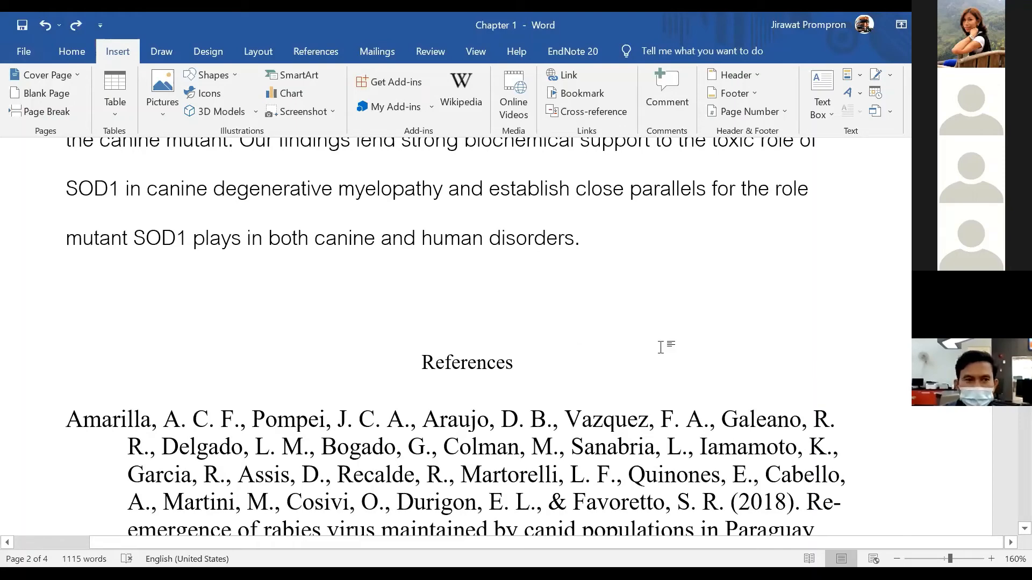
scroll(662, 347, up, 7)
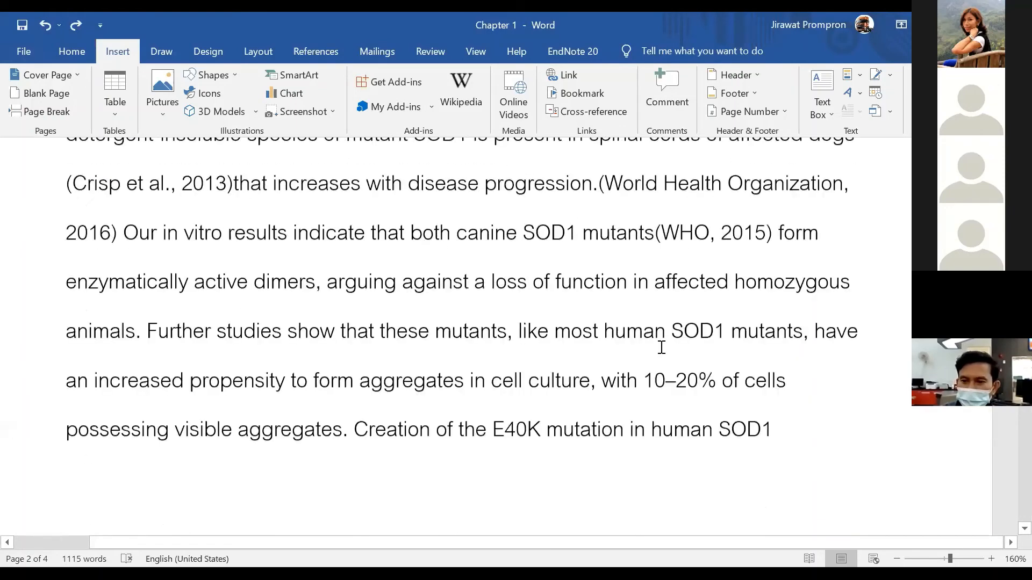
scroll(661, 347, up, 12)
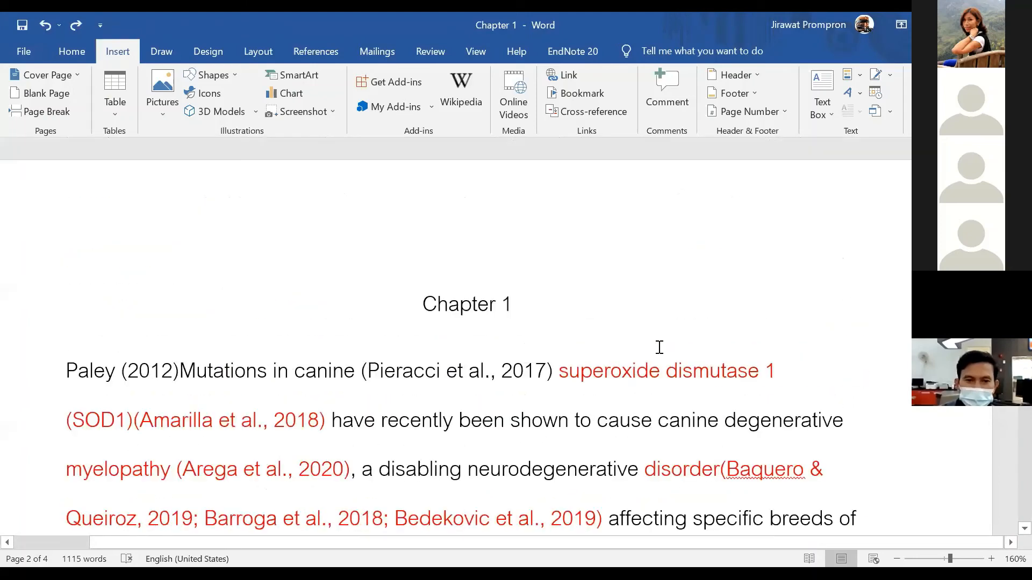
Bring PowerPoint's Presentation1 forward and insert an empty second slide after the title slide
scroll(666, 305, down, 1)
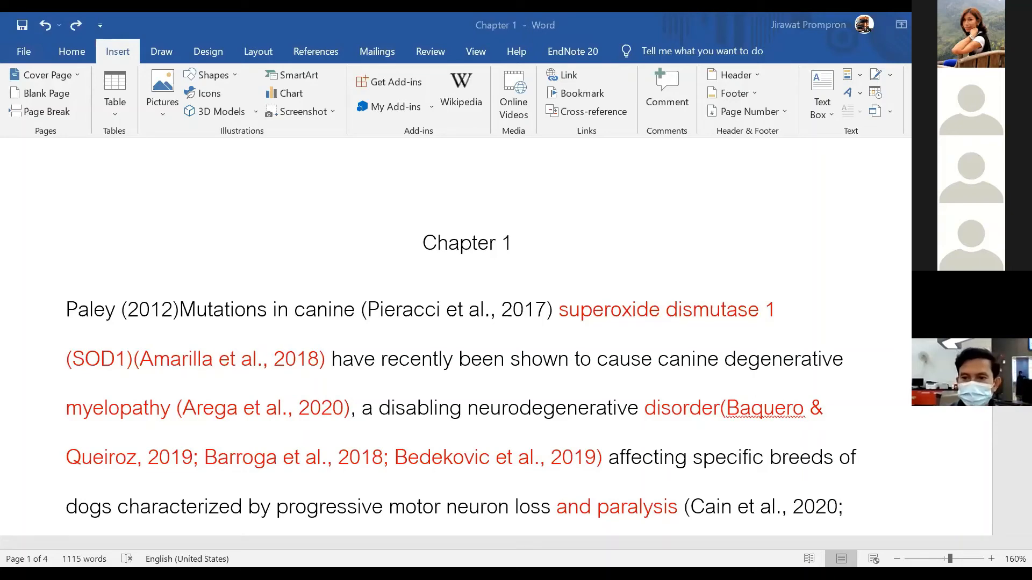
click(84, 241)
right_click(128, 297)
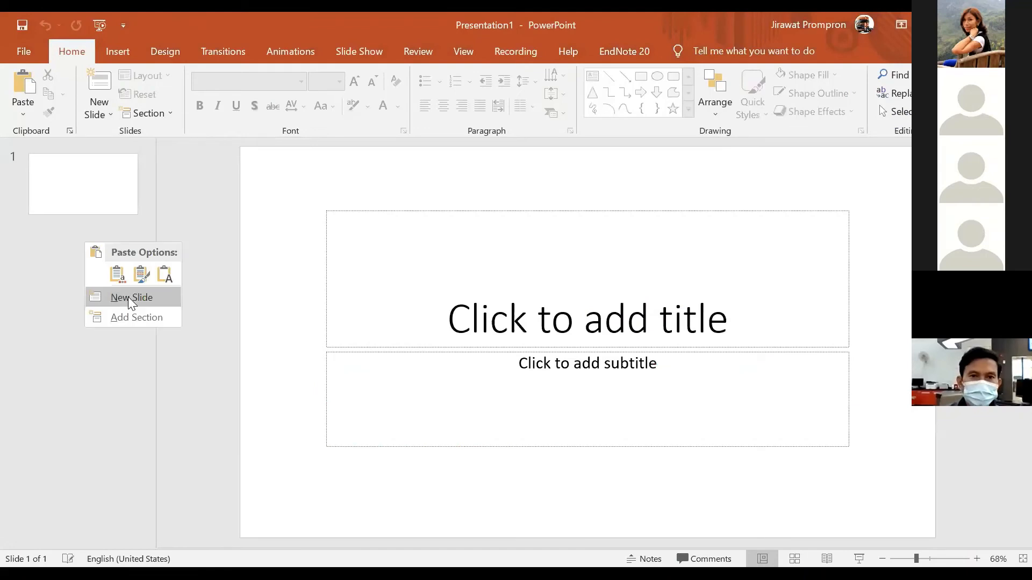
click(135, 299)
click(335, 270)
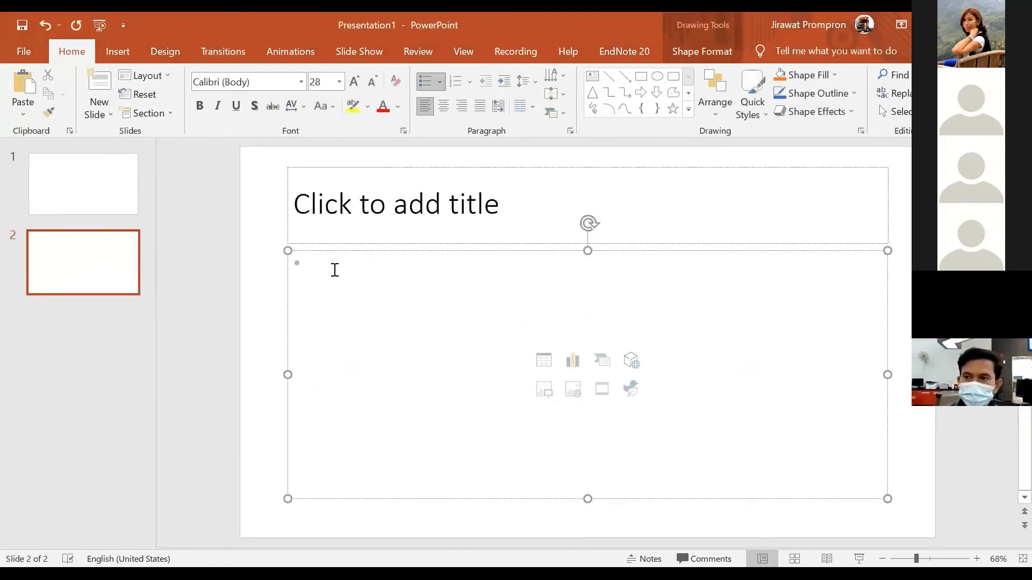
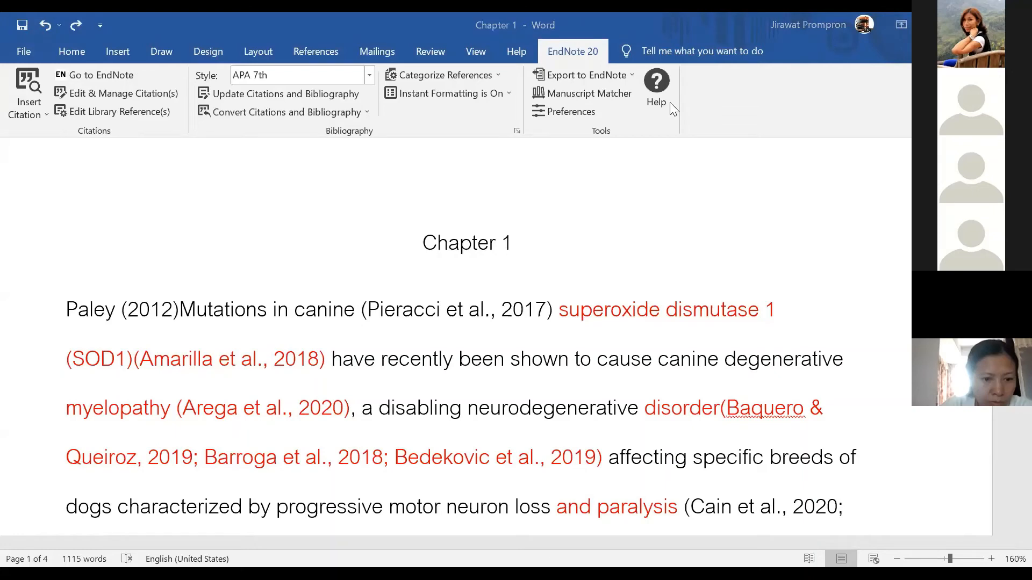
In the EndnoteX7 English outline, highlight the 'Compressed library' bullet under section 7
key(alt+Tab)
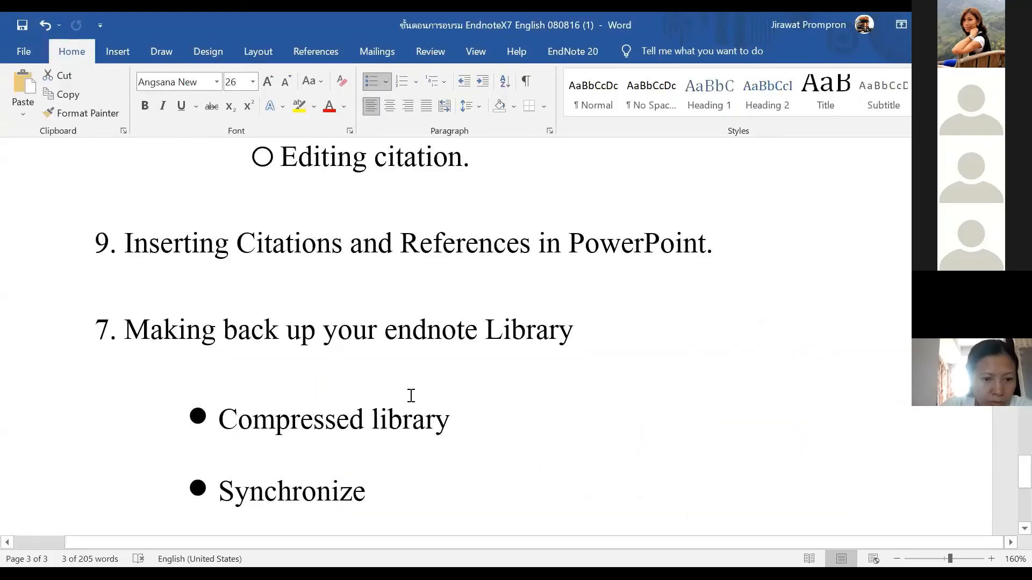
scroll(410, 396, down, 3)
scroll(395, 390, up, 1)
scroll(386, 388, up, 2)
scroll(385, 388, down, 1)
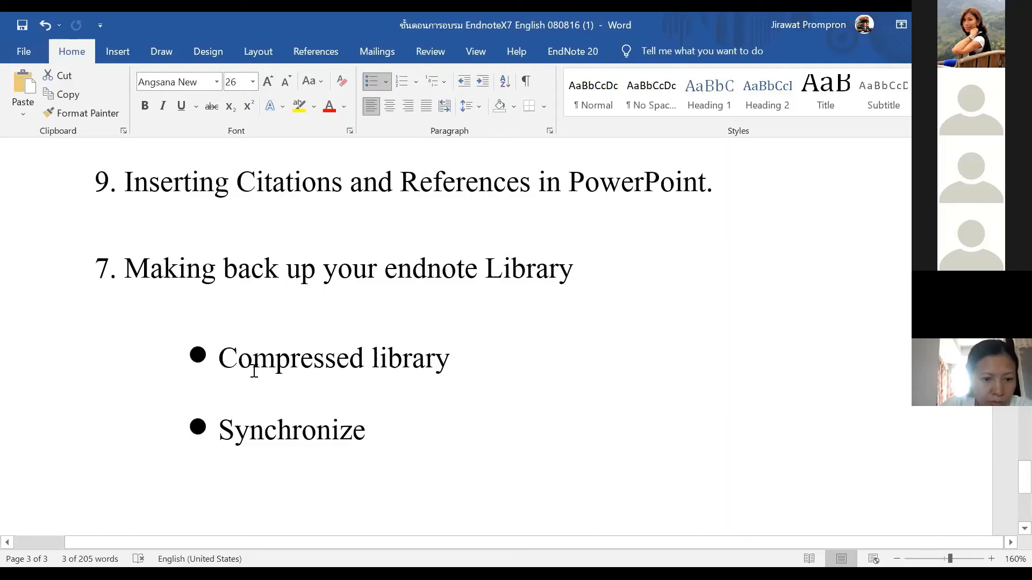
scroll(334, 396, up, 2)
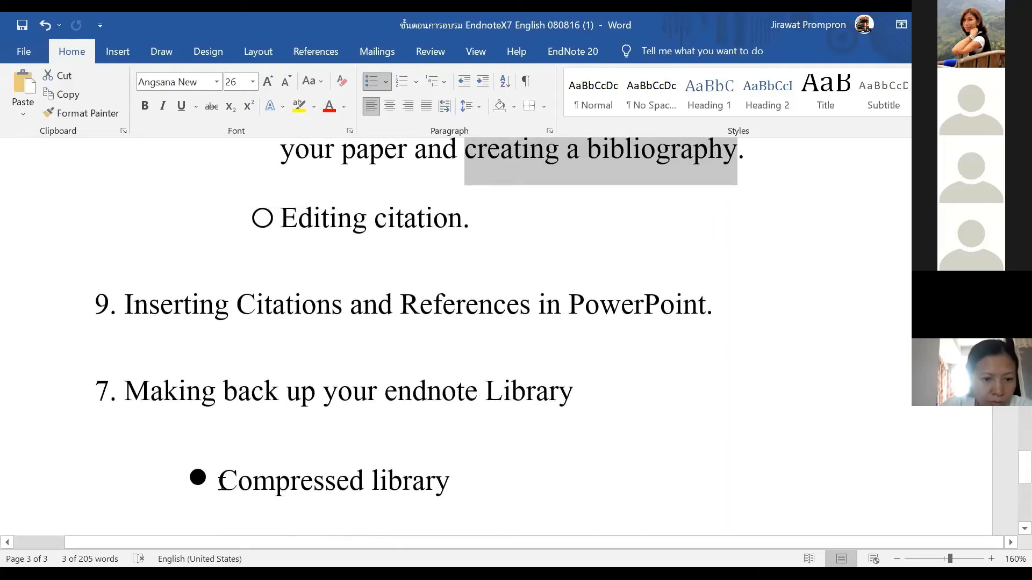
drag(220, 482, 437, 499)
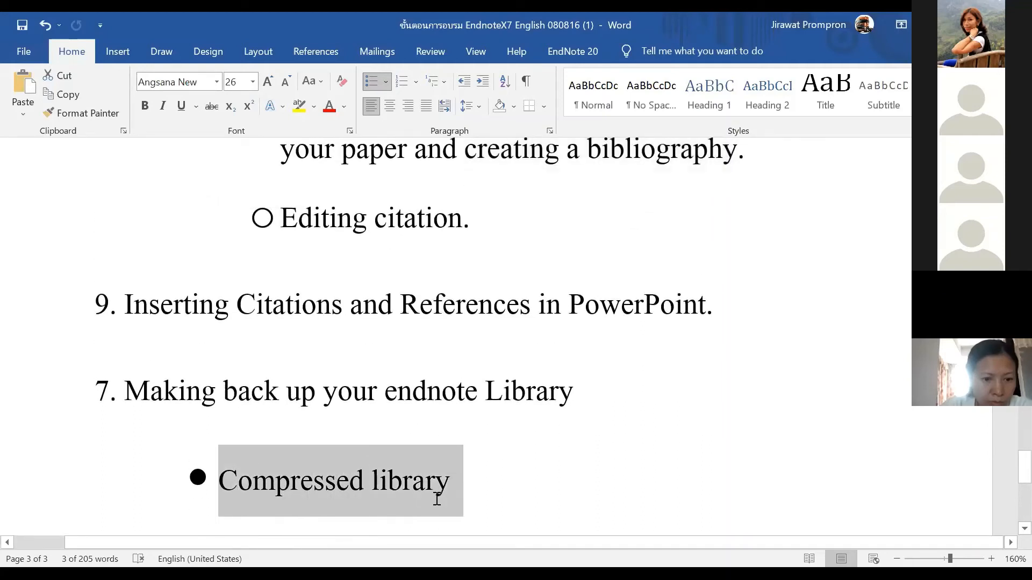
Switch to the EndNote library 'Thesis and research paper NU 2021'
click(710, 45)
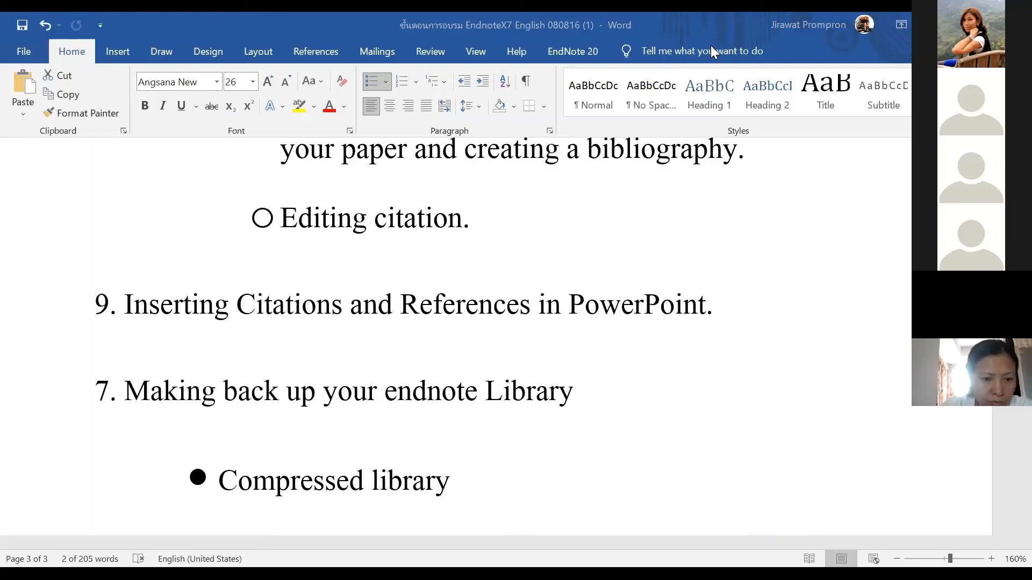
key(alt+Tab)
scroll(259, 224, up, 1)
drag(245, 265, 253, 126)
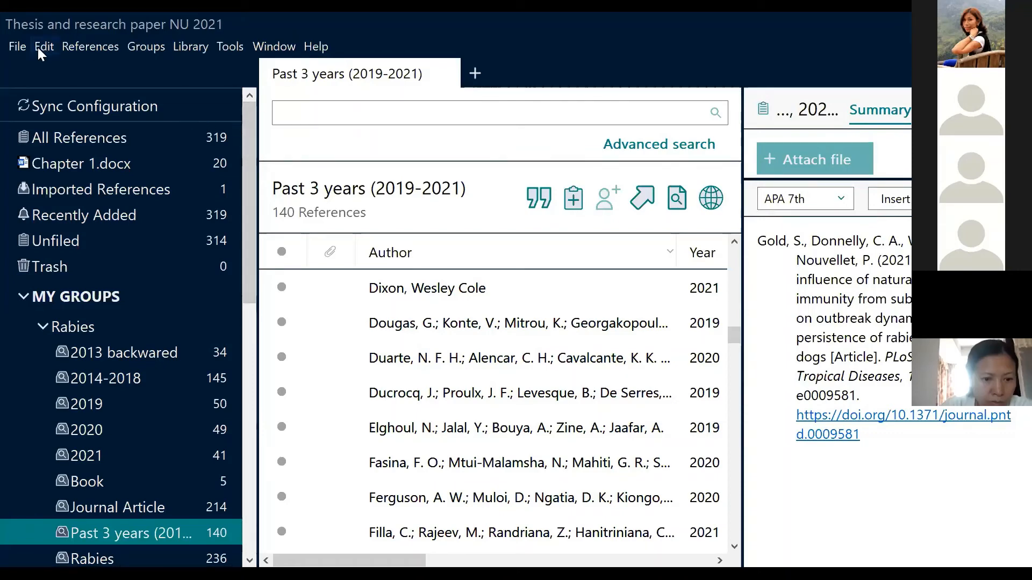
Review the File > Save a Copy dialog for the library, then cancel without saving
click(17, 46)
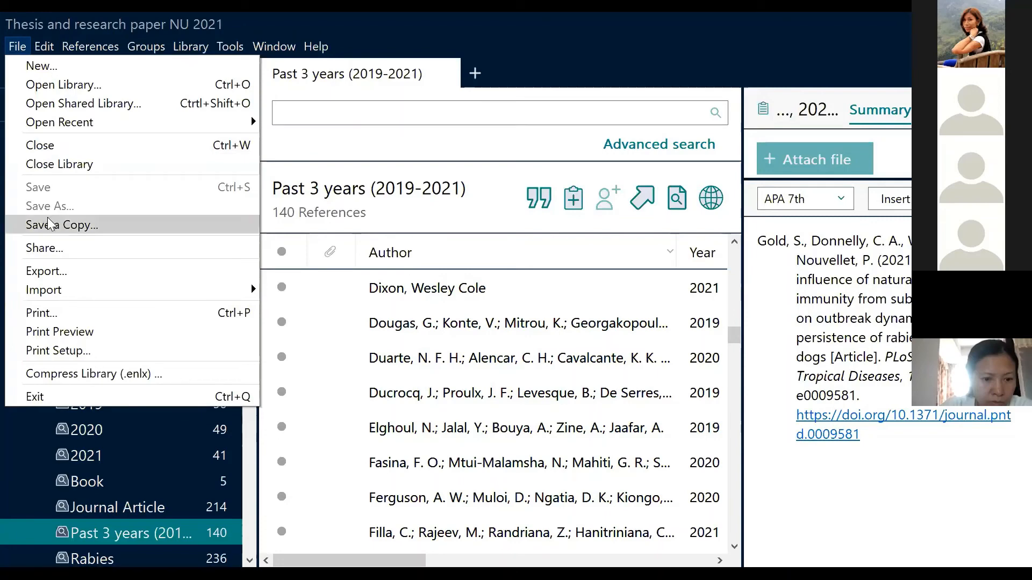
click(79, 225)
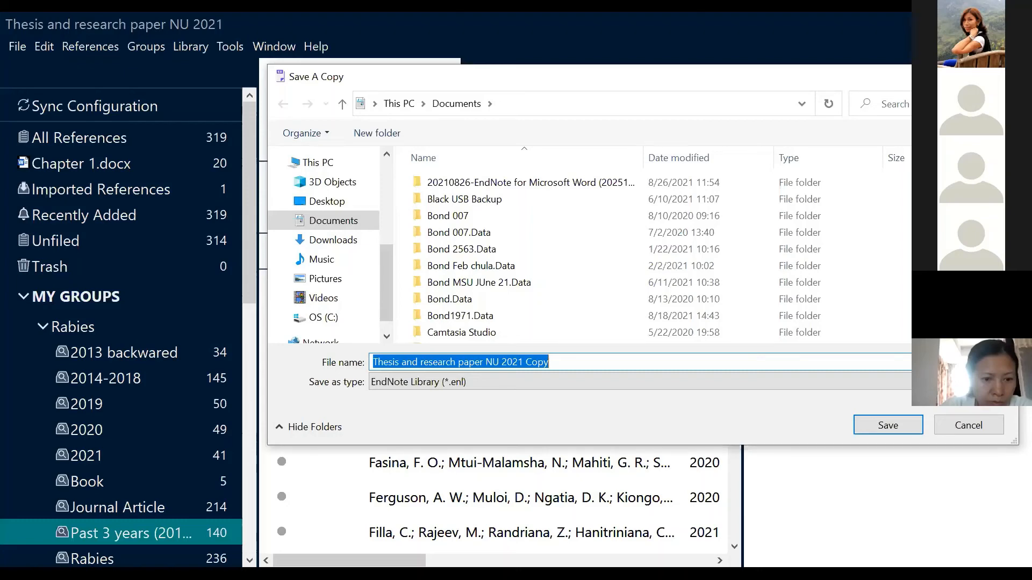
click(968, 425)
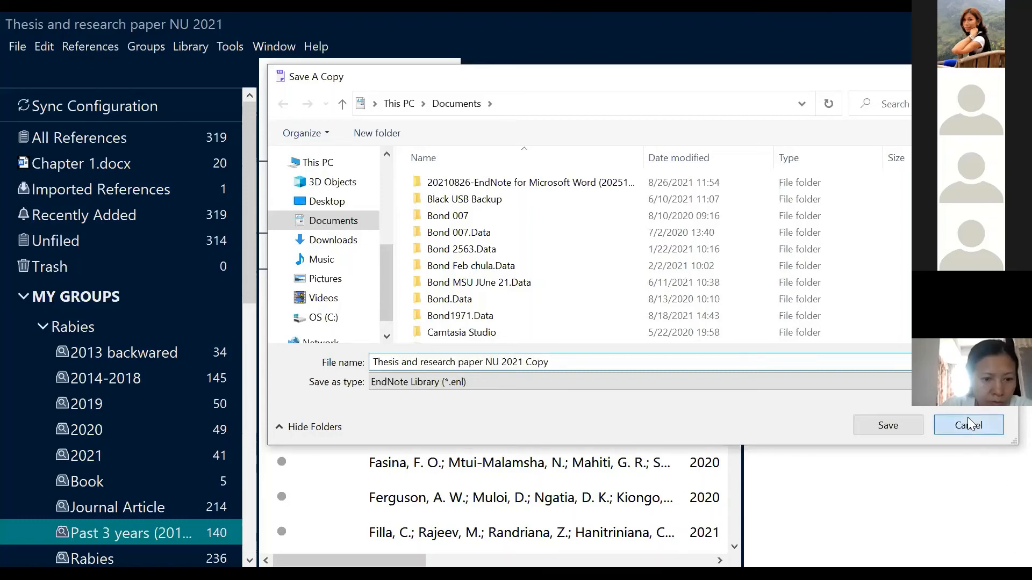
click(14, 47)
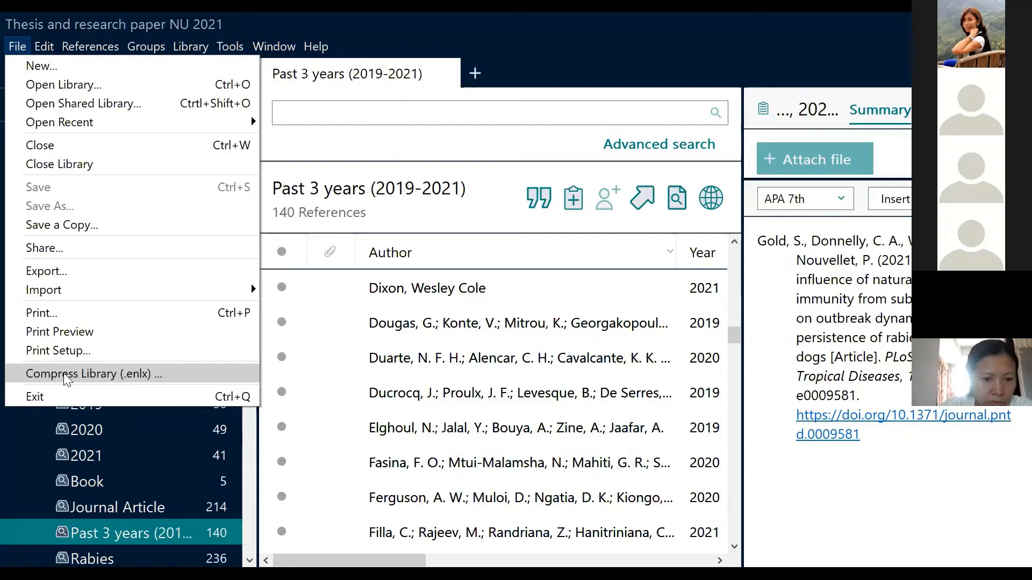
Start a Compress Library (.enlx) backup, trying the Rabies group before choosing All References in Library
click(115, 372)
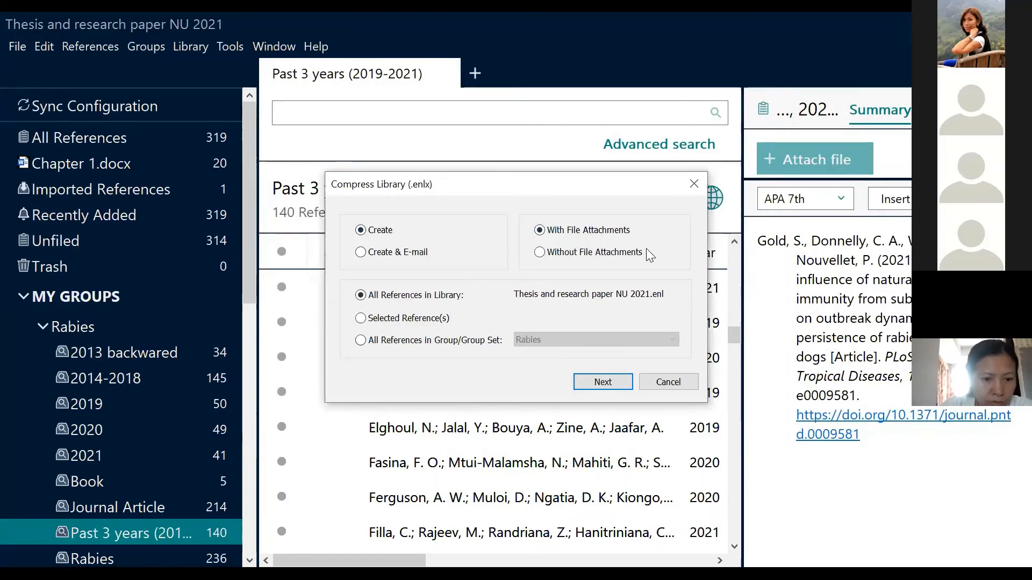
click(363, 341)
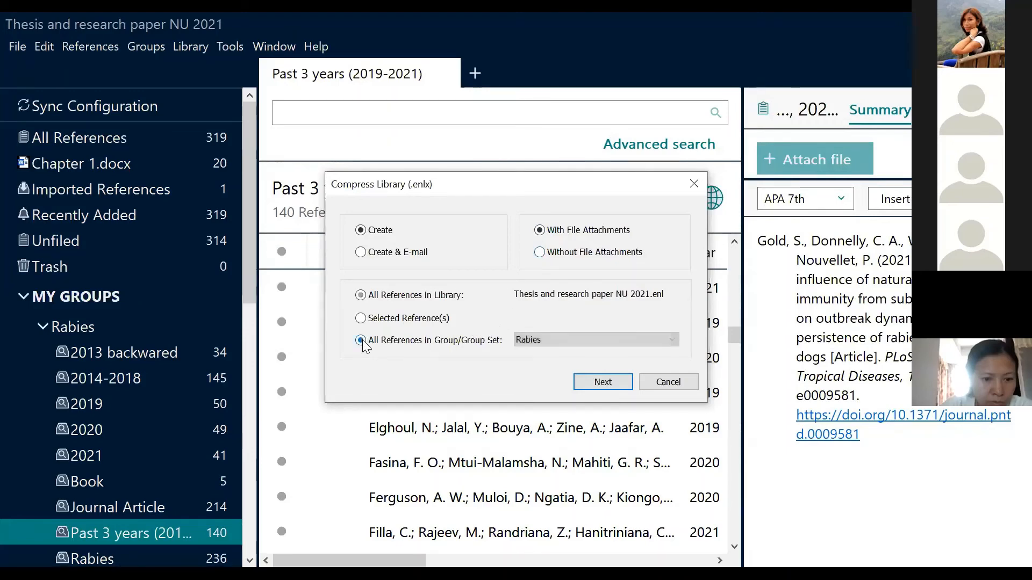
click(521, 344)
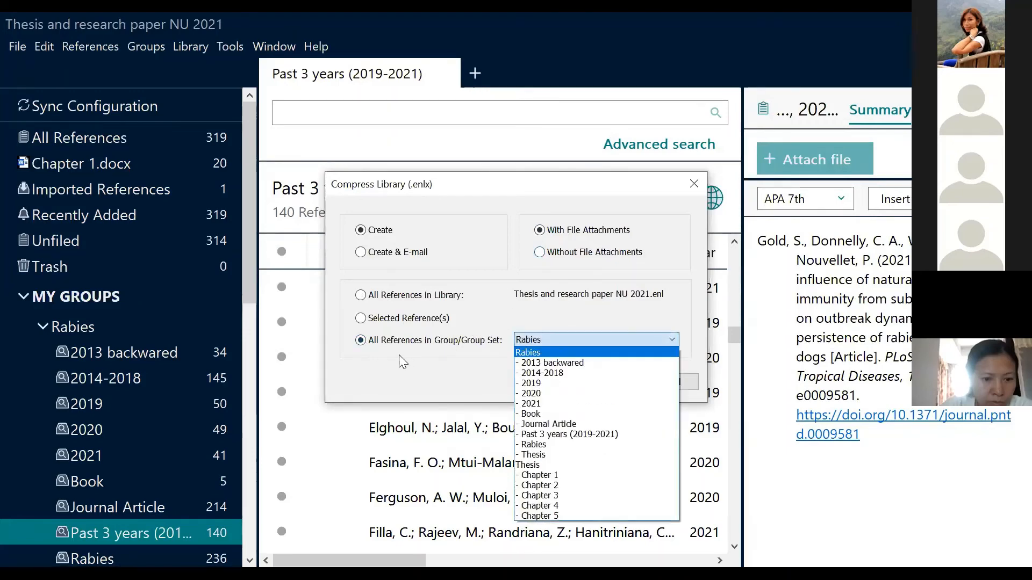
click(361, 298)
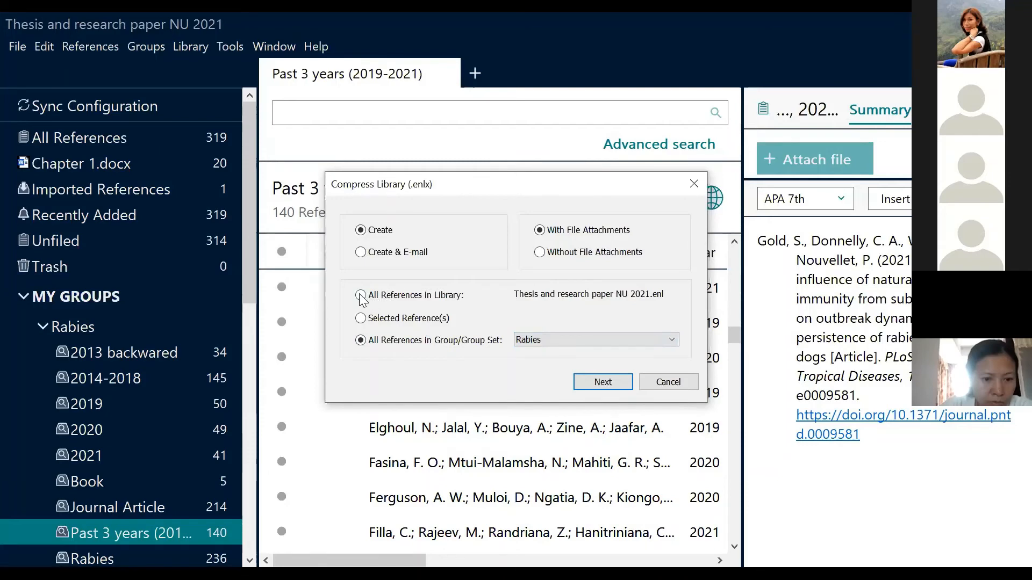
click(361, 295)
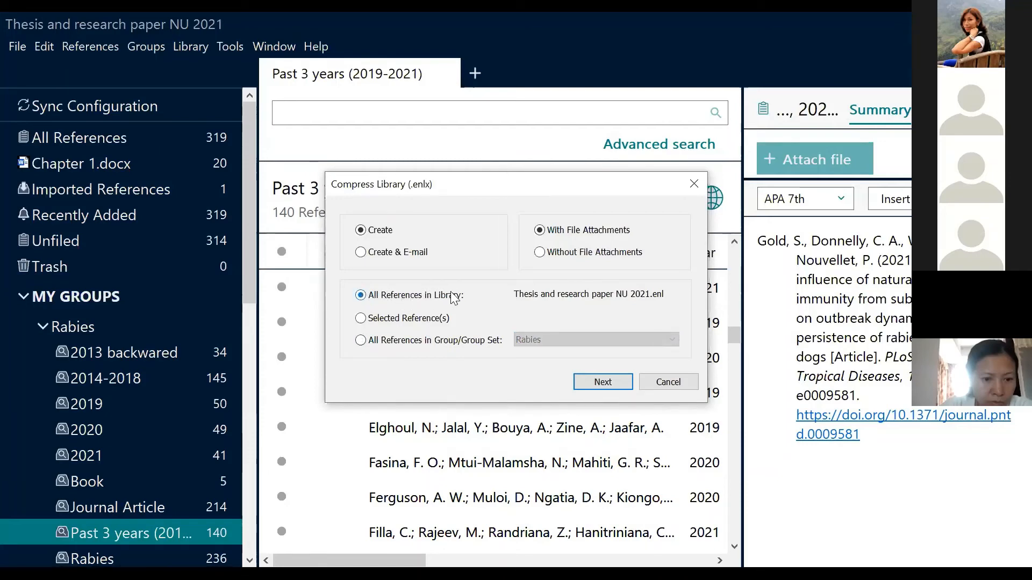
Continue to the save location, browse to OS (C:), and cancel the compressed backup
click(610, 379)
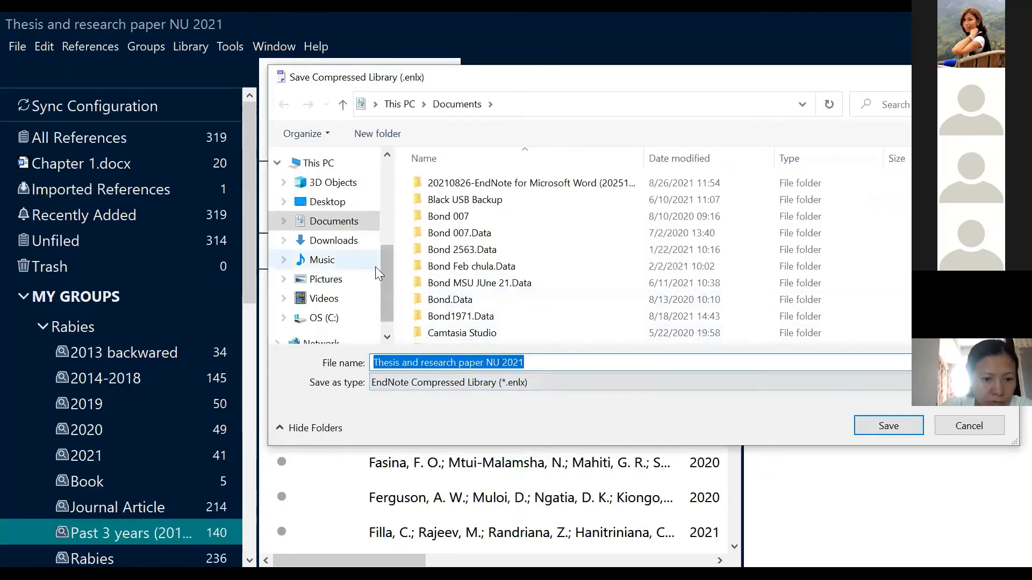
click(329, 317)
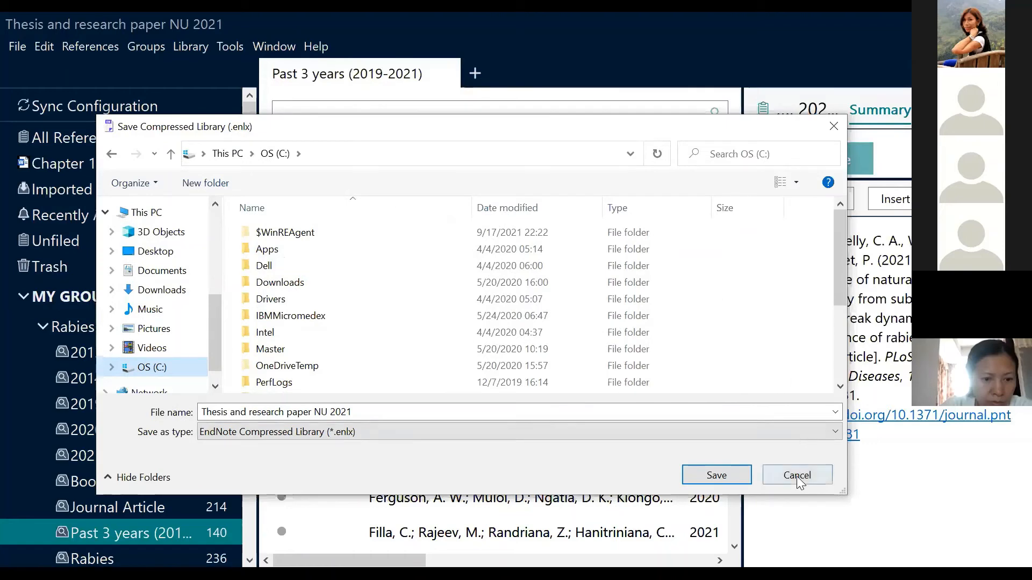
click(796, 478)
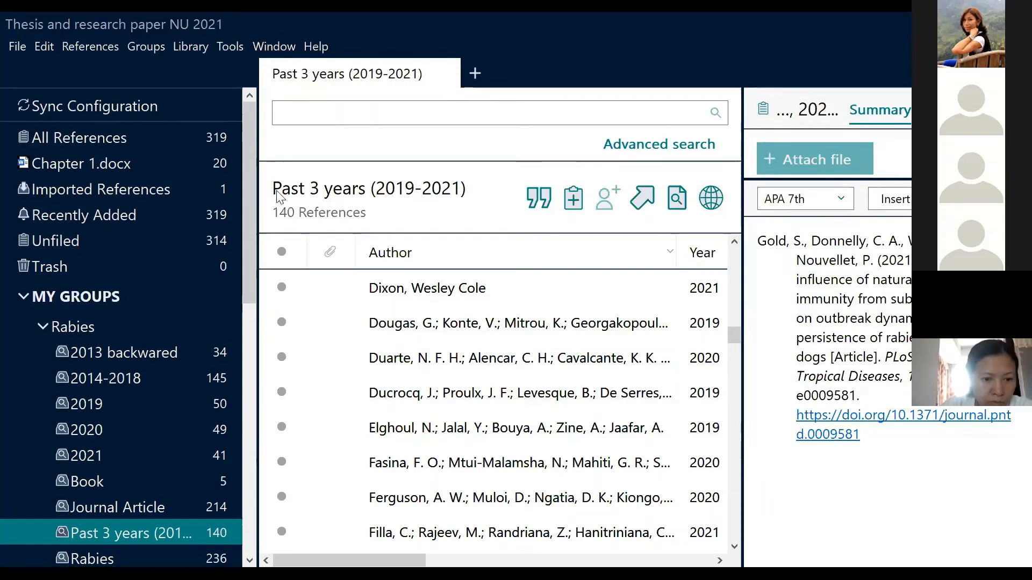
Close EndNote's File menu and return to Word's 'Get started in 7 easy steps' list on page 1
click(16, 47)
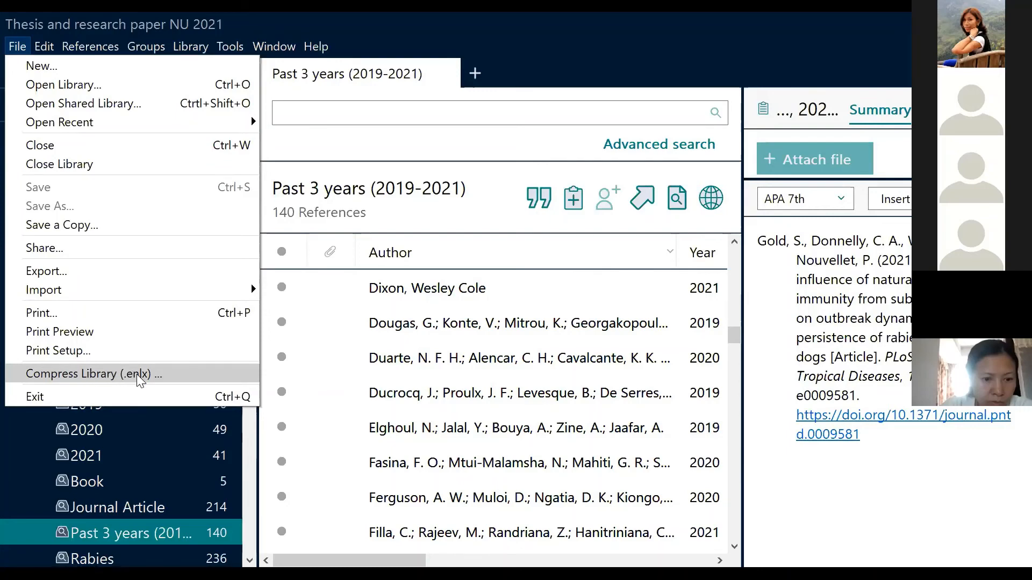
click(14, 48)
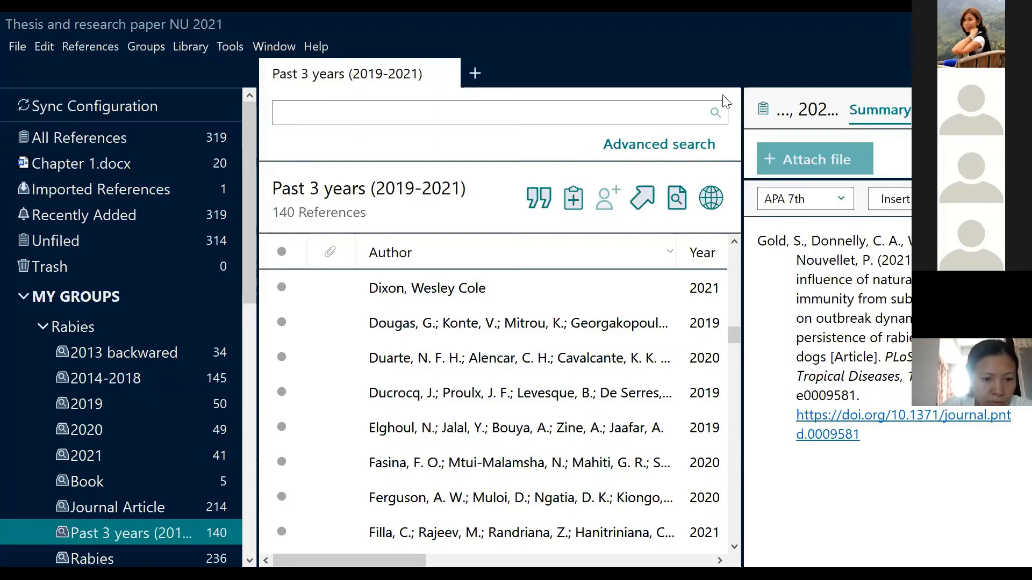
key(alt+Tab)
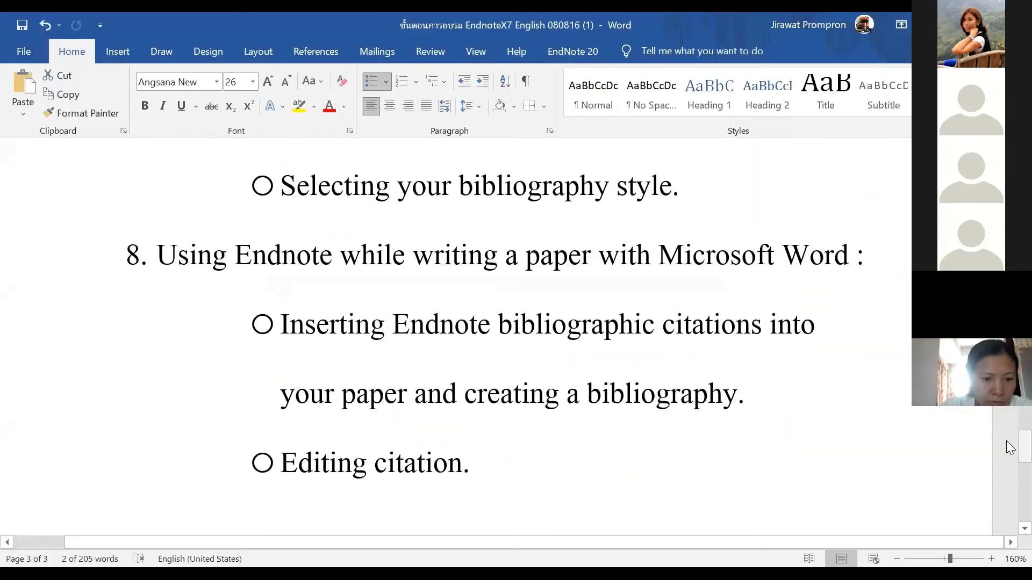
drag(1025, 446, 1025, 186)
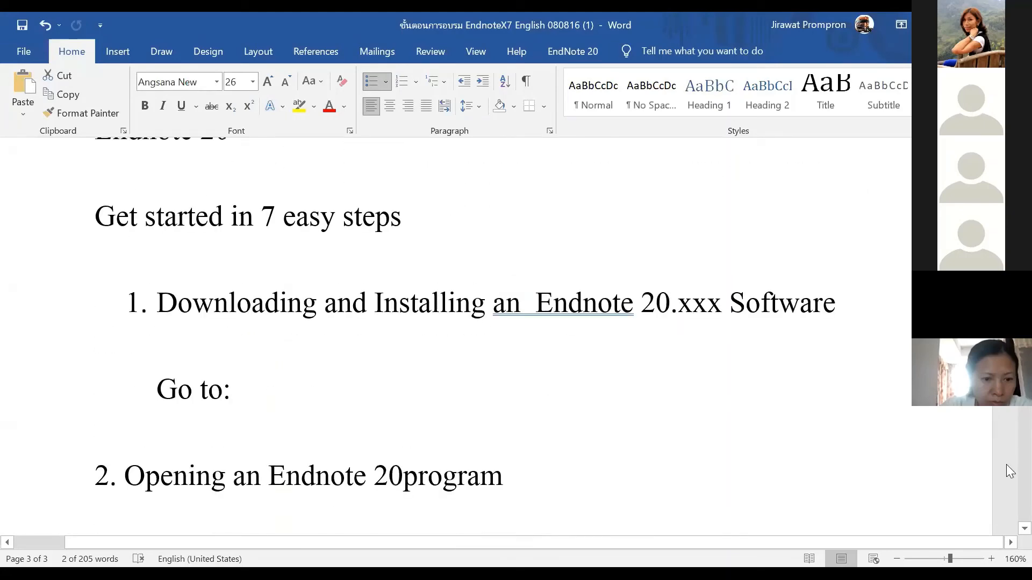
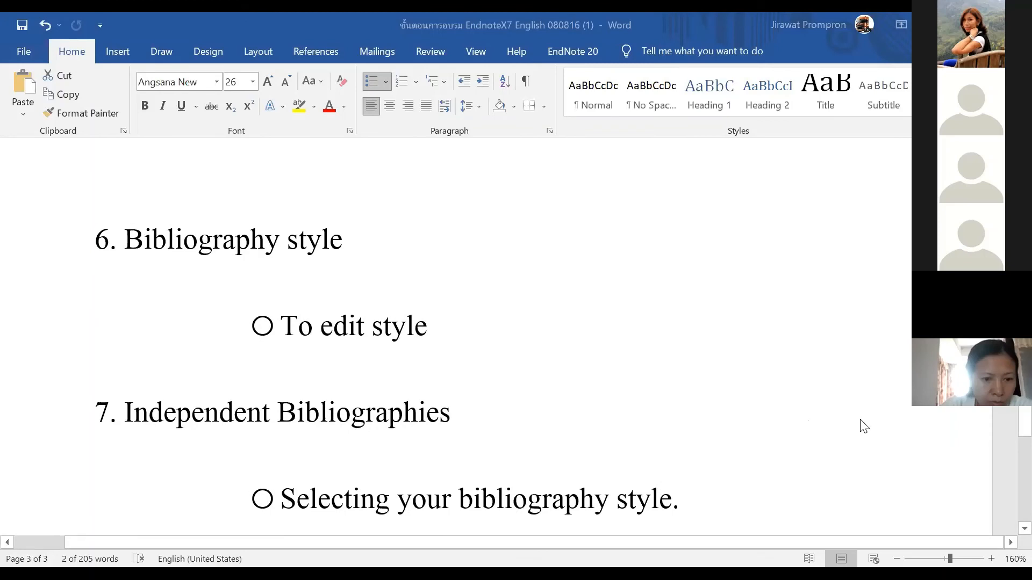
Scroll to item 8, 'Using Endnote while writing a paper with Microsoft Word', then switch to EndNote
scroll(862, 425, down, 1)
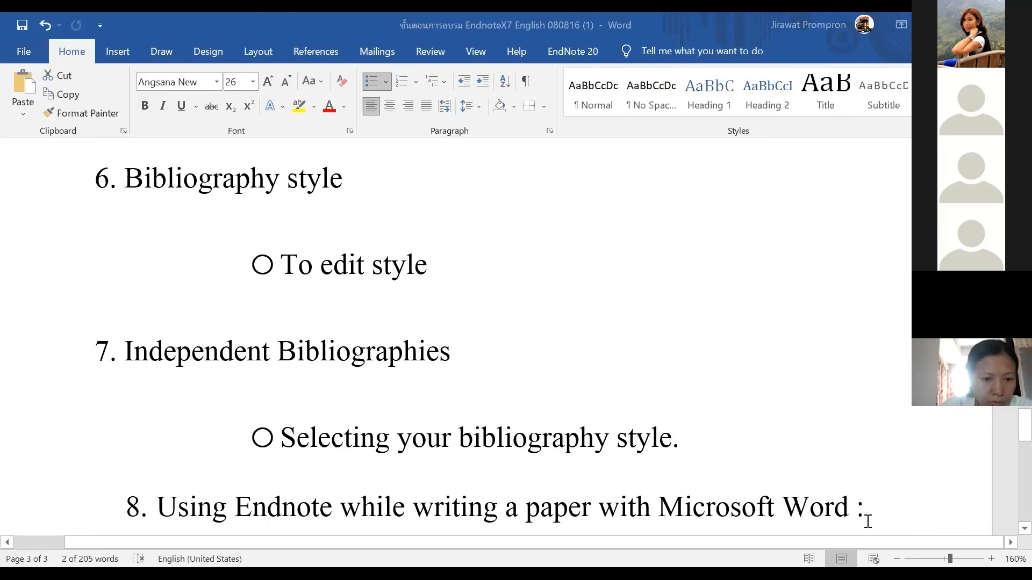
key(alt+Tab)
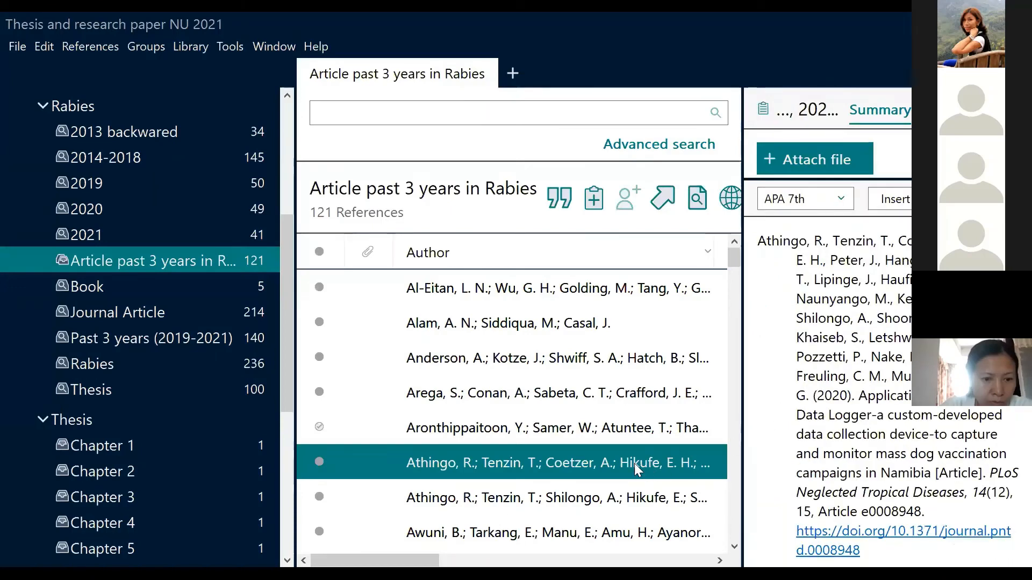
Select the Arega reference and view its actions, then place the cursor after 'canine' in Chapter 1
ctrl+click(524, 383)
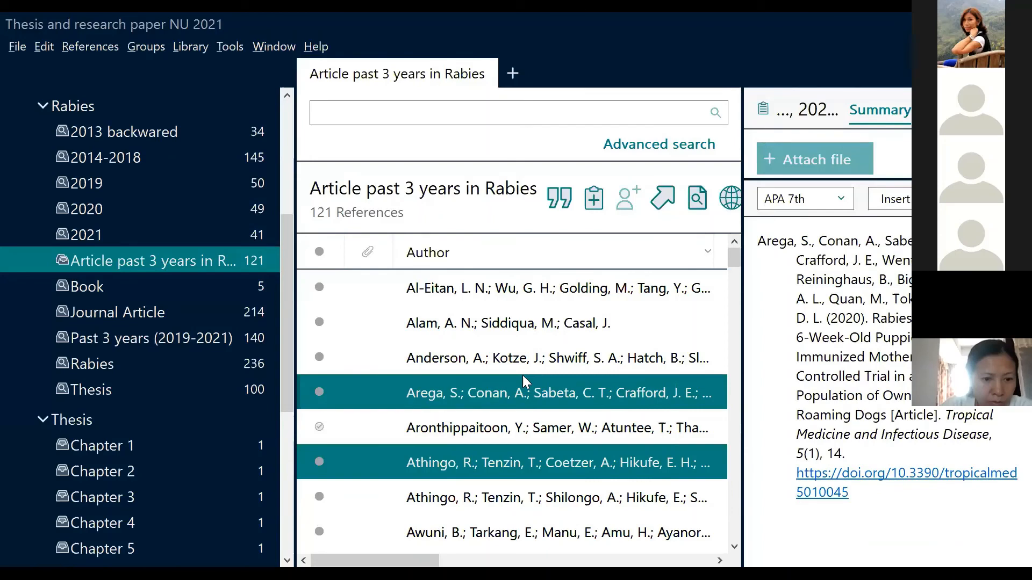
right_click(547, 379)
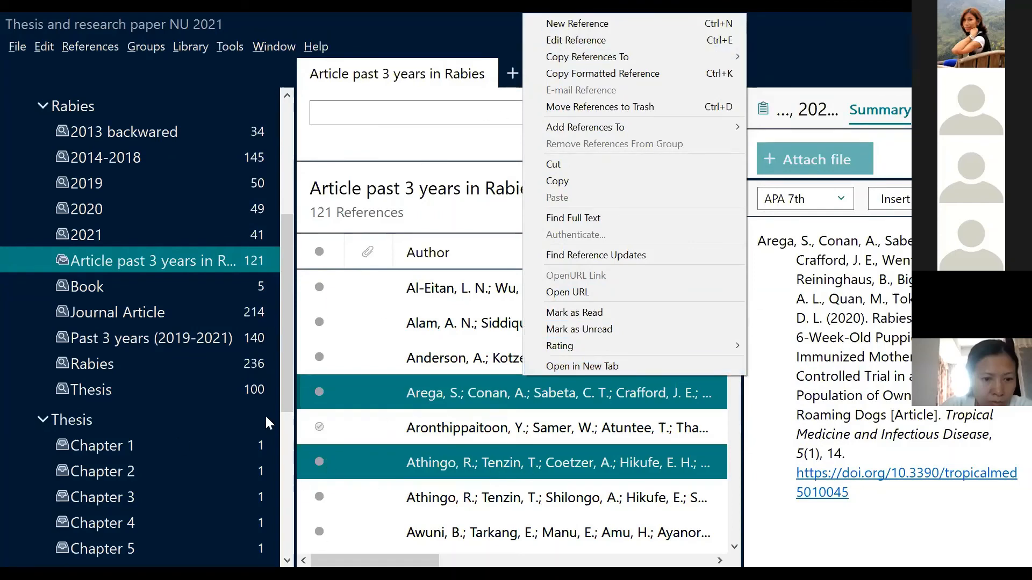
click(456, 114)
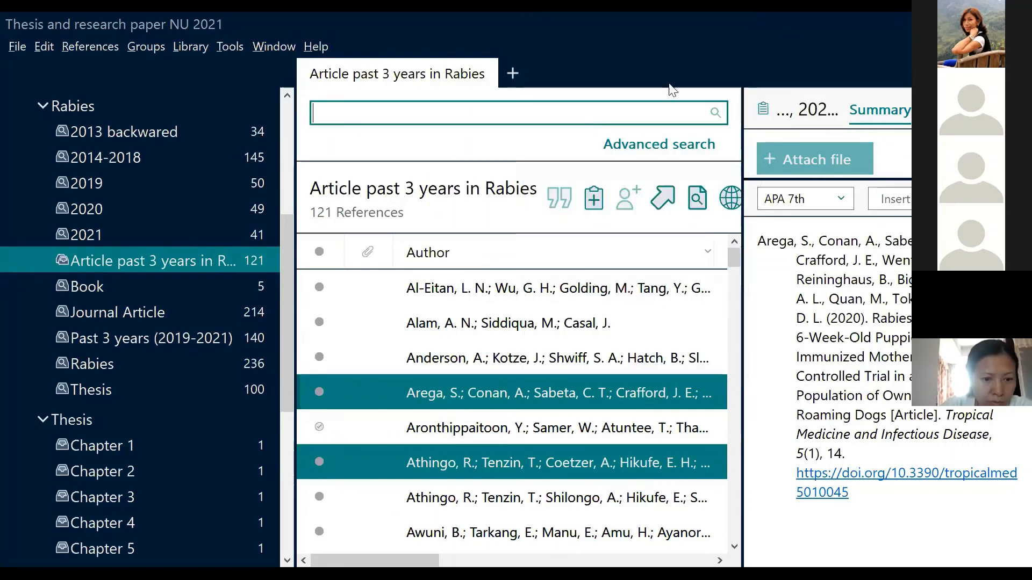
key(alt+Tab)
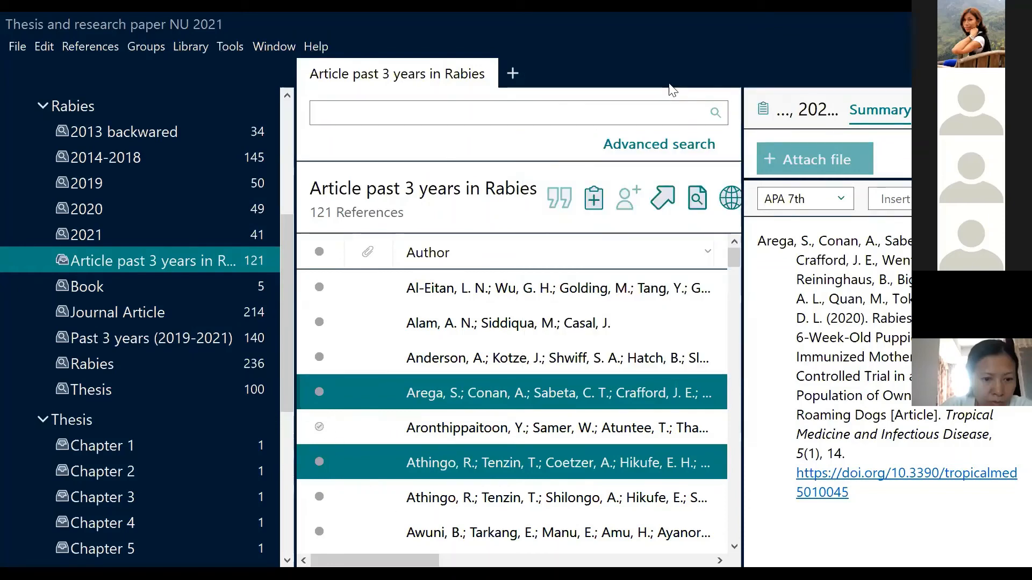
key(alt+Tab)
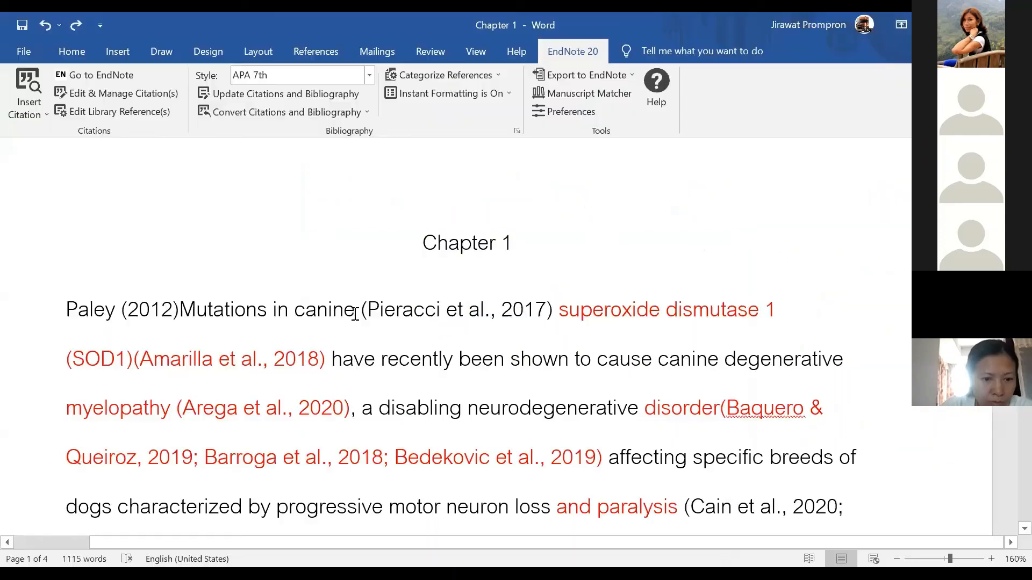
click(353, 312)
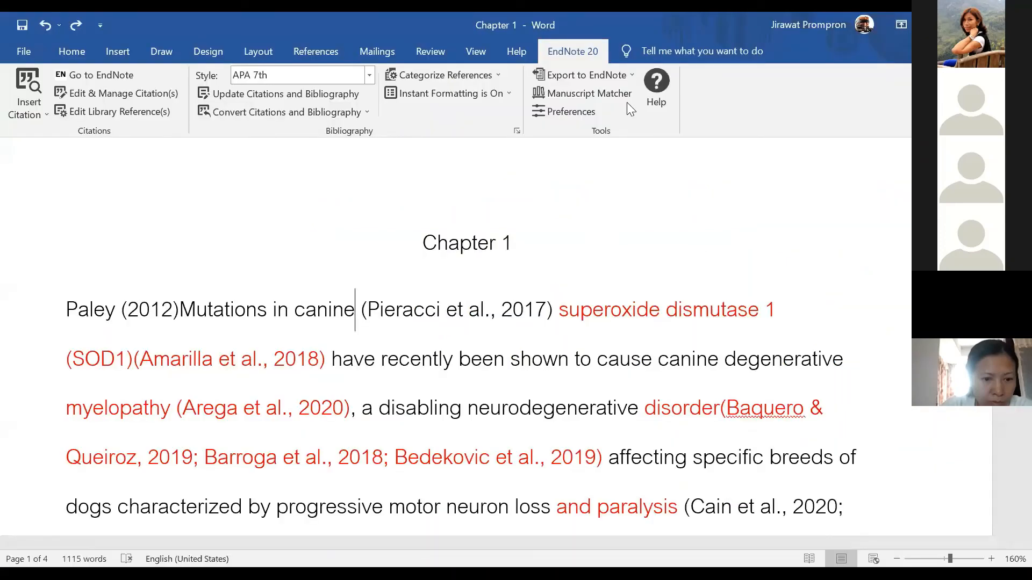
Back in EndNote, select the Anderson, Alam and Athingo references, then return to Chapter 1
key(alt+Tab)
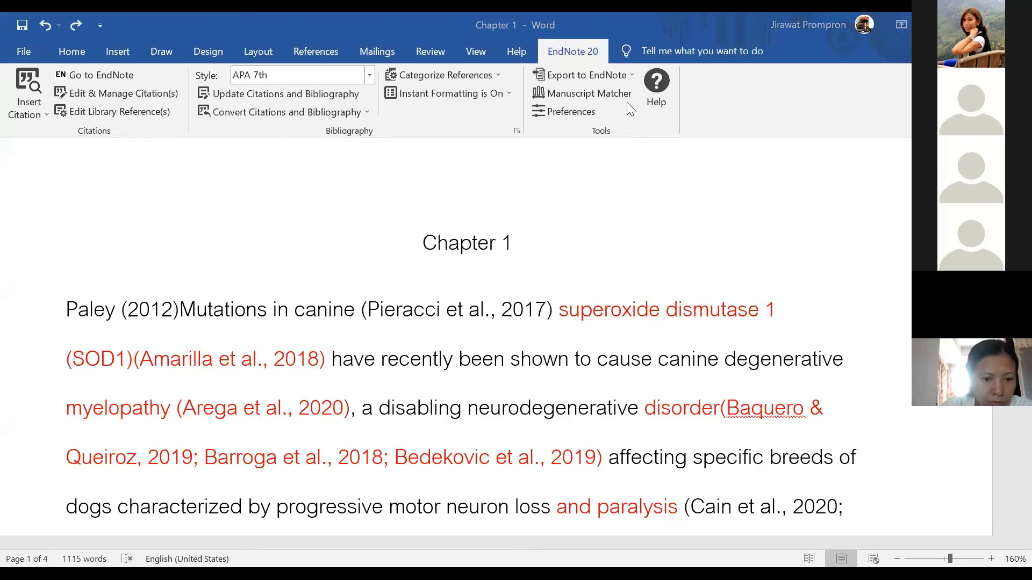
click(352, 388)
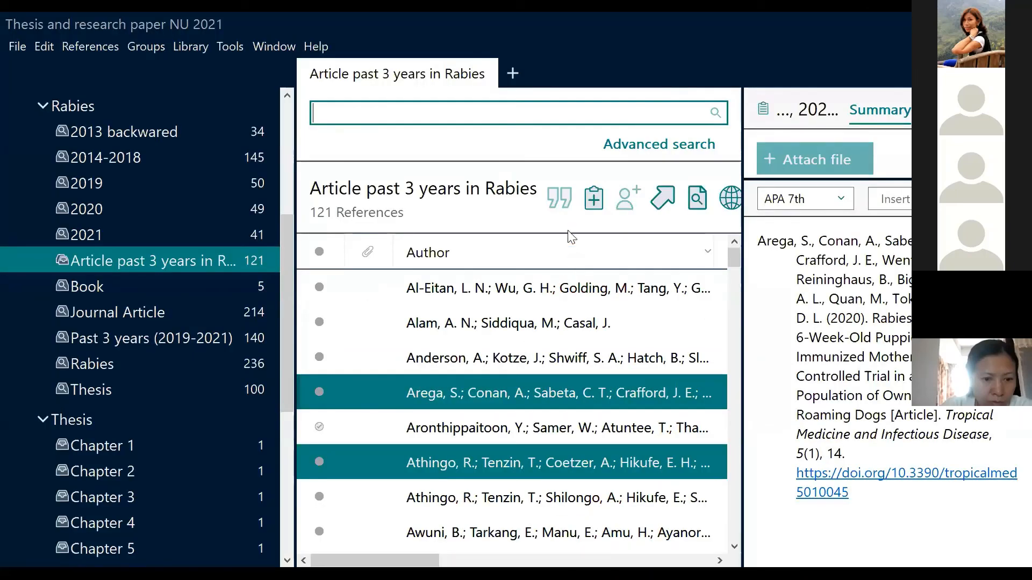
click(559, 200)
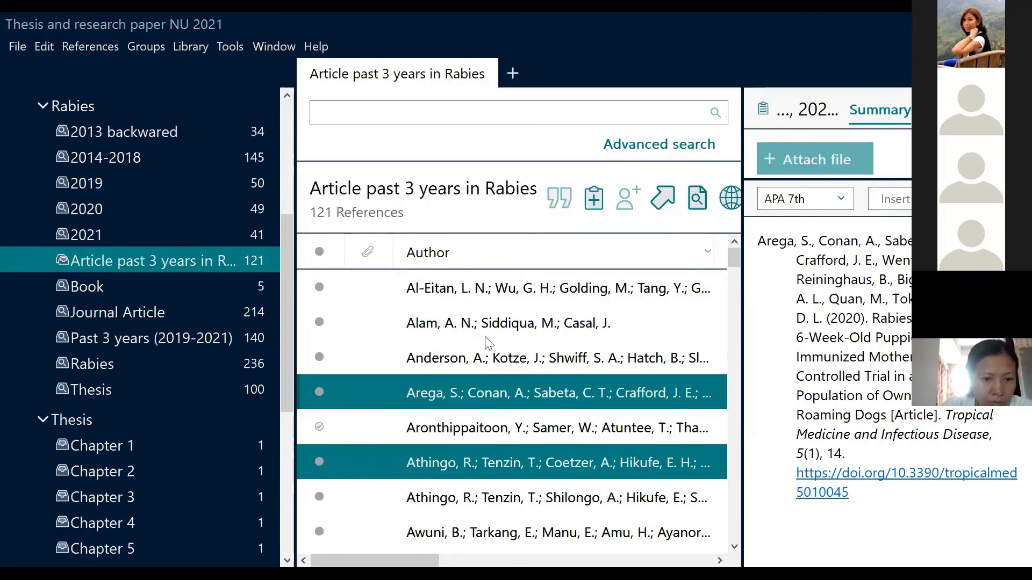
click(511, 353)
ctrl+click(510, 323)
ctrl+click(471, 470)
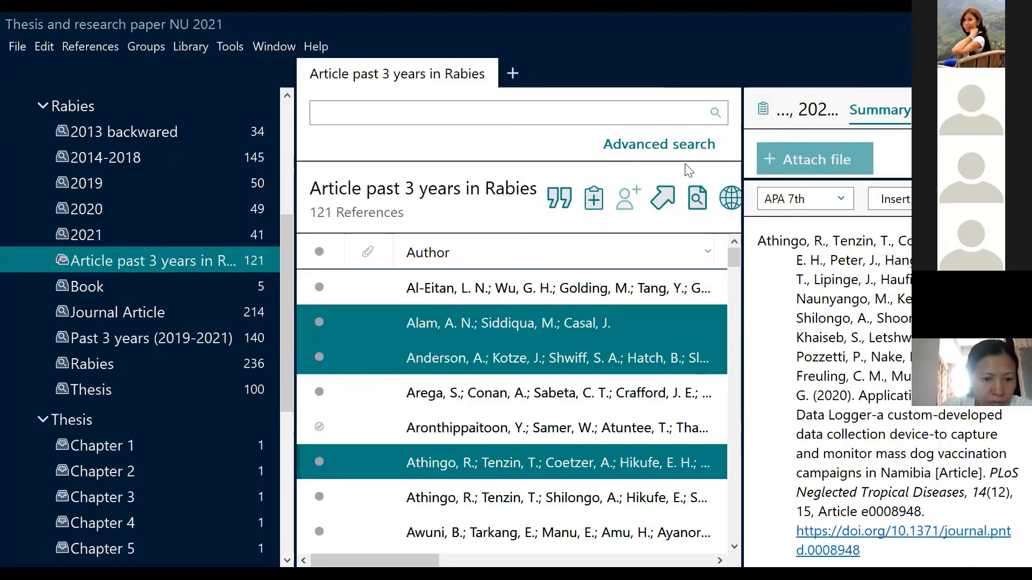
key(alt+Tab)
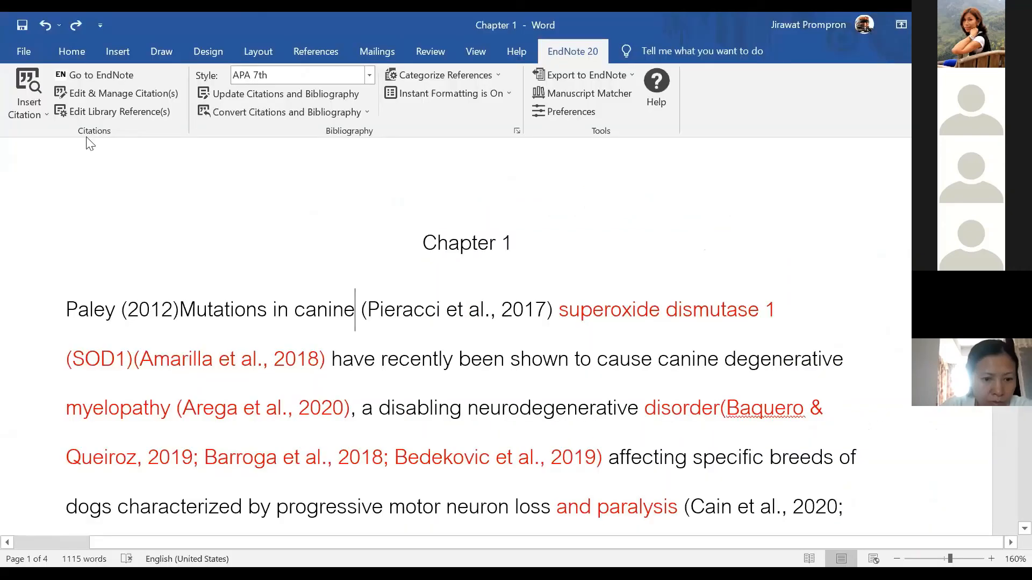
Open EndNote's Insert Citation search and highlight 'characterized' in the paragraph as the search term
click(39, 104)
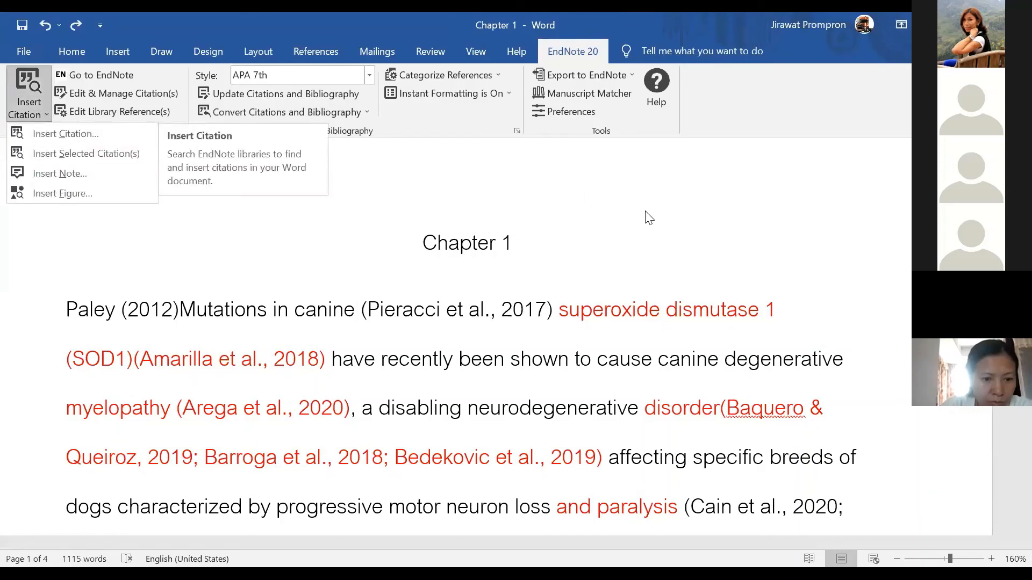
scroll(709, 404, down, 5)
scroll(709, 403, down, 3)
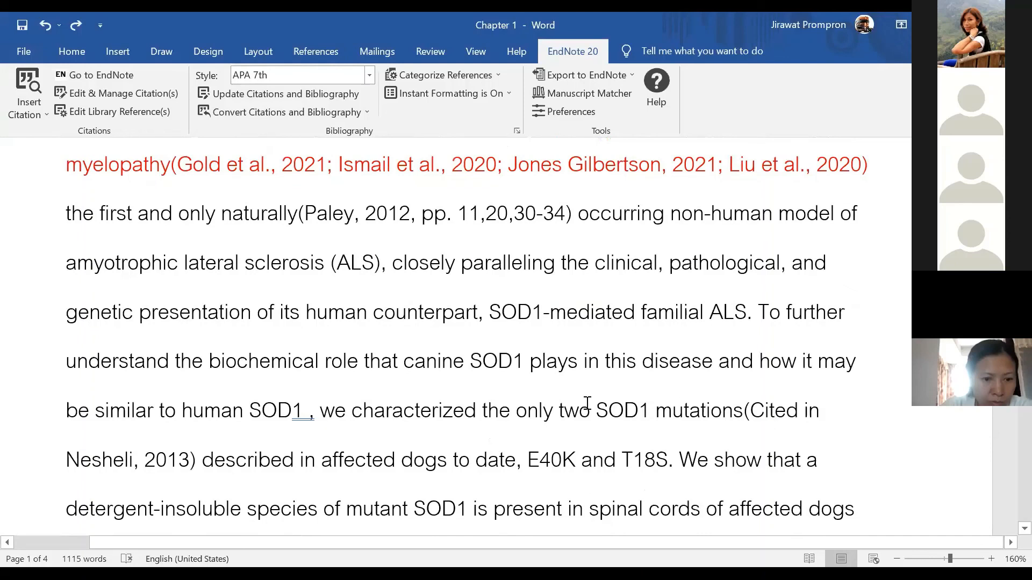
drag(355, 411, 479, 408)
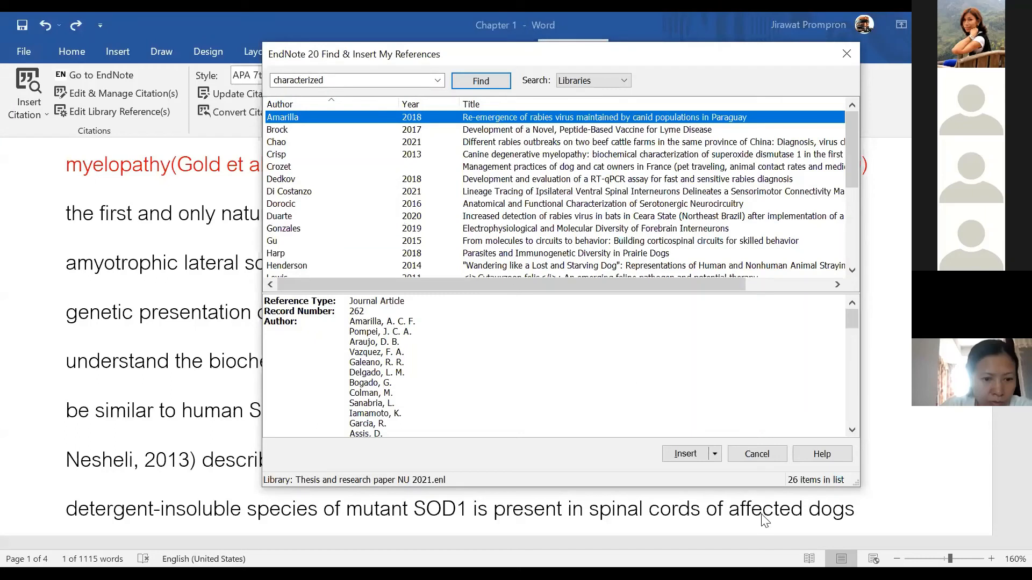
Check the insertion options for the 'characterized' results and cancel without inserting a citation
click(714, 455)
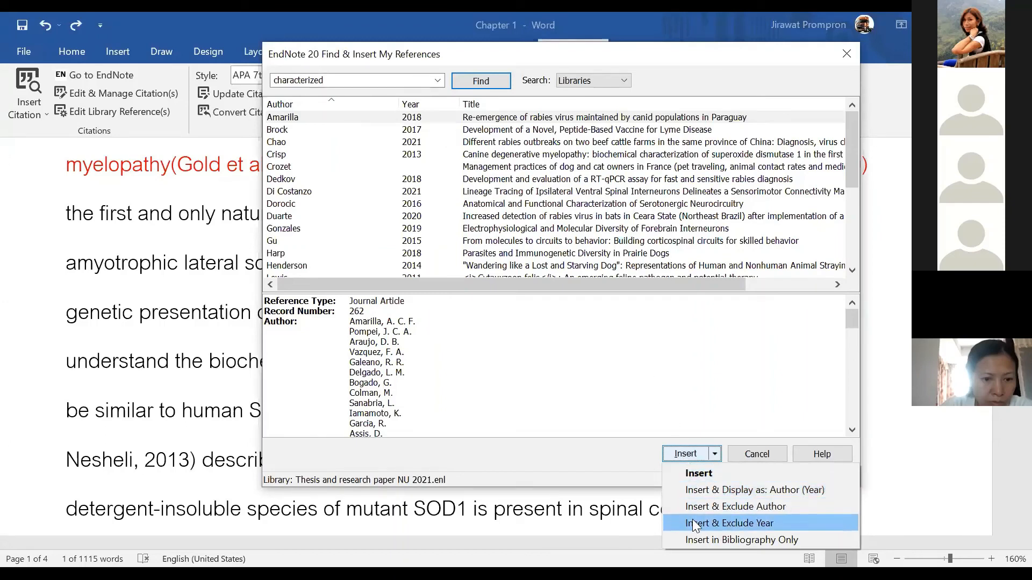
click(765, 454)
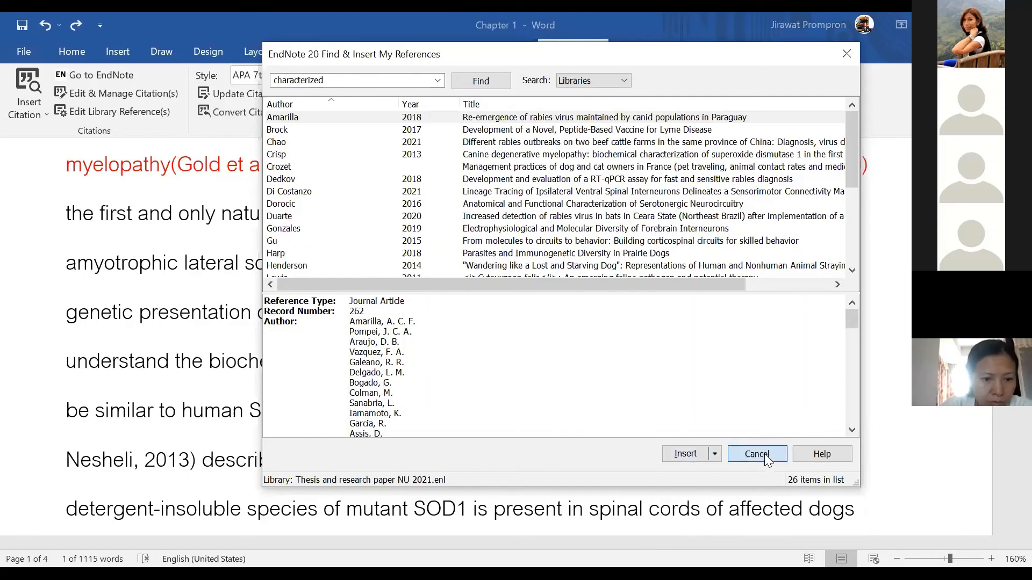
click(458, 455)
From after 'characterized', search the library for '2021' then 'pale', and cancel without inserting Paley
click(480, 416)
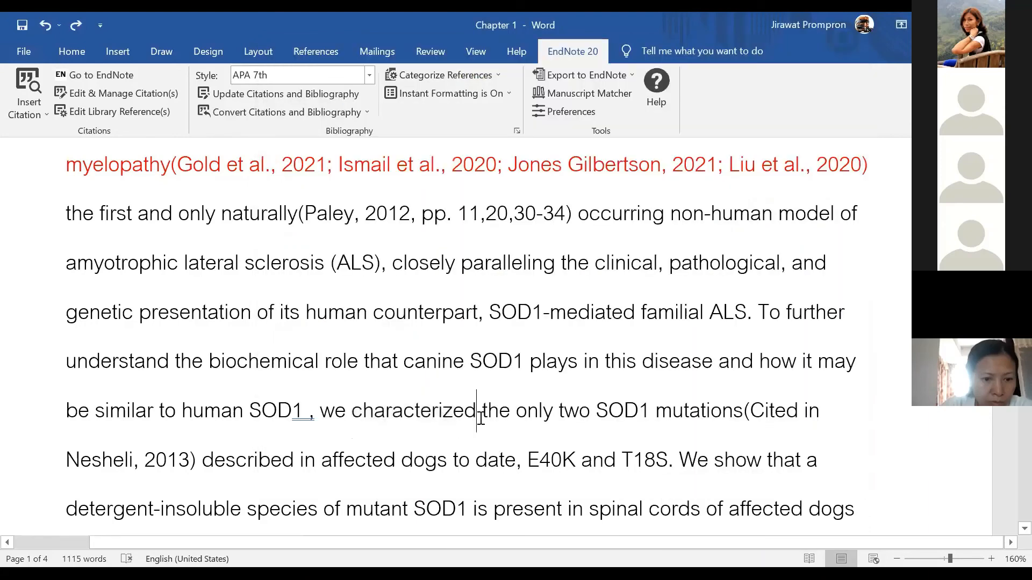
click(39, 109)
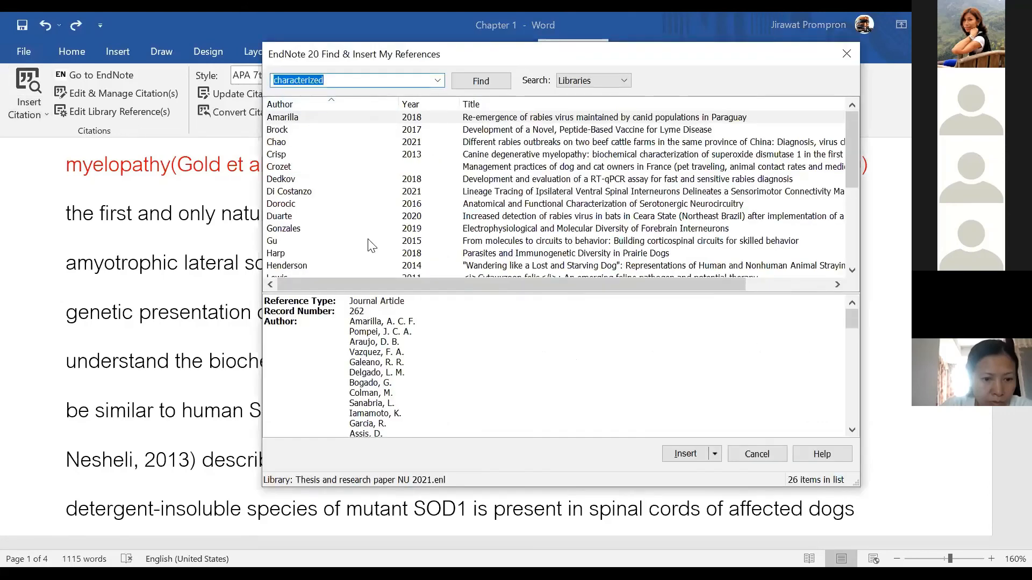
text(2021)
key(Return)
double_click(275, 81)
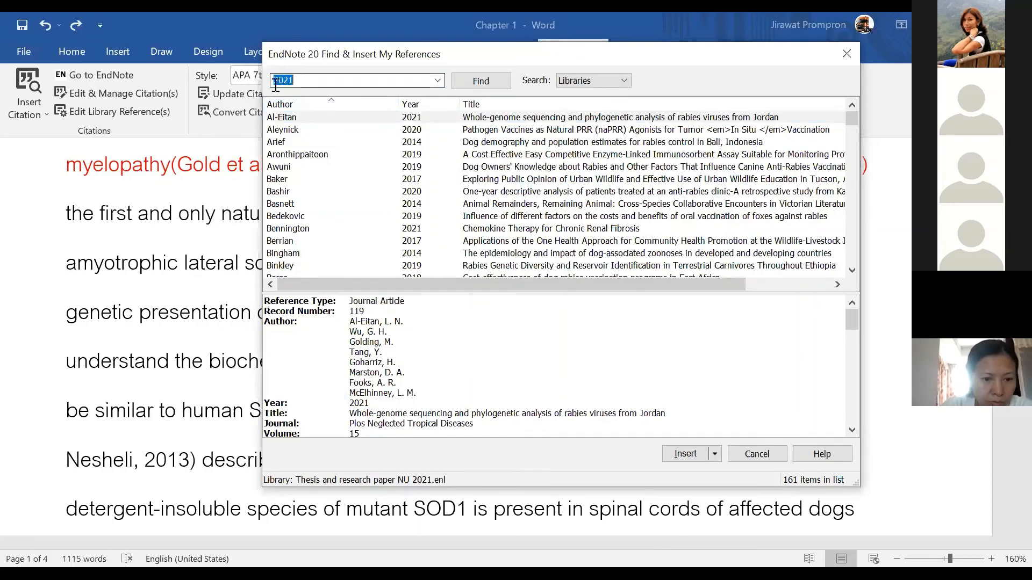
text(paley)
key(Return)
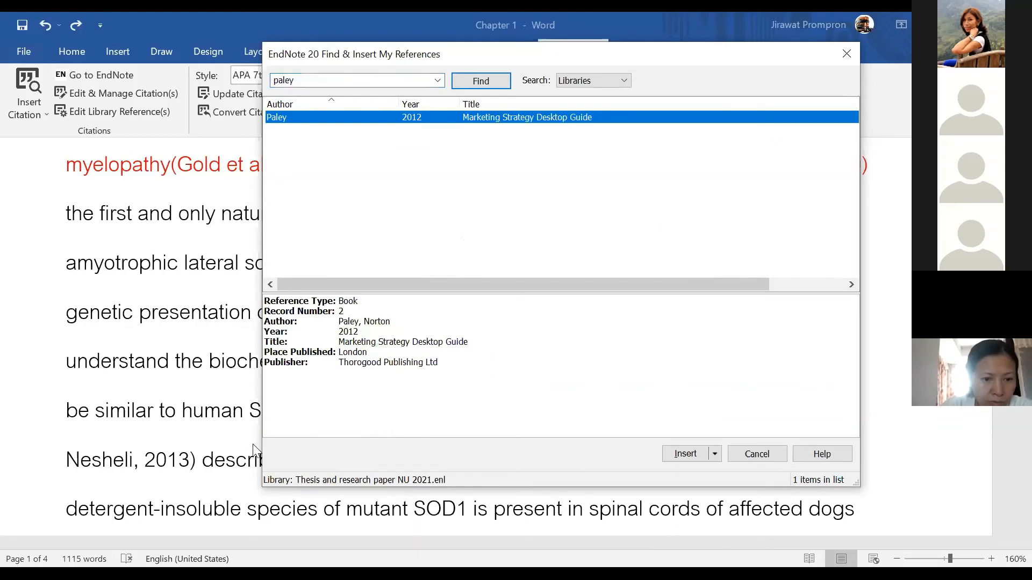
click(715, 454)
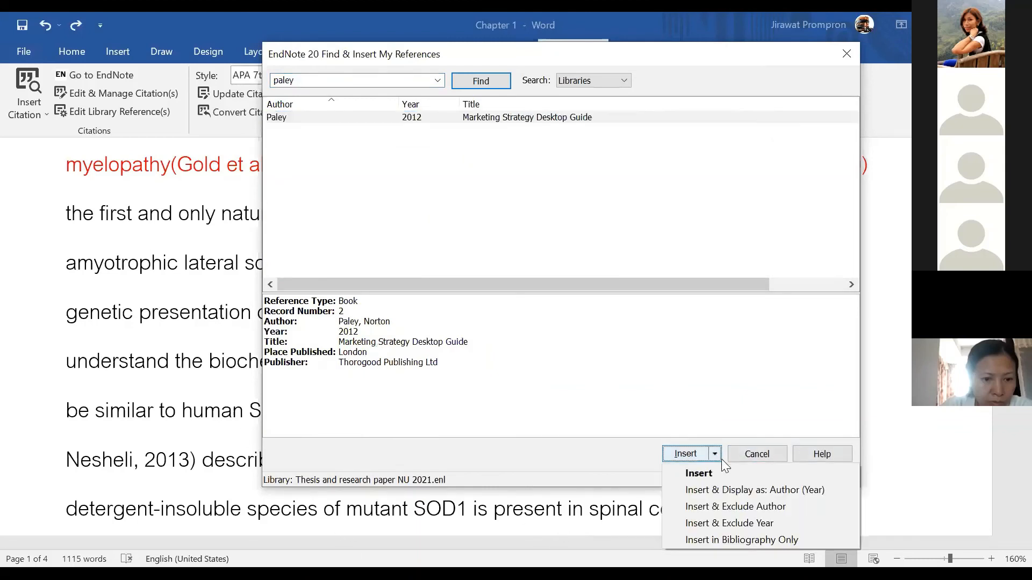
click(939, 452)
click(759, 456)
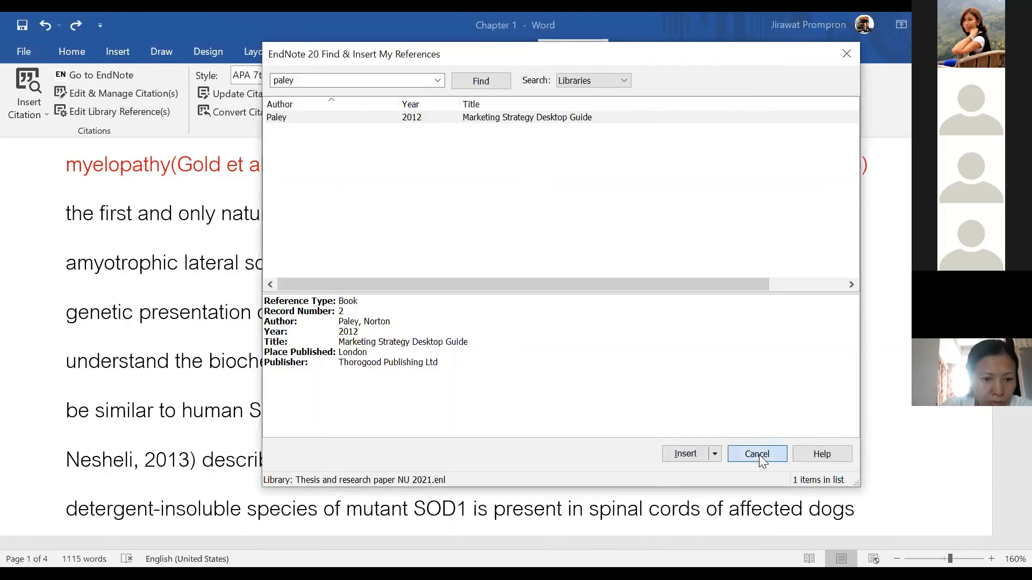
scroll(618, 463, up, 3)
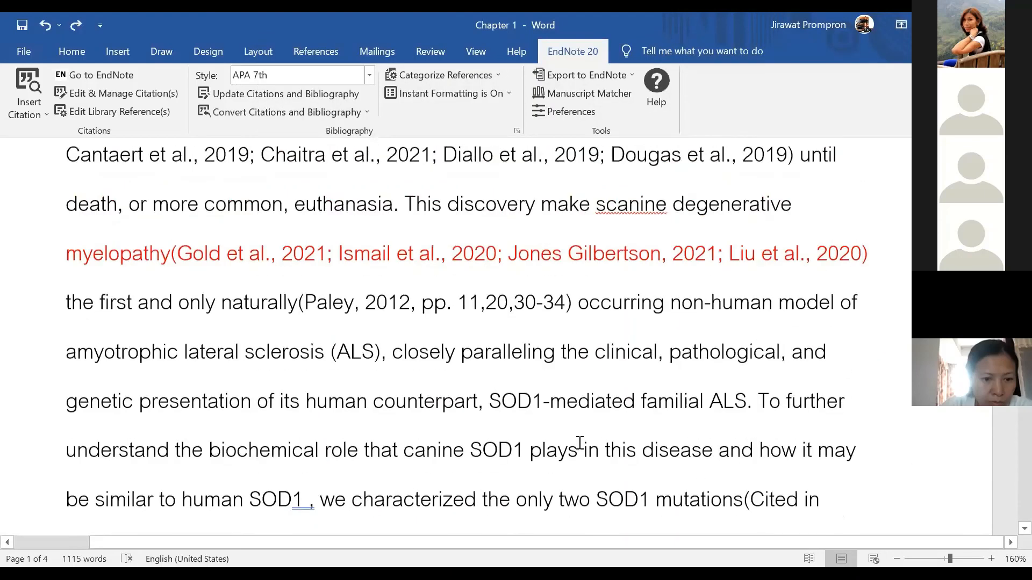
click(447, 287)
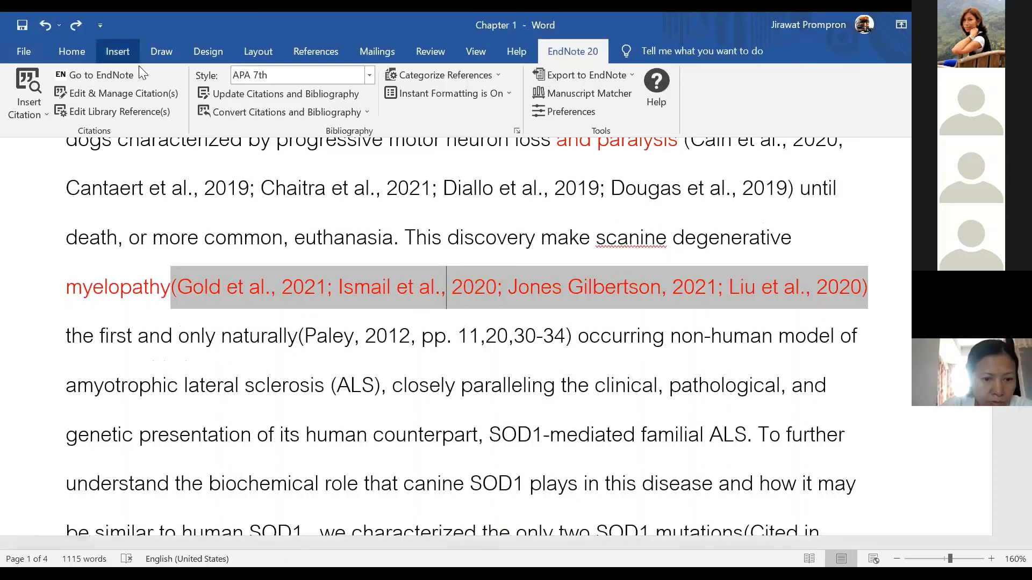
click(108, 90)
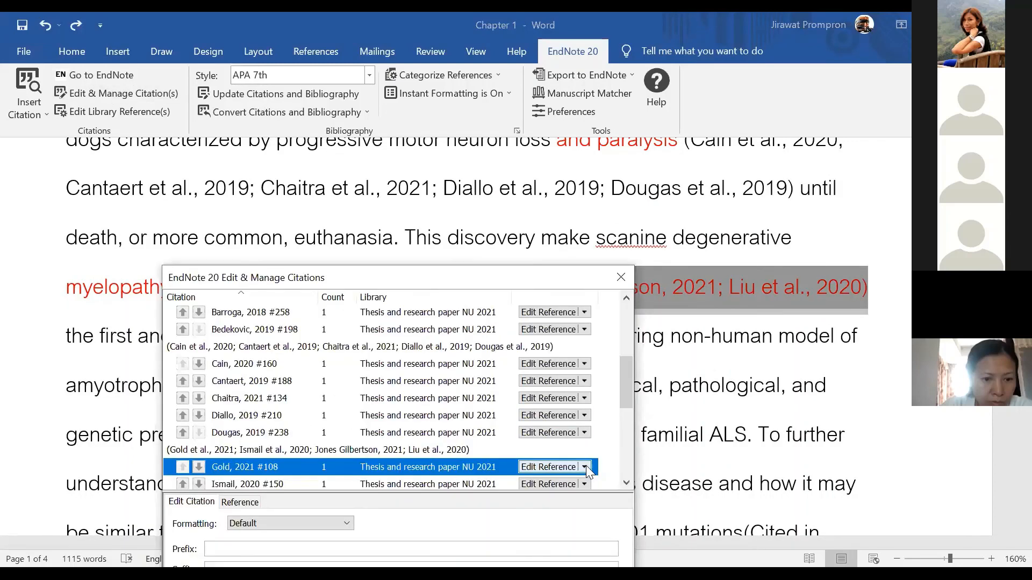
click(585, 466)
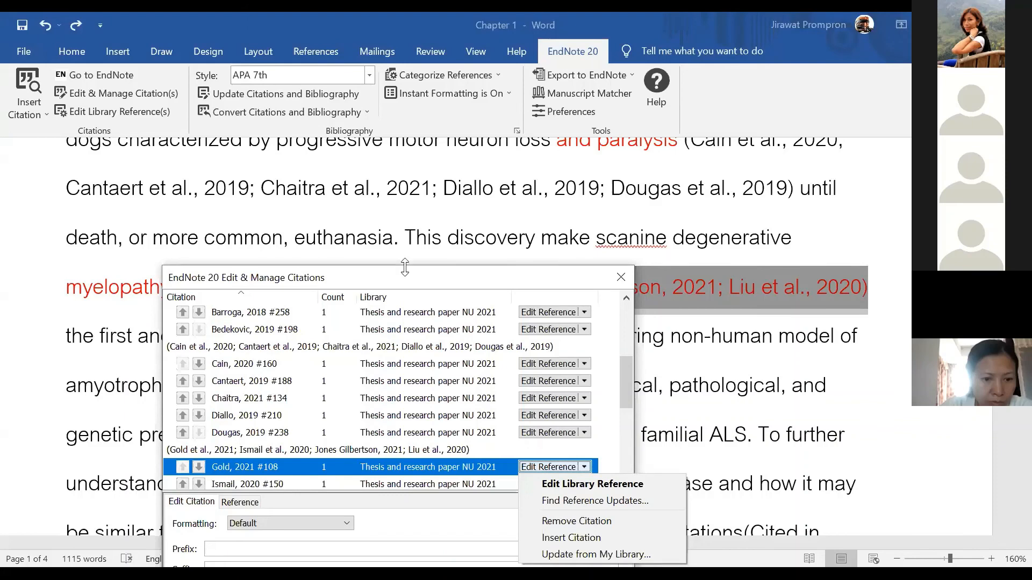
drag(405, 266, 405, 159)
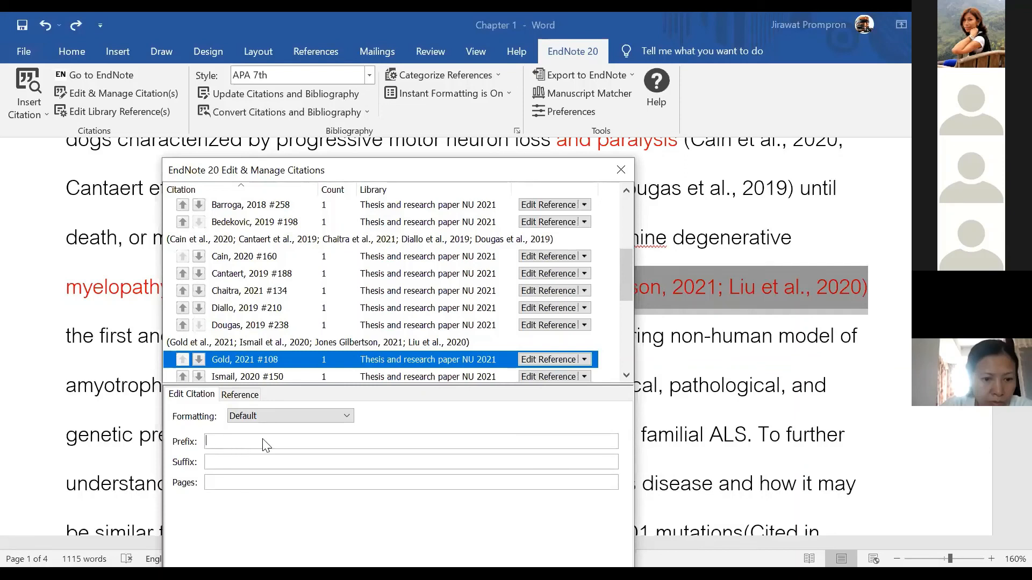
click(274, 417)
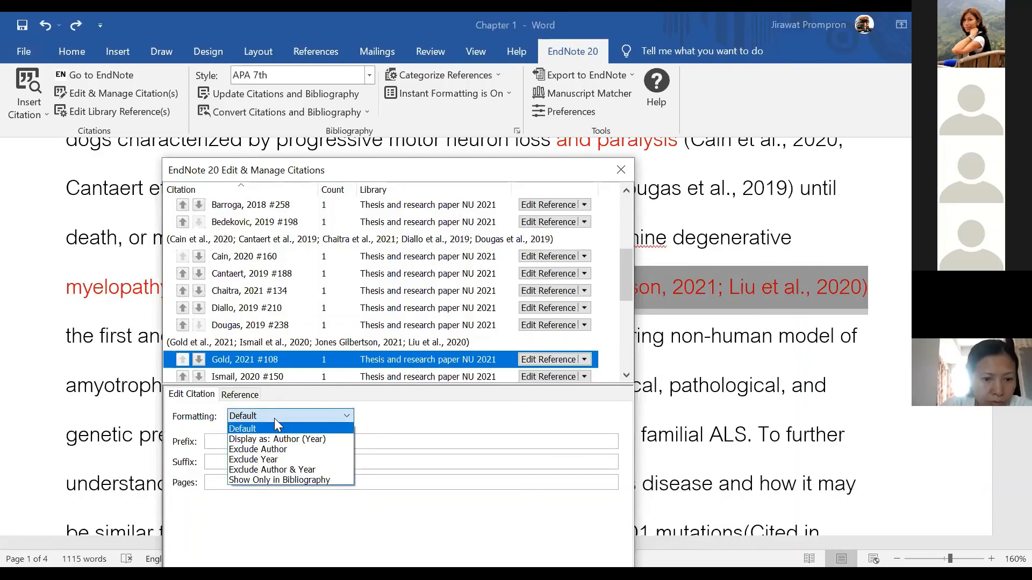
click(295, 449)
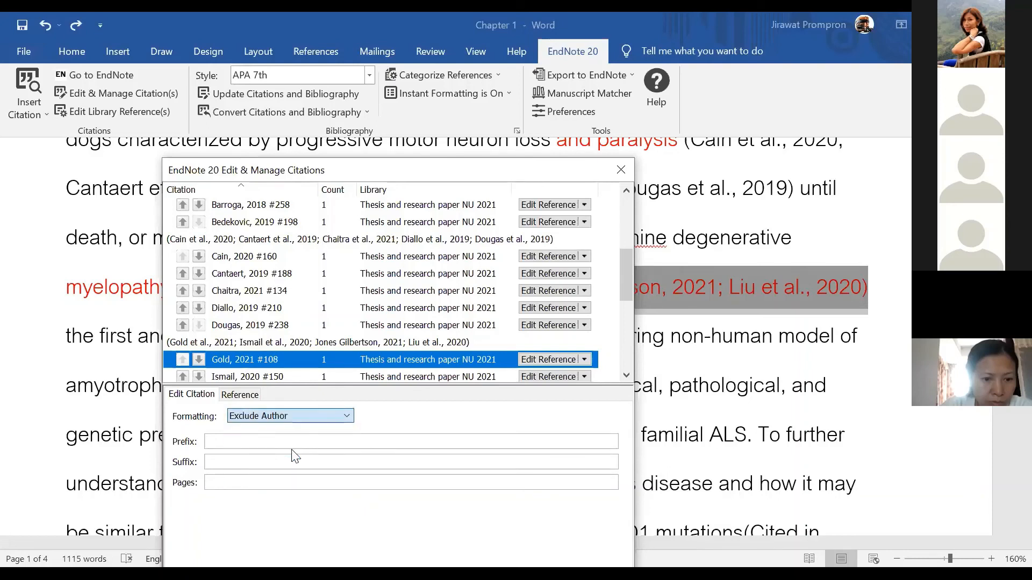
click(213, 443)
text(W)
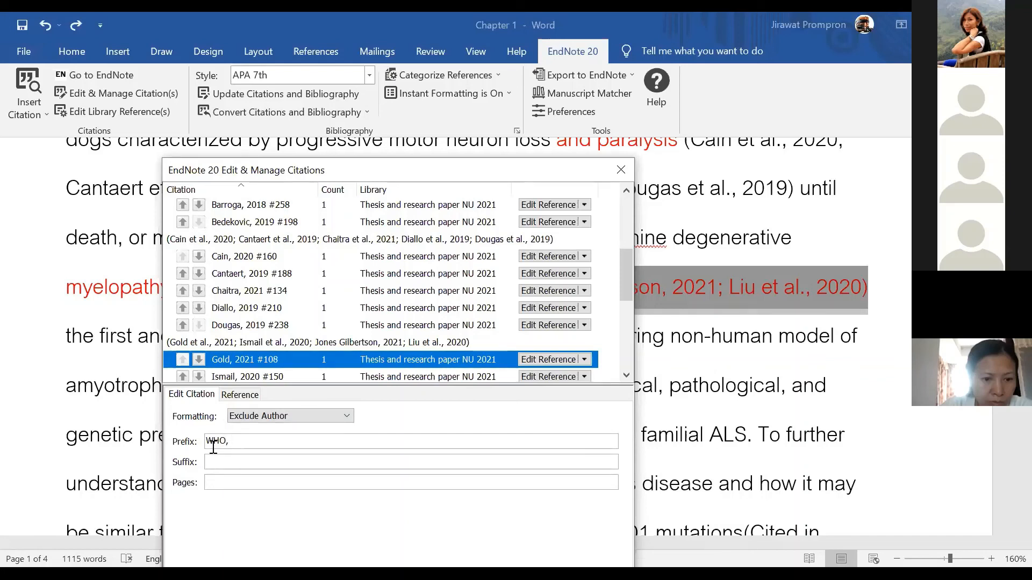
key(BackSpace)
key(BackSpace)
text(,)
click(613, 176)
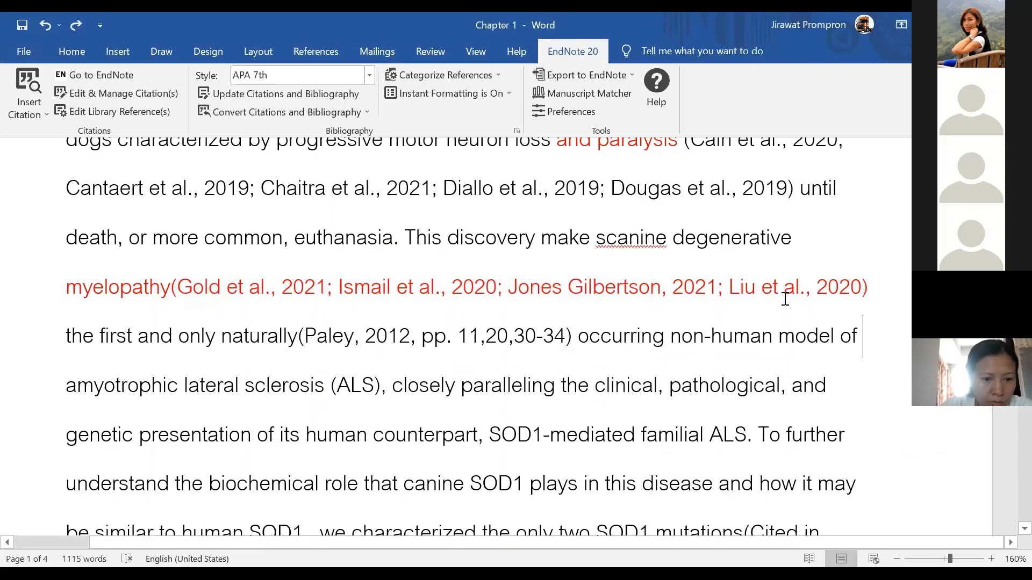
Review the EndNote bibliography Layout settings and its 'References' title, then close the dialog
click(517, 130)
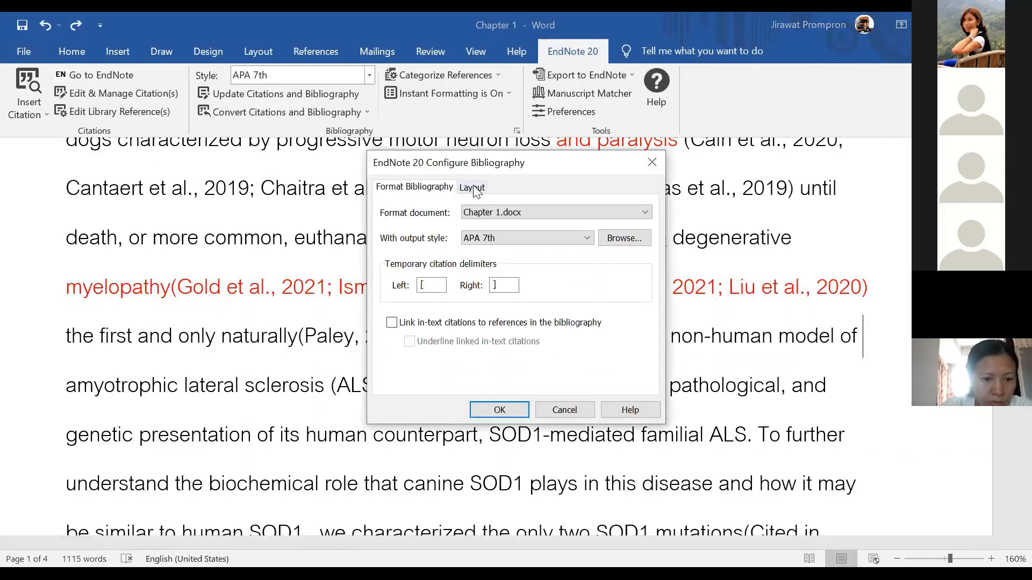
click(473, 188)
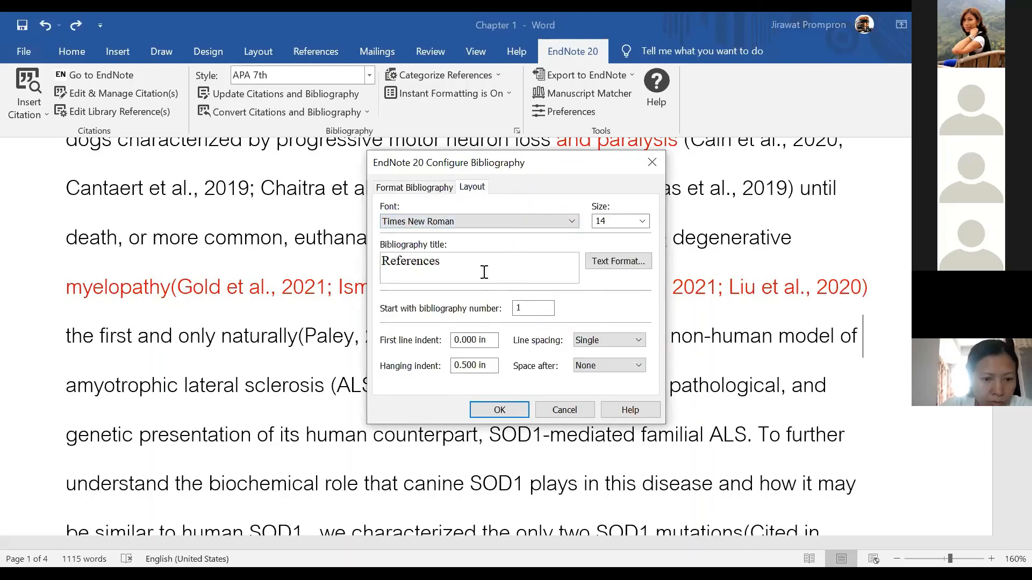
drag(456, 261, 381, 263)
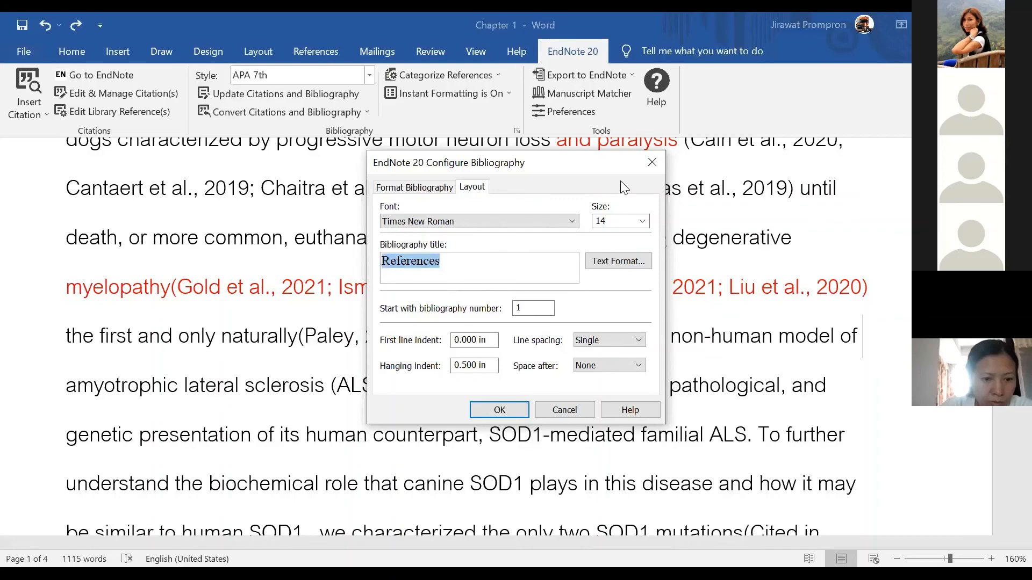
click(652, 163)
Scroll down to the References section and switch to the PowerPoint presentation
scroll(797, 347, down, 4)
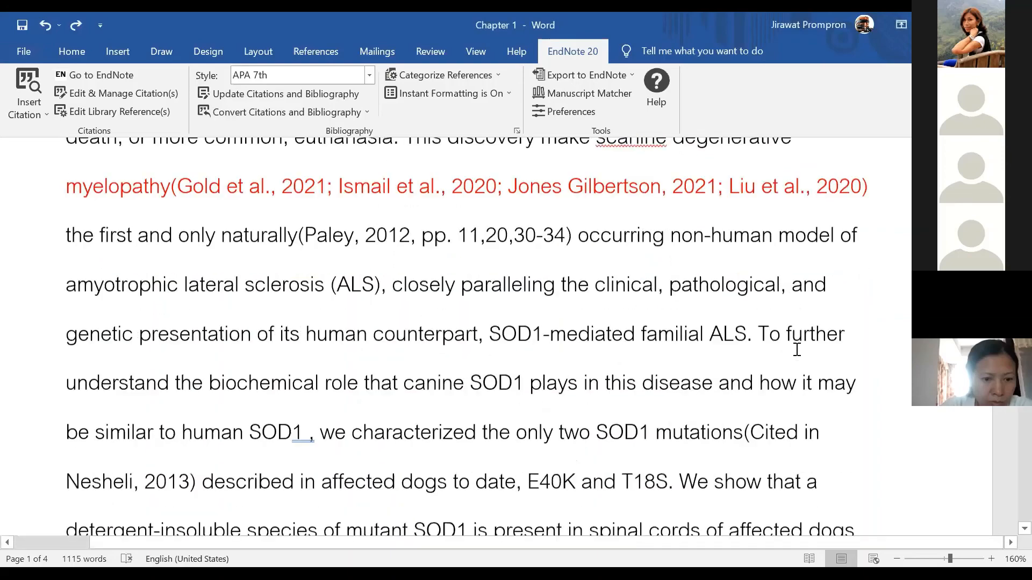
scroll(697, 236, down, 5)
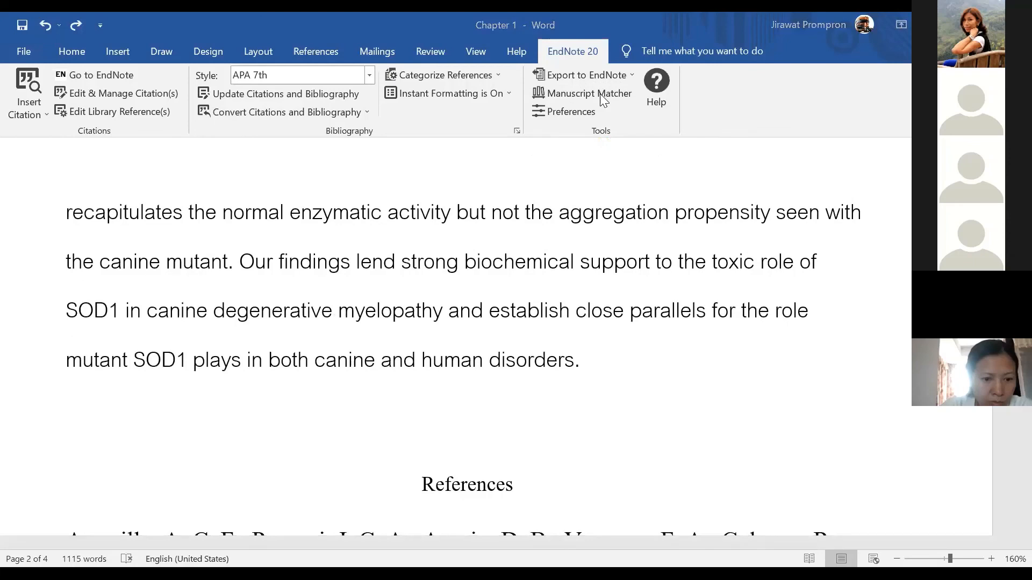
key(alt+Tab)
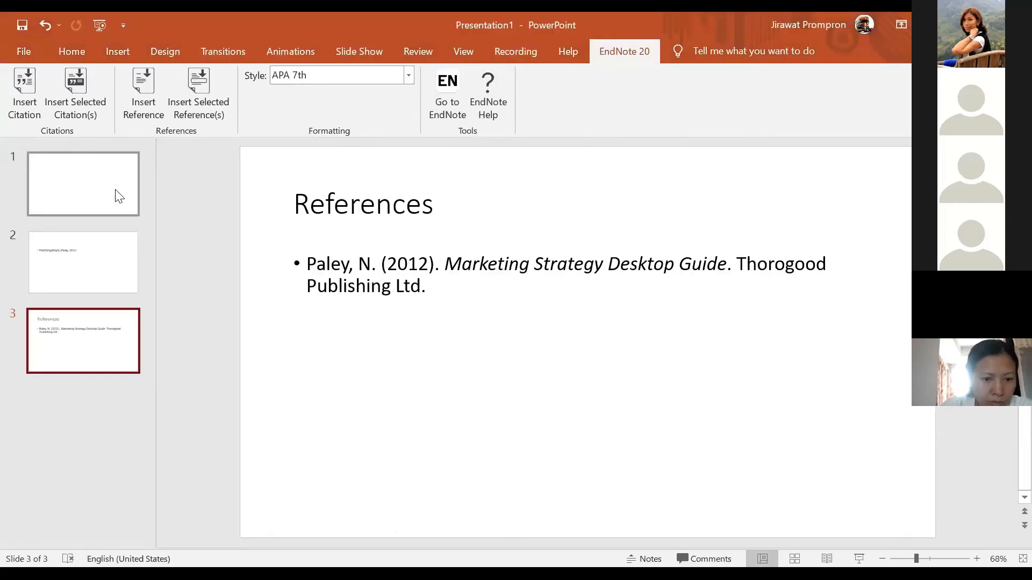
View slide 1, slide 2 with the Paley, 2012 citation, and slide 3 References, then go to EndNote
click(110, 194)
click(94, 288)
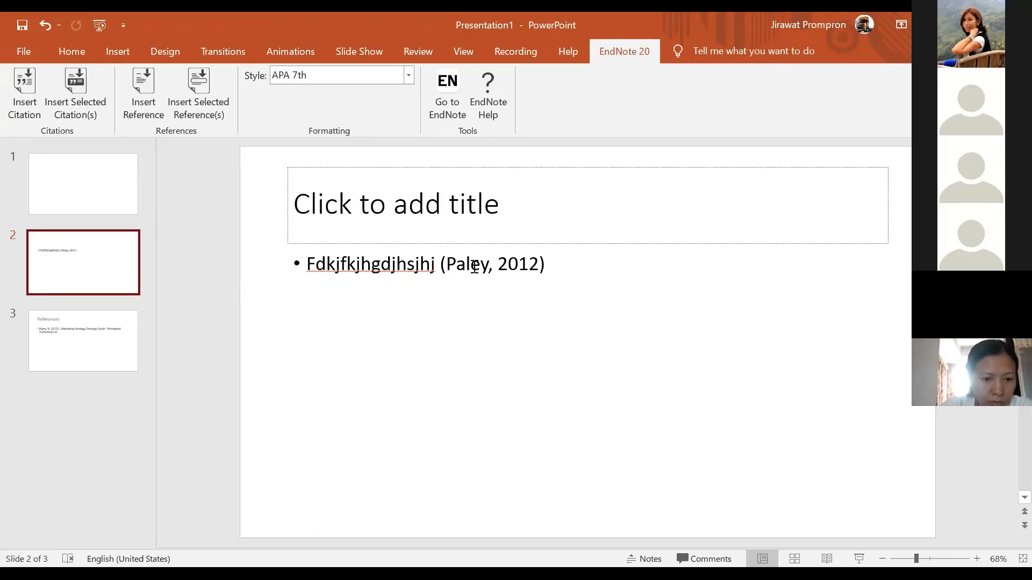
click(121, 344)
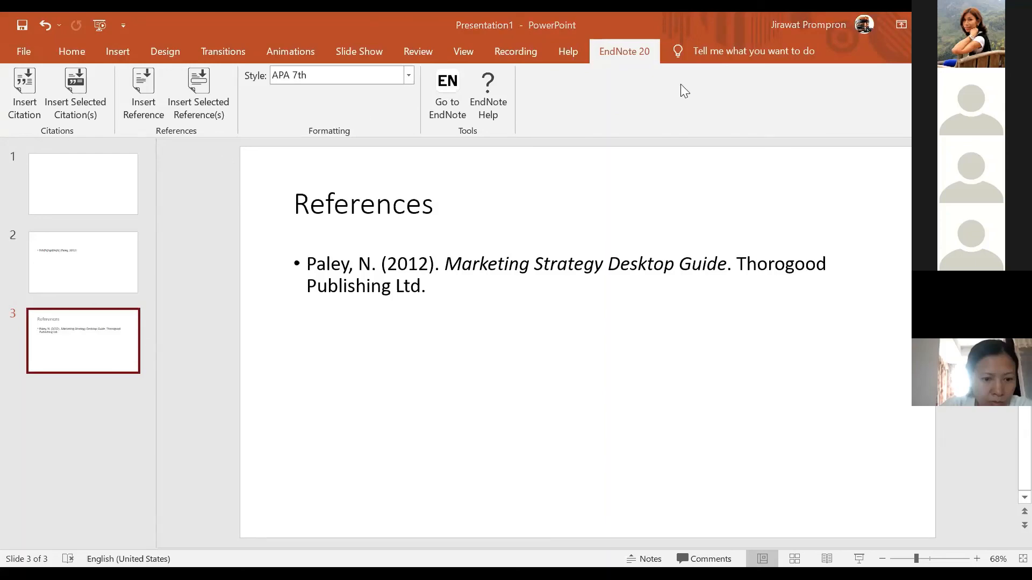
key(alt+Tab)
click(23, 49)
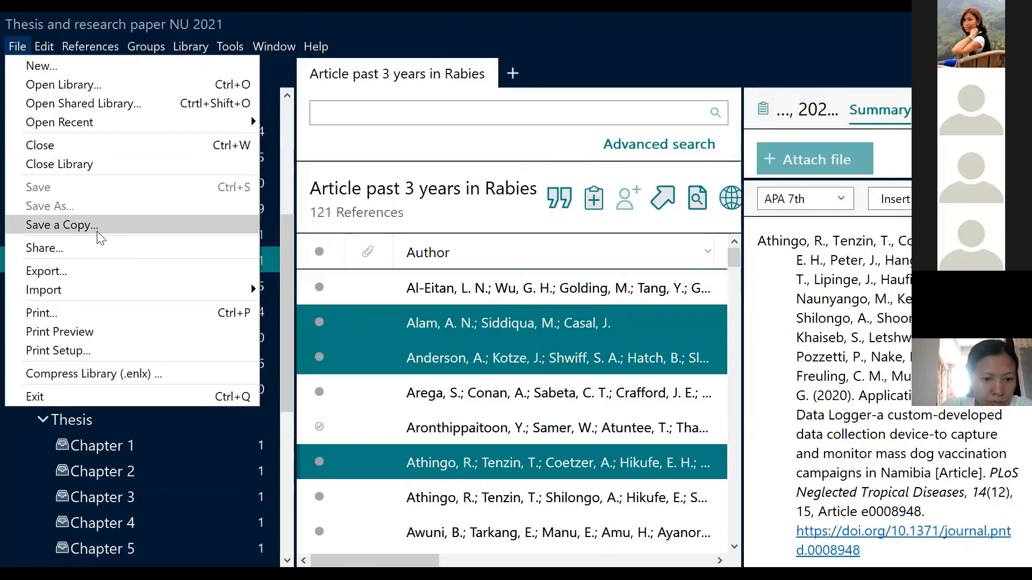
Close EndNote's File menu and go back to the Word training notes at page 3
click(546, 92)
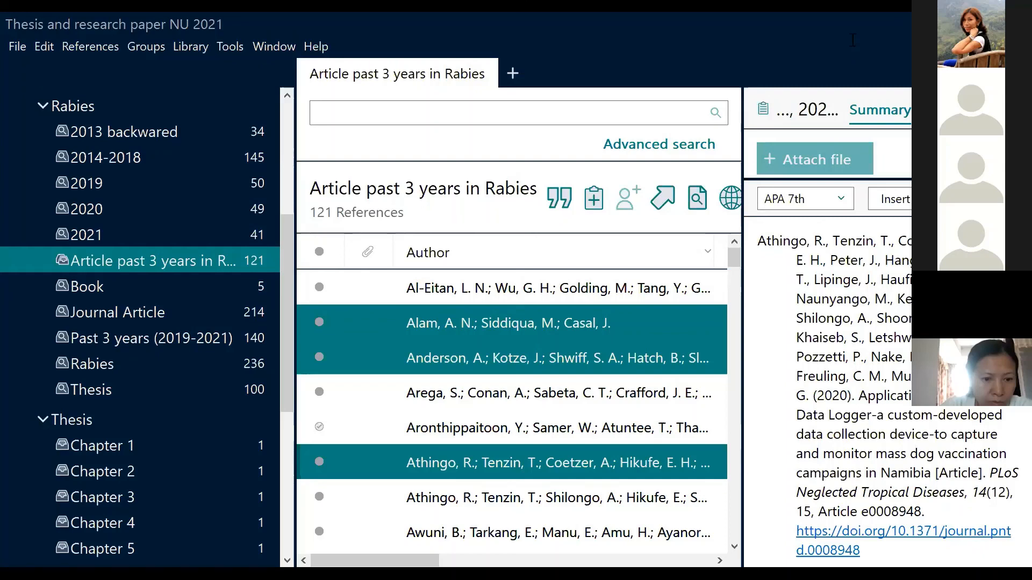
key(alt+Tab)
scroll(473, 401, down, 1)
scroll(477, 386, up, 4)
scroll(462, 307, down, 3)
scroll(440, 226, down, 1)
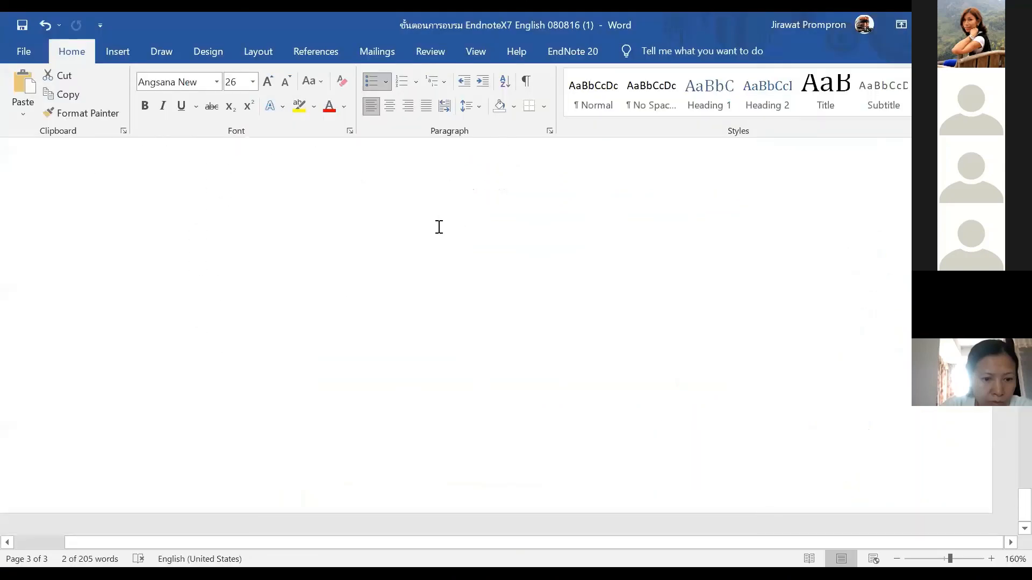
Type the contact e-mail address on a new line below 'Synchronize', then select it to change its font size
scroll(467, 285, up, 5)
scroll(476, 398, down, 1)
scroll(456, 327, down, 3)
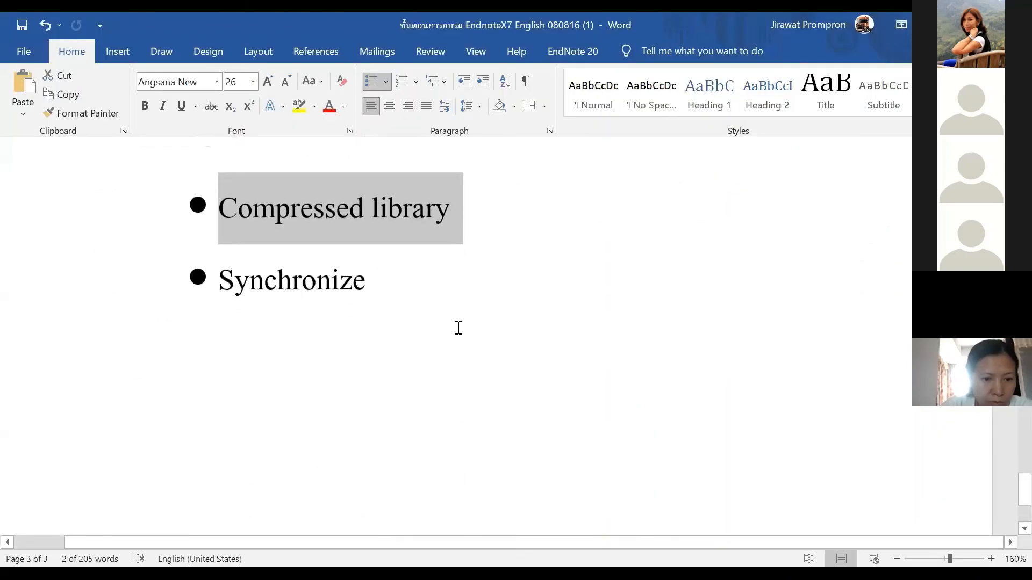
click(456, 328)
key(Return)
key(Return)
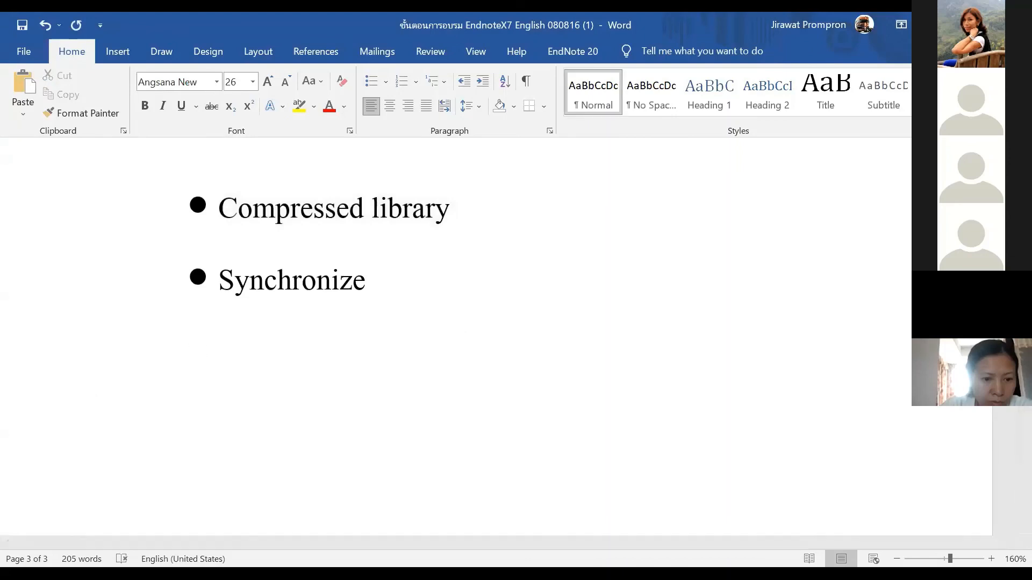
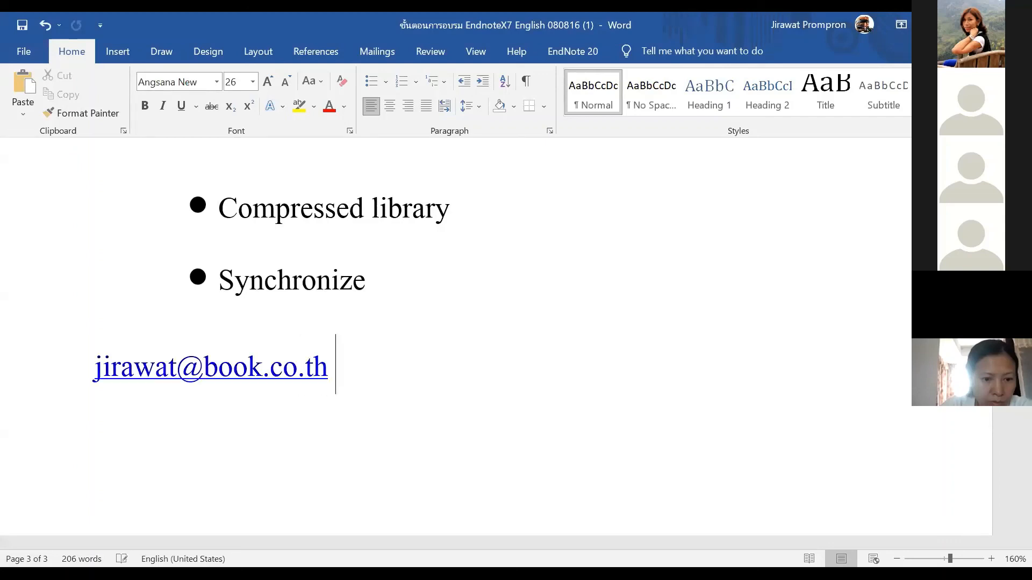
drag(345, 366, 120, 362)
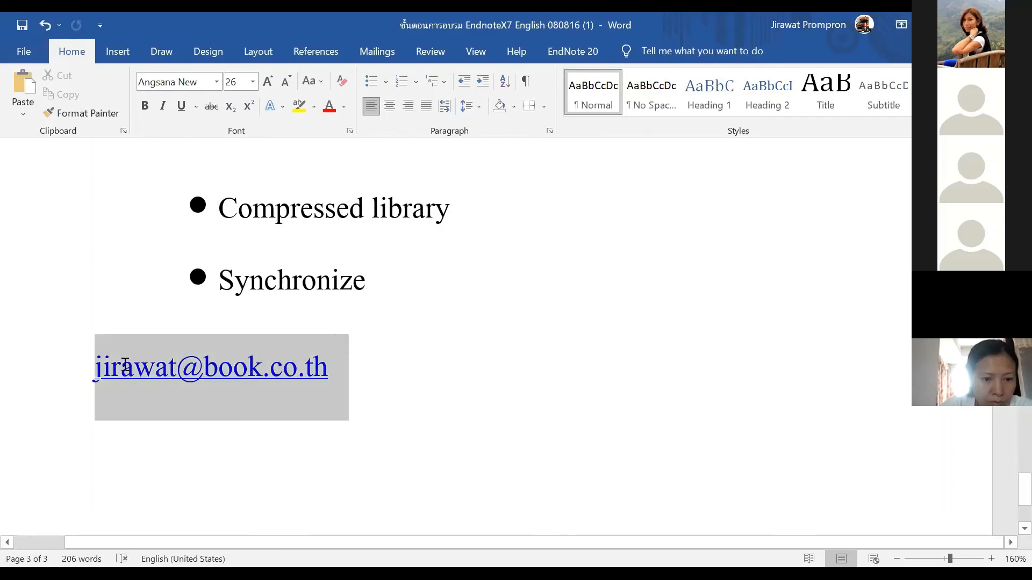
click(253, 82)
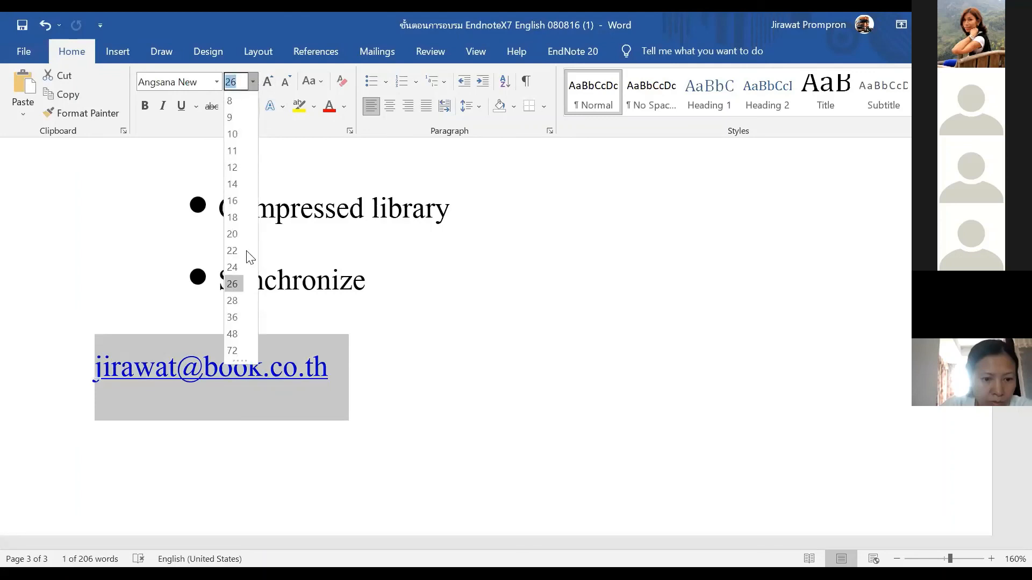